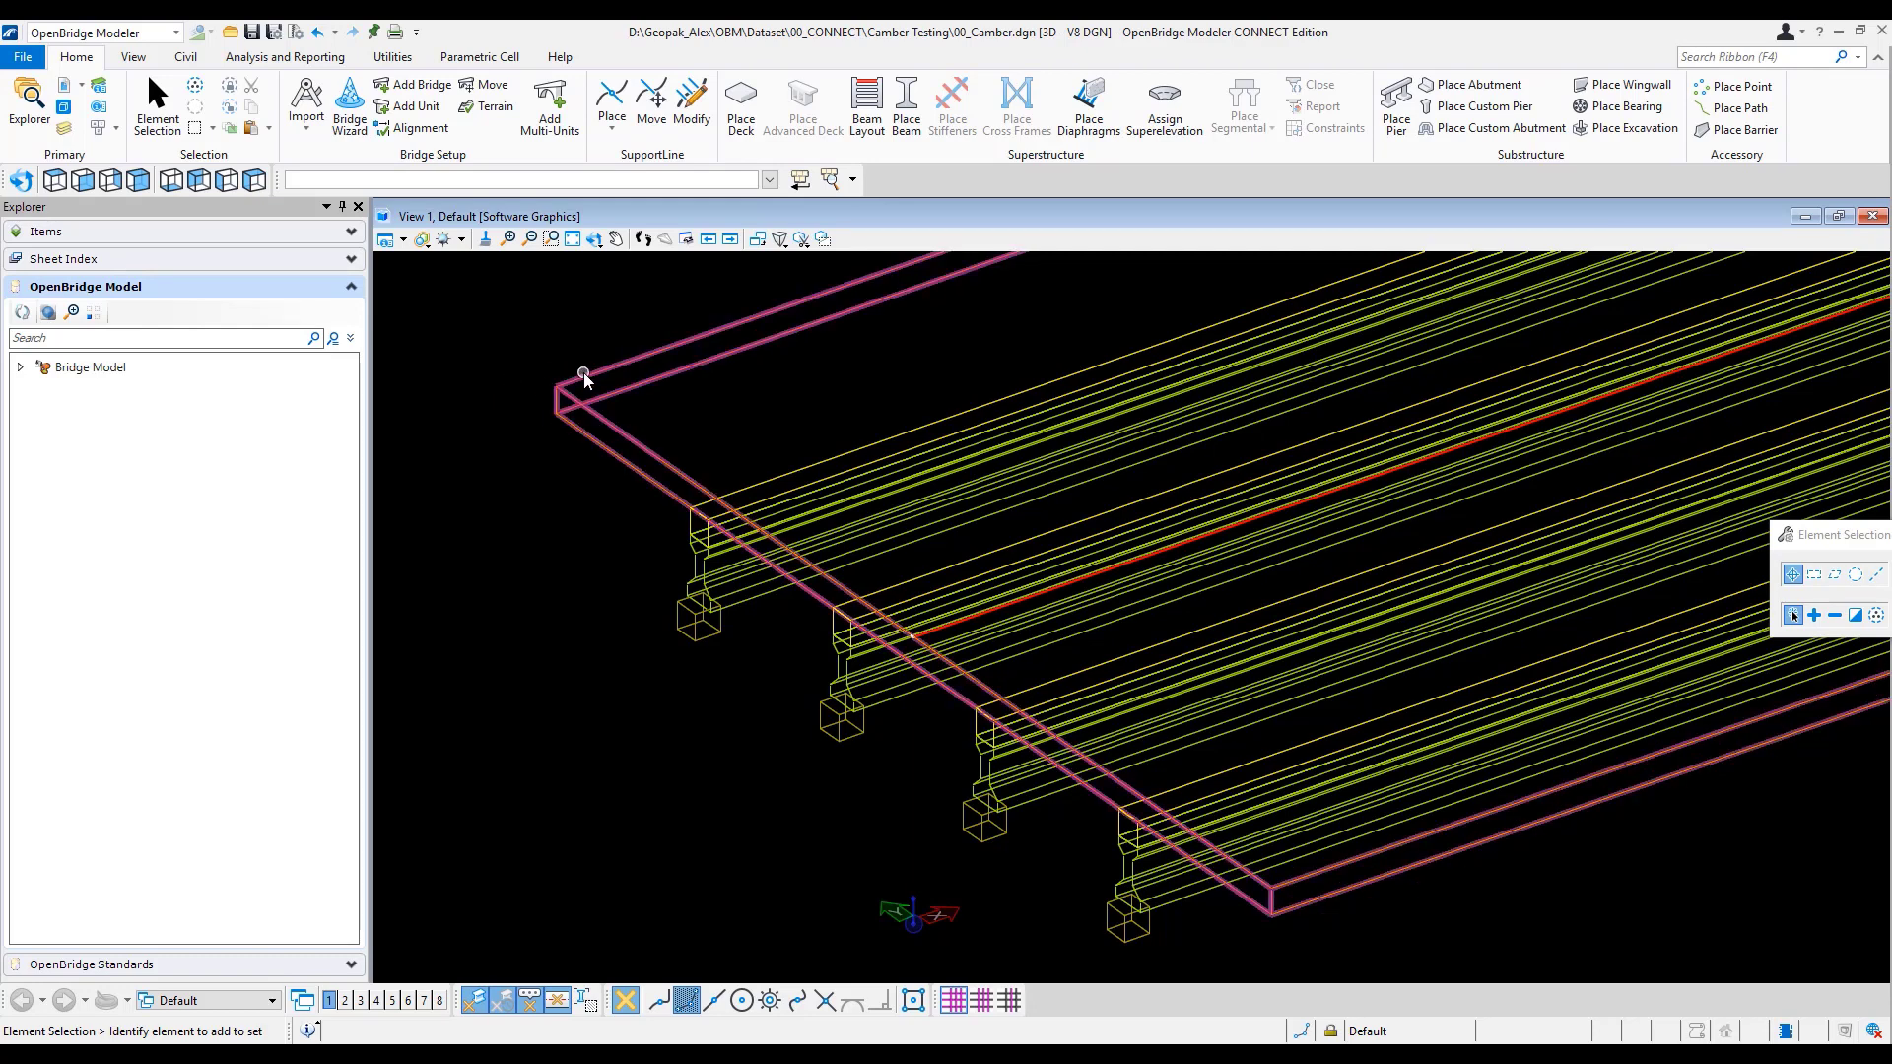
# - Open the beam definition of the girder group beneath the deck and review the haunch start of Beam-L
pyautogui.click(557, 390)
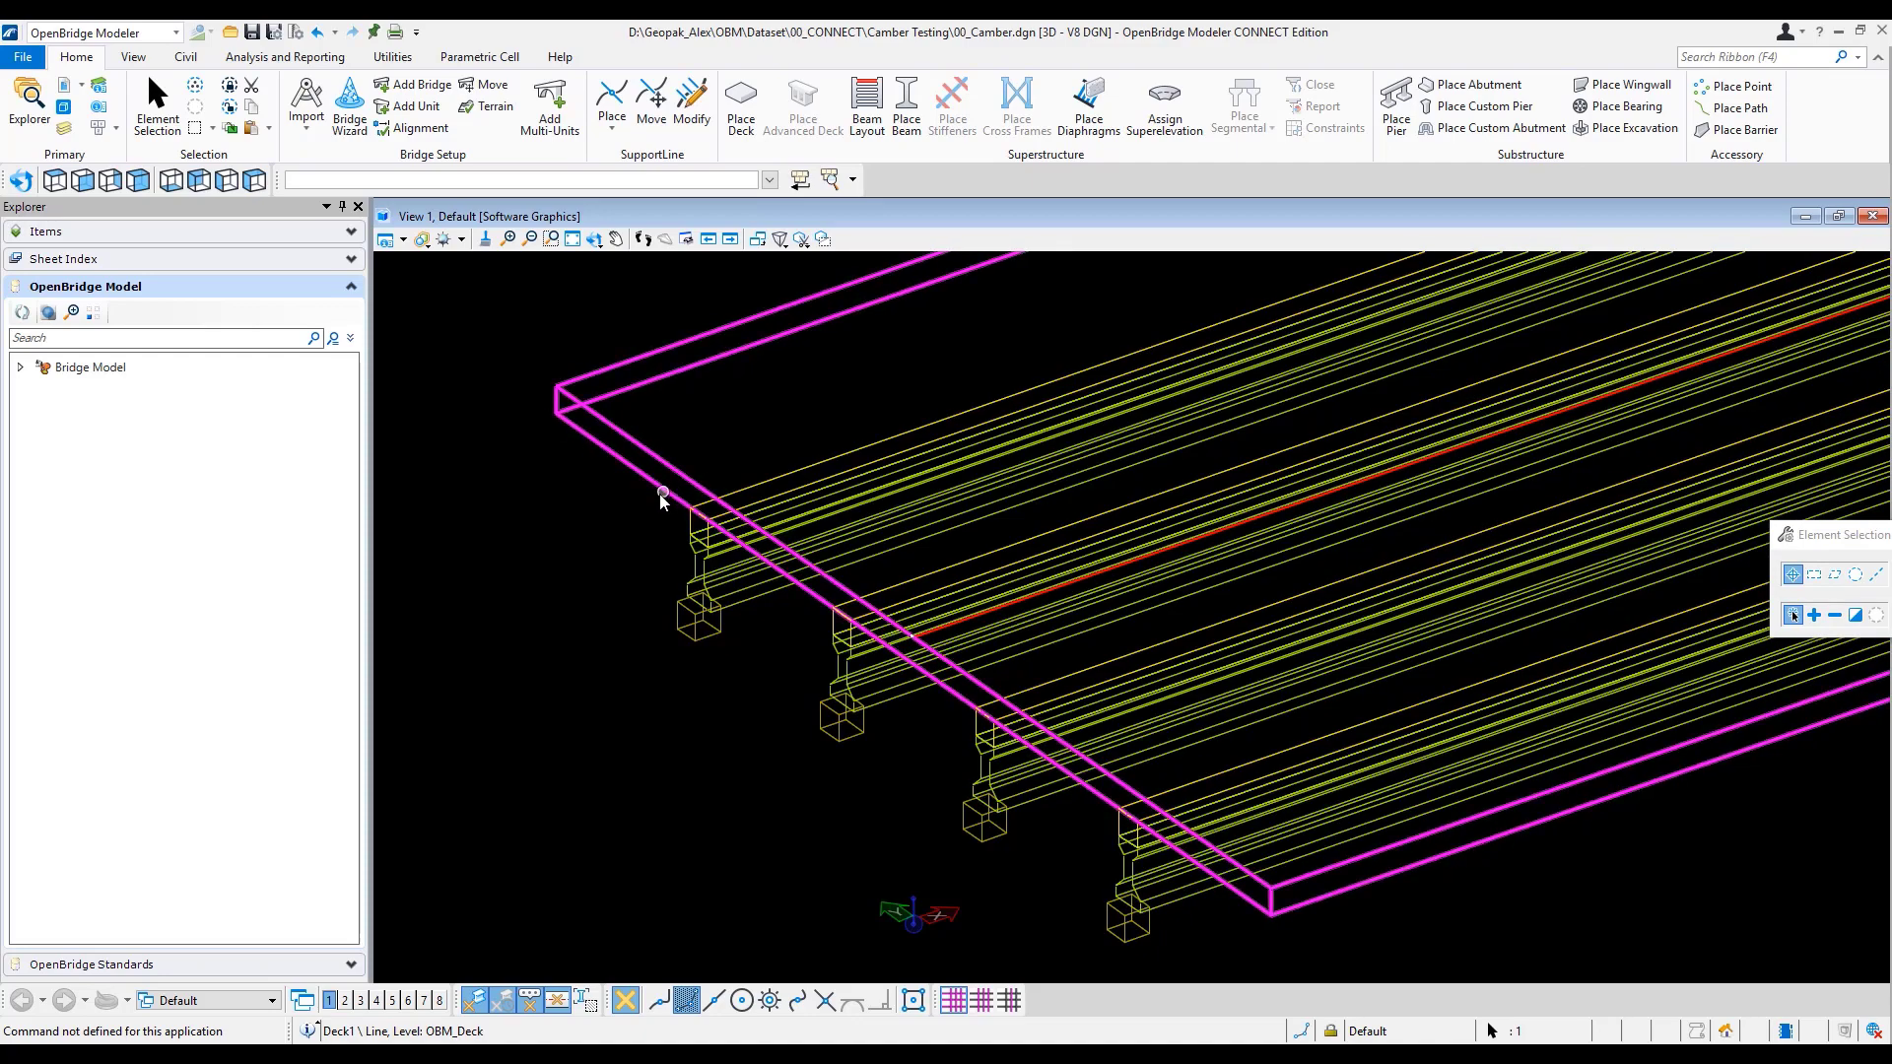
pyautogui.scroll(5, 662, 500)
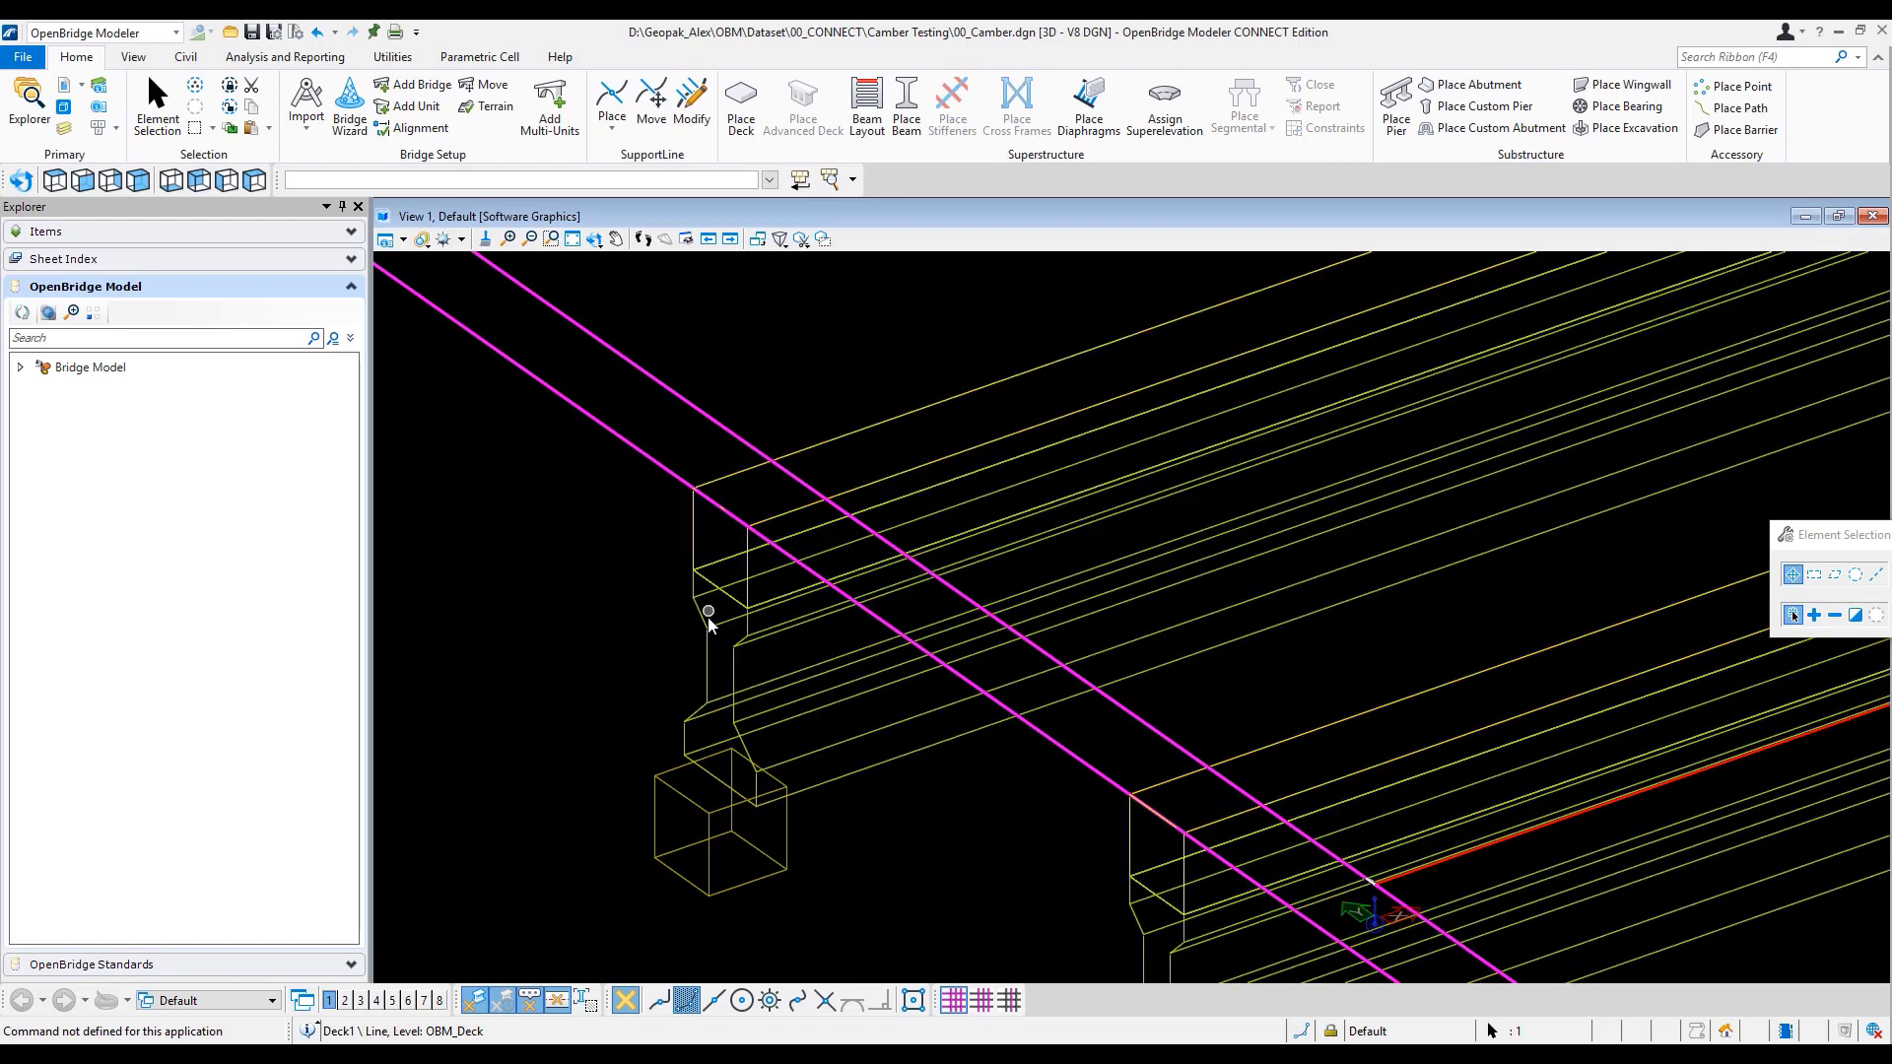
pyautogui.moveTo(730, 618)
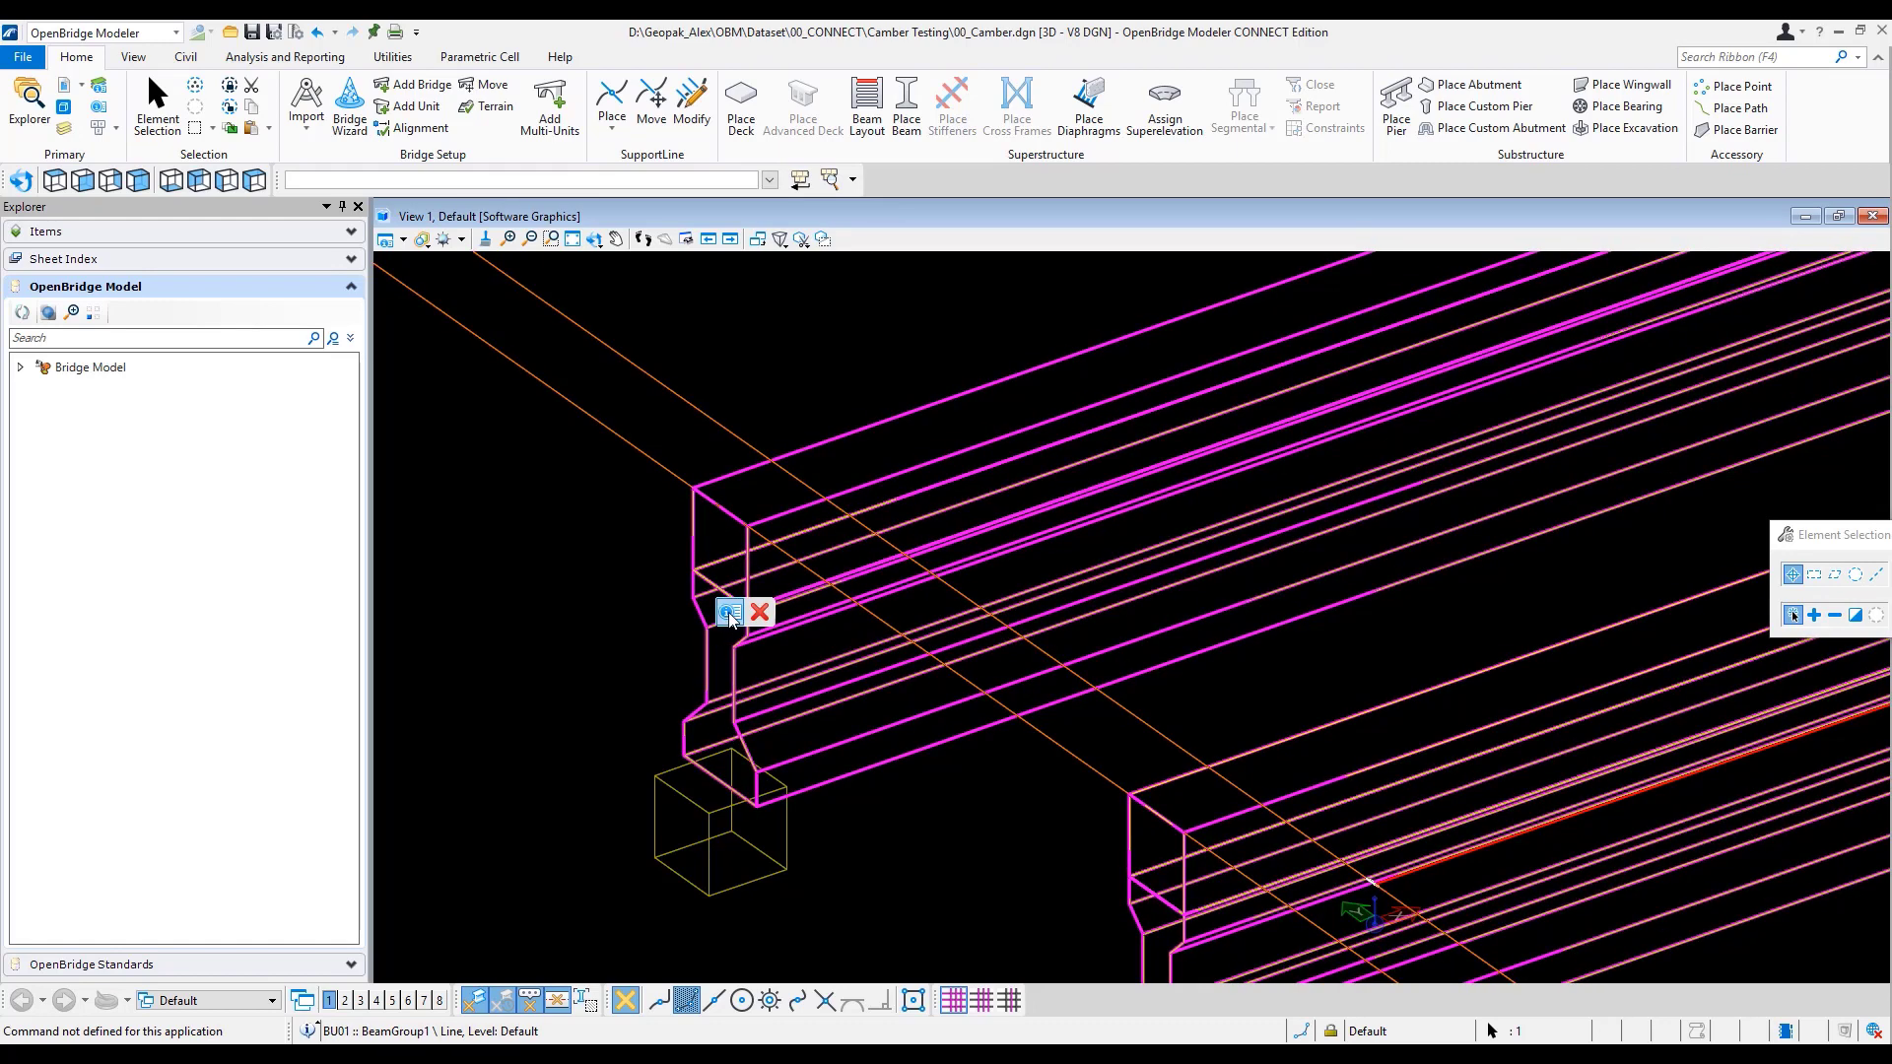
pyautogui.click(965, 611)
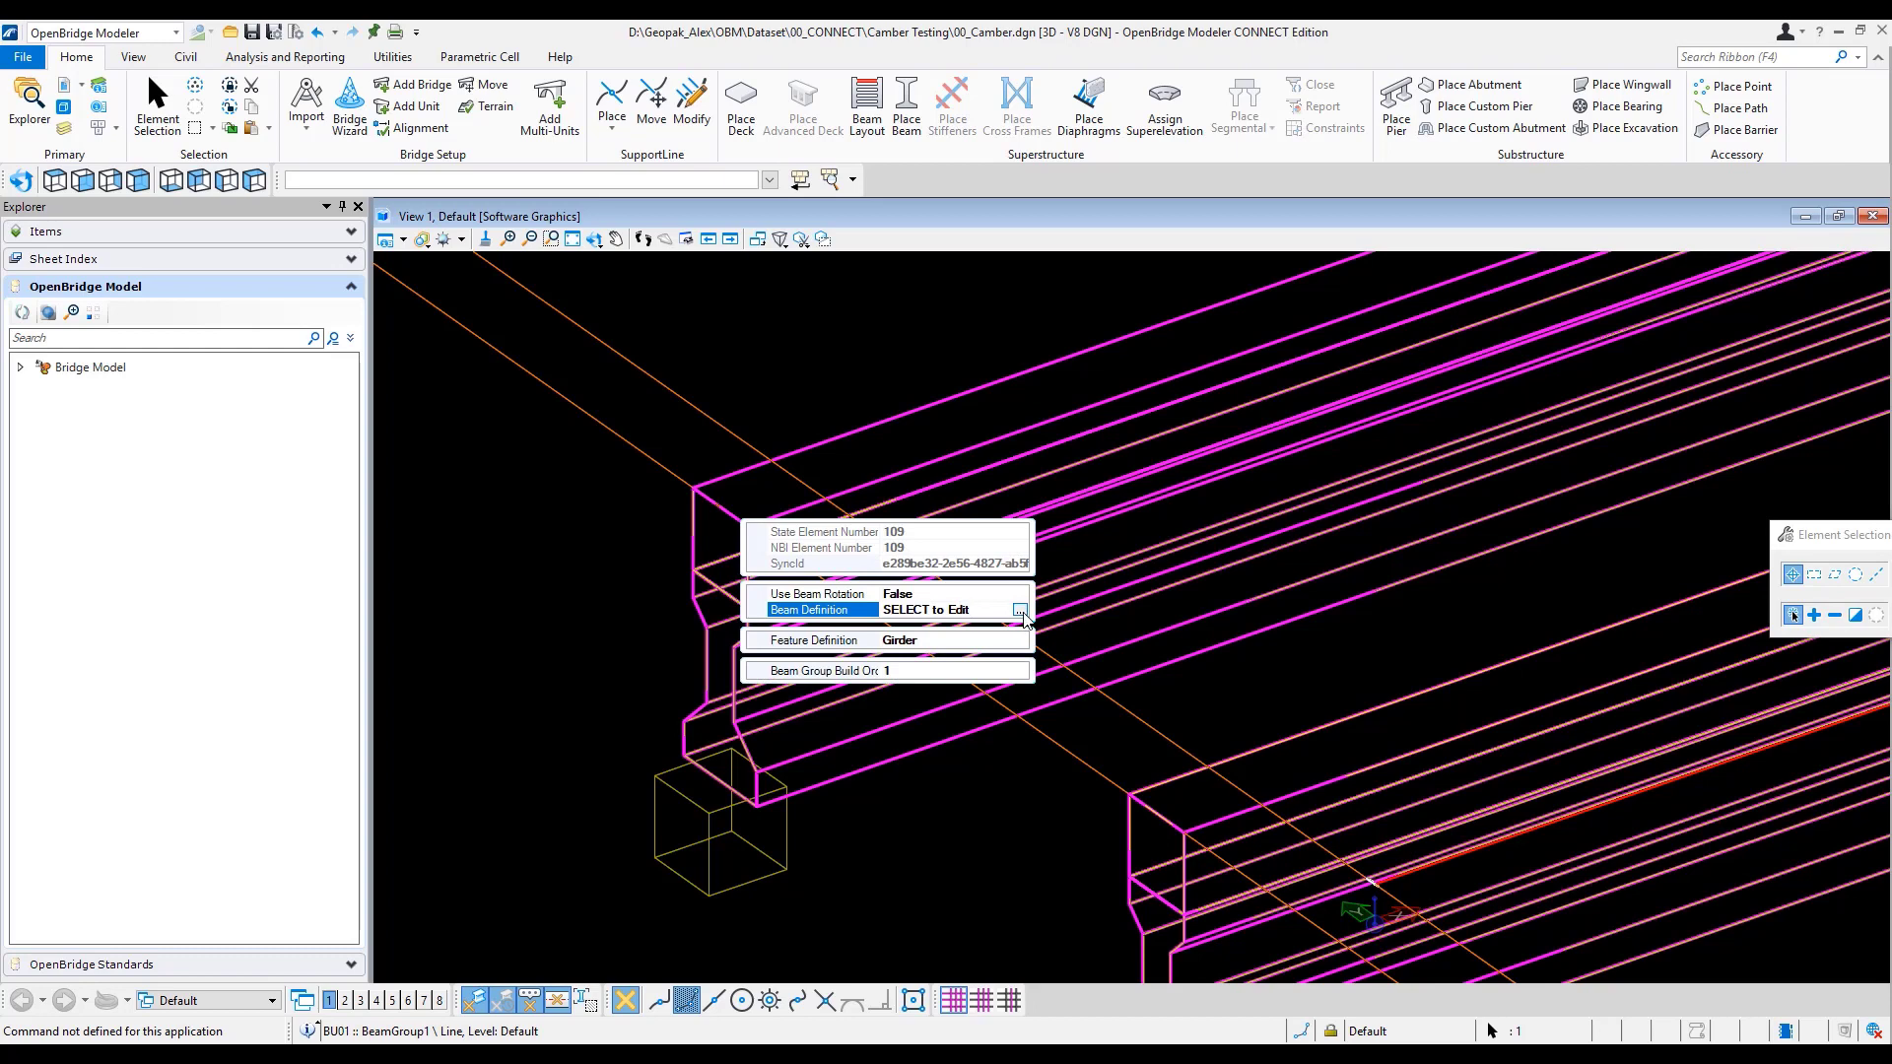
pyautogui.click(1020, 611)
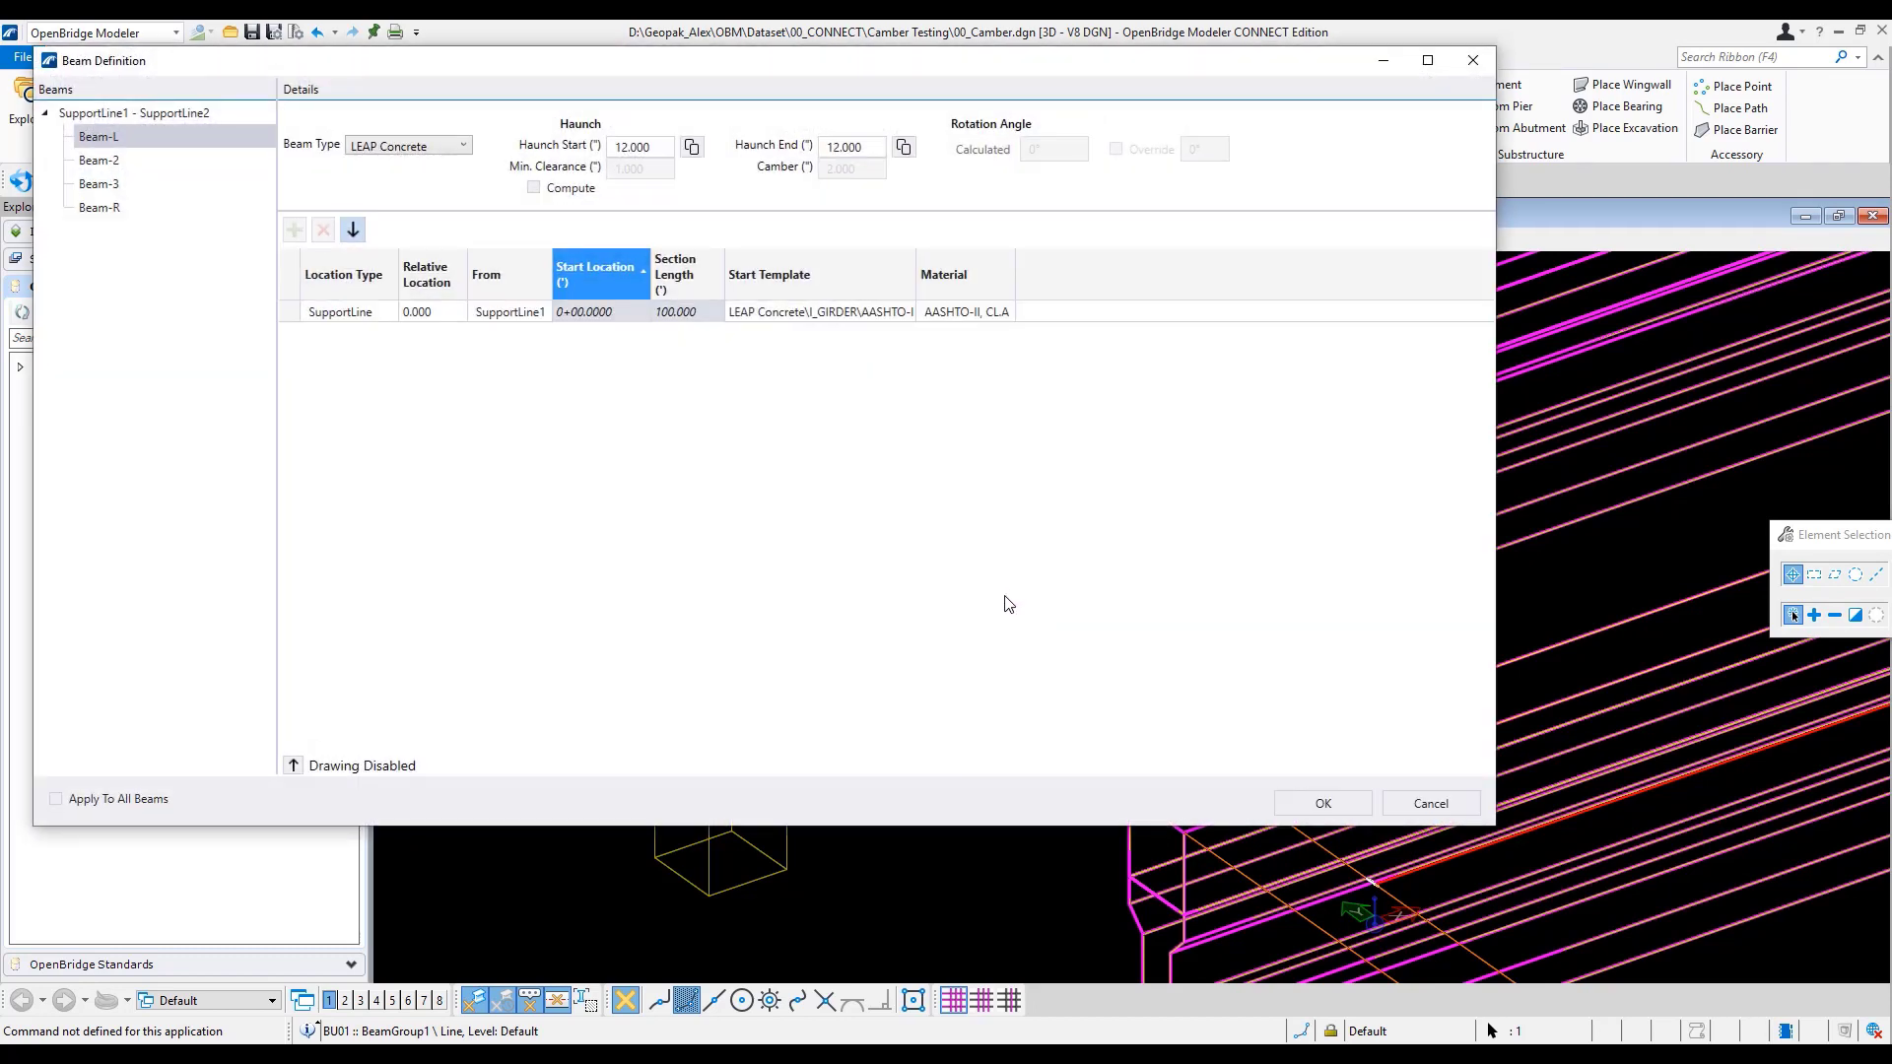
pyautogui.moveTo(731, 51); pyautogui.dragTo(890, 170)
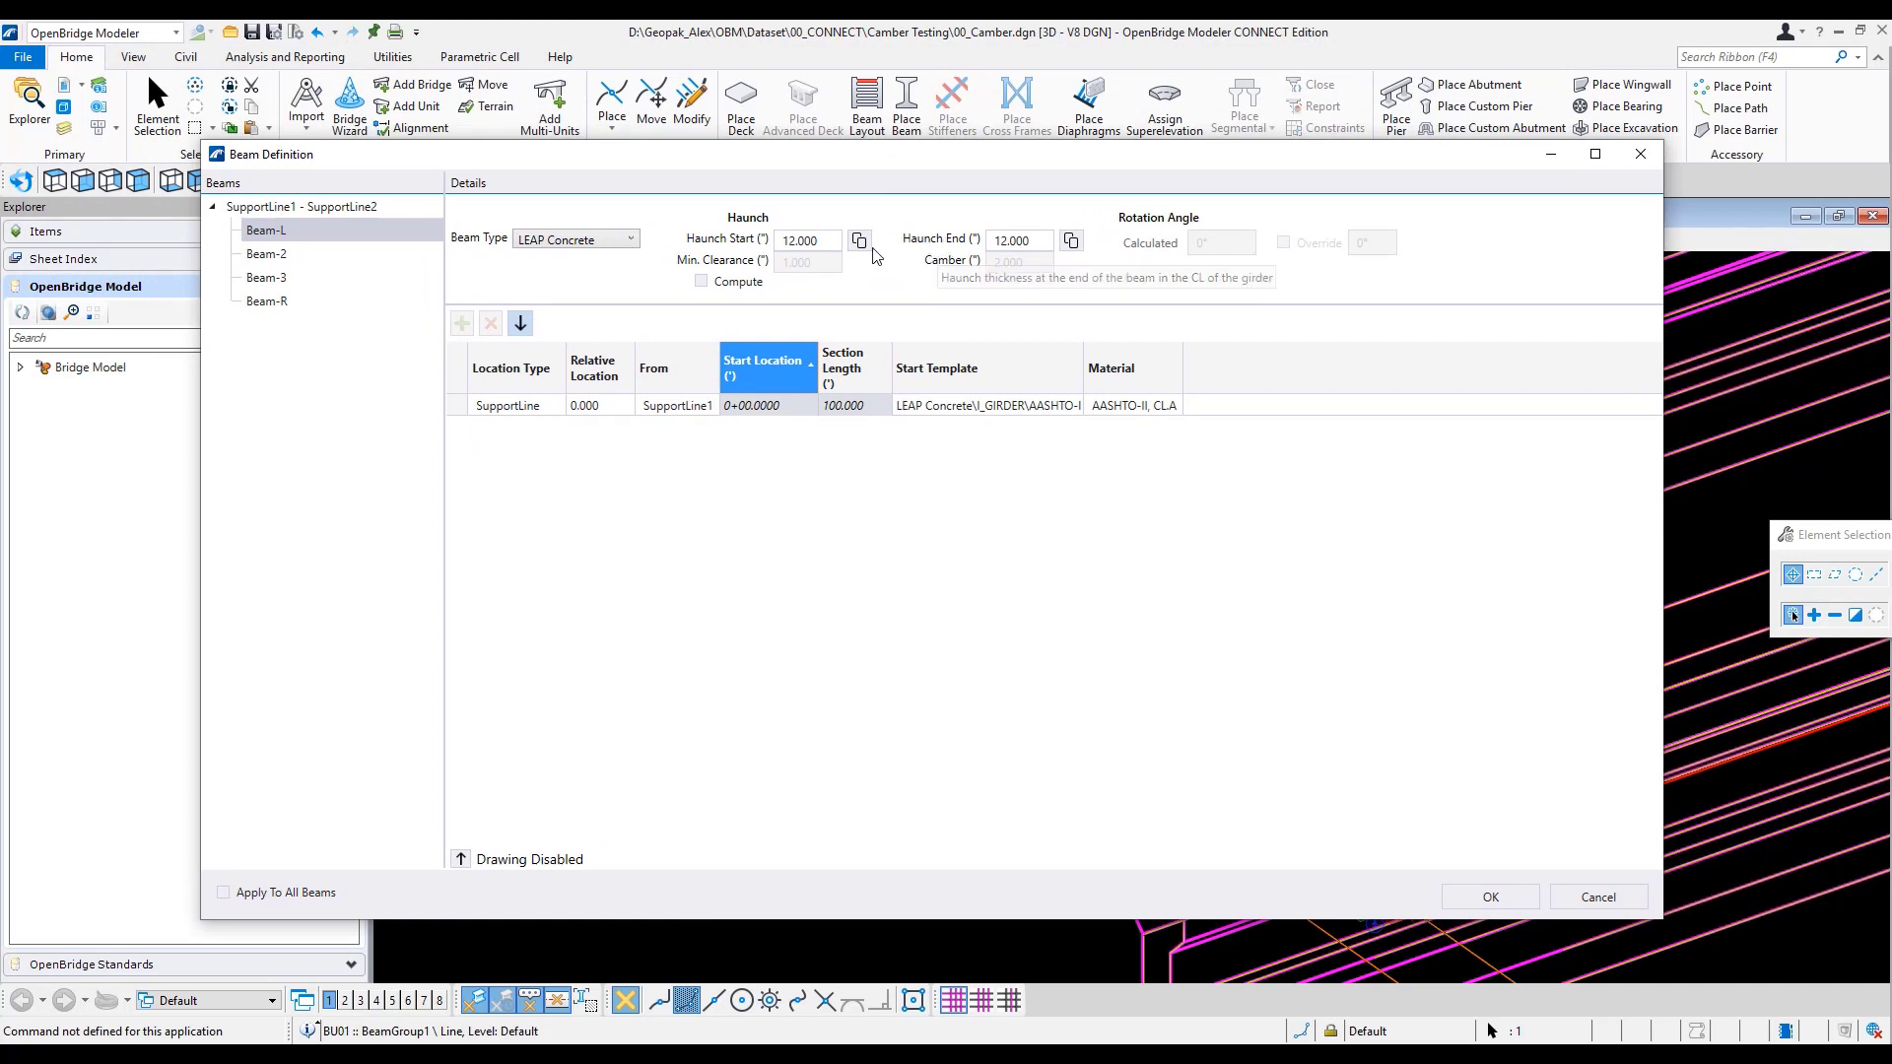
pyautogui.click(800, 239)
pyautogui.moveTo(824, 237); pyautogui.dragTo(759, 239)
pyautogui.moveTo(770, 157); pyautogui.dragTo(1424, 205)
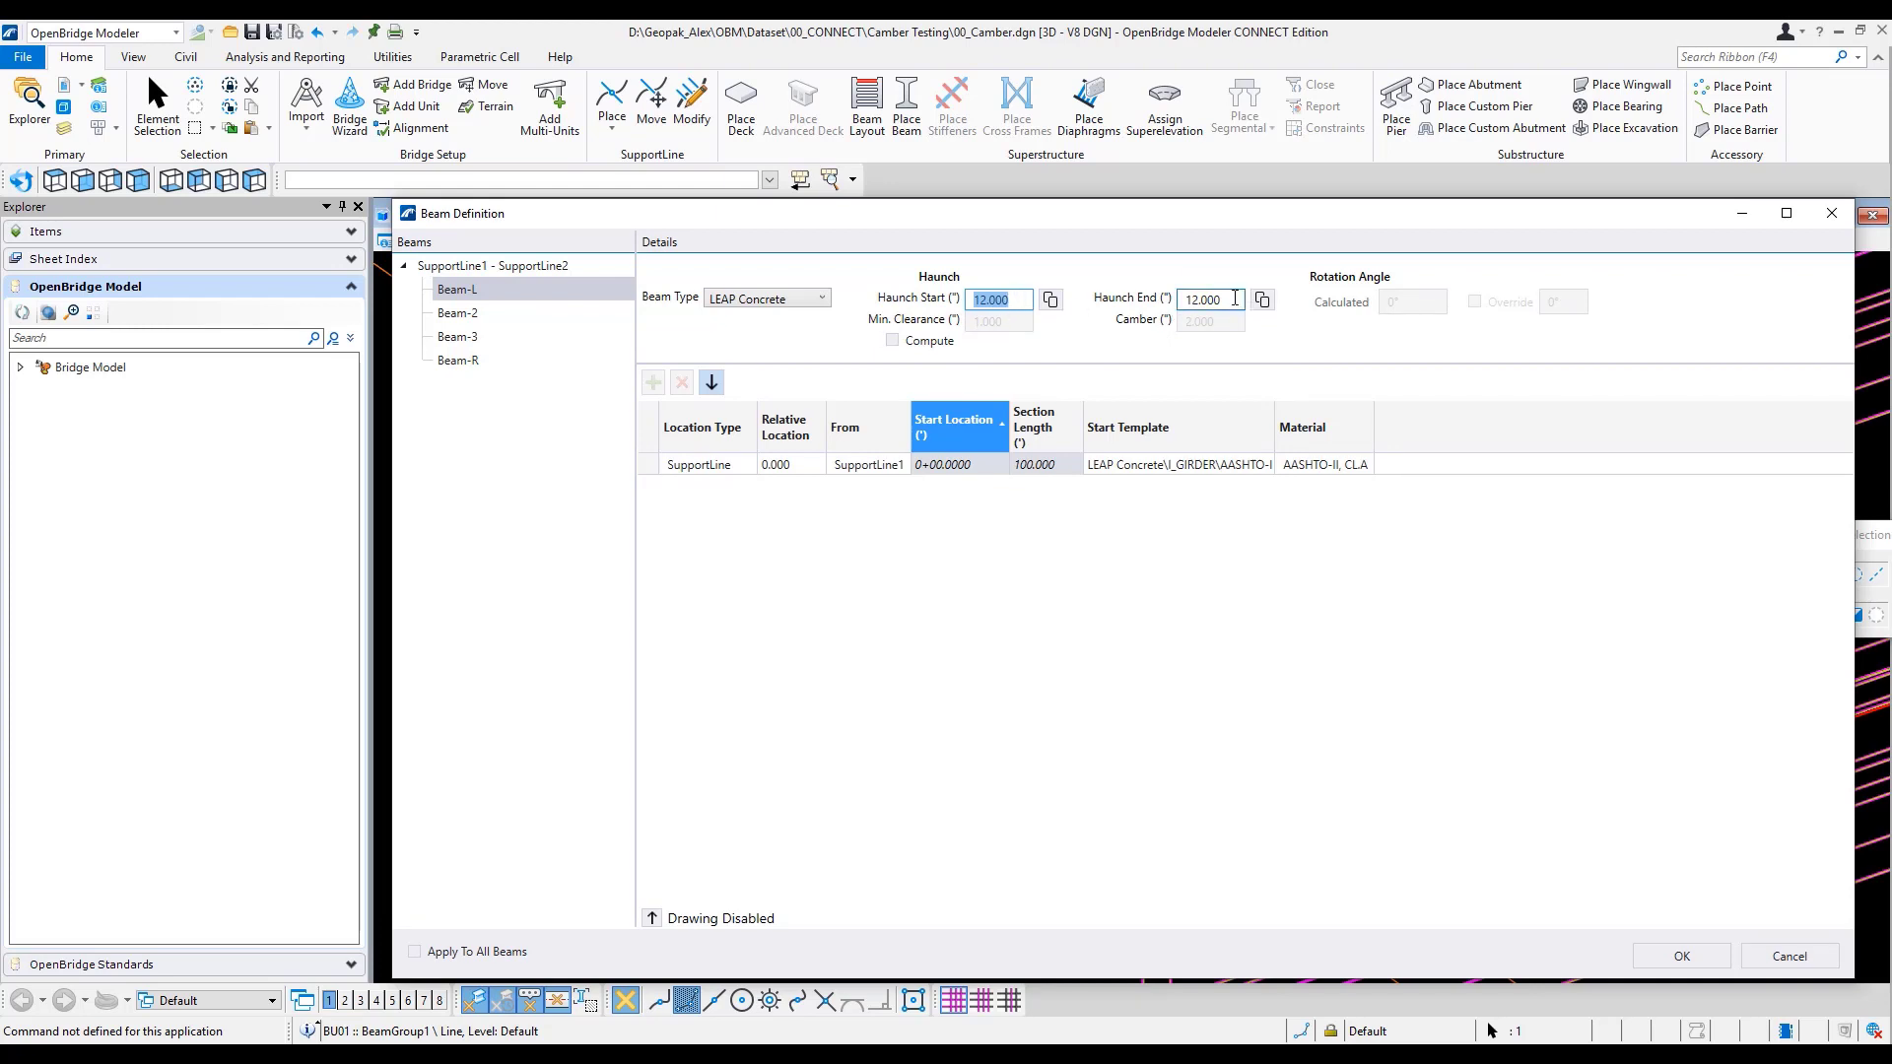
# - Copy the Beam-L definition by ratio to every other beam between SupportLine1 and SupportLine2, and accept the beam definition
pyautogui.rightClick(555, 293)
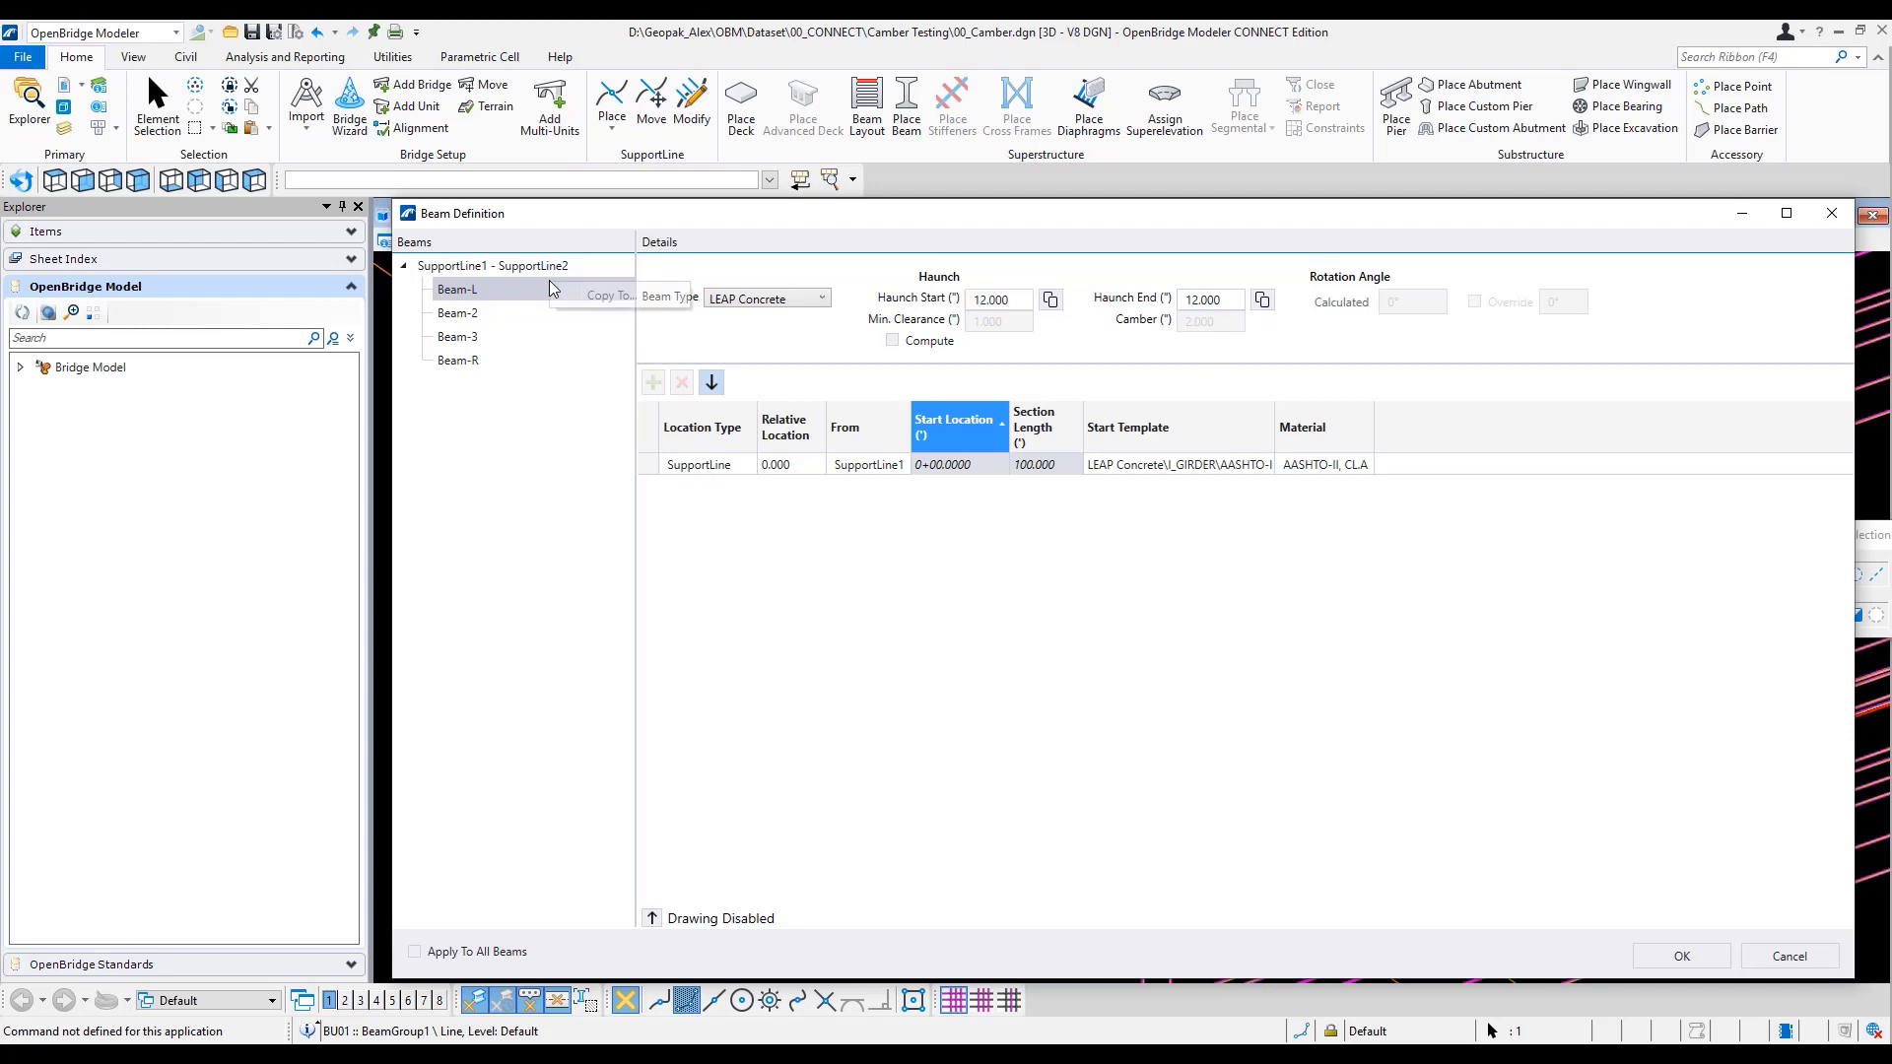
pyautogui.click(583, 297)
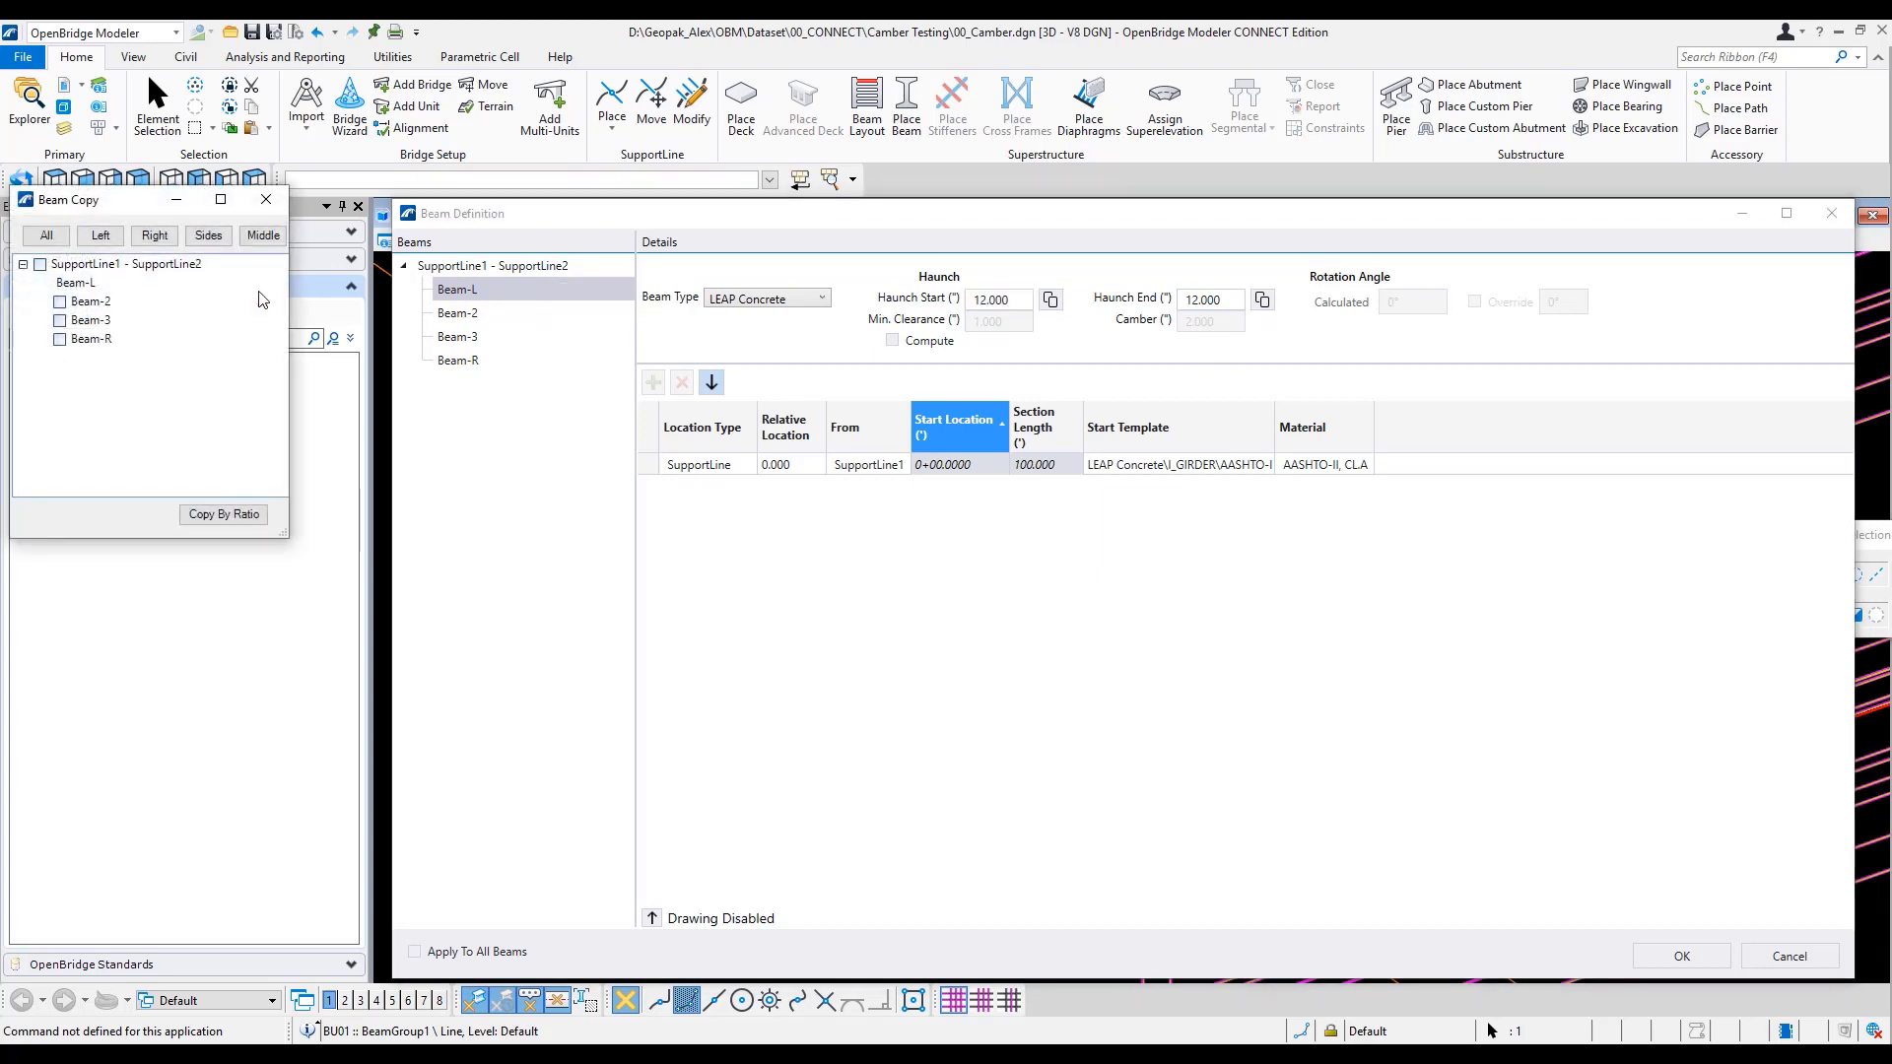
pyautogui.click(41, 264)
pyautogui.click(234, 517)
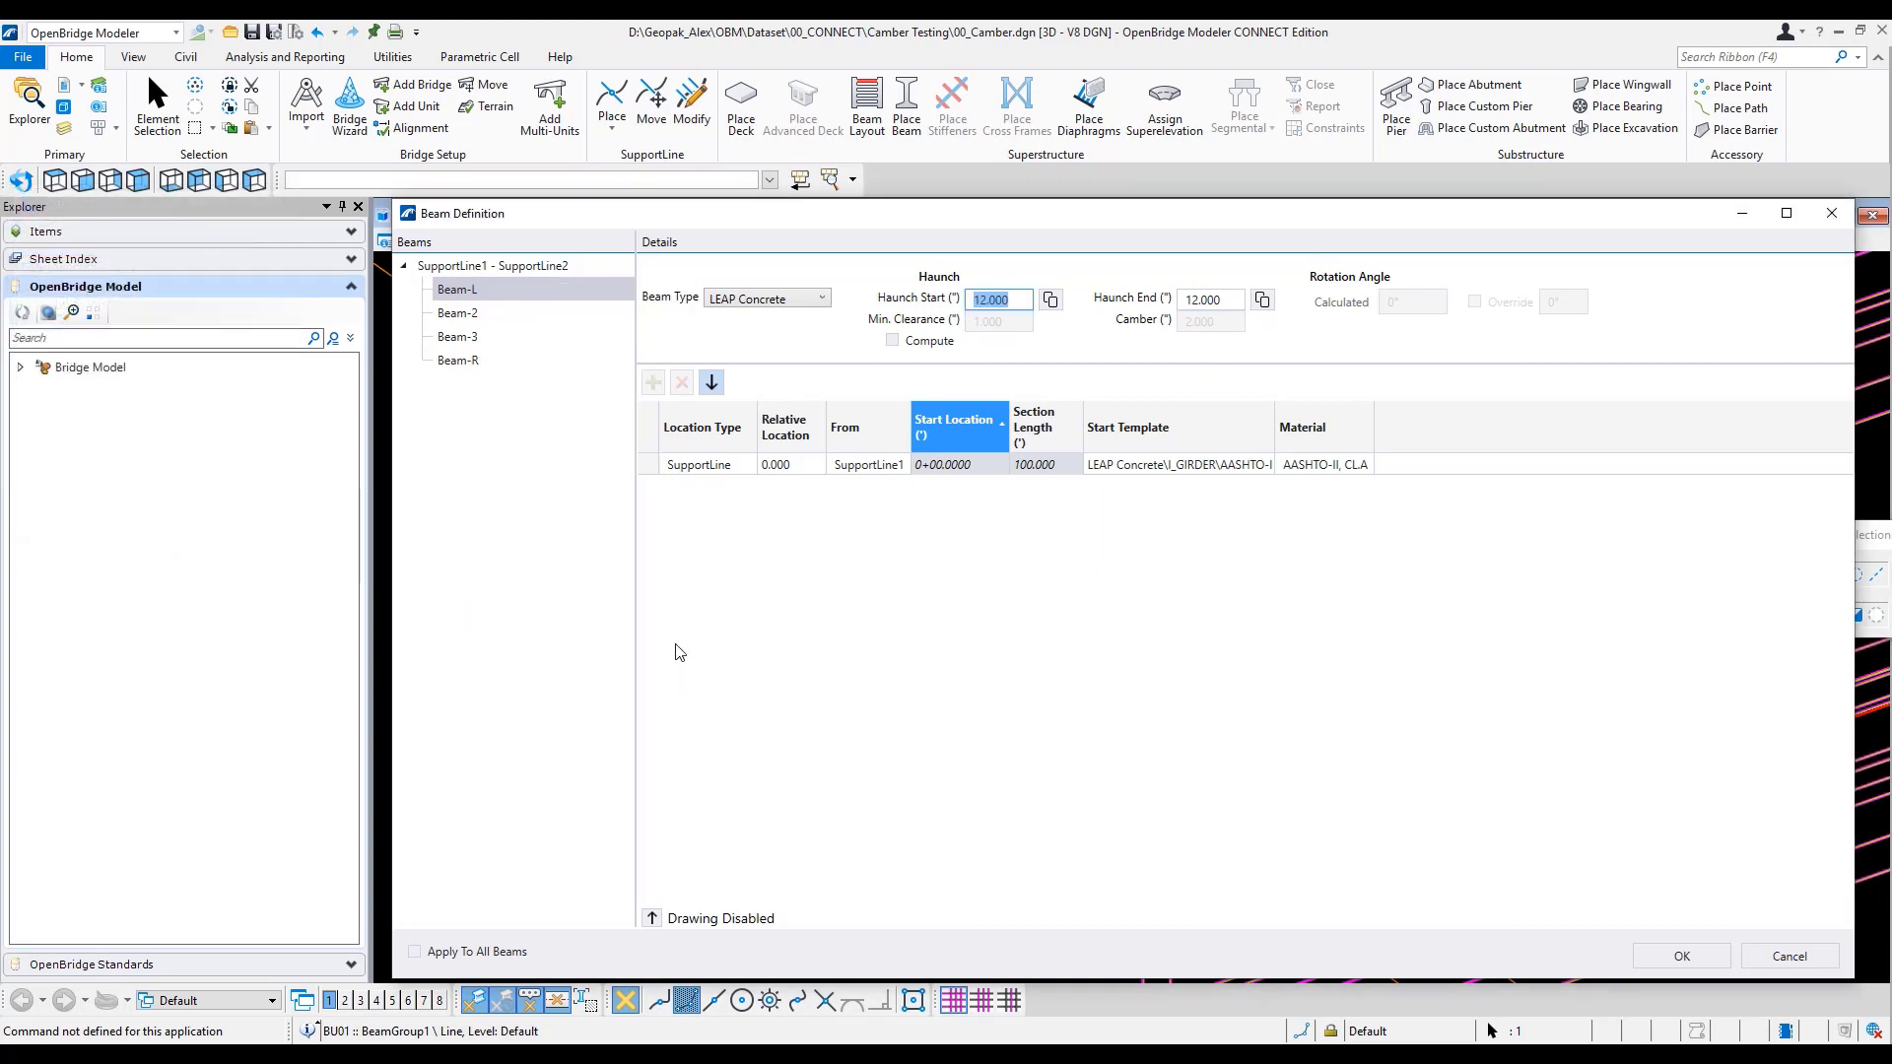
pyautogui.click(1675, 952)
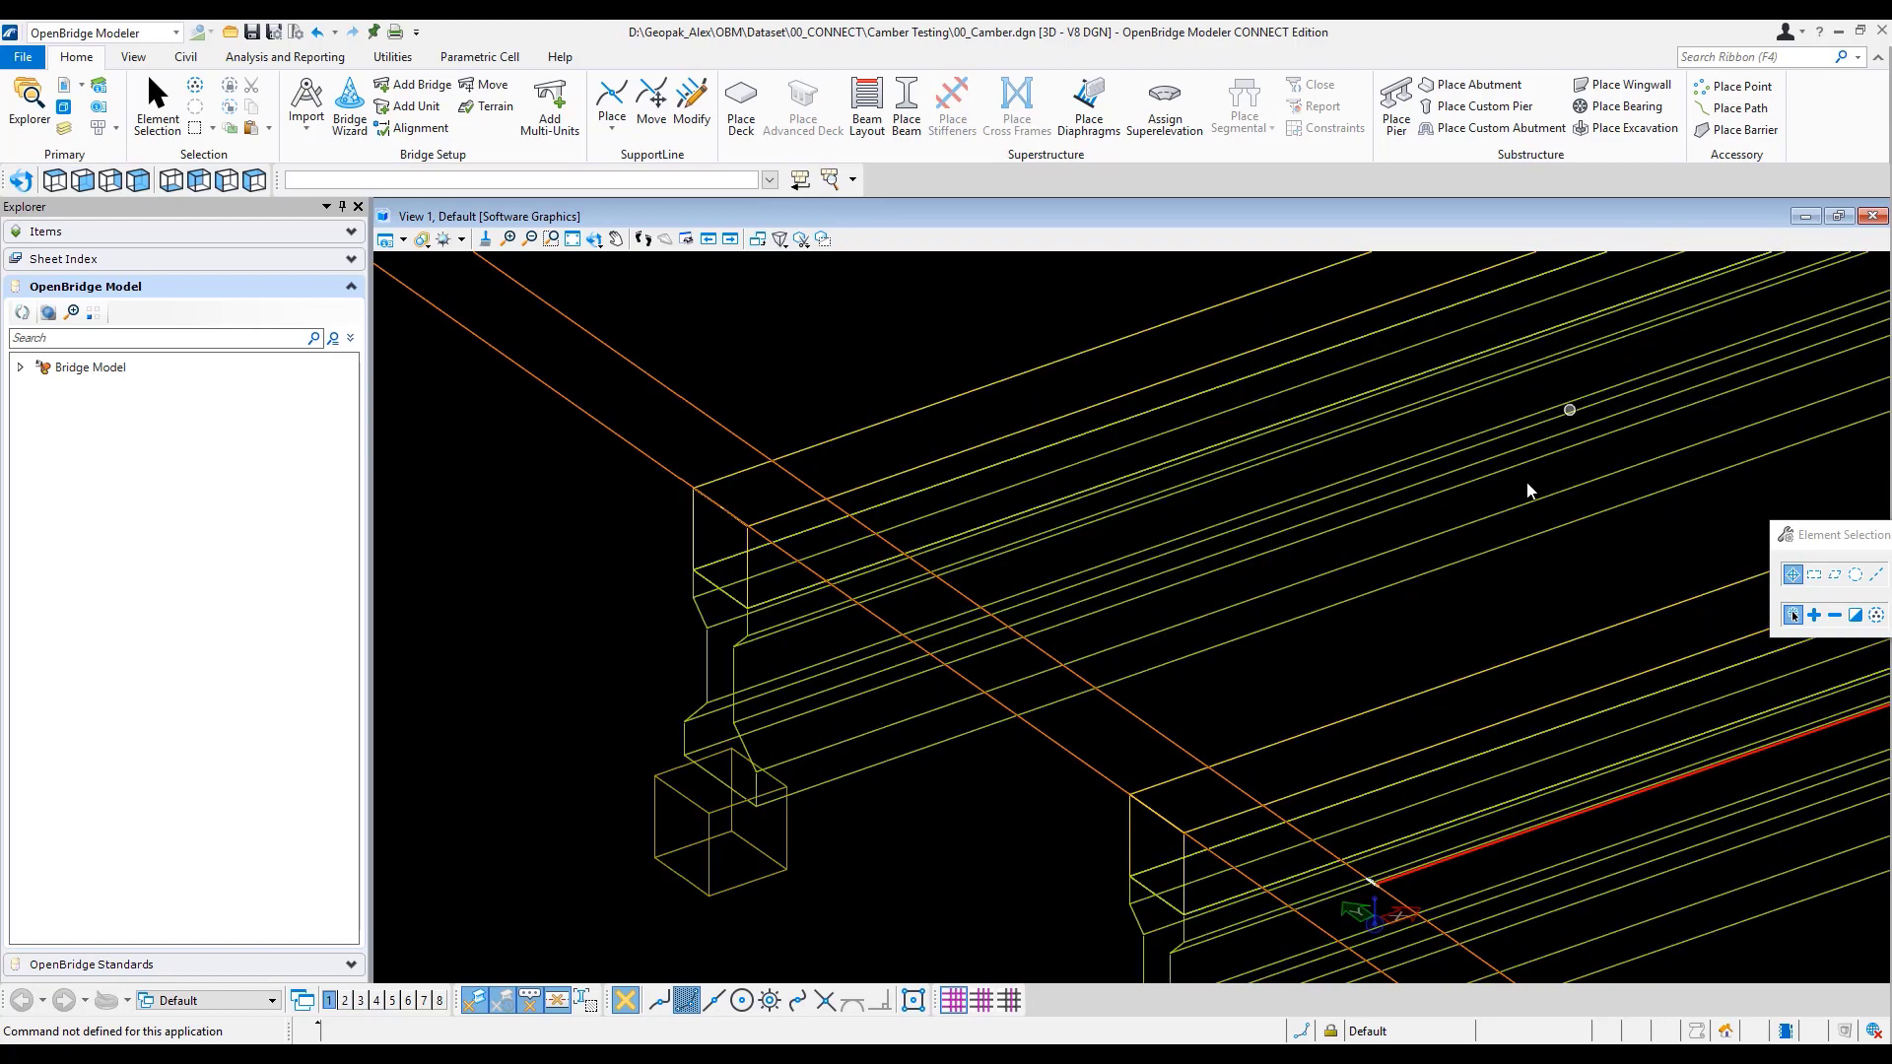
# - Generate the beam report for the bridge
pyautogui.scroll(-3, 1508, 505)
pyautogui.scroll(-3, 1506, 506)
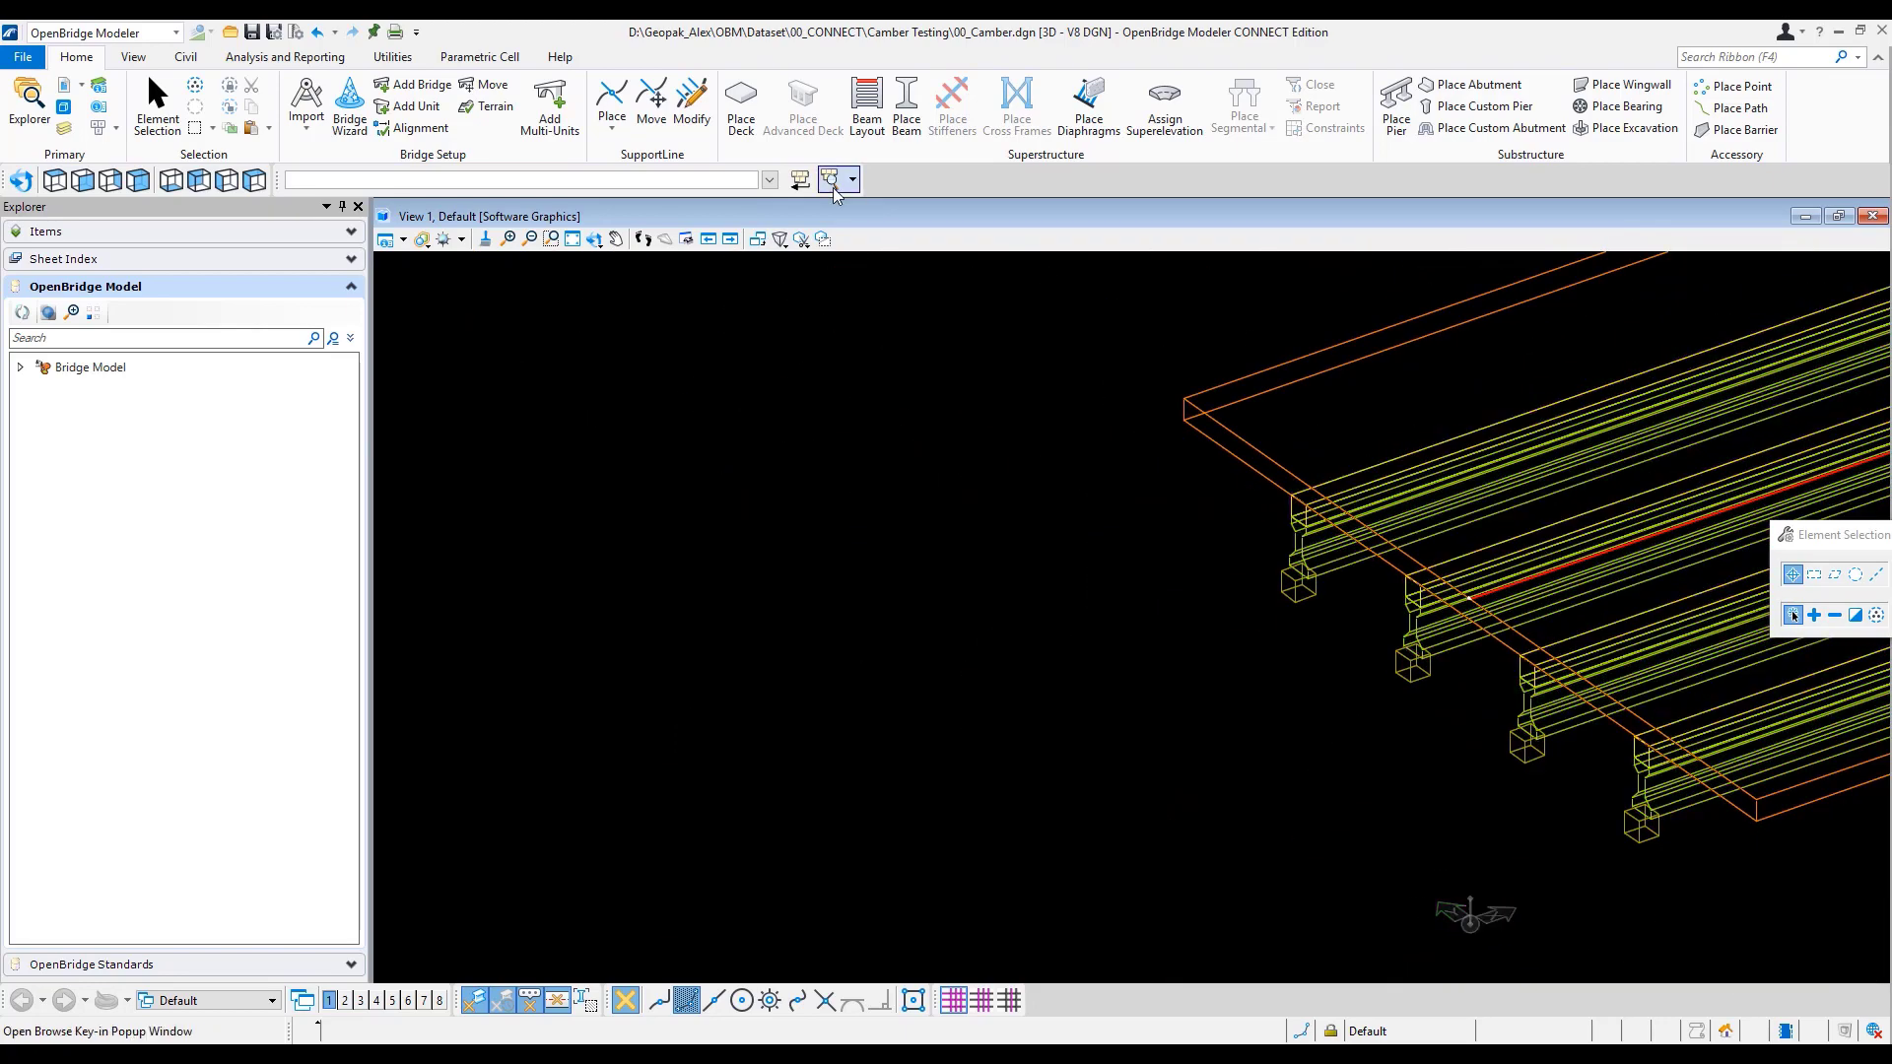
pyautogui.click(593, 240)
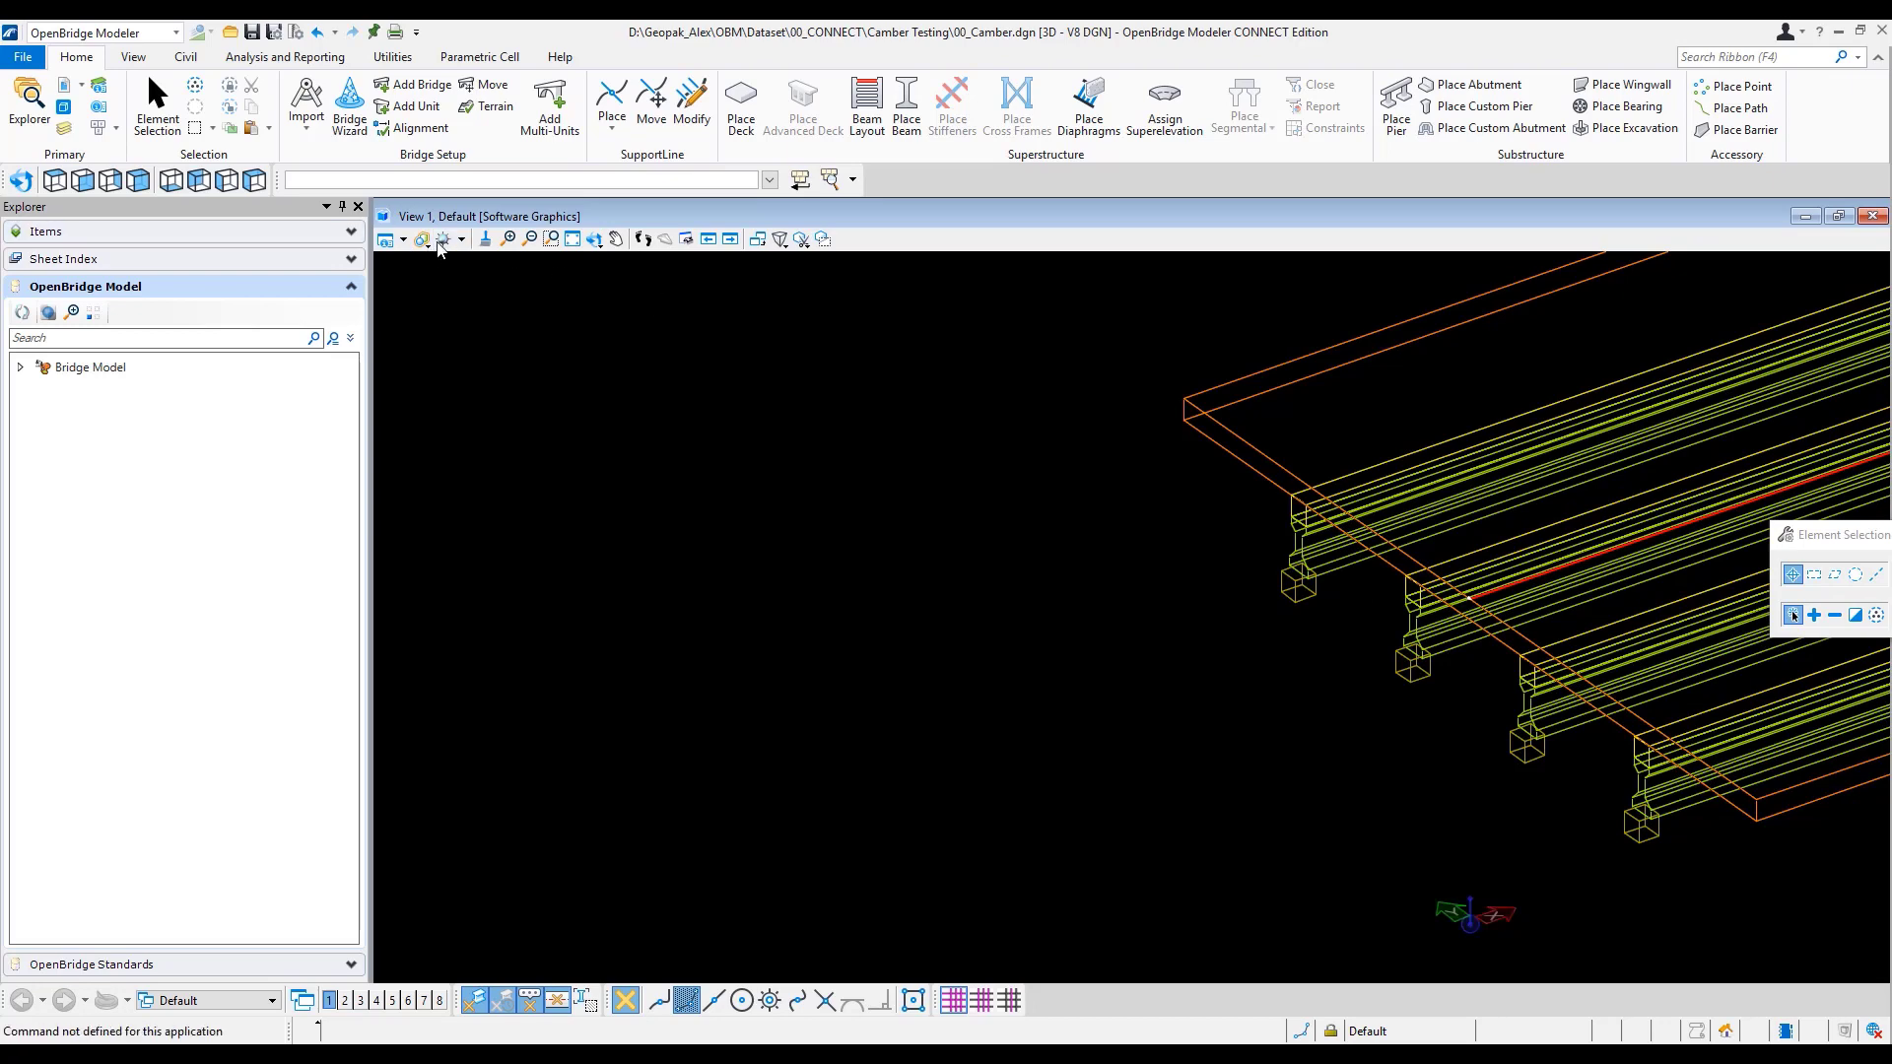
pyautogui.click(573, 239)
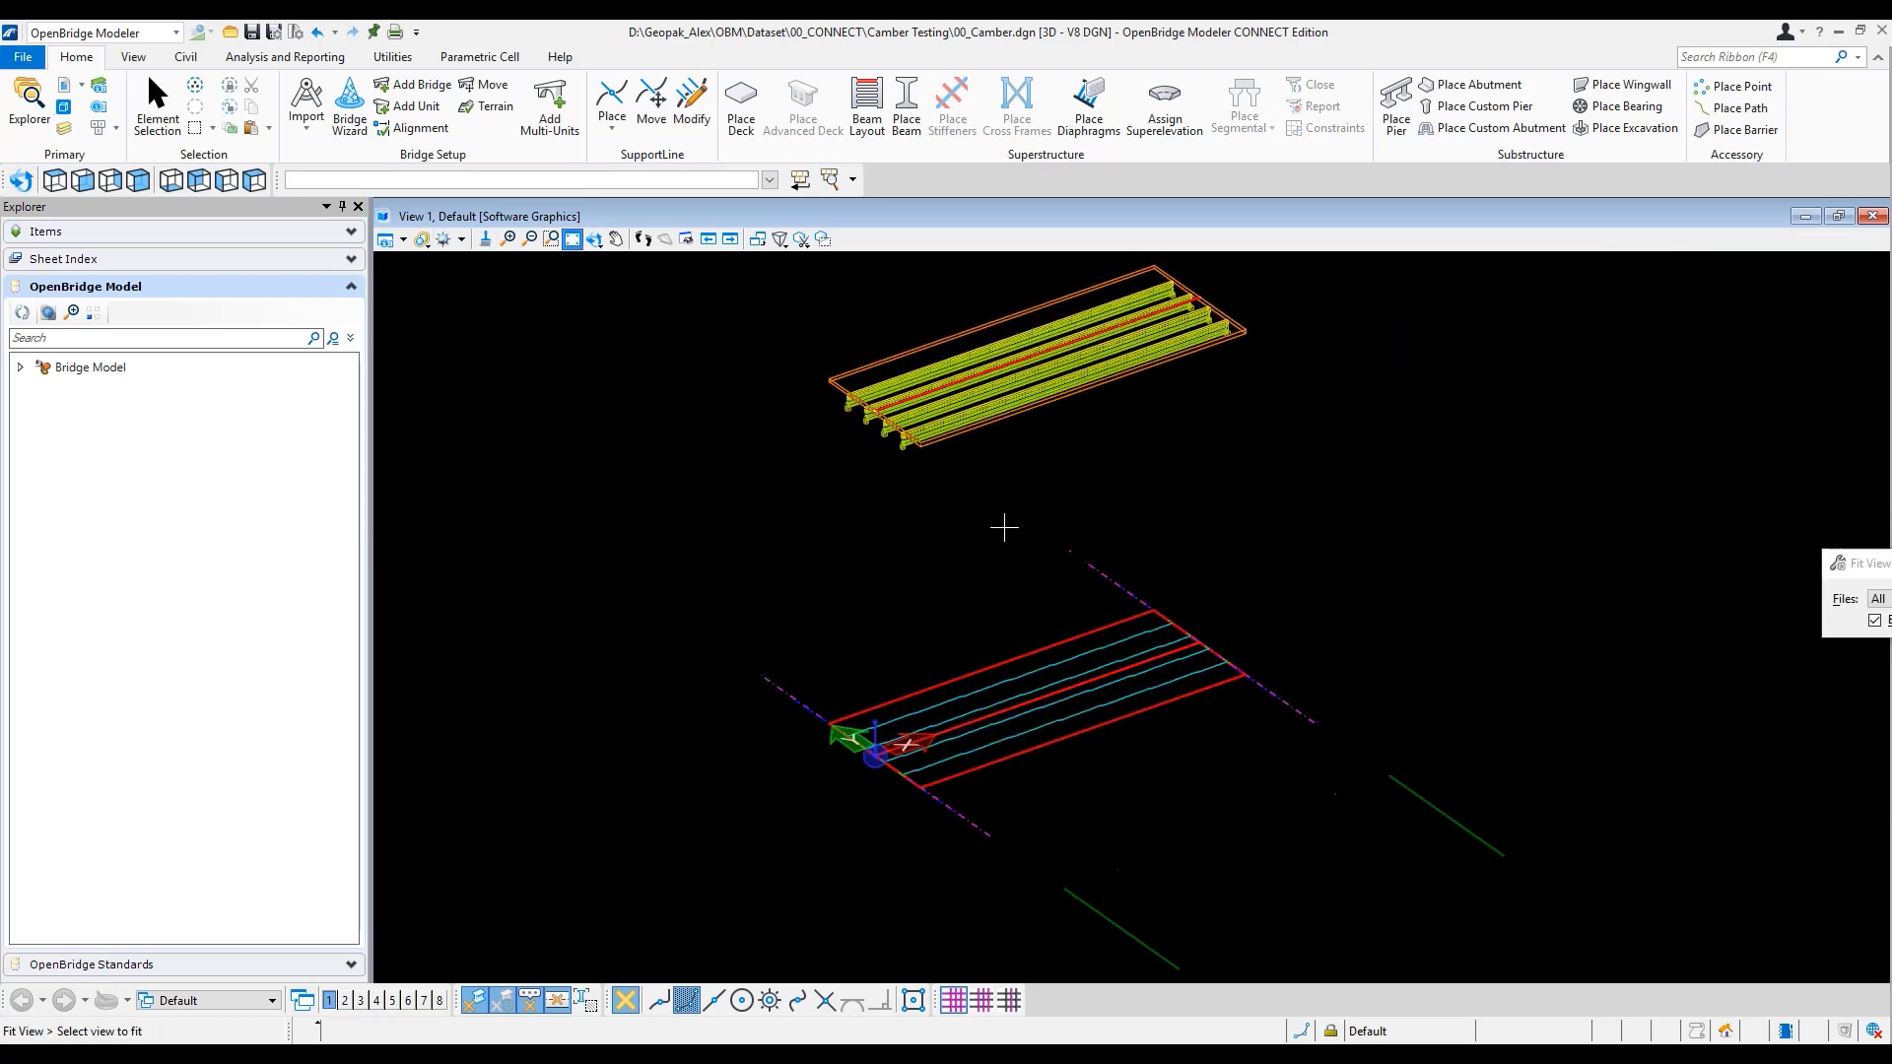
pyautogui.scroll(4, 1076, 276)
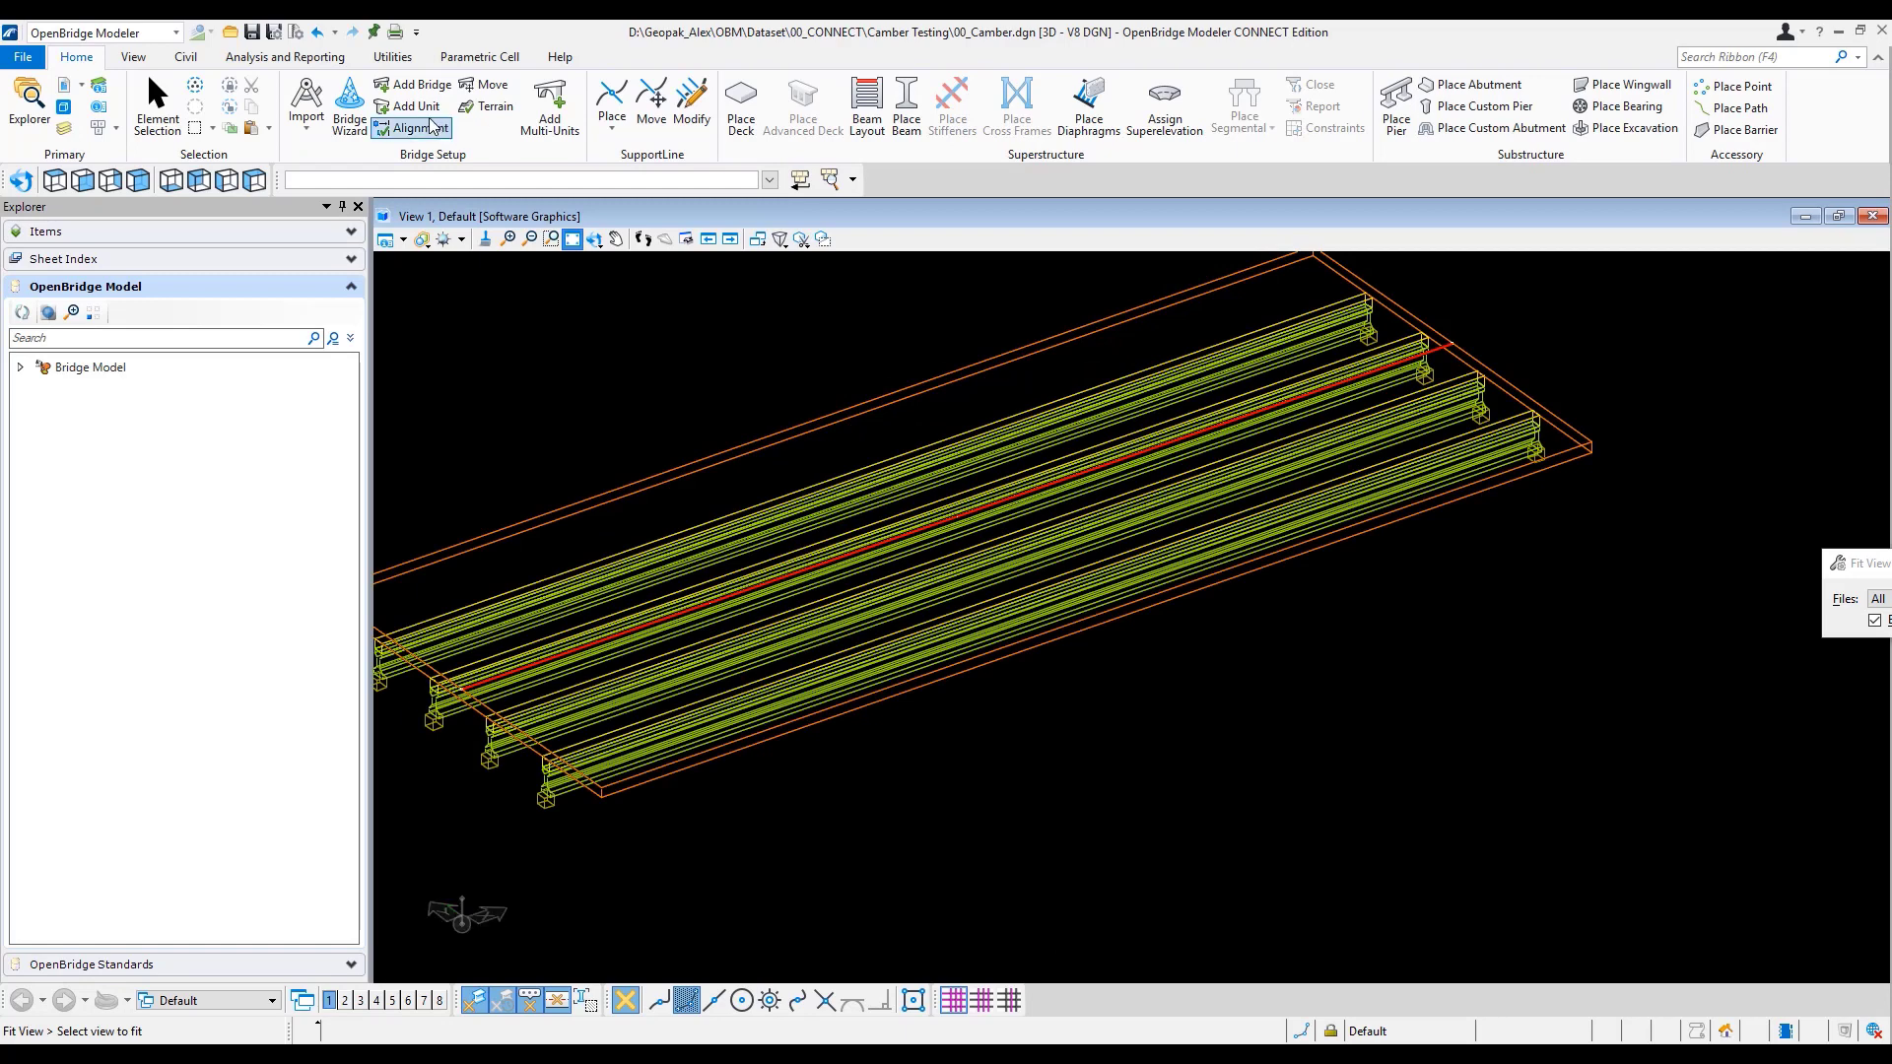
pyautogui.click(407, 60)
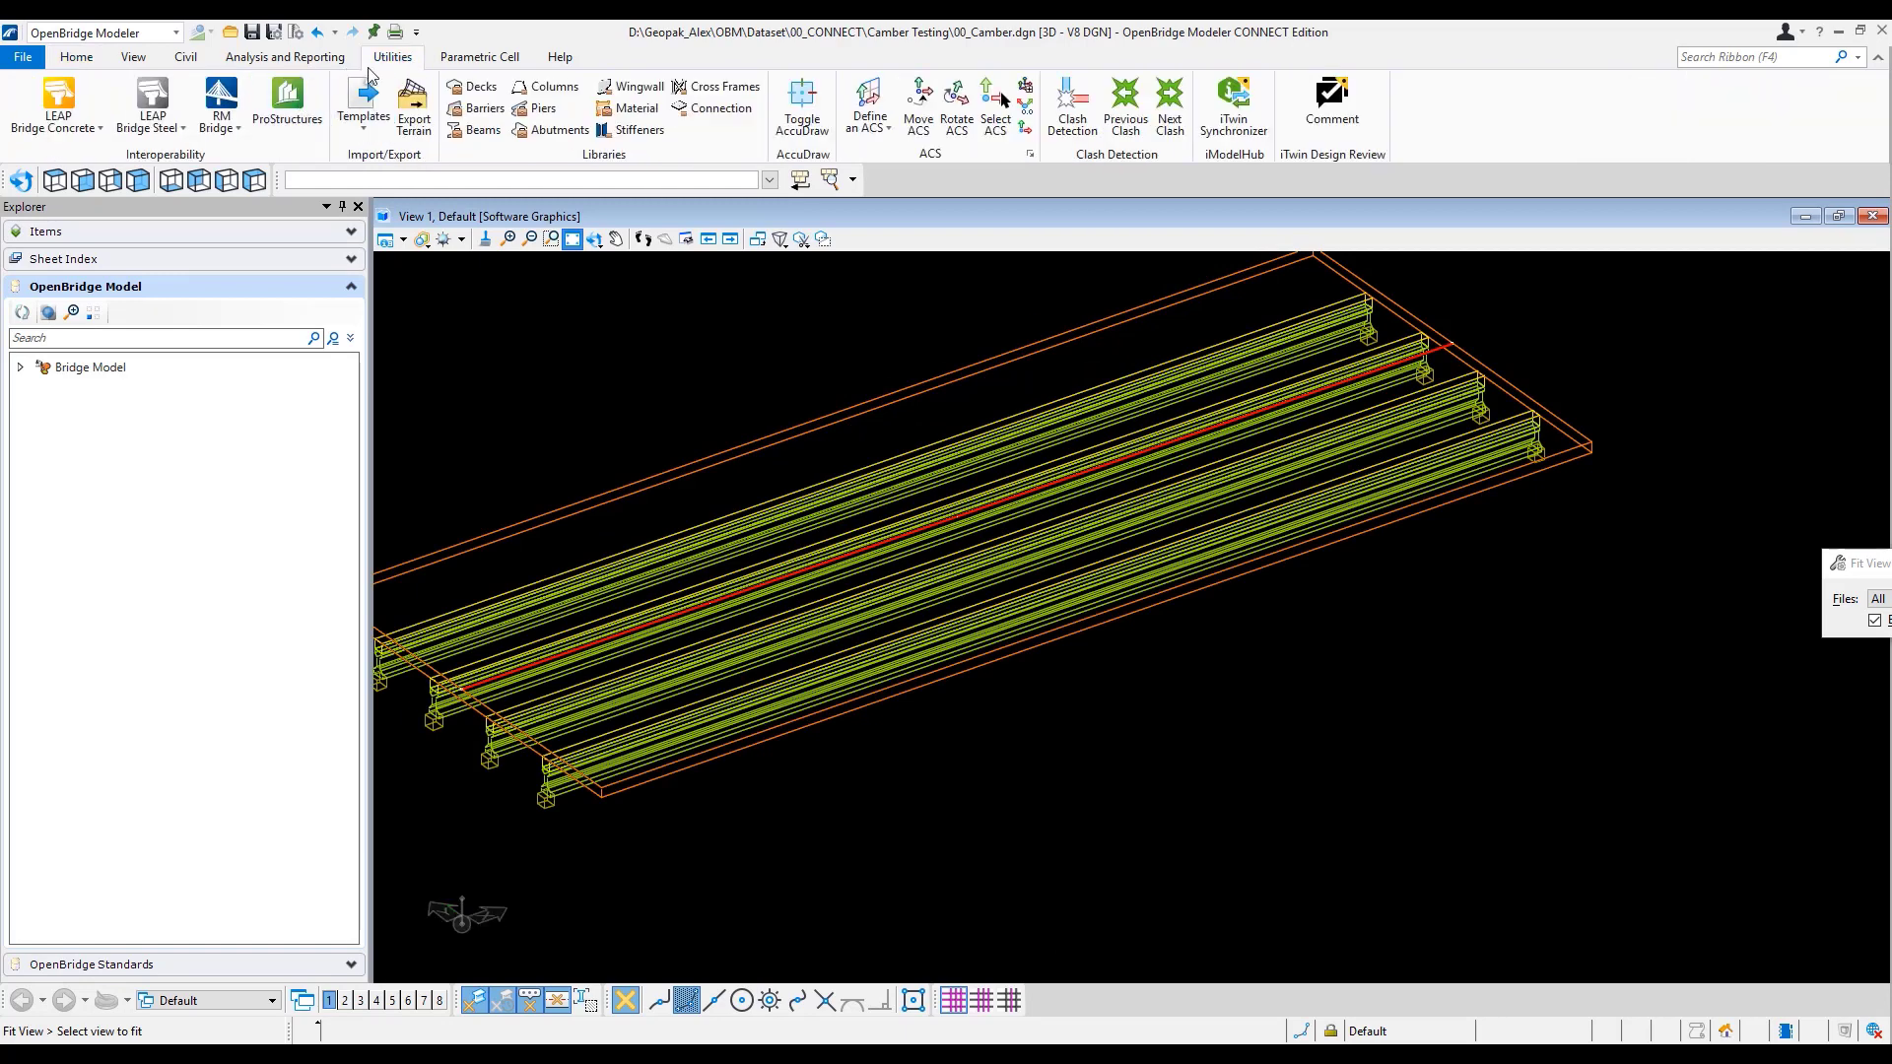
pyautogui.click(299, 59)
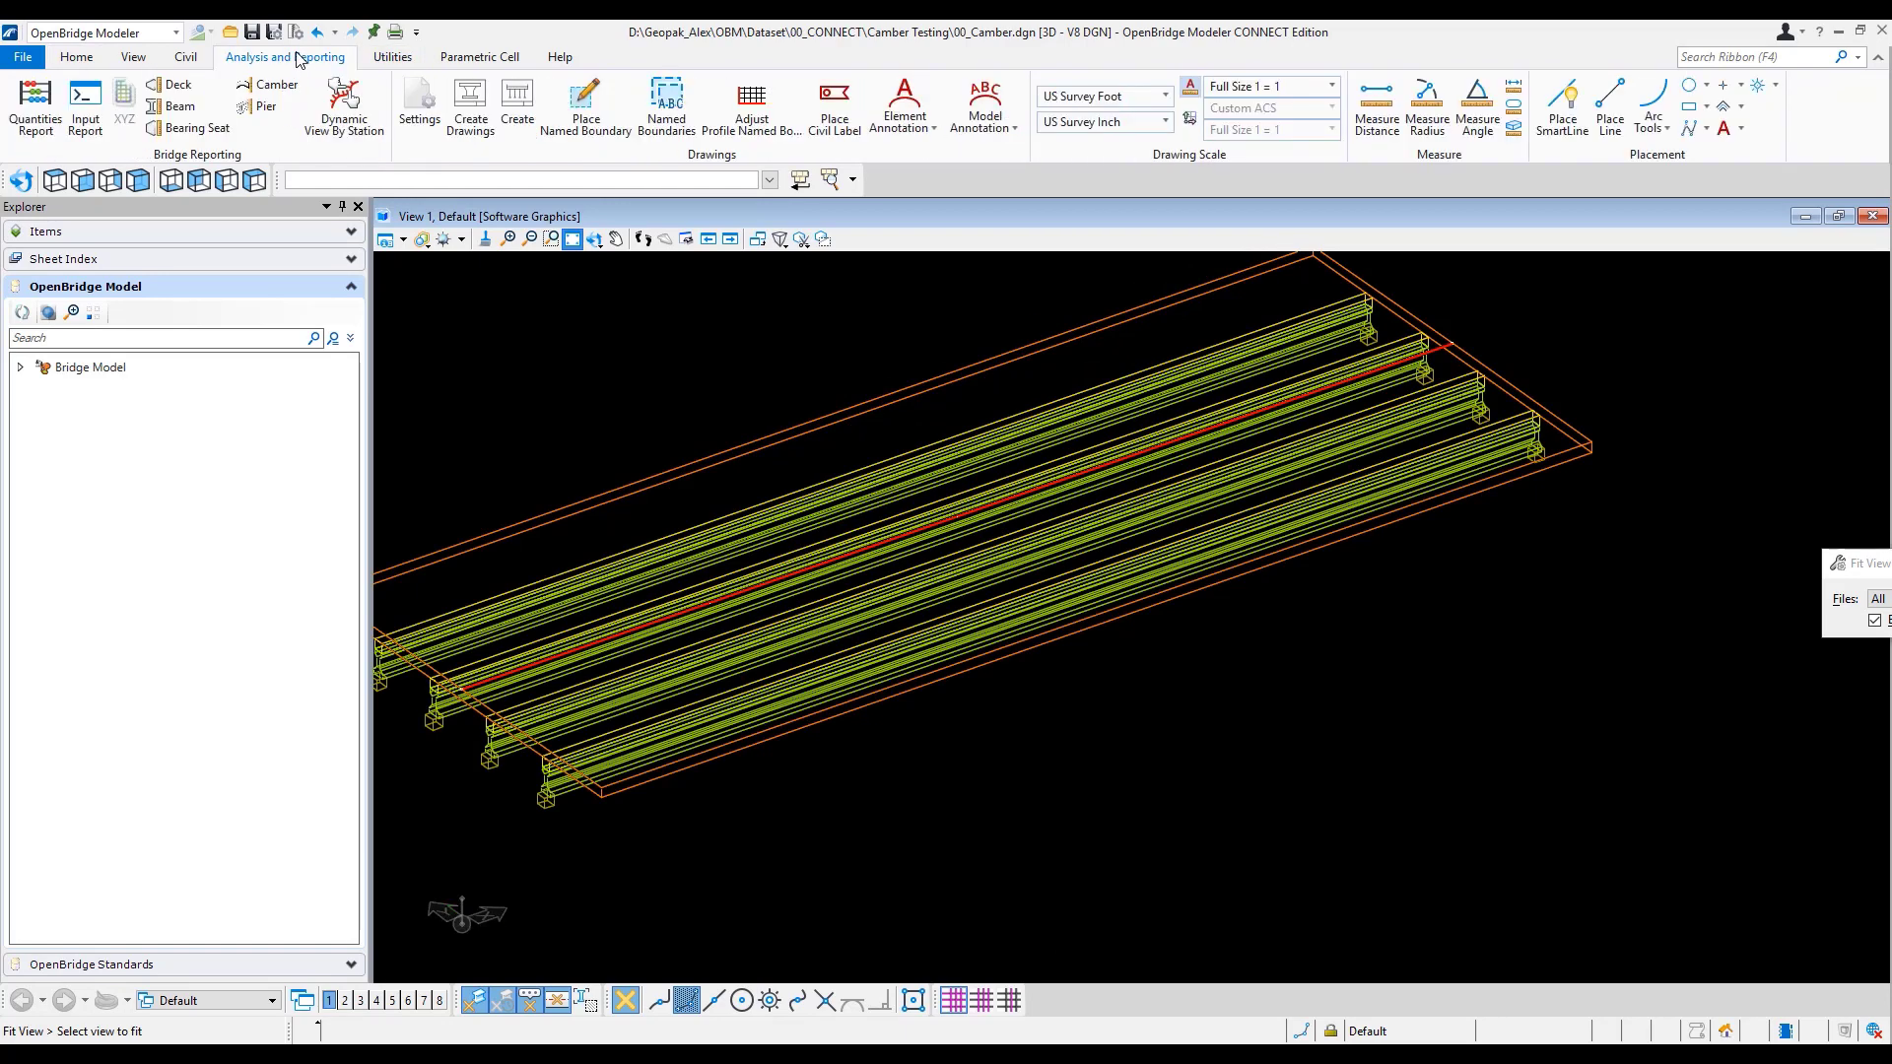
pyautogui.click(181, 106)
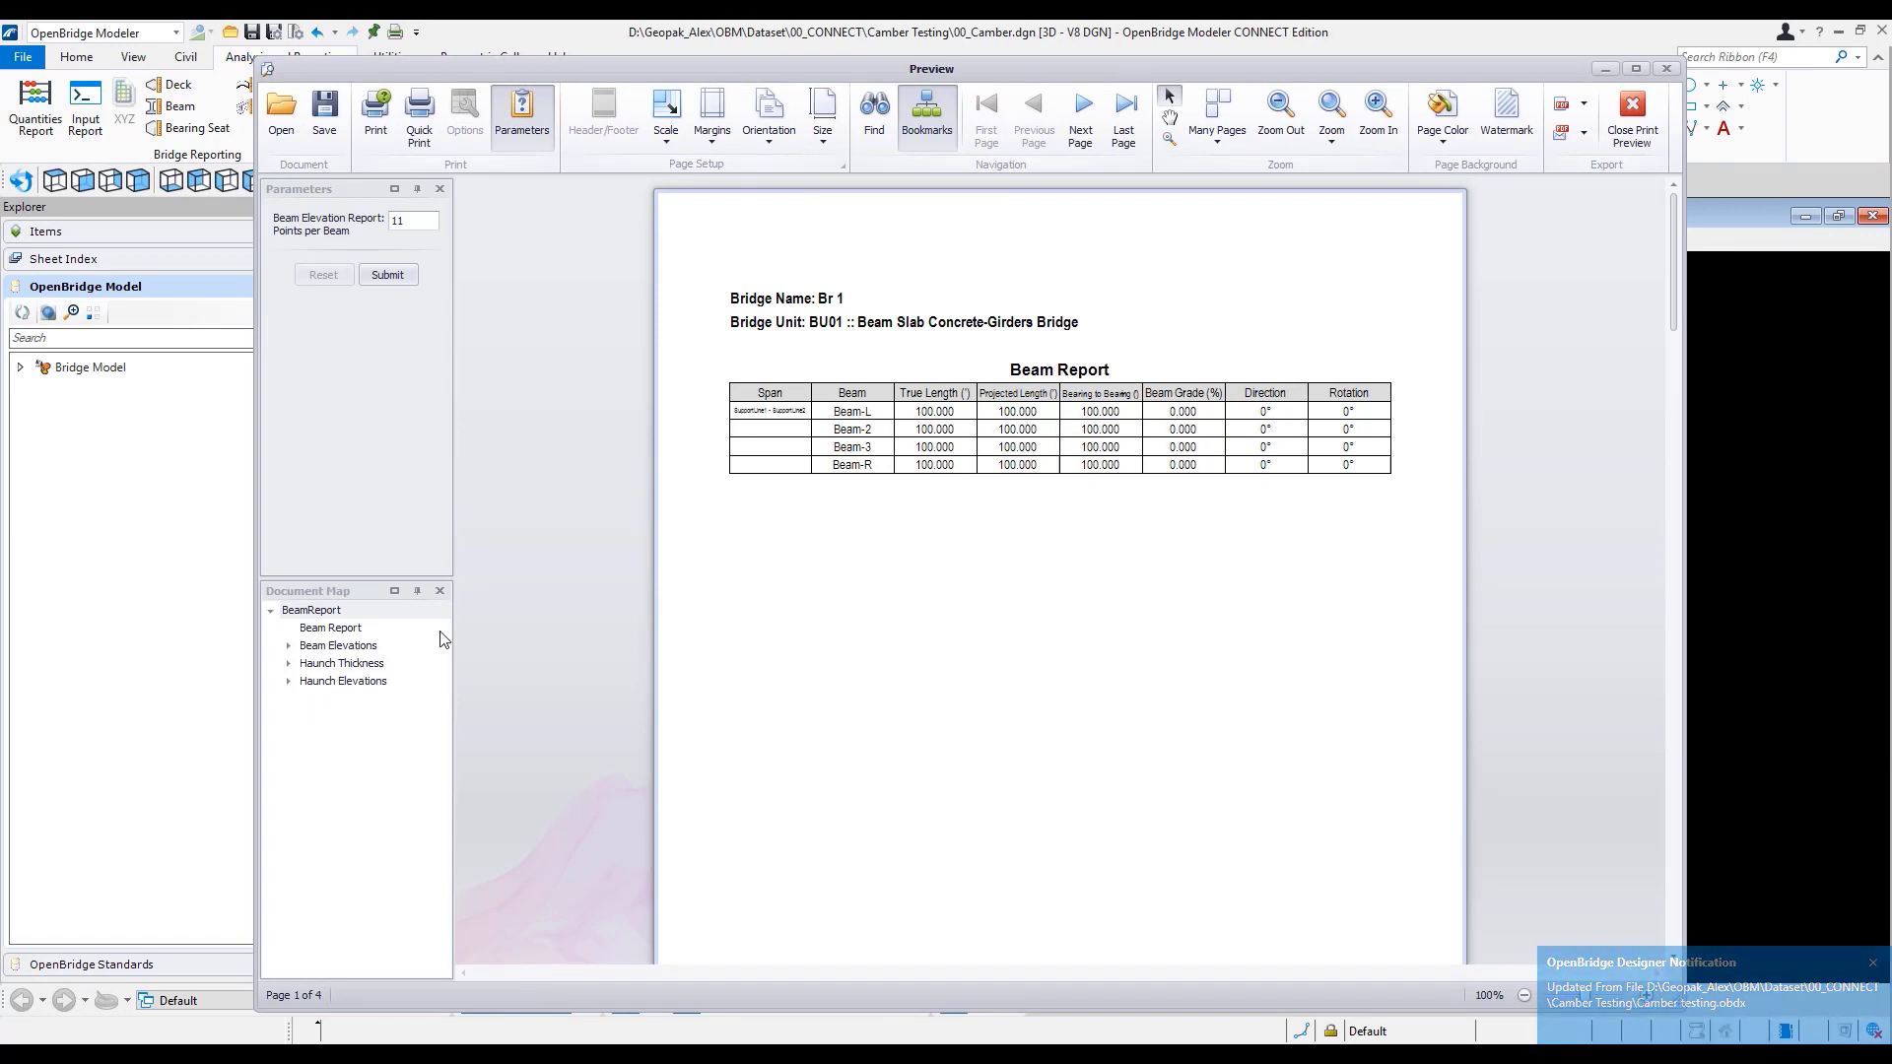
# - Examine the Beam Elevations section of the report, enlarged to 130%
pyautogui.click(361, 648)
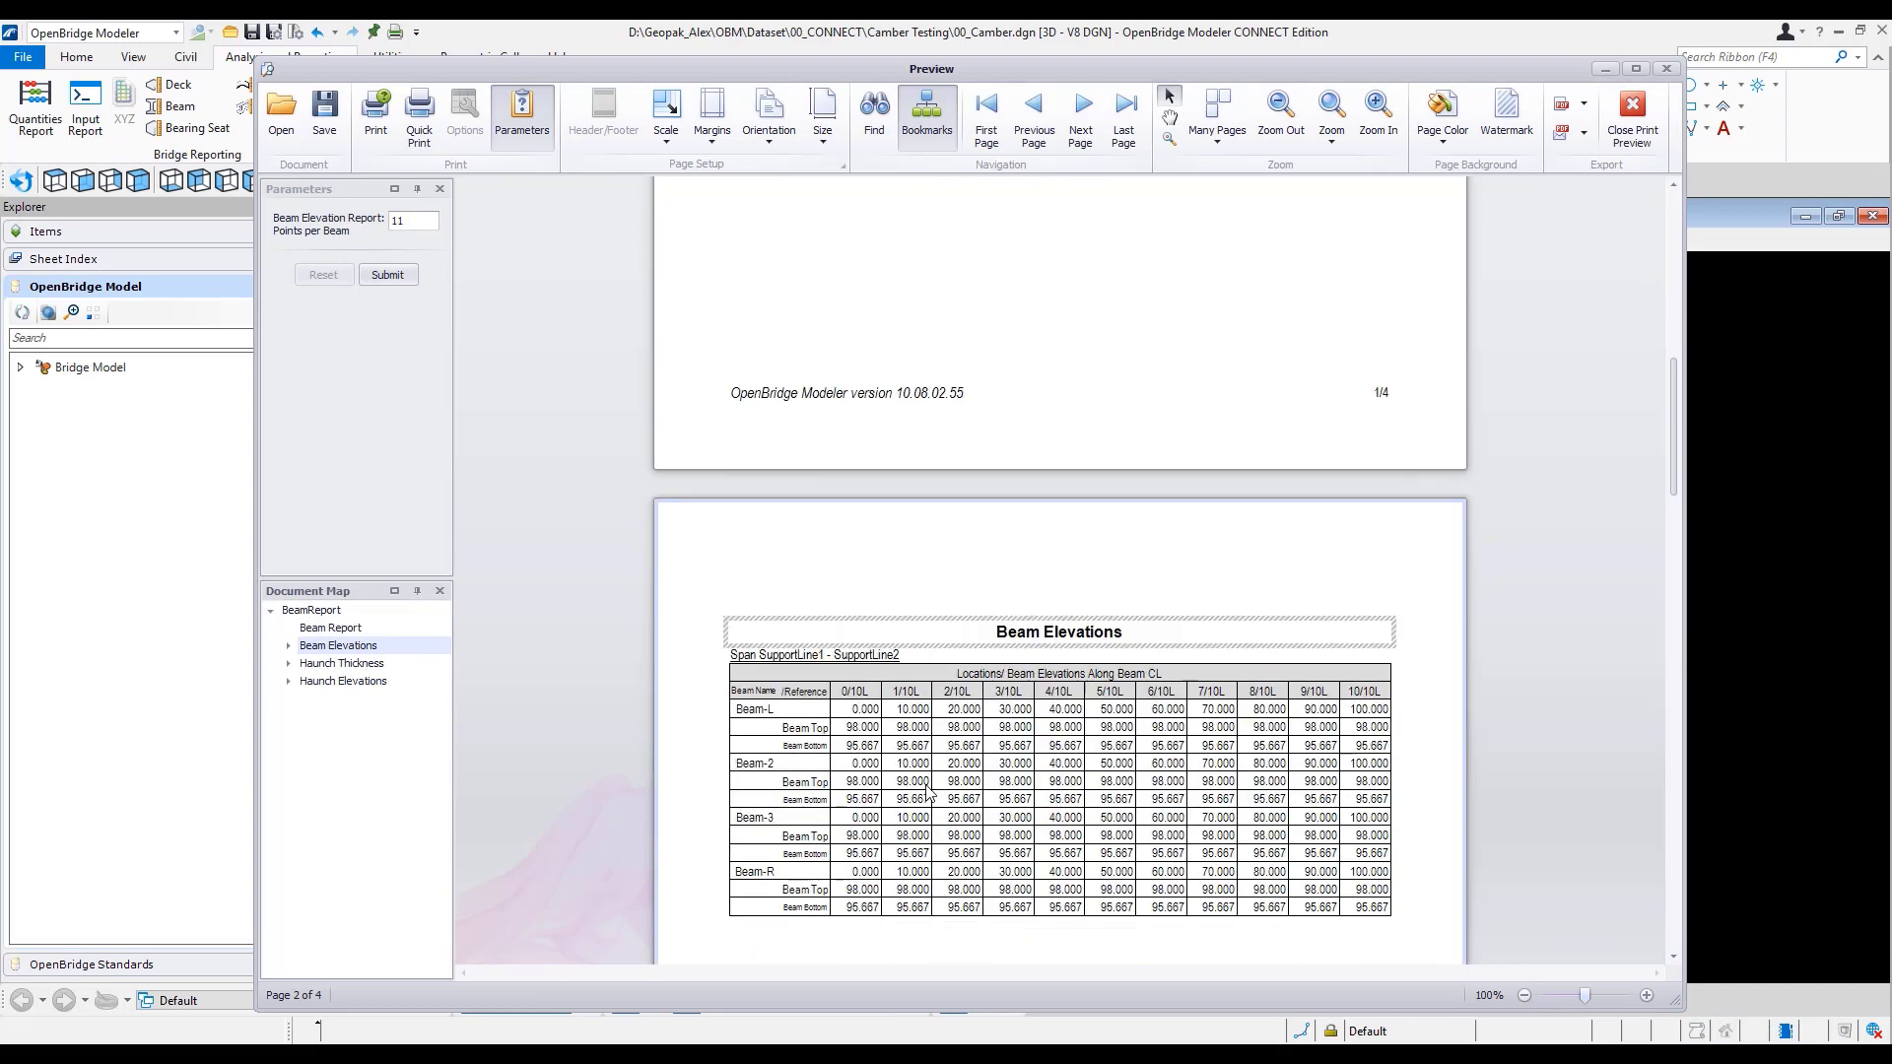
pyautogui.scroll(-2, 927, 789)
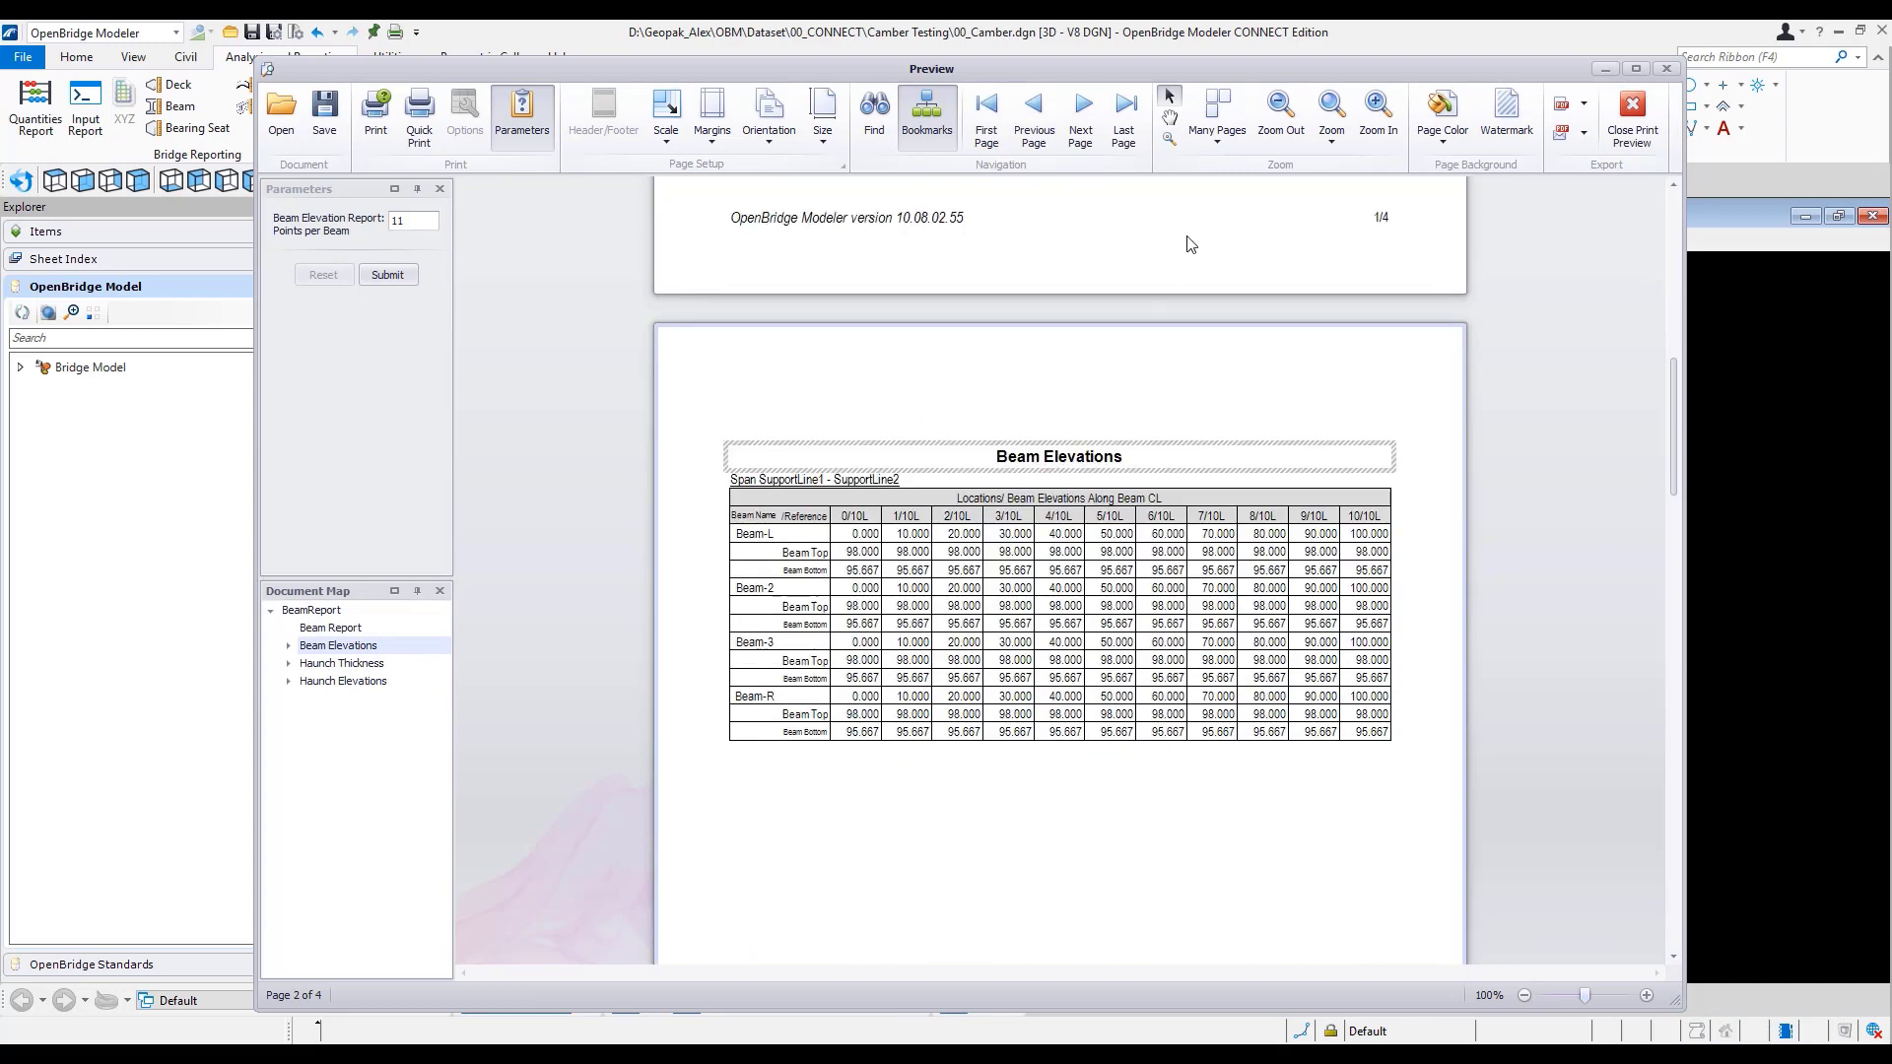
pyautogui.click(1370, 113)
pyautogui.click(1370, 114)
pyautogui.click(1370, 113)
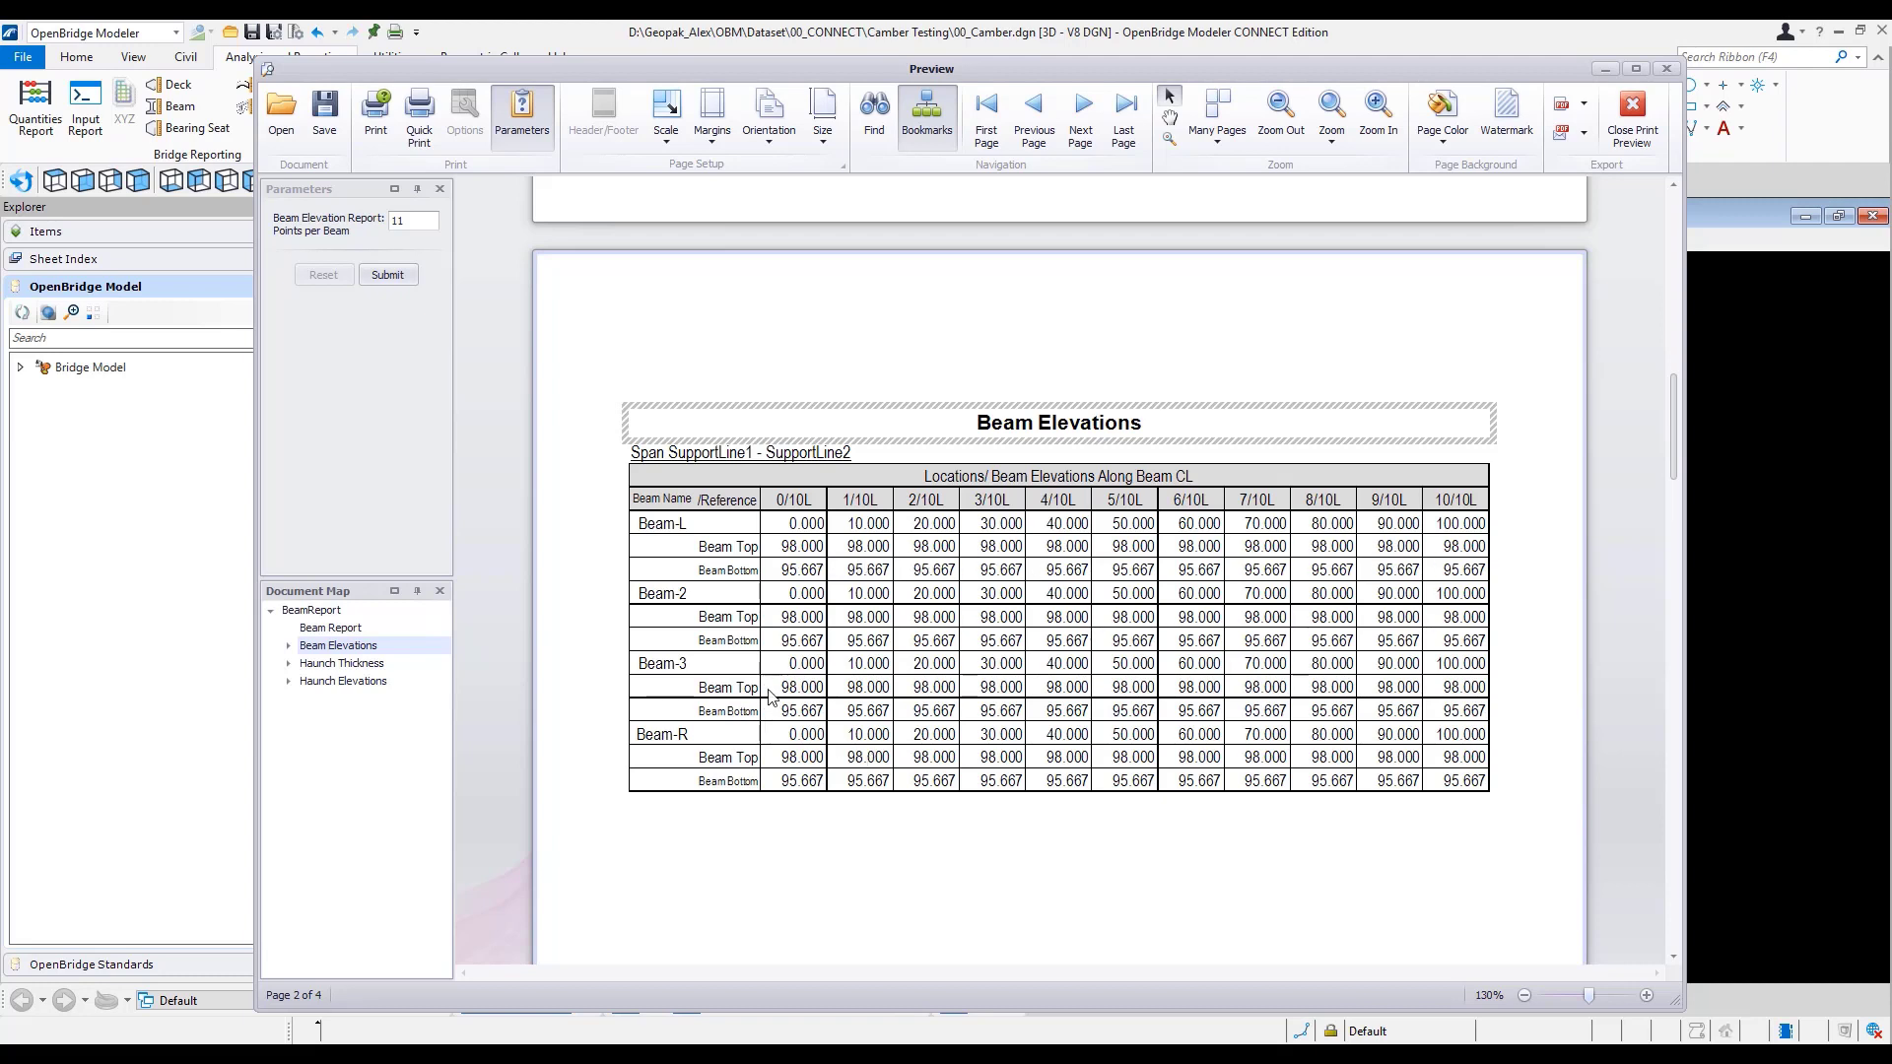
# - Examine the Haunch Thickness and Haunch Elevations sections of the beam report
pyautogui.click(344, 667)
pyautogui.scroll(-3, 823, 810)
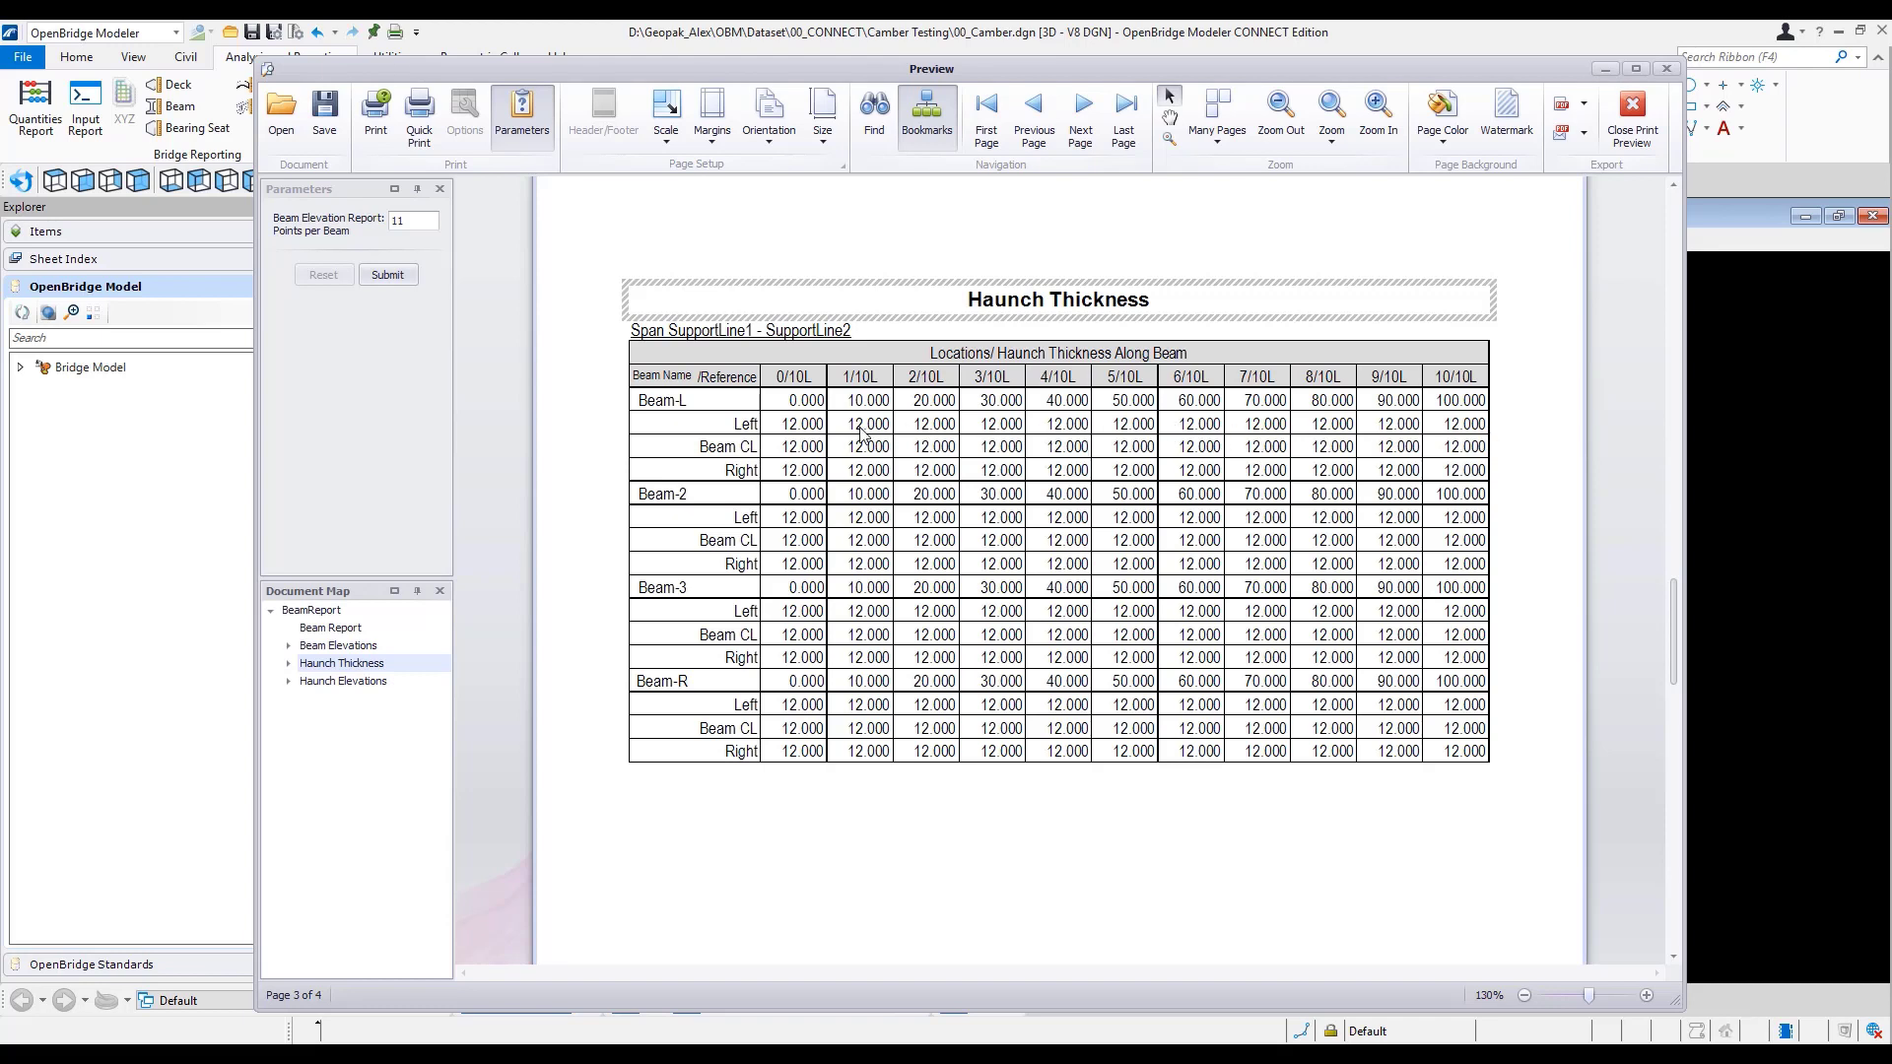
pyautogui.click(323, 682)
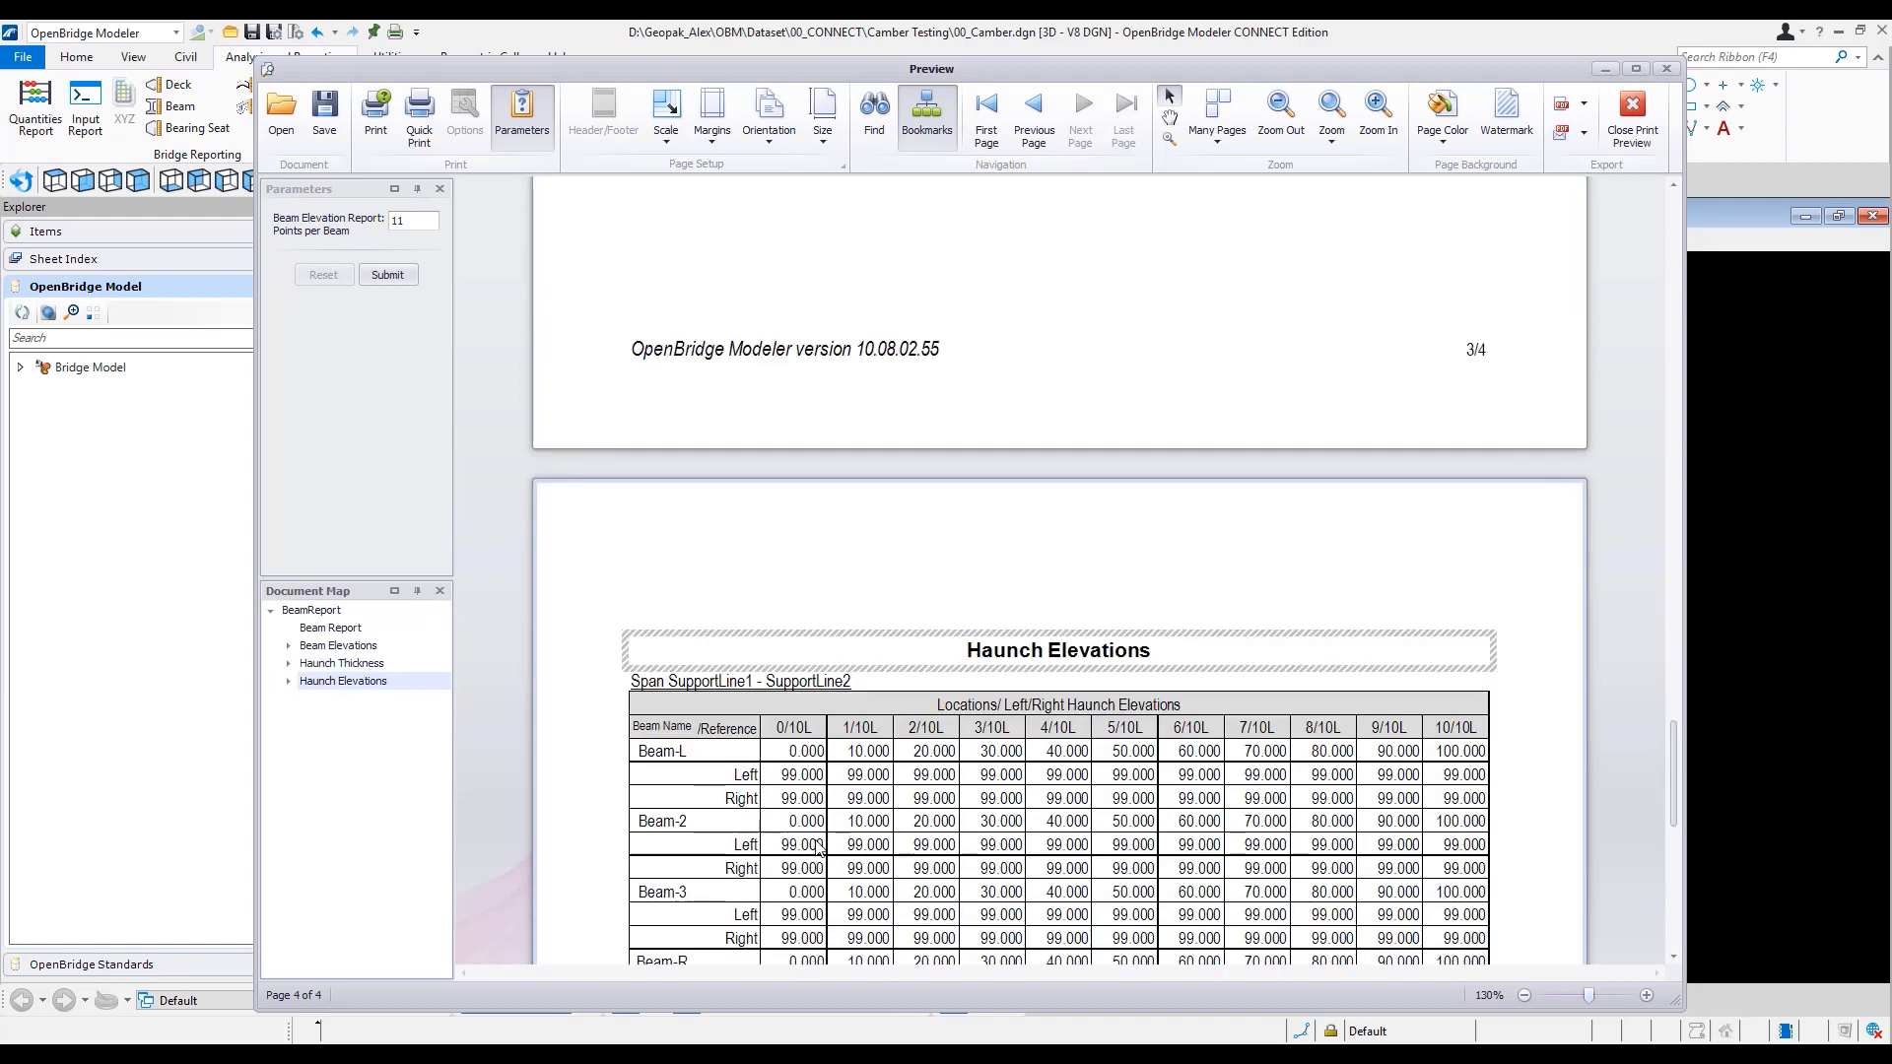
pyautogui.scroll(-2, 809, 854)
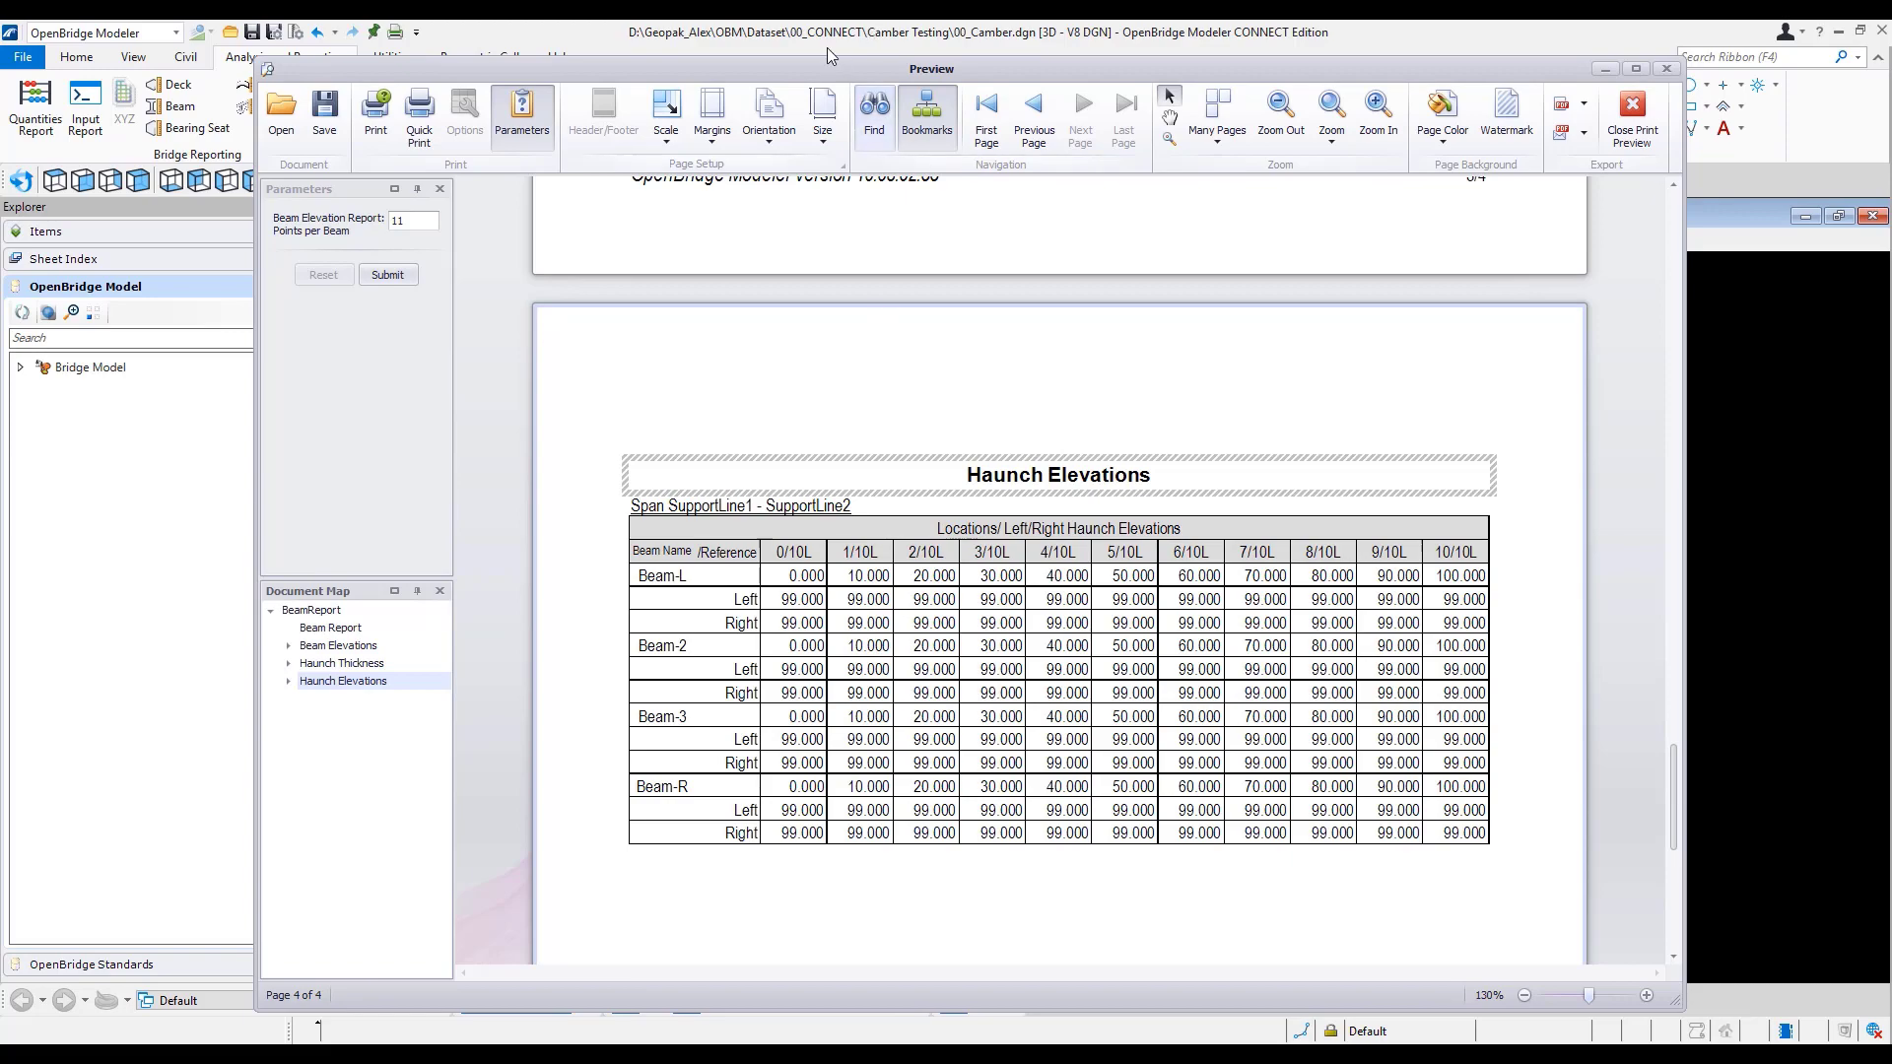
# - Compare the haunch at a girder end in the model with the reported haunch elevations, and close the beam report
pyautogui.moveTo(825, 73); pyautogui.dragTo(993, 839)
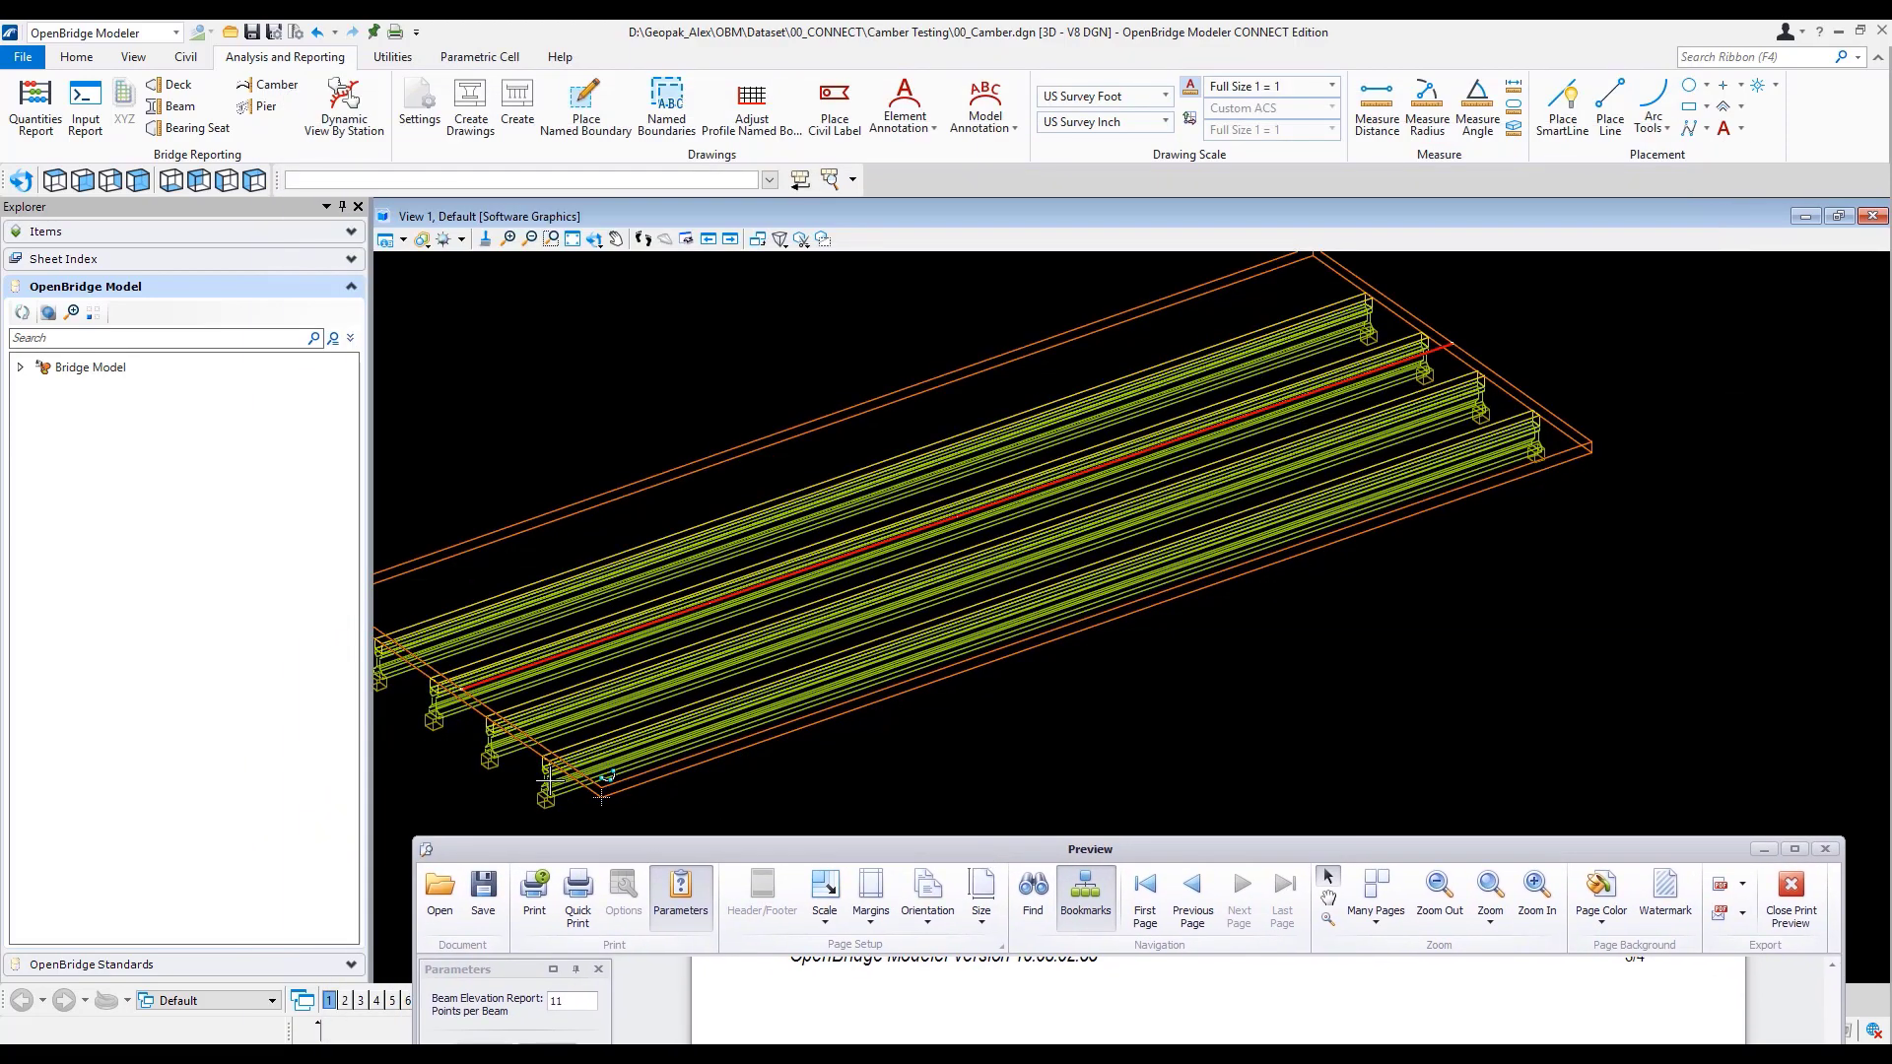
pyautogui.scroll(5, 444, 774)
pyautogui.scroll(2, 459, 721)
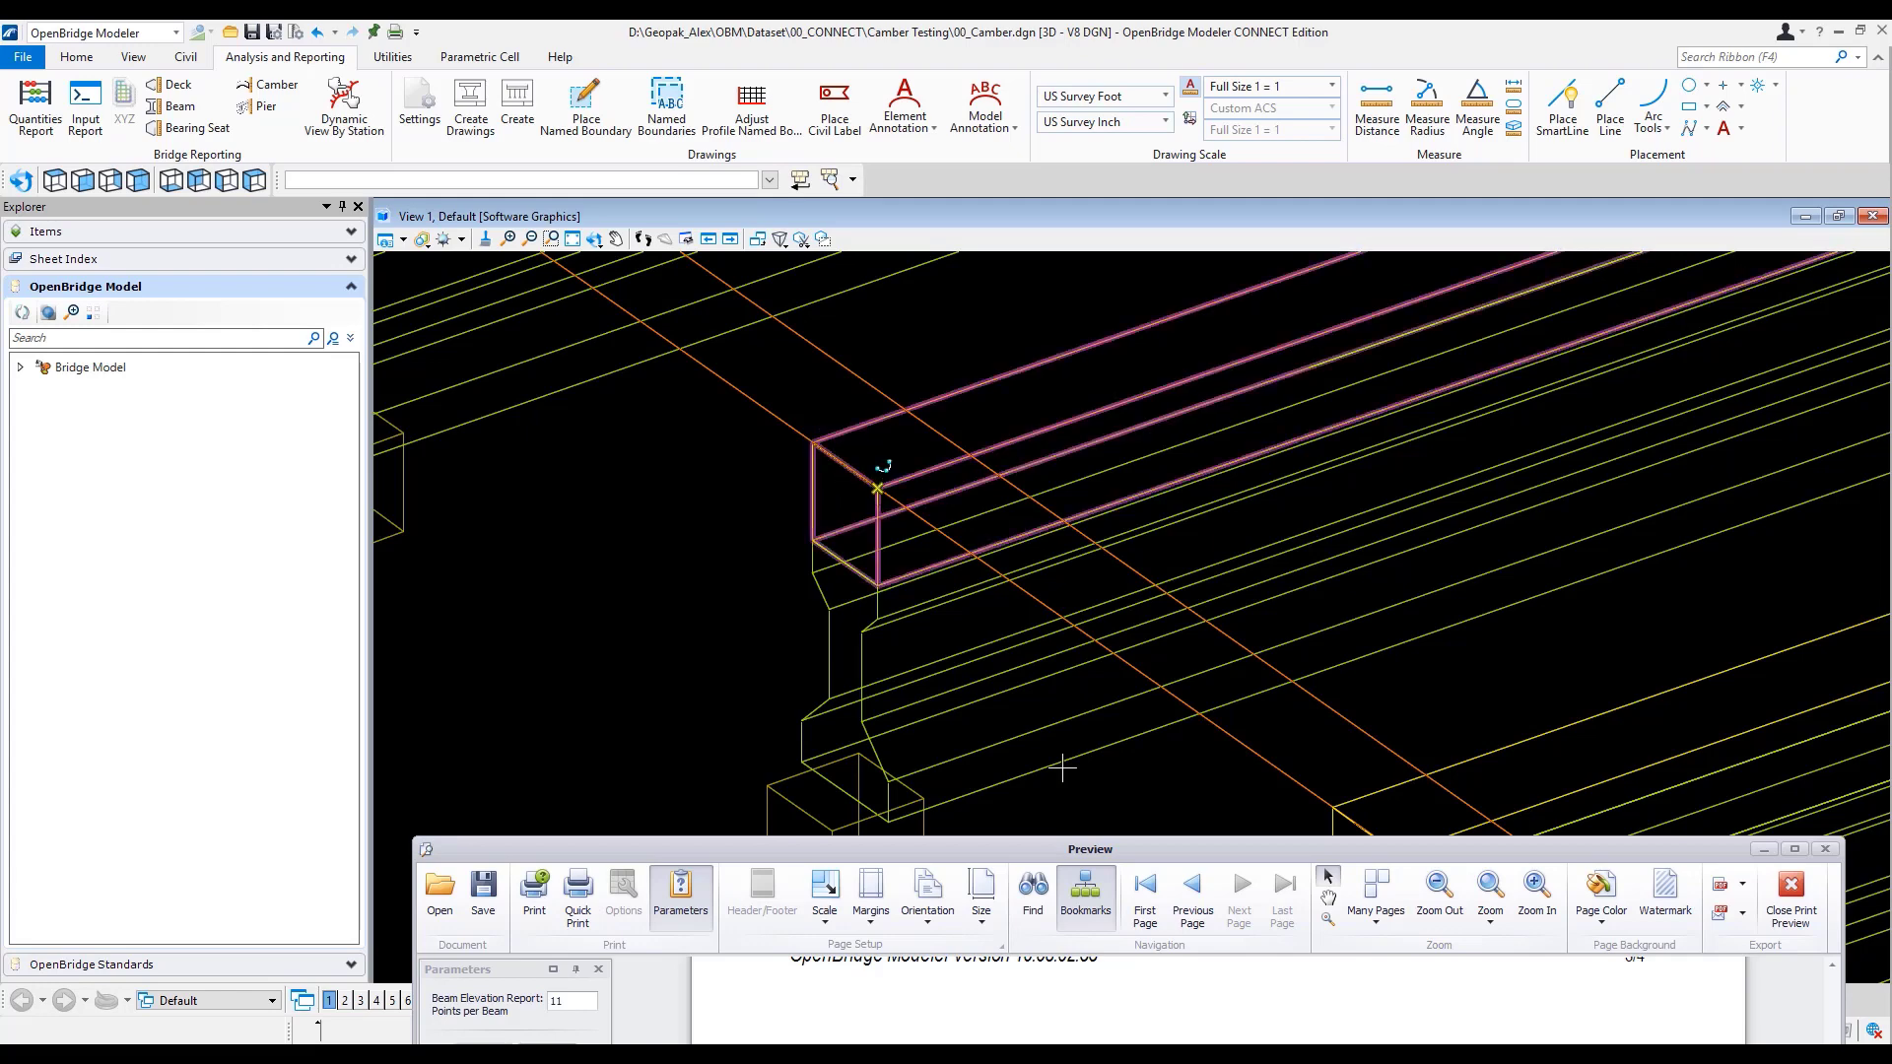
pyautogui.moveTo(1033, 854); pyautogui.dragTo(1021, 368)
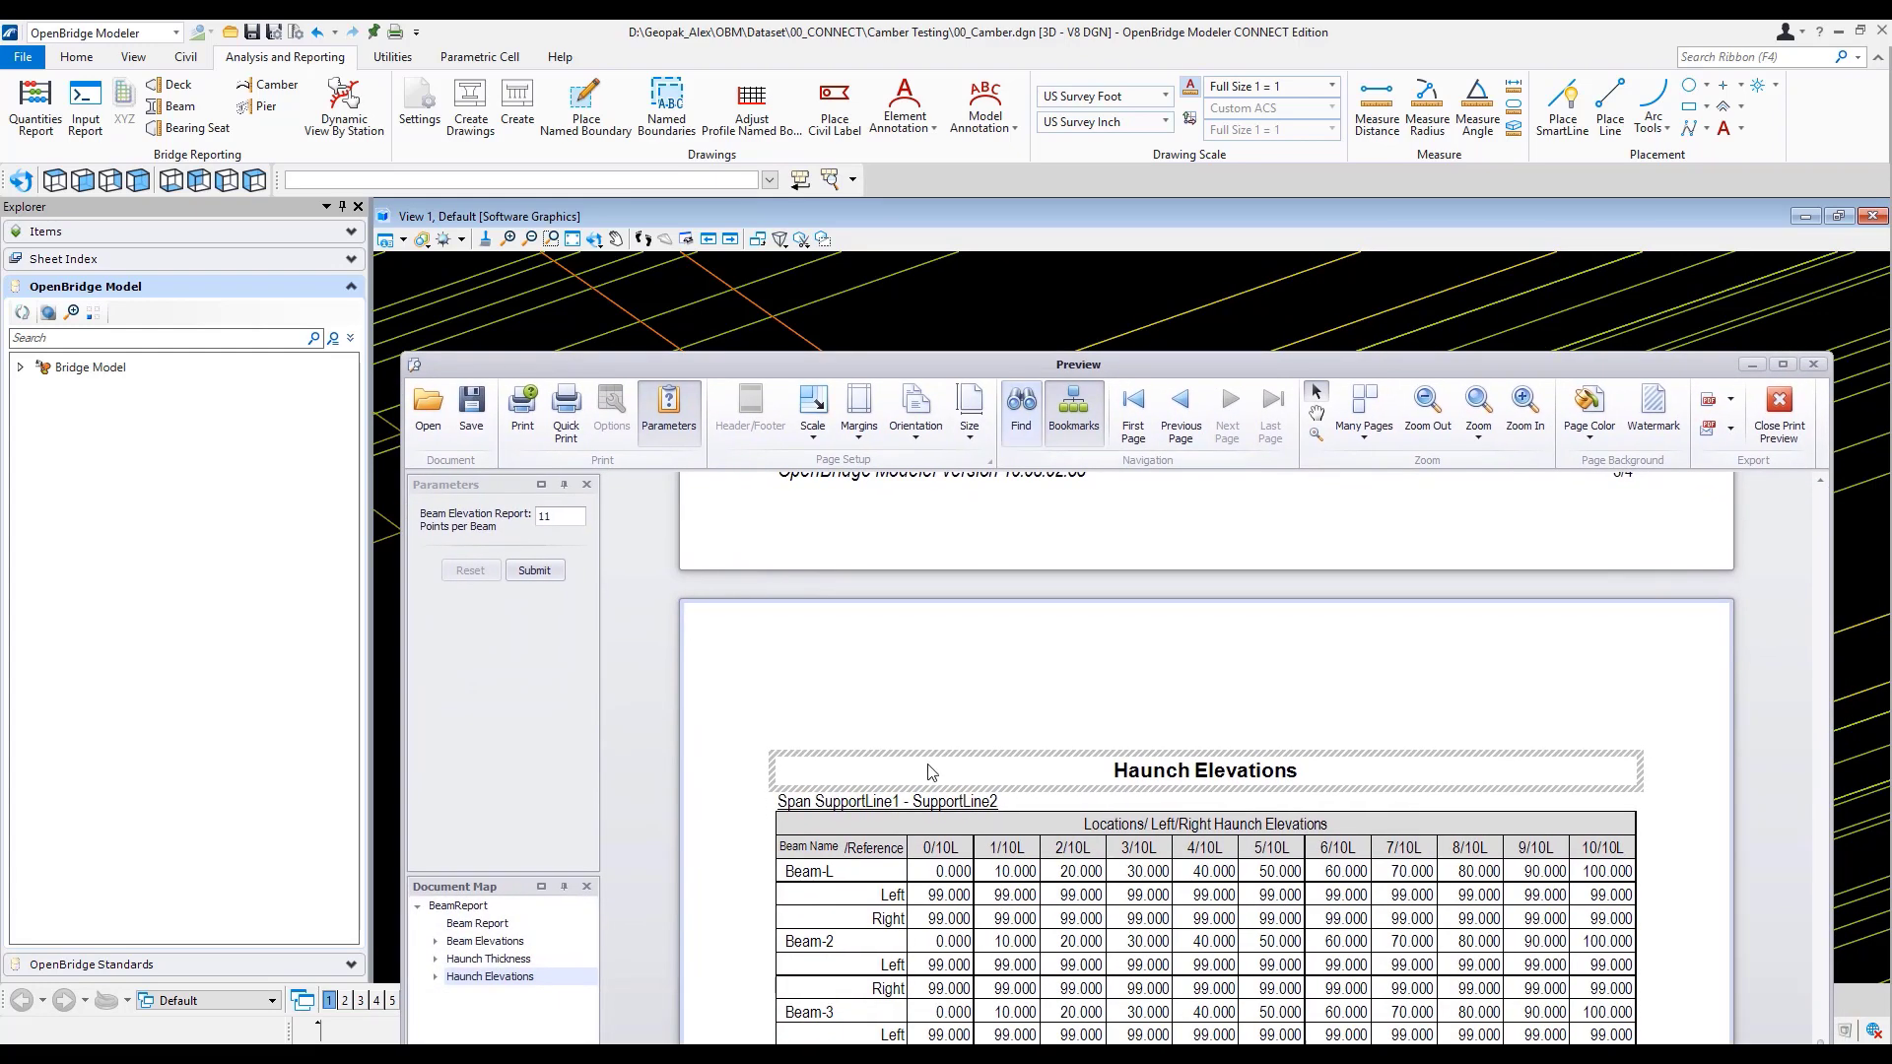
pyautogui.click(1814, 367)
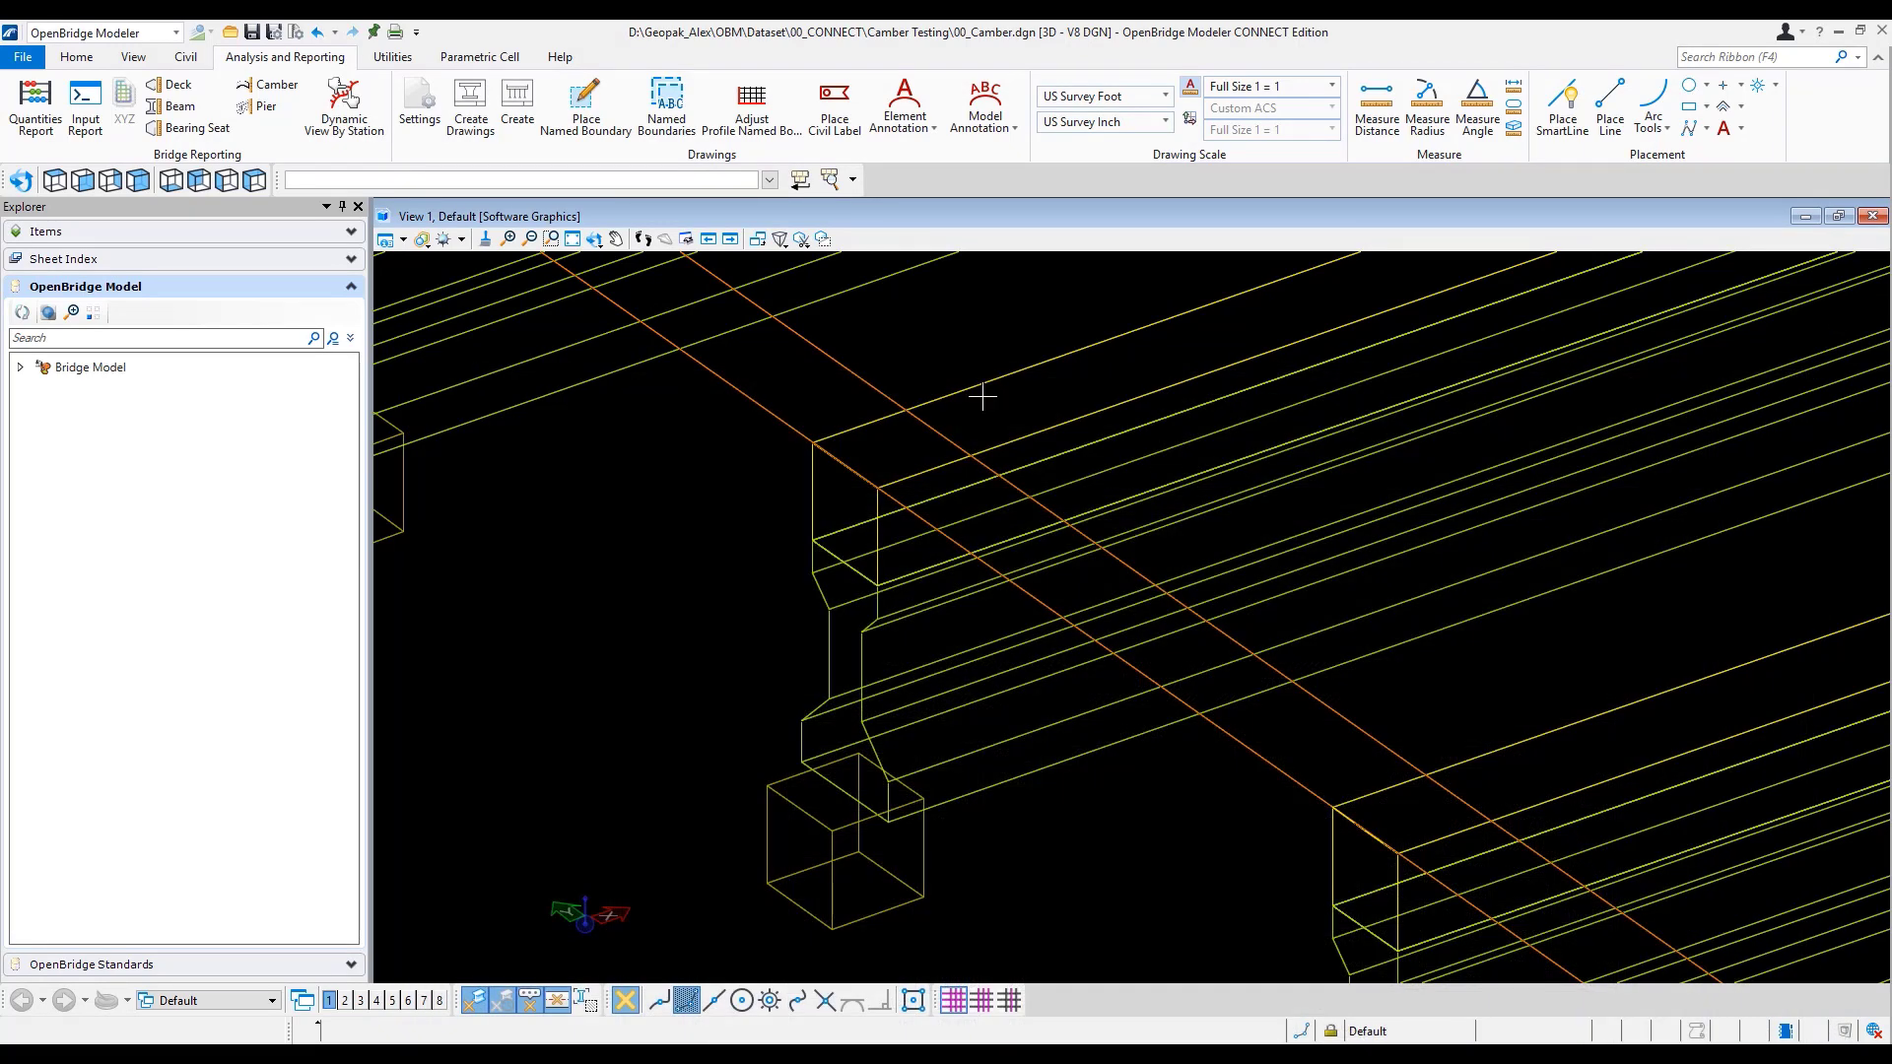
# - Generate the materials quantity report for the active bridge and unit, review its quantities, and close it
pyautogui.click(33, 106)
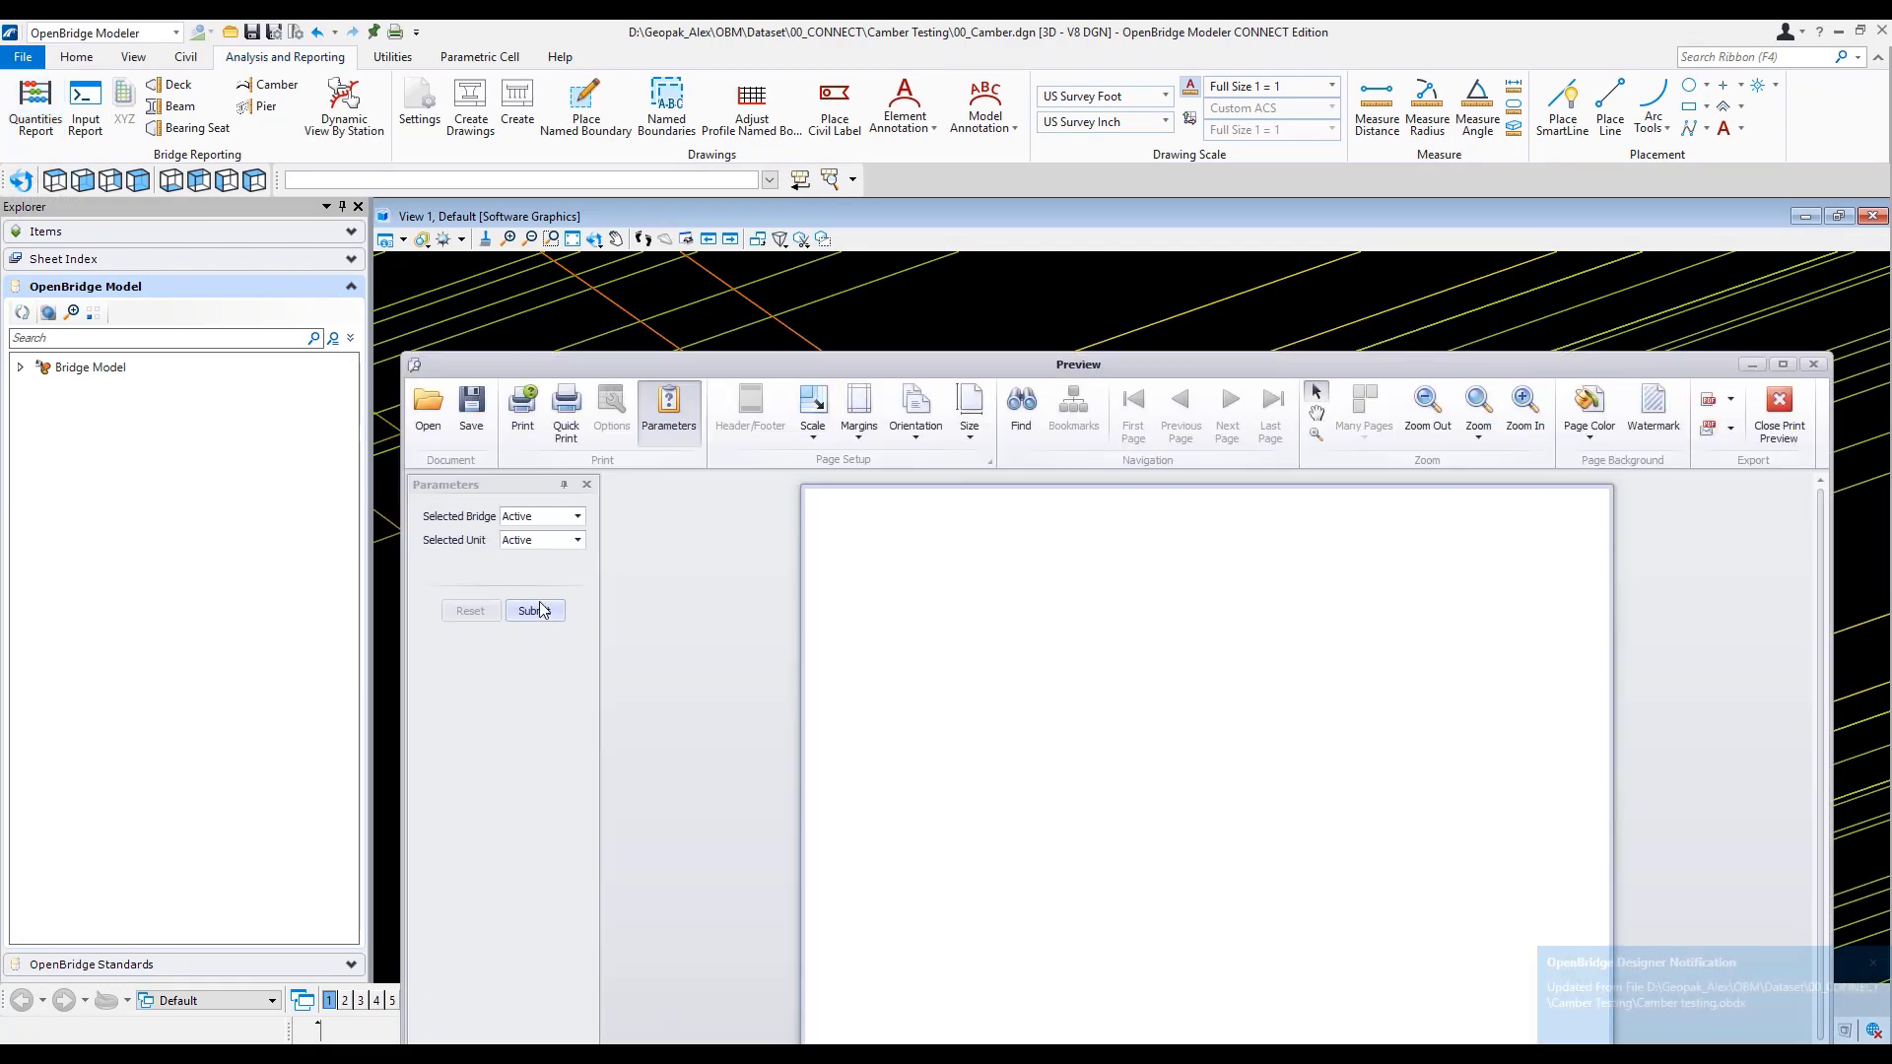
pyautogui.click(539, 610)
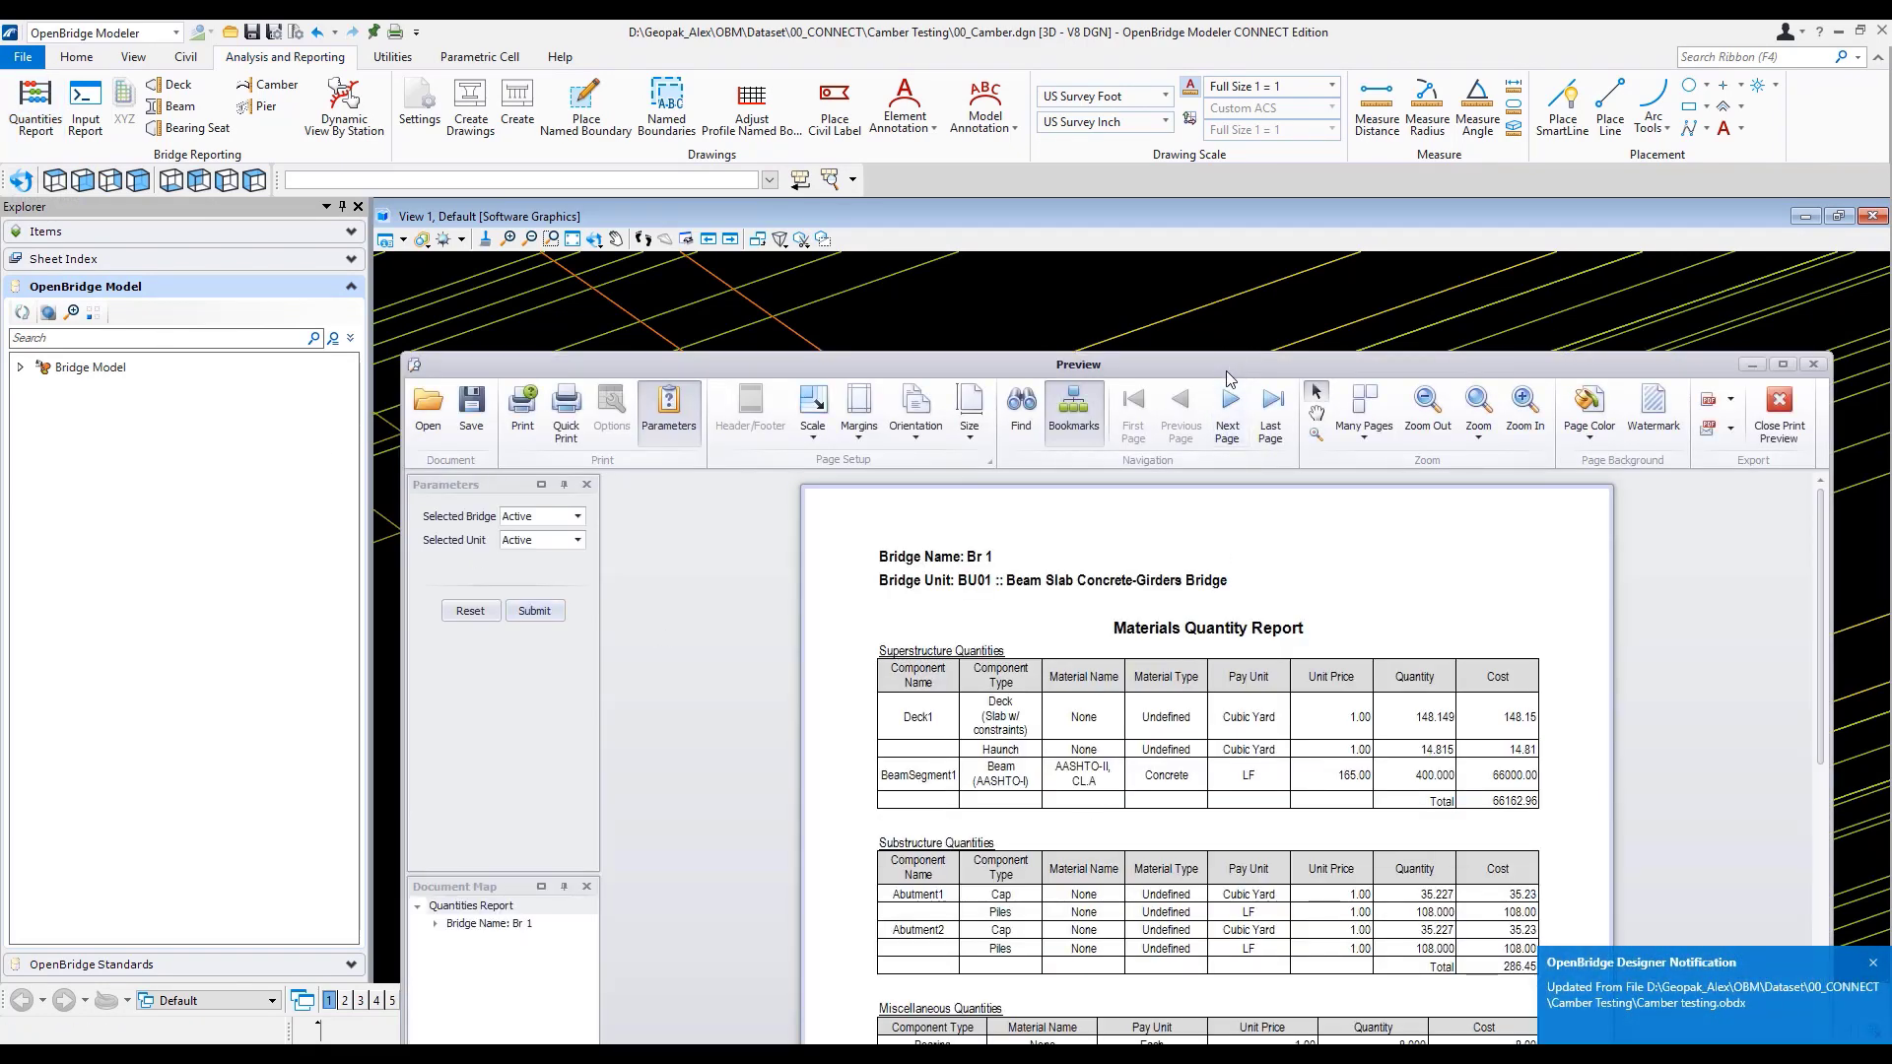
pyautogui.moveTo(1226, 371); pyautogui.dragTo(1090, 145)
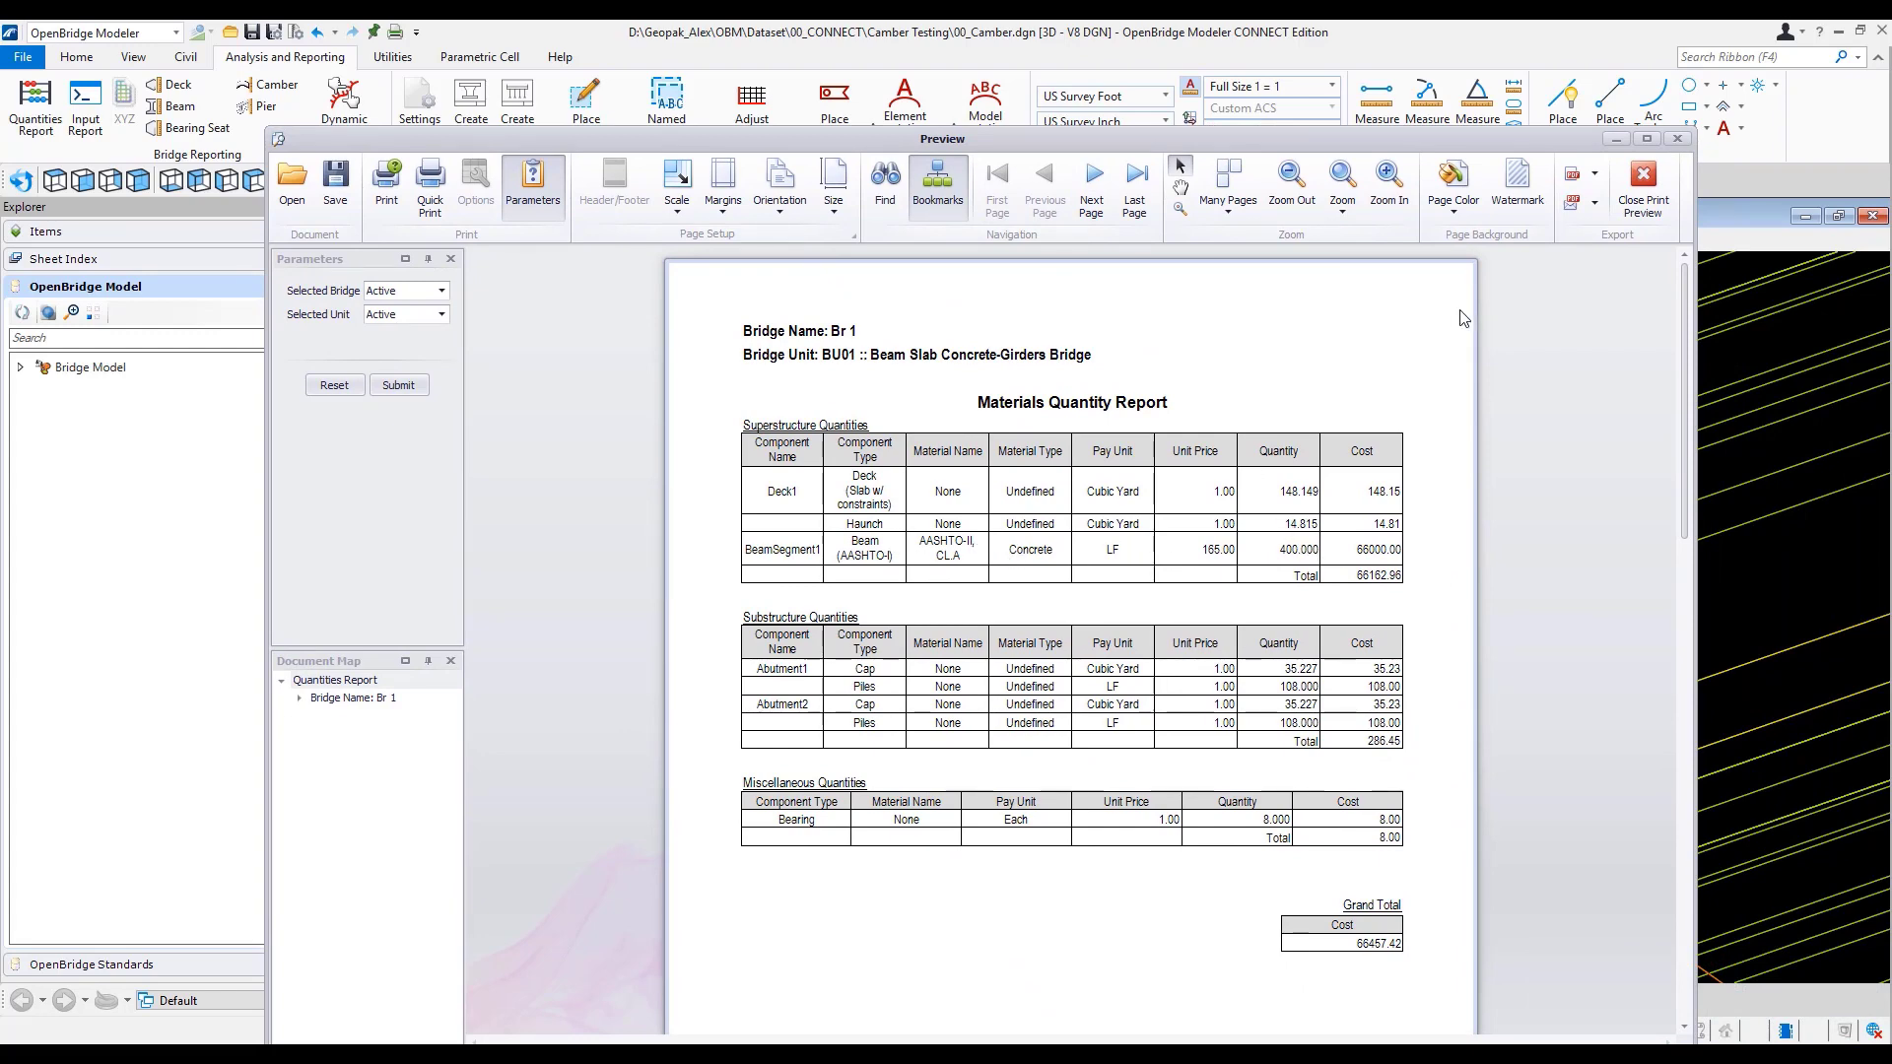
pyautogui.click(1677, 138)
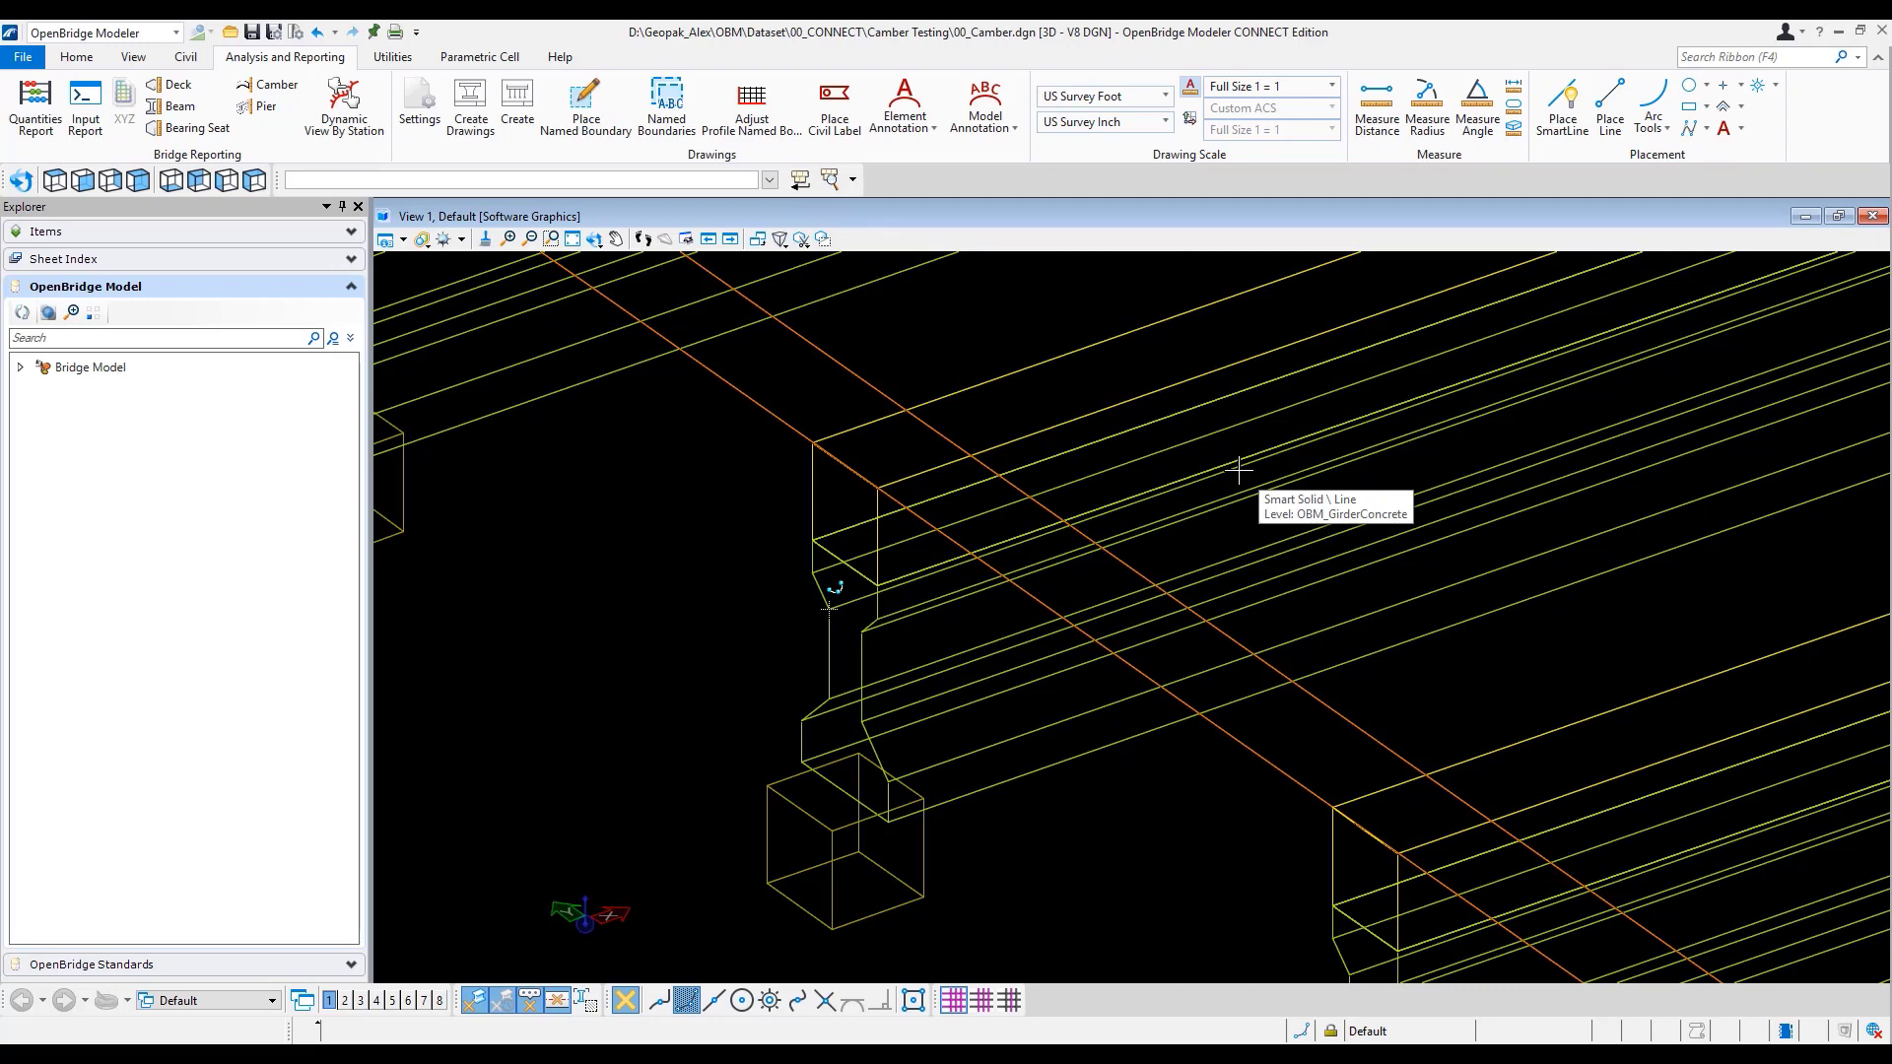
# - In the beam camber and deflections settings, set Beam-L's camber to 12 inches and copy it to Beam-2, Beam-3 and Beam-R
pyautogui.scroll(-3, 1239, 470)
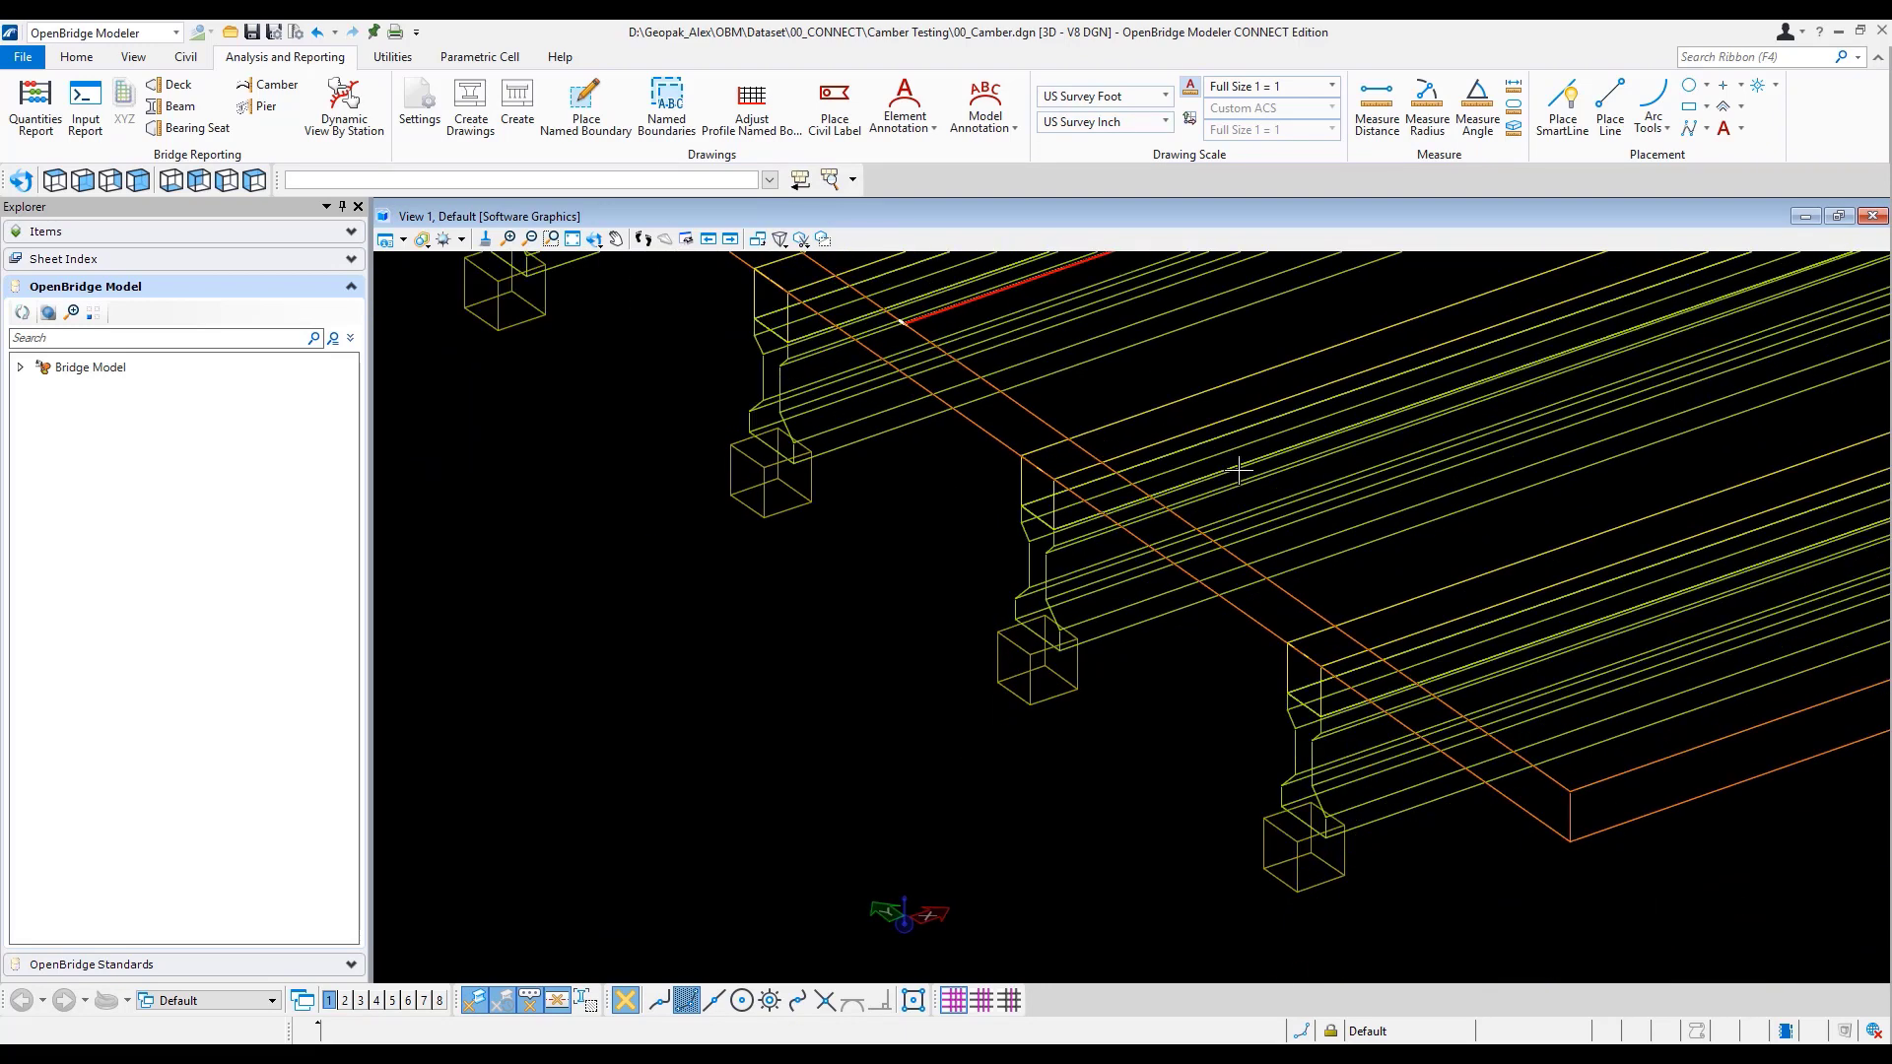
pyautogui.scroll(-2, 1239, 470)
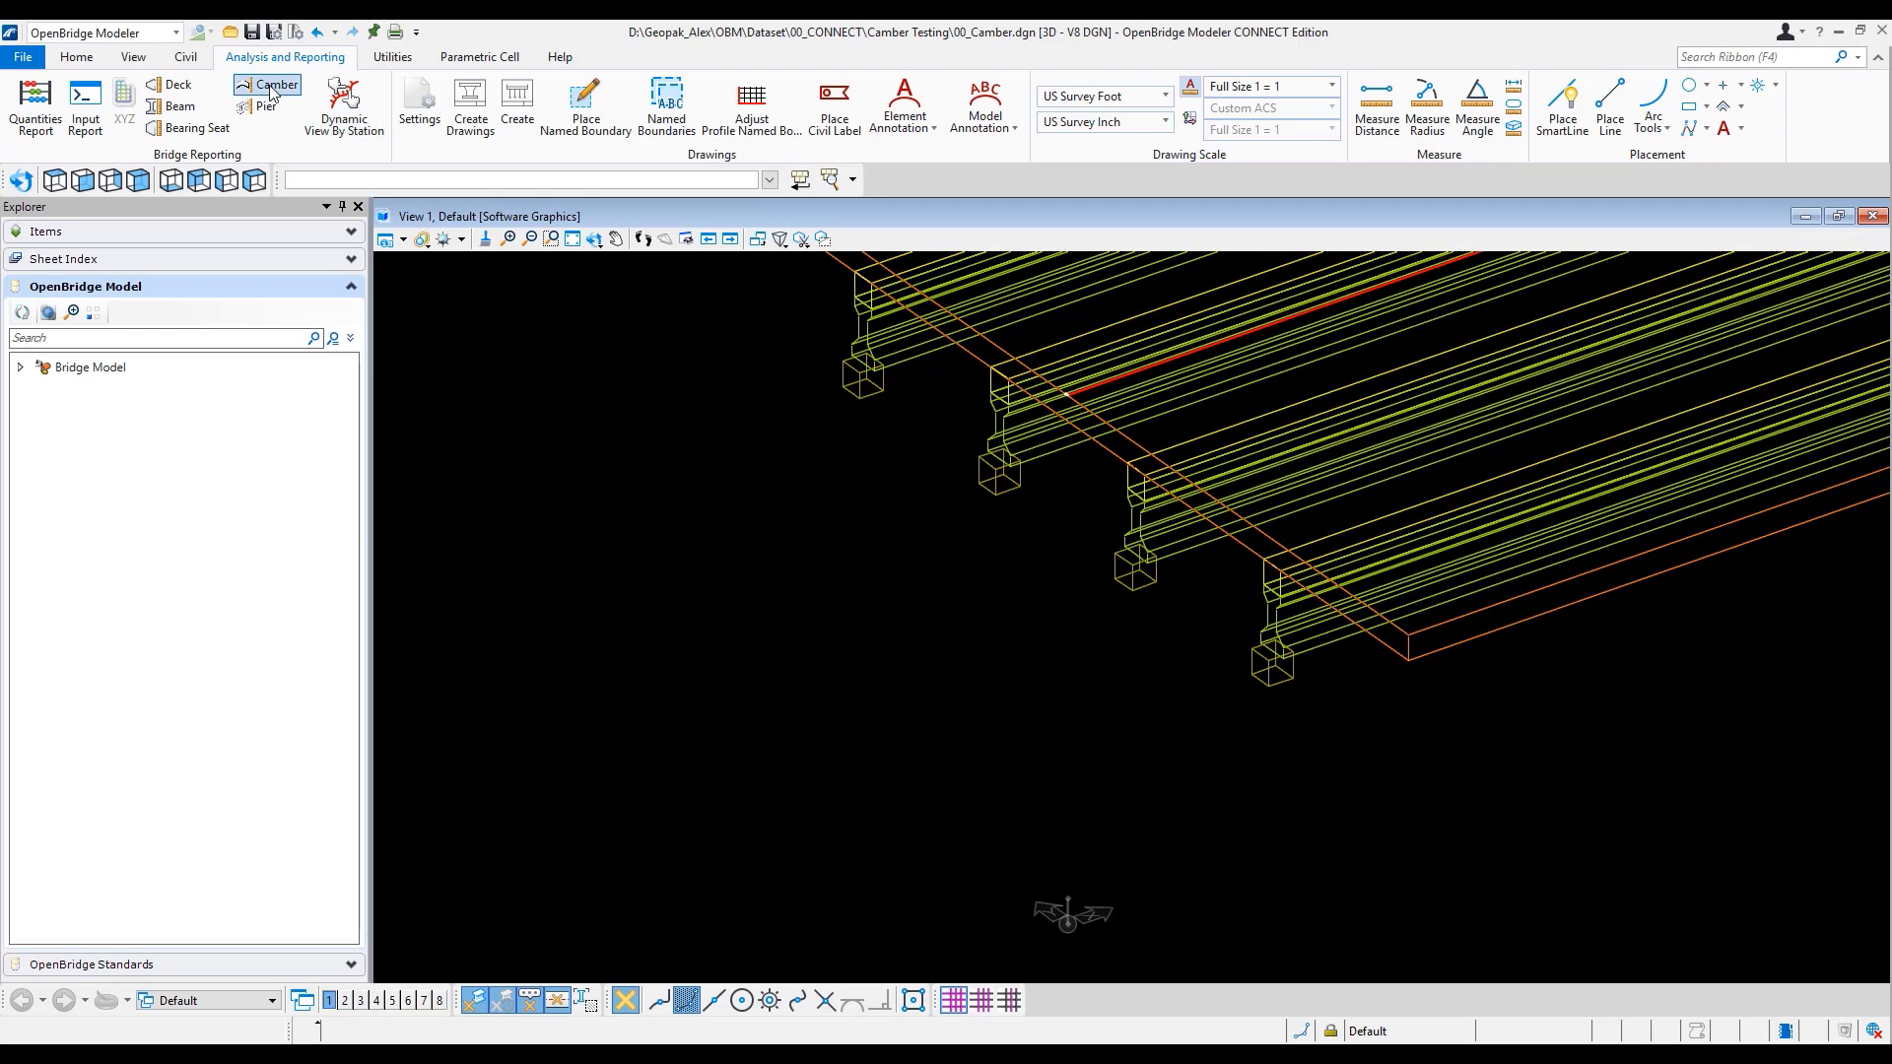
pyautogui.click(271, 92)
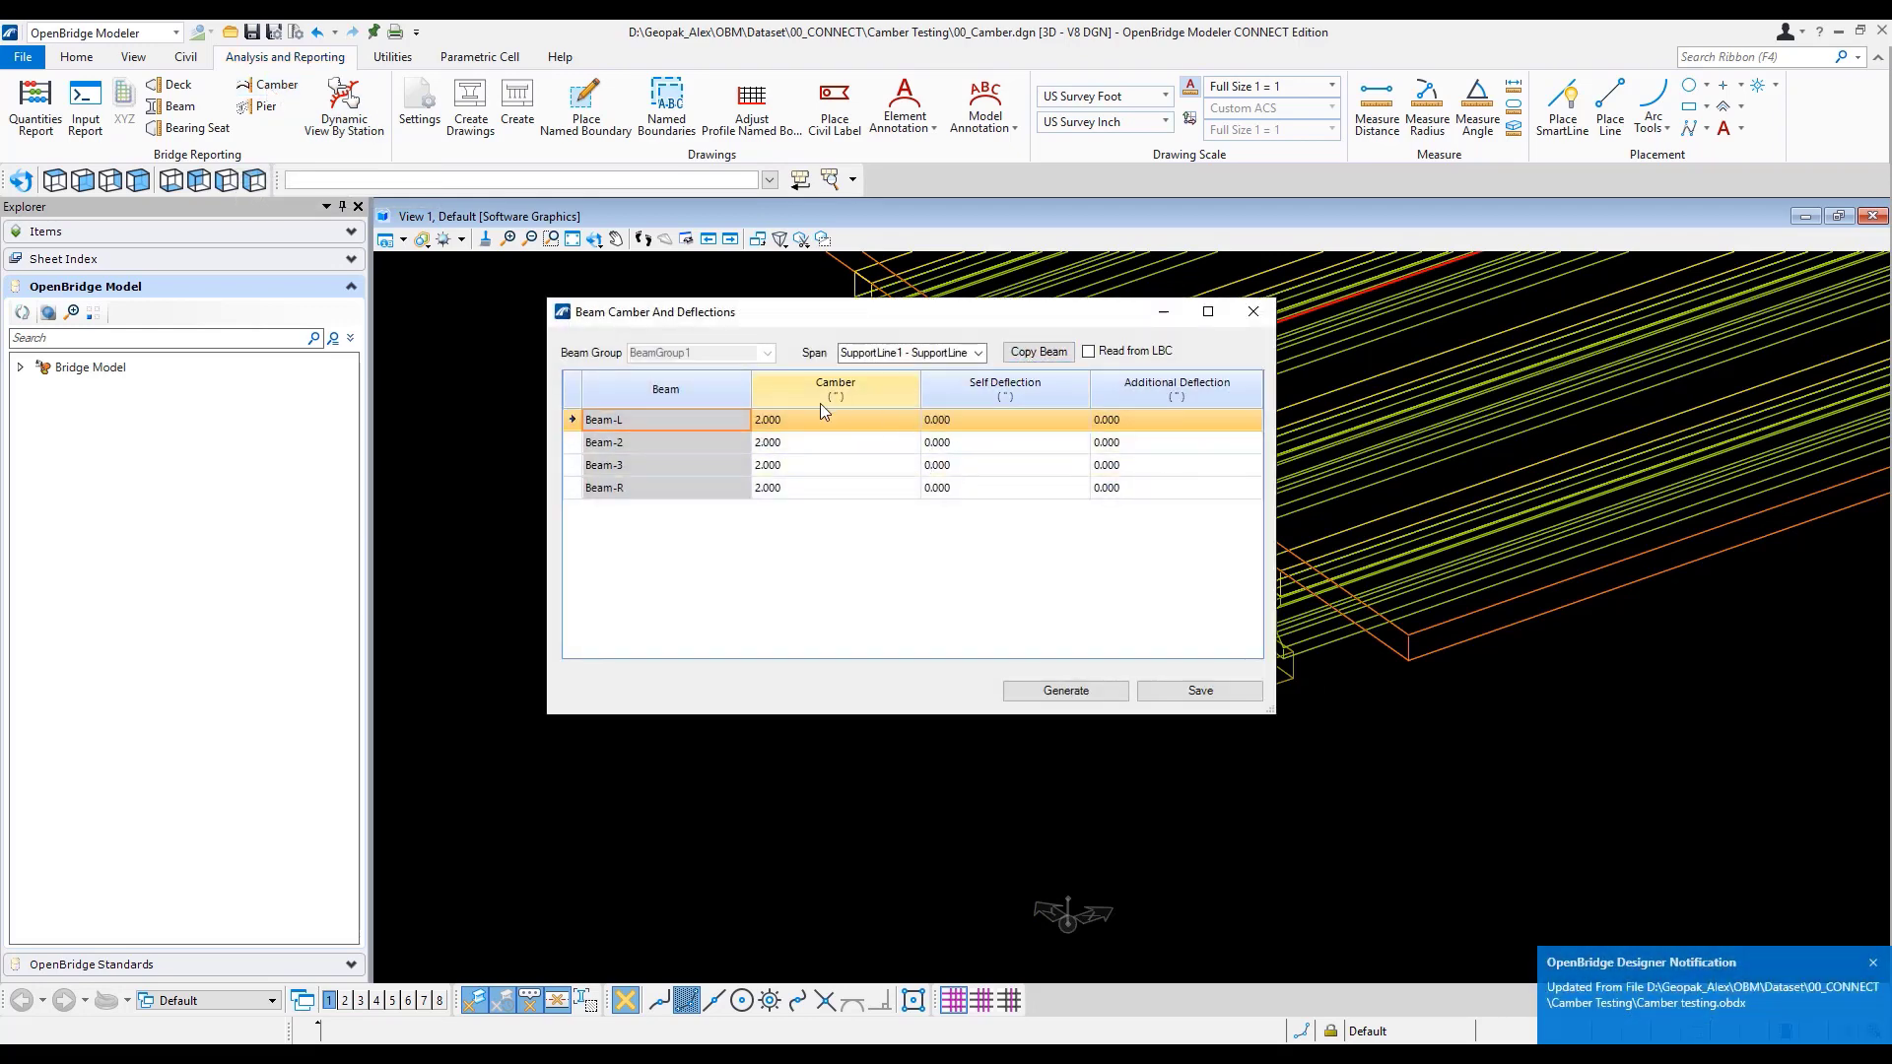
pyautogui.click(796, 420)
pyautogui.click(796, 419)
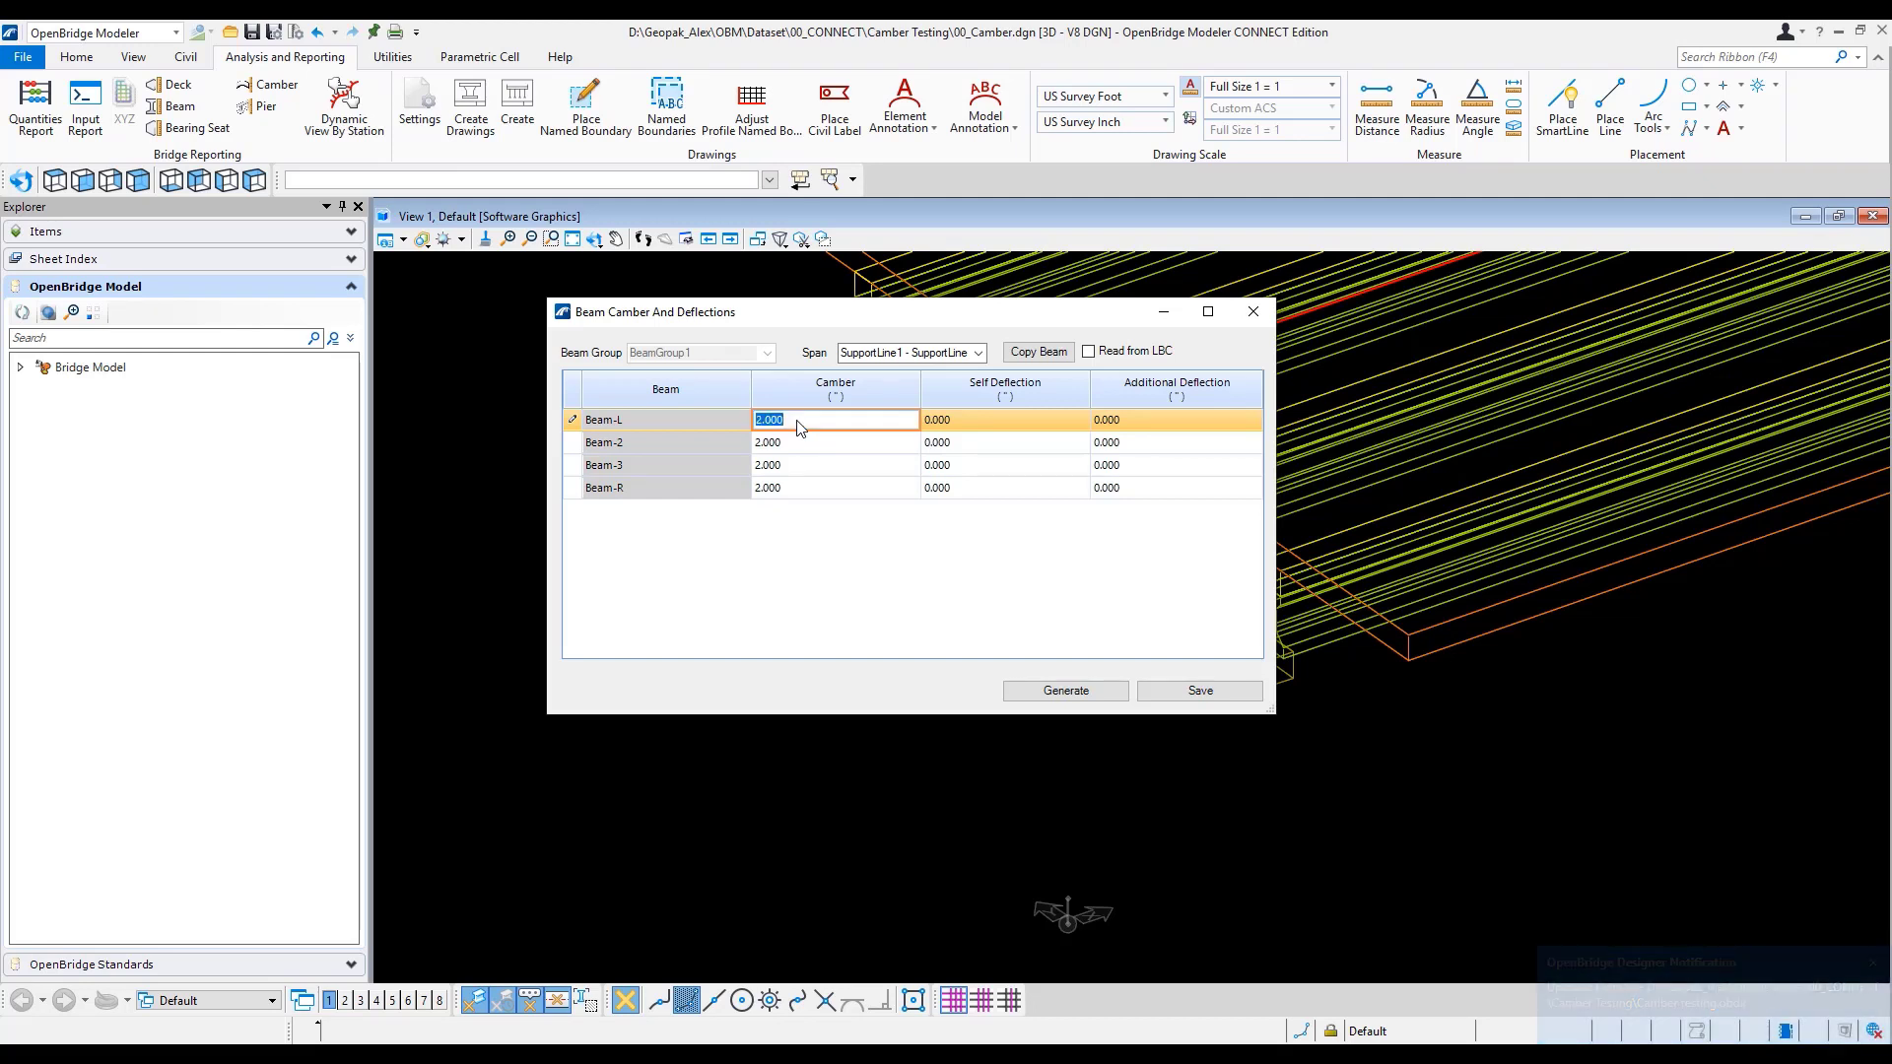
pyautogui.write('12')
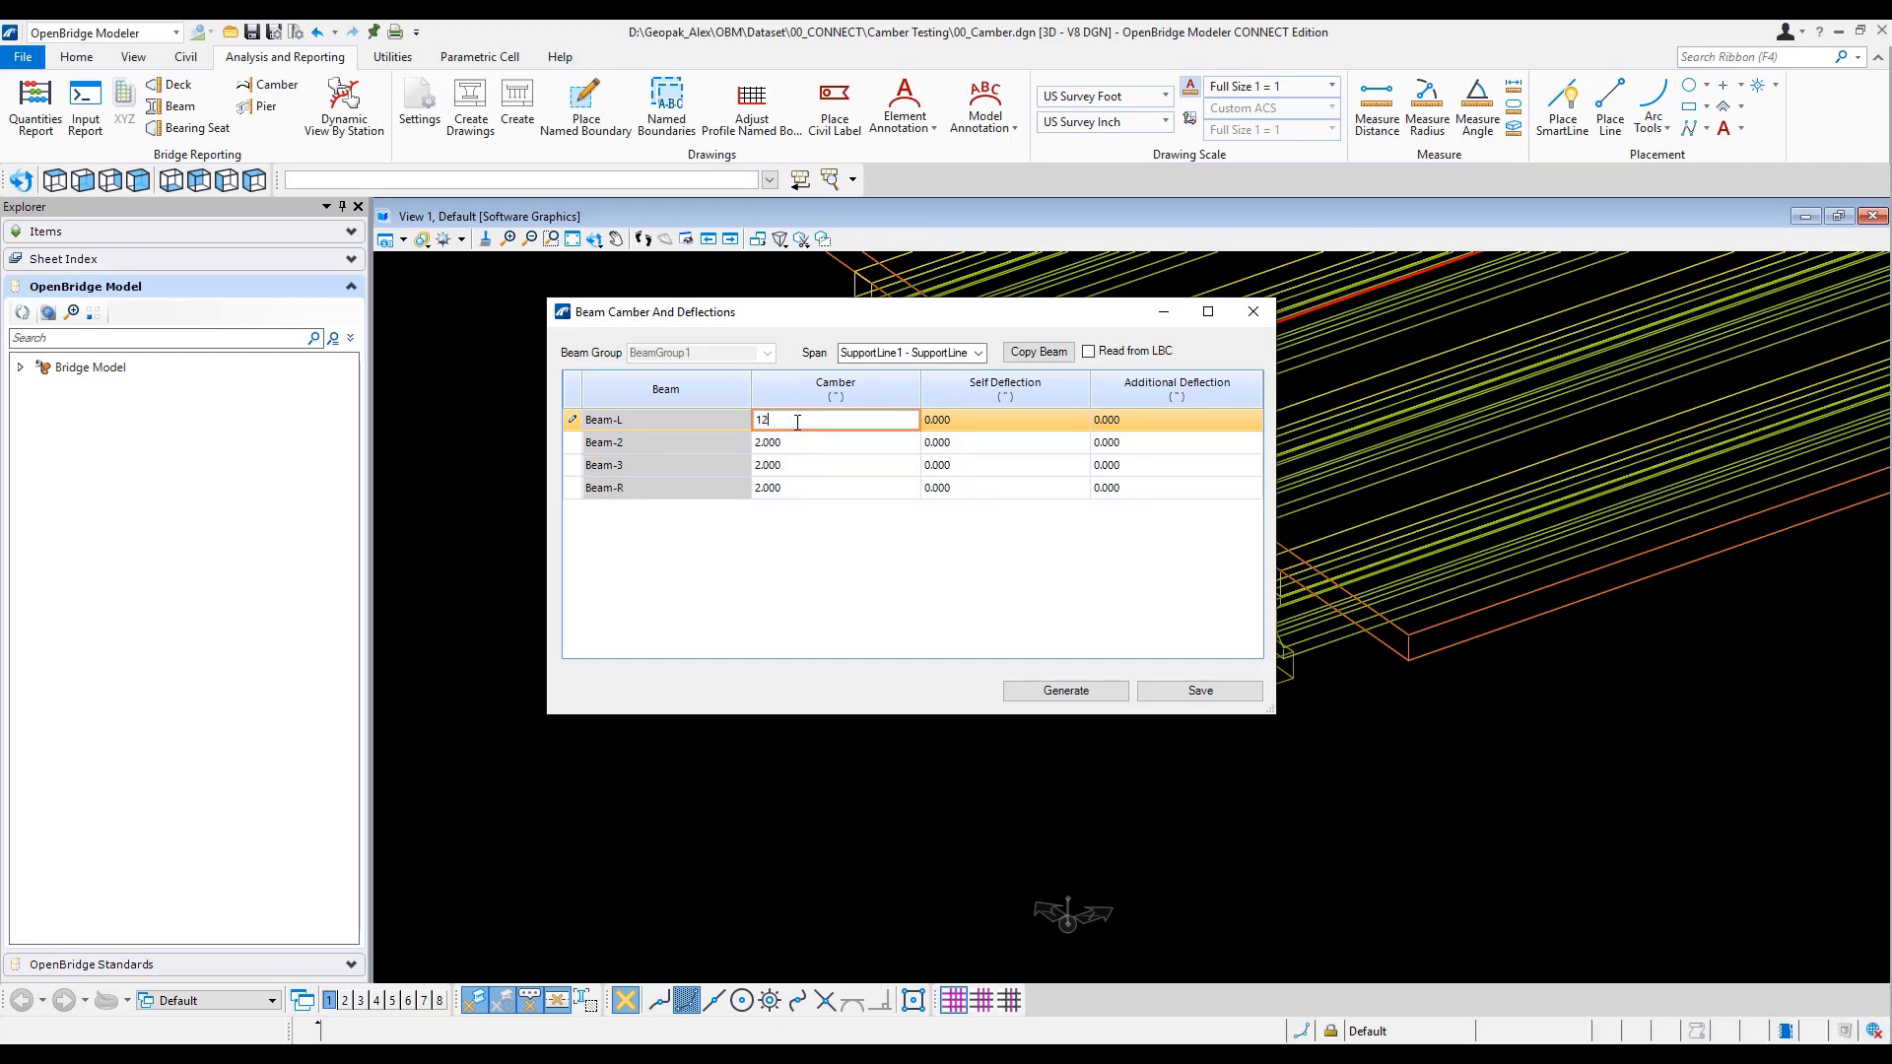
pyautogui.click(1035, 352)
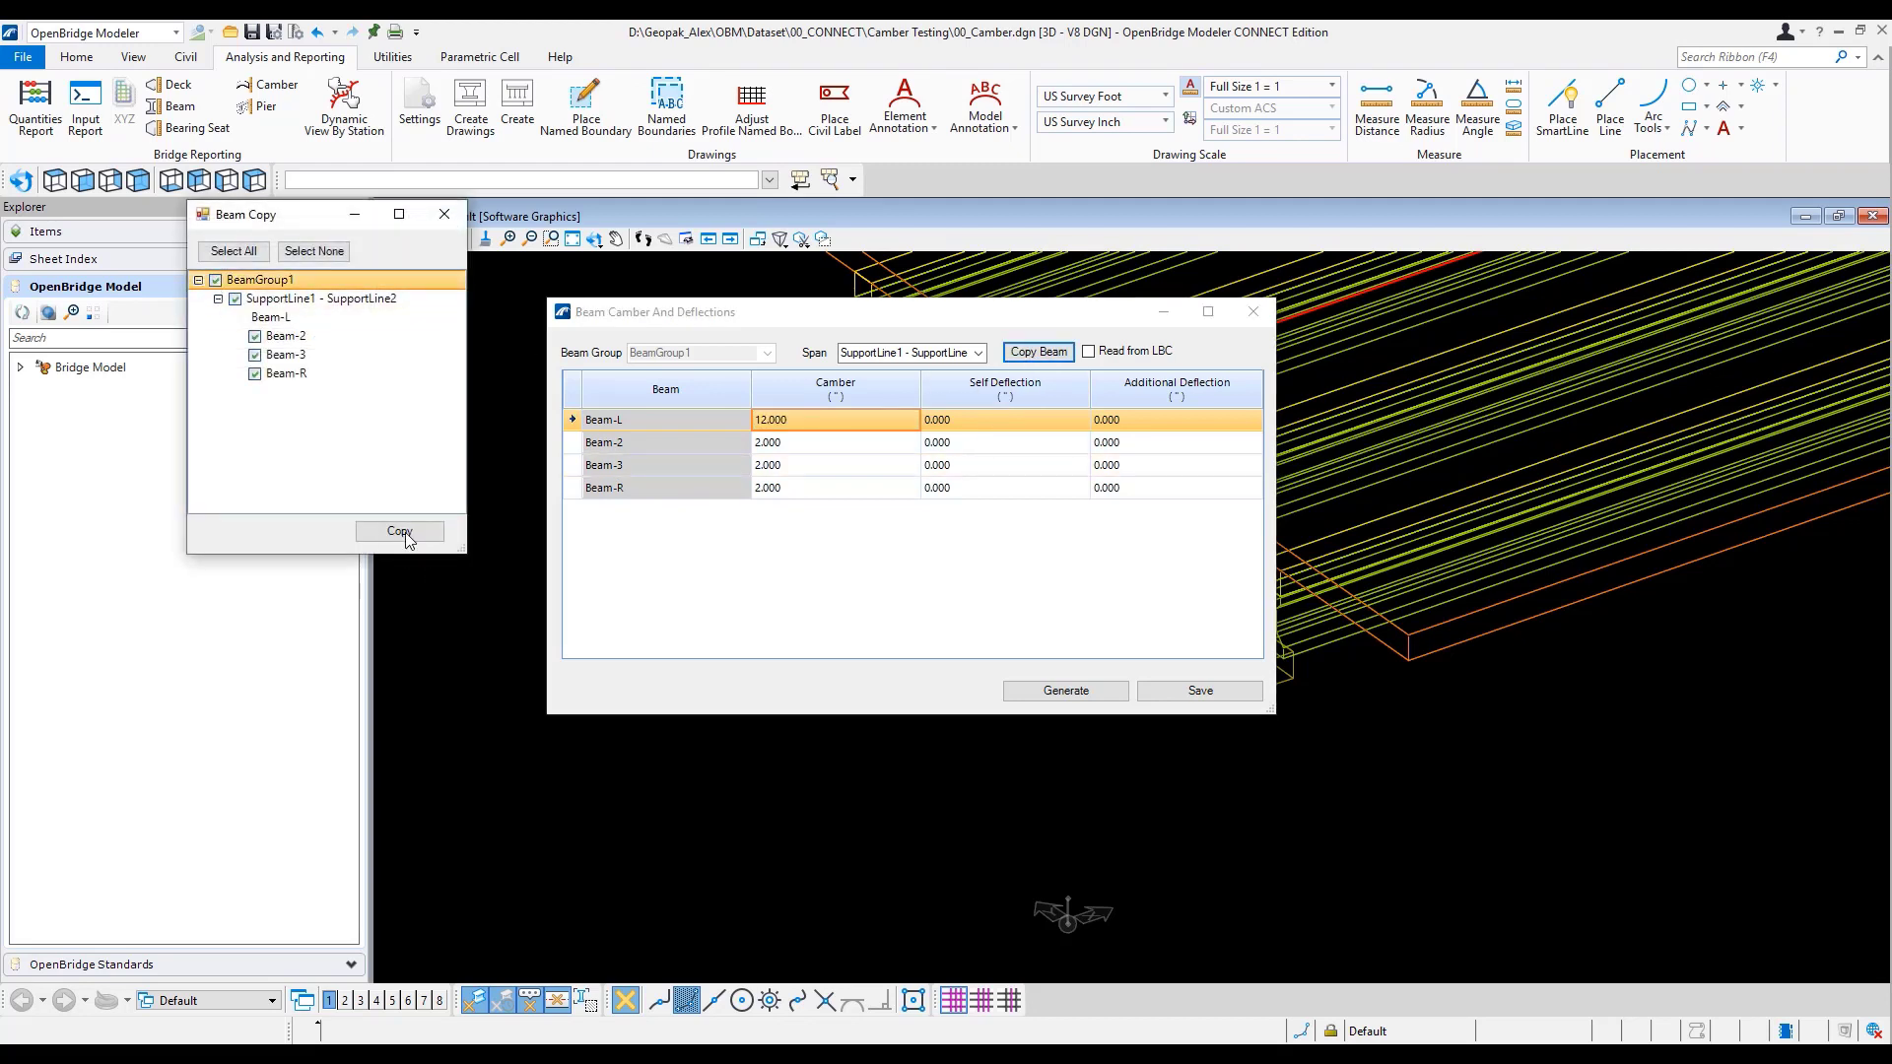
pyautogui.click(401, 531)
# - Generate the camber deflections report for all beams of BeamGroup1 and examine its elevation table for Beam-L enlarged
pyautogui.click(1070, 693)
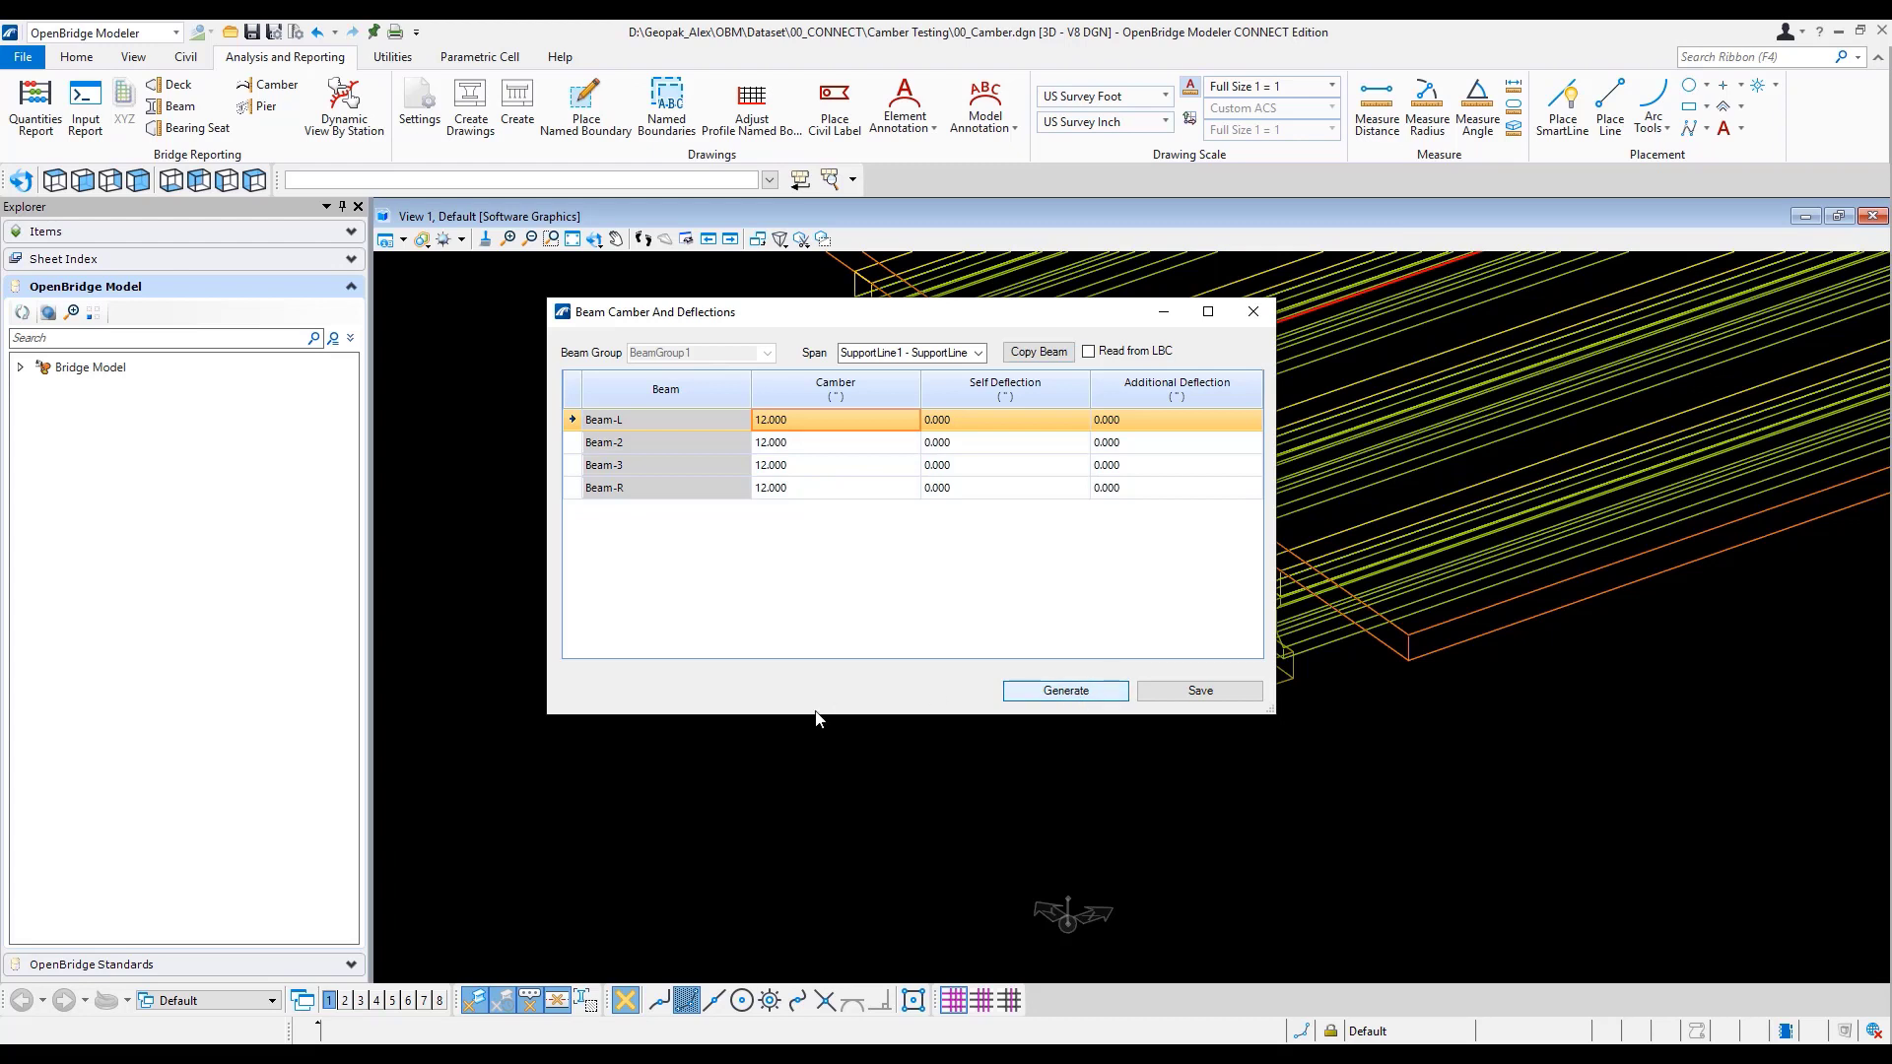
pyautogui.click(1066, 690)
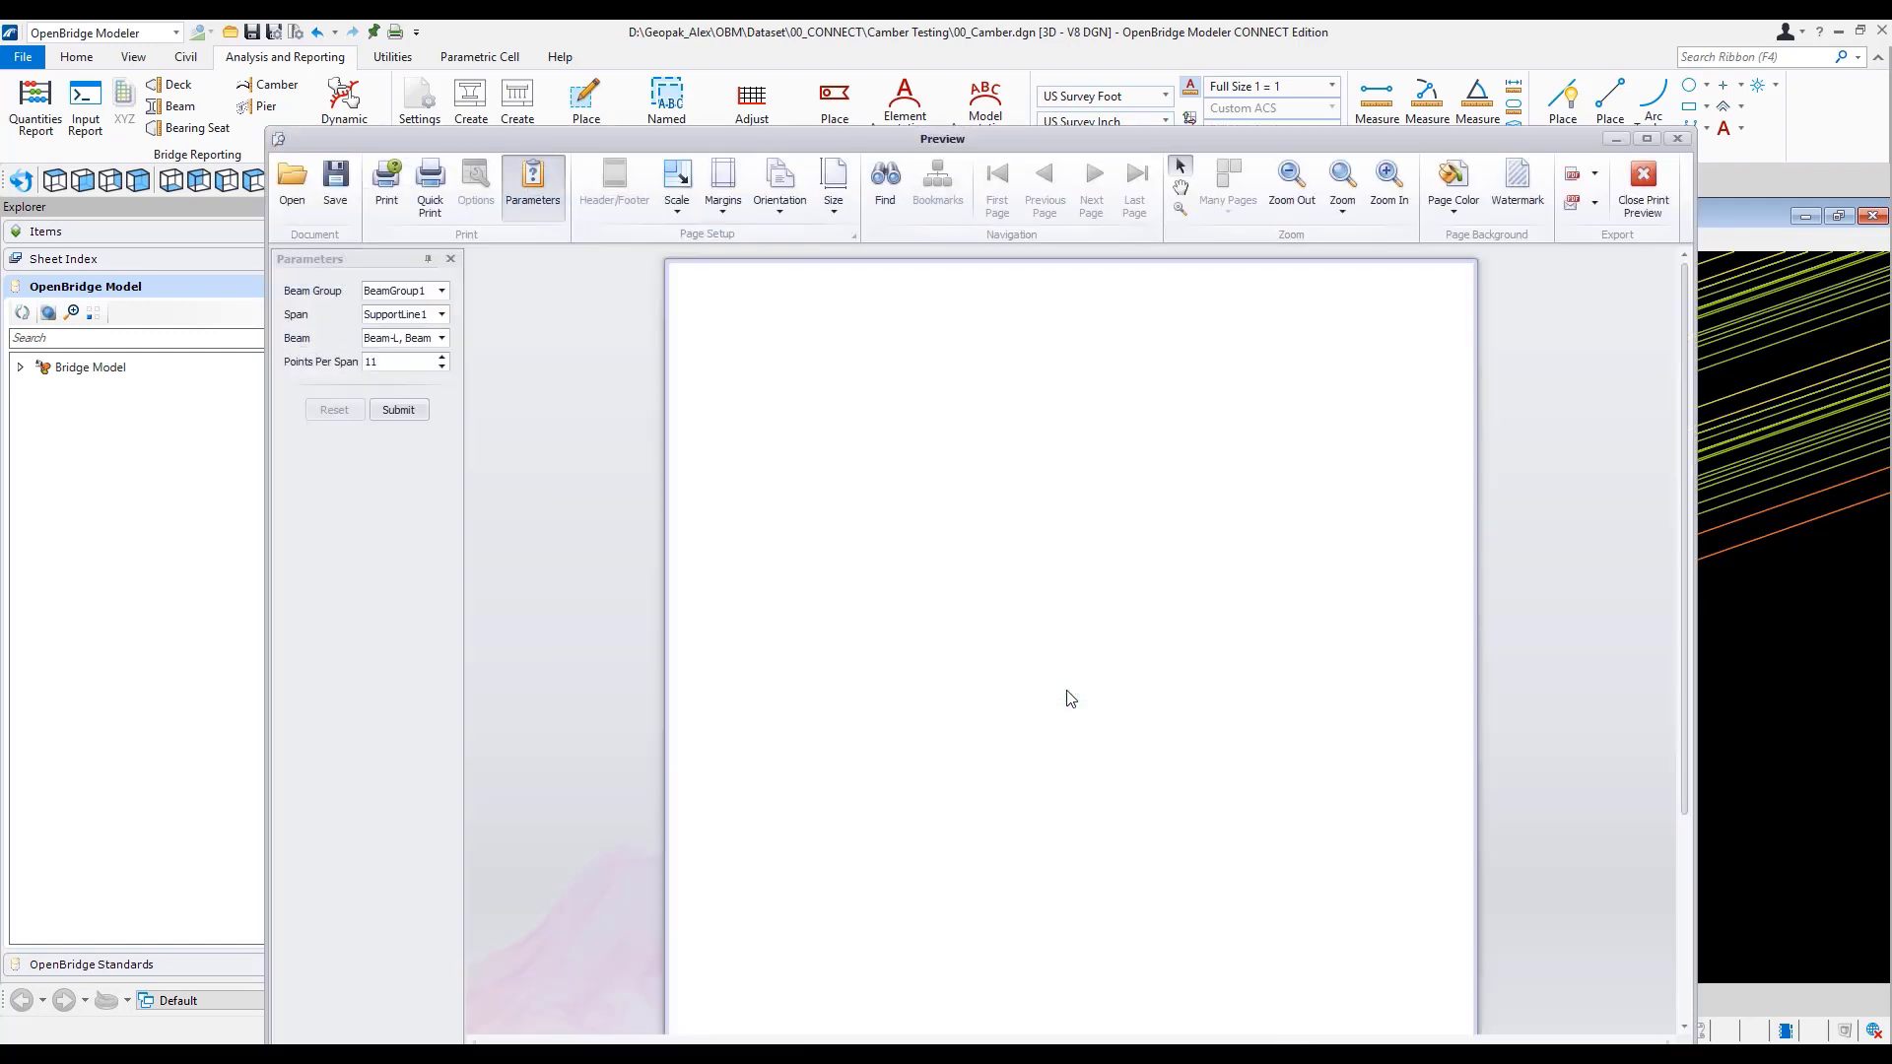
pyautogui.click(401, 416)
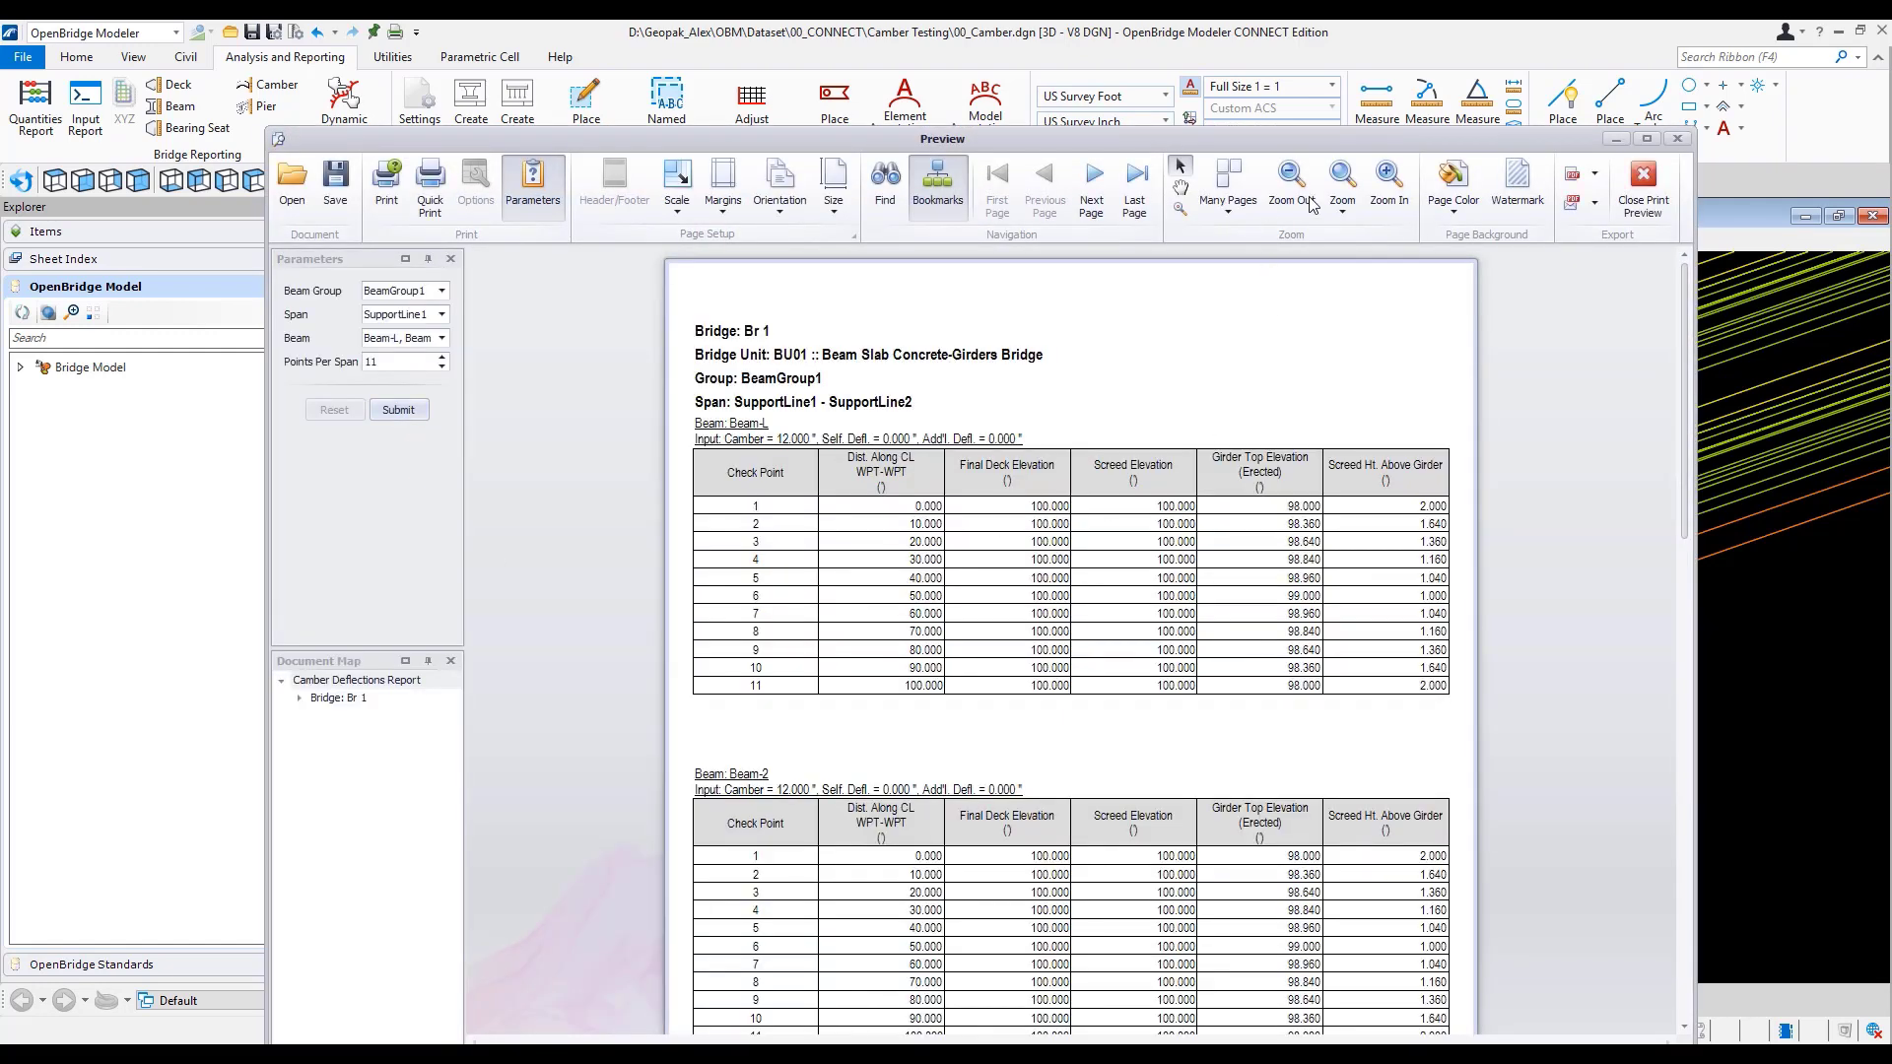
pyautogui.click(1387, 186)
pyautogui.click(1386, 187)
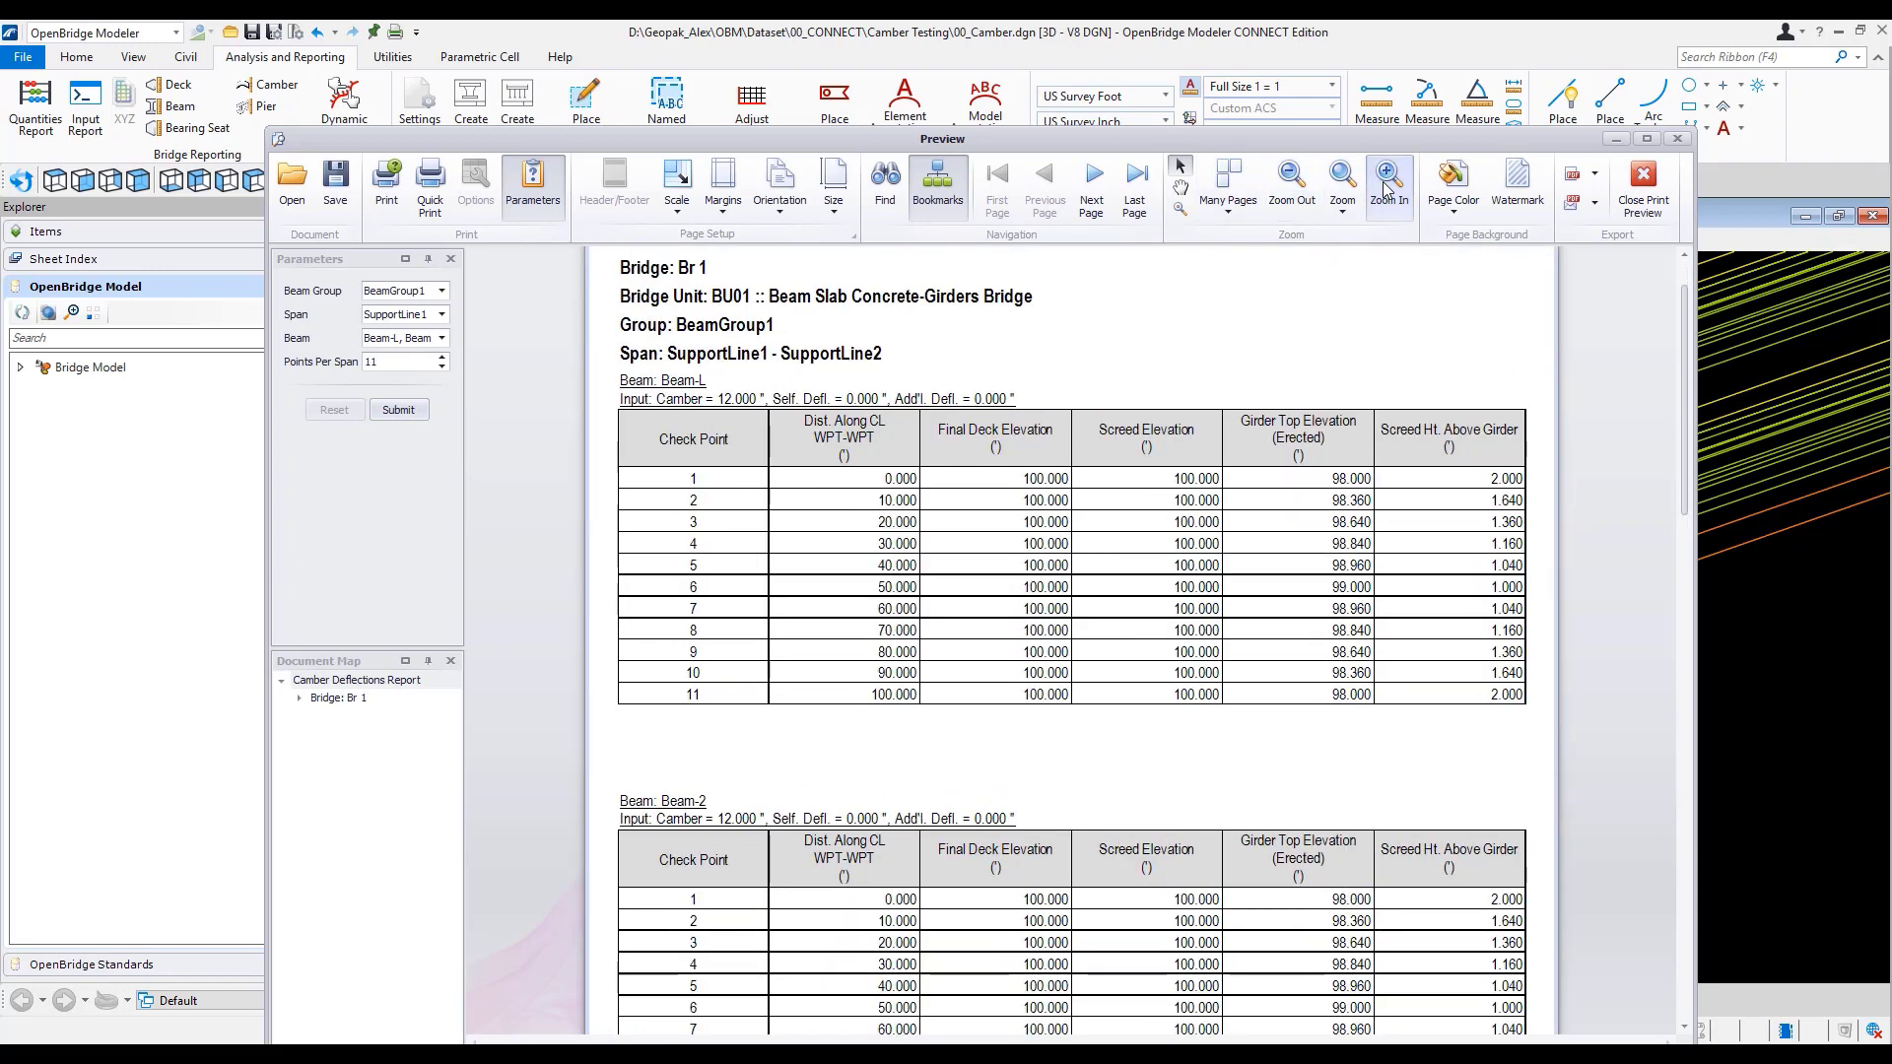
pyautogui.click(1387, 187)
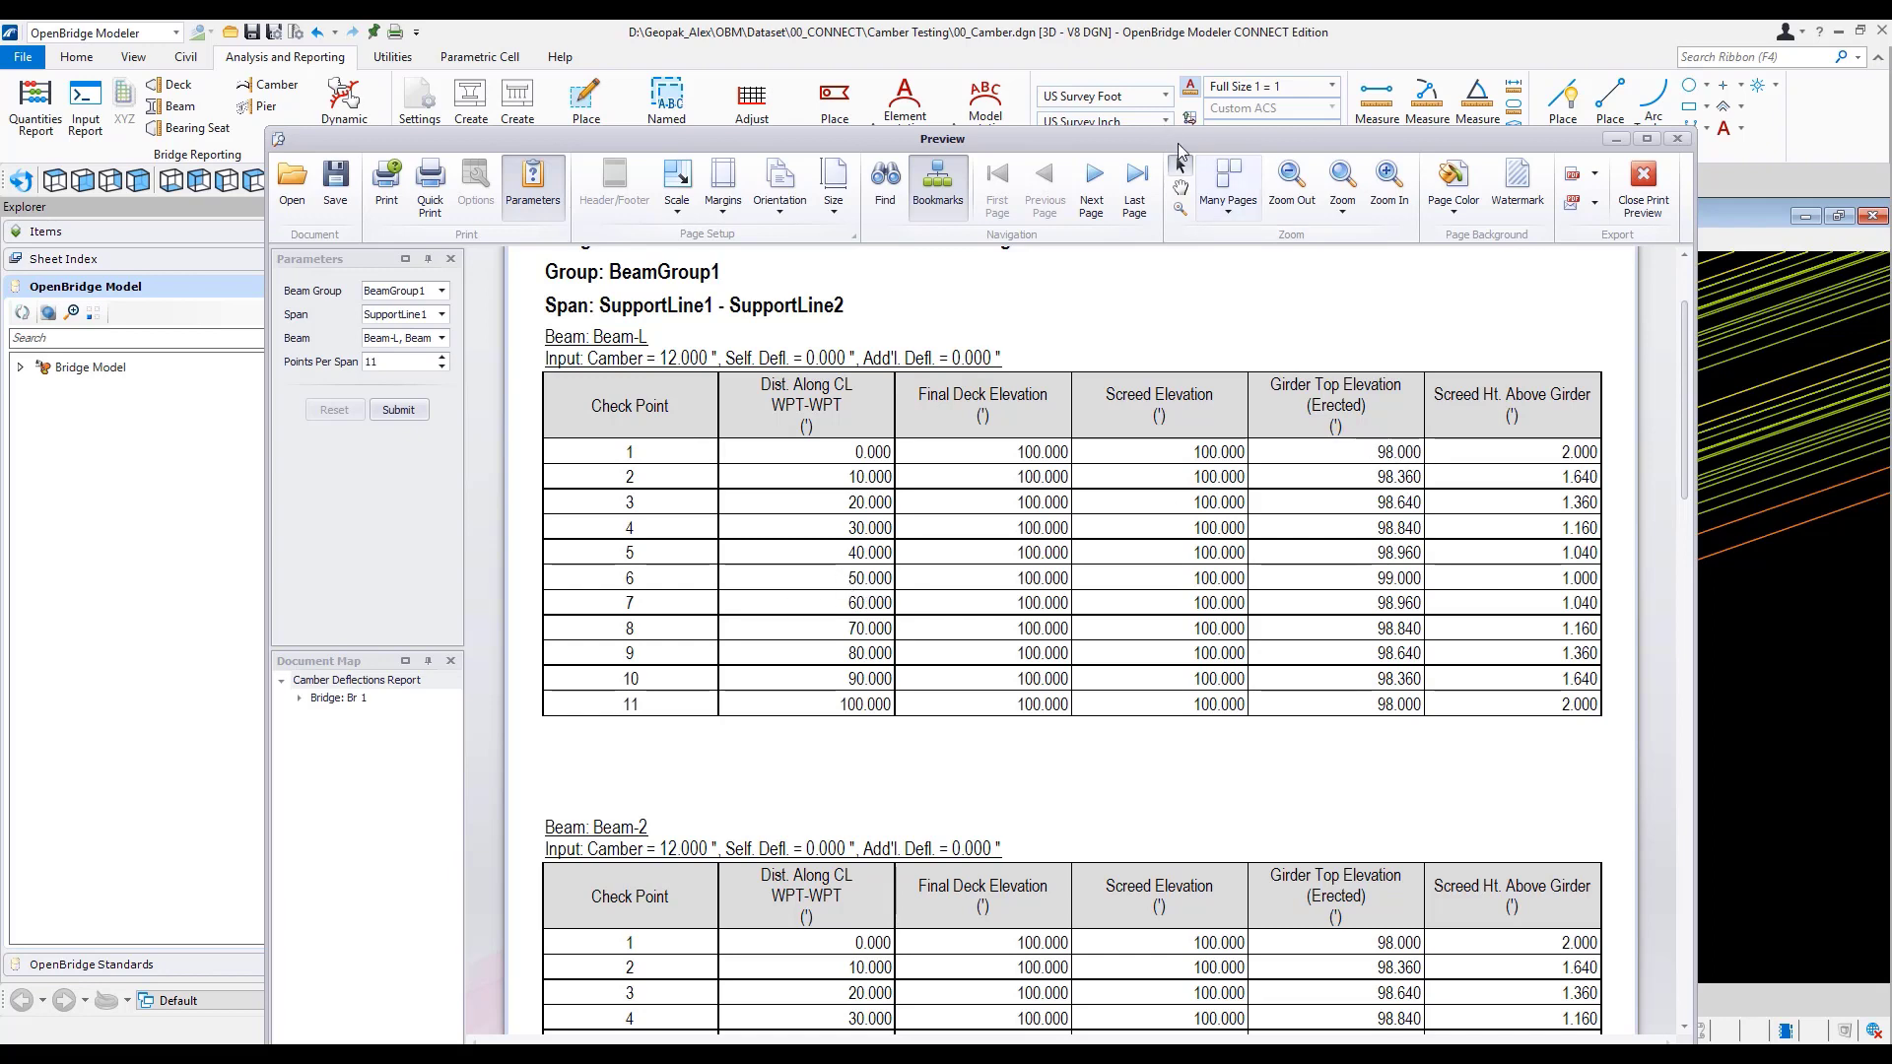
# - Check the girder ends in the model, regenerate and examine the camber deflections report, and close the report and the camber settings
pyautogui.moveTo(1226, 139); pyautogui.dragTo(1159, 778)
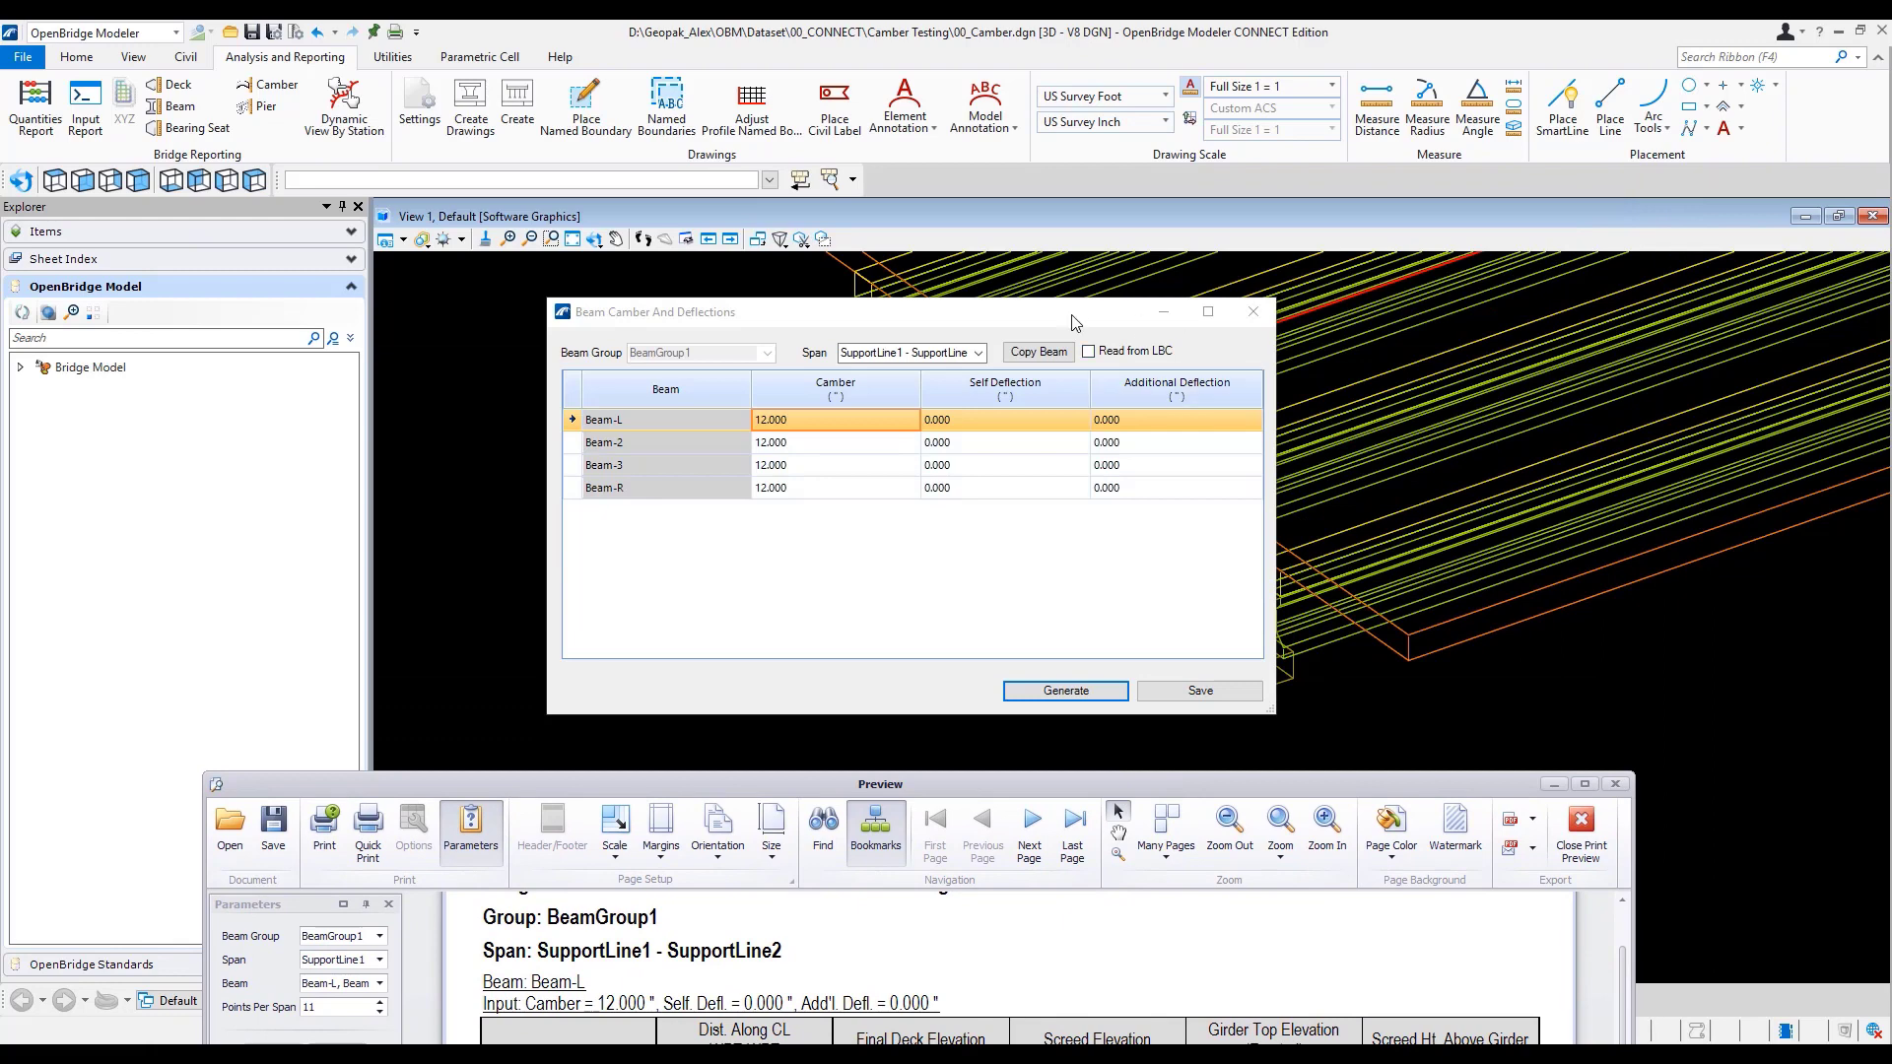
pyautogui.moveTo(1076, 323); pyautogui.dragTo(799, 299)
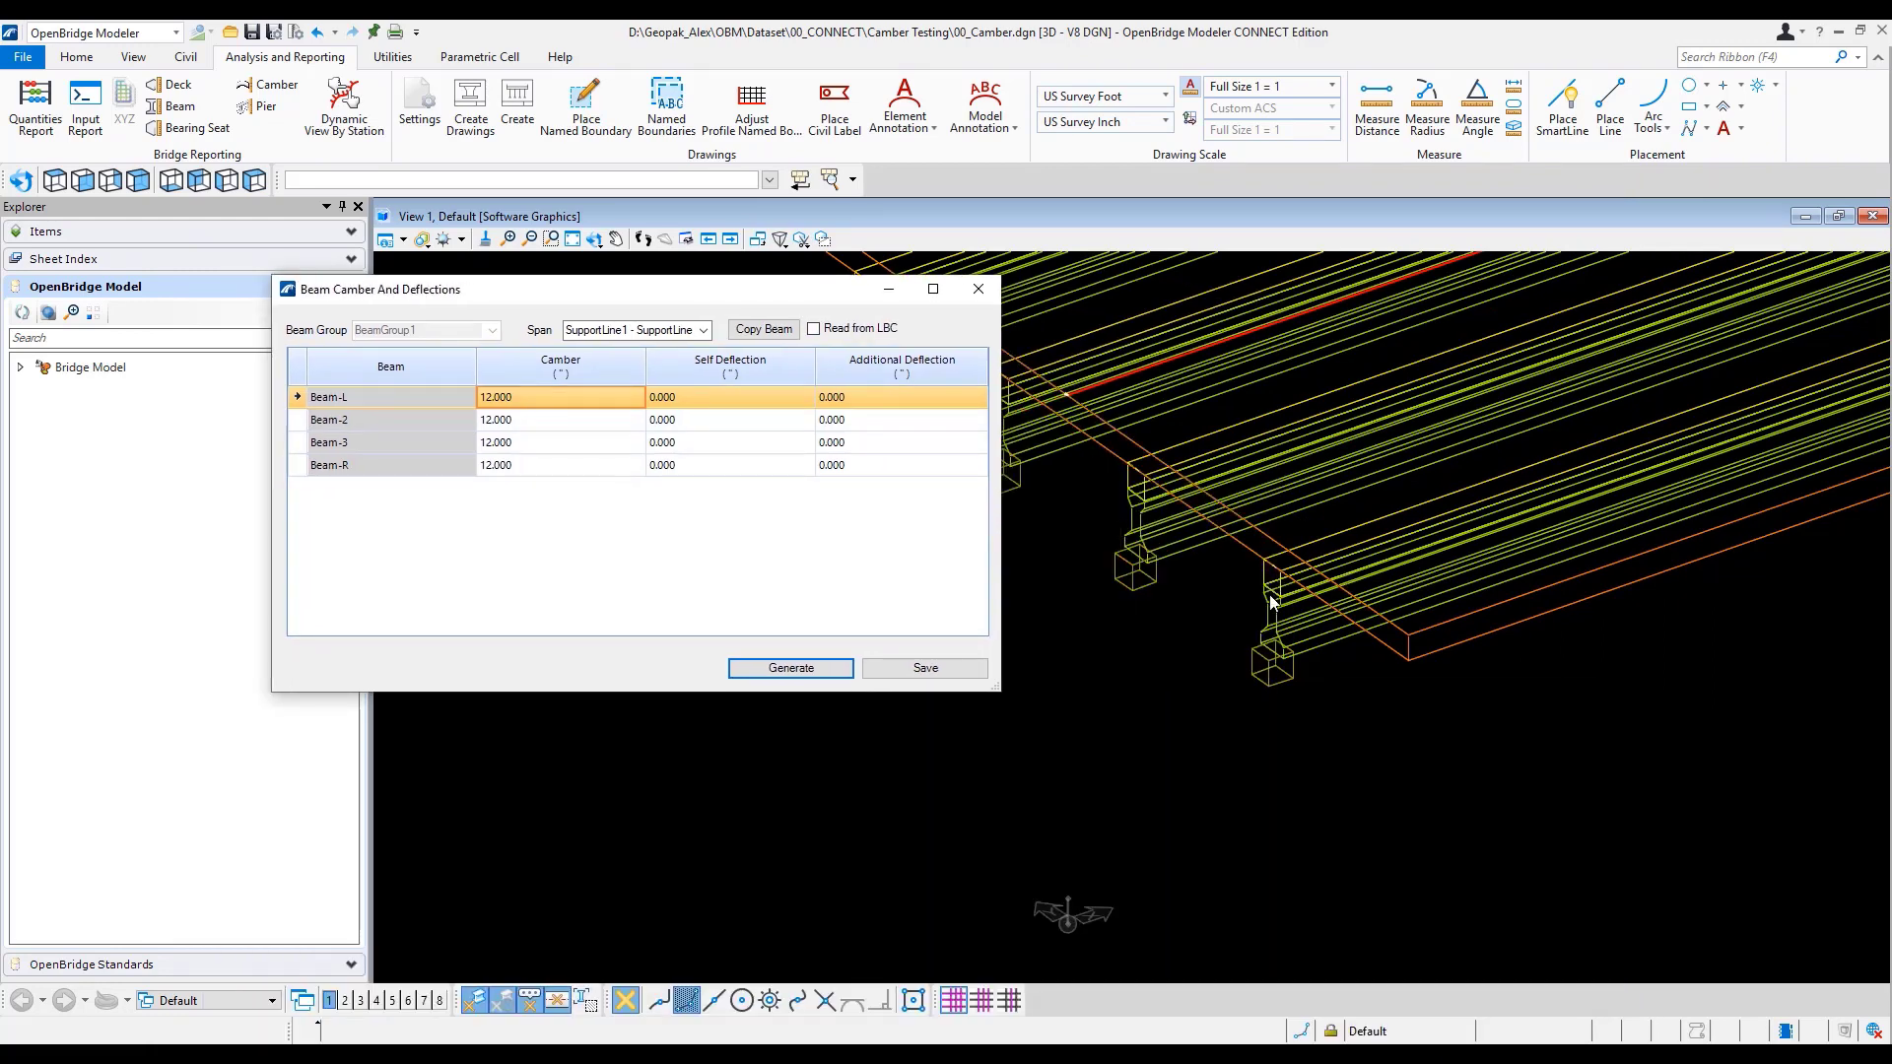
pyautogui.click(794, 674)
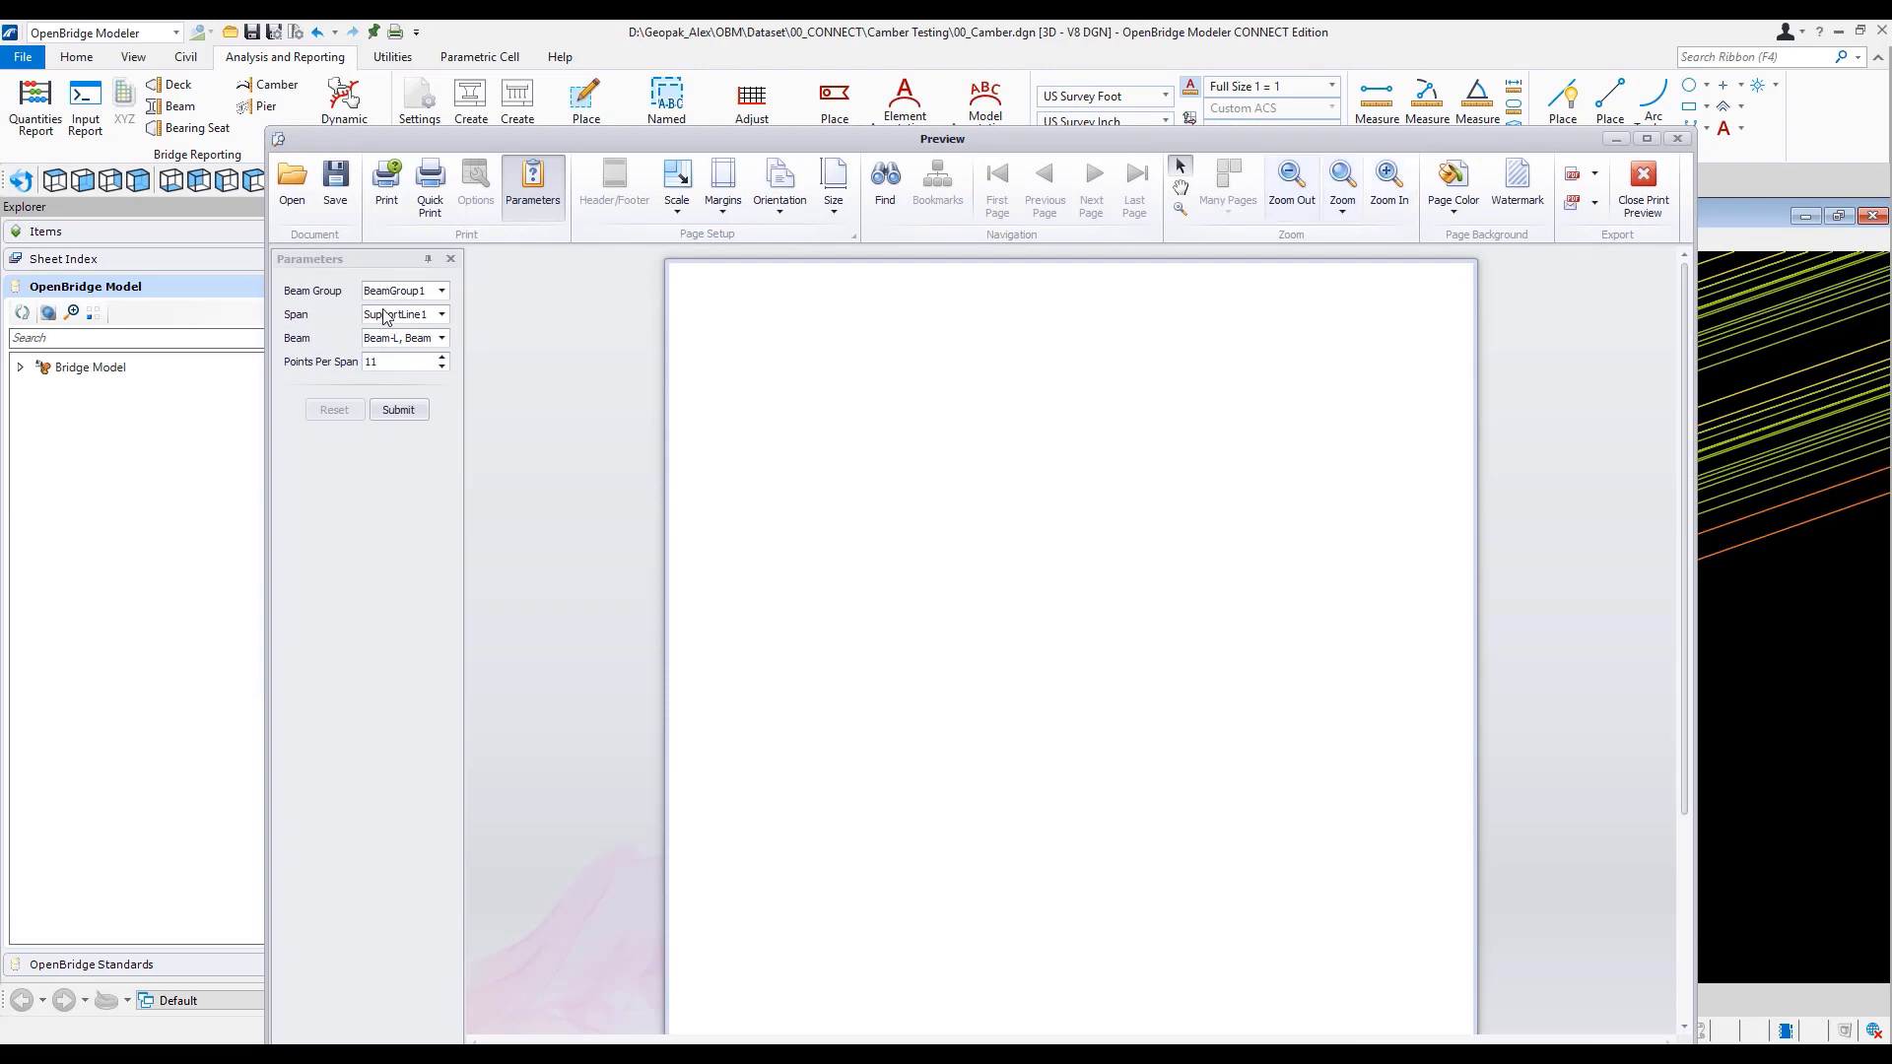
pyautogui.click(398, 409)
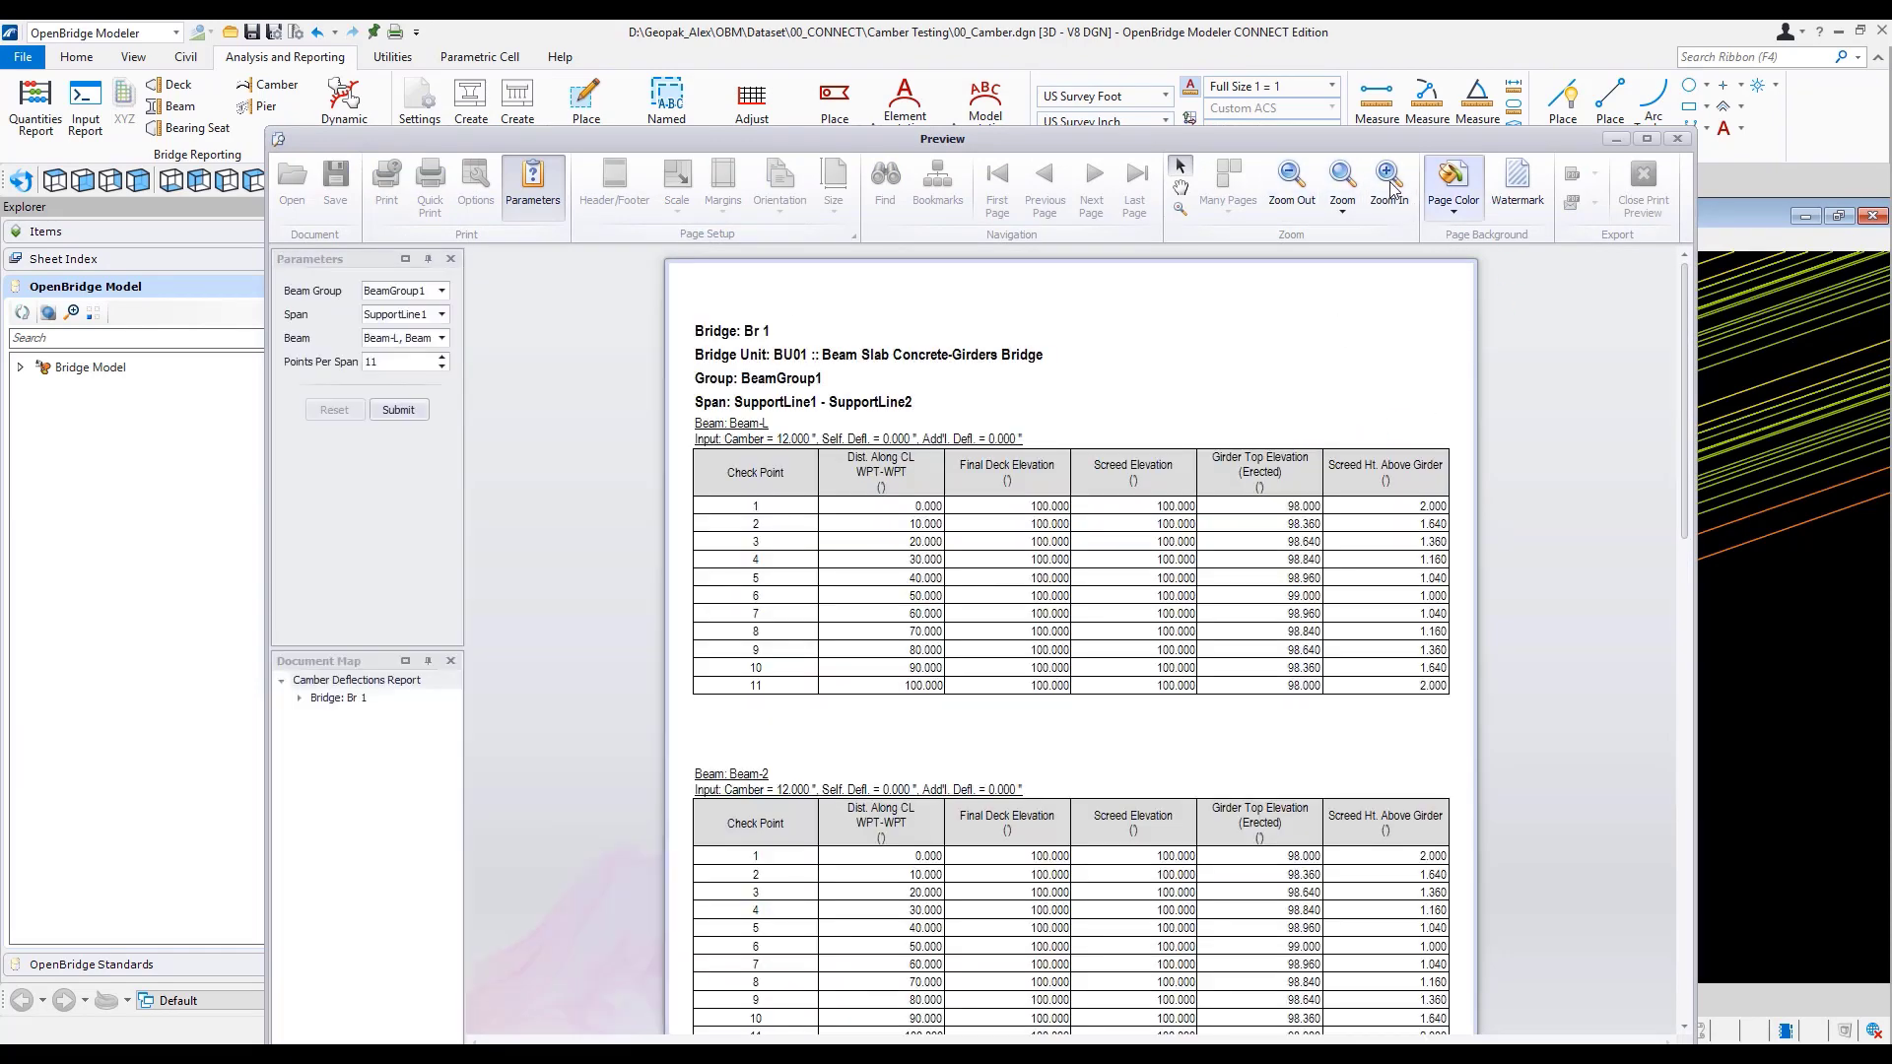
pyautogui.click(1388, 183)
pyautogui.click(1389, 183)
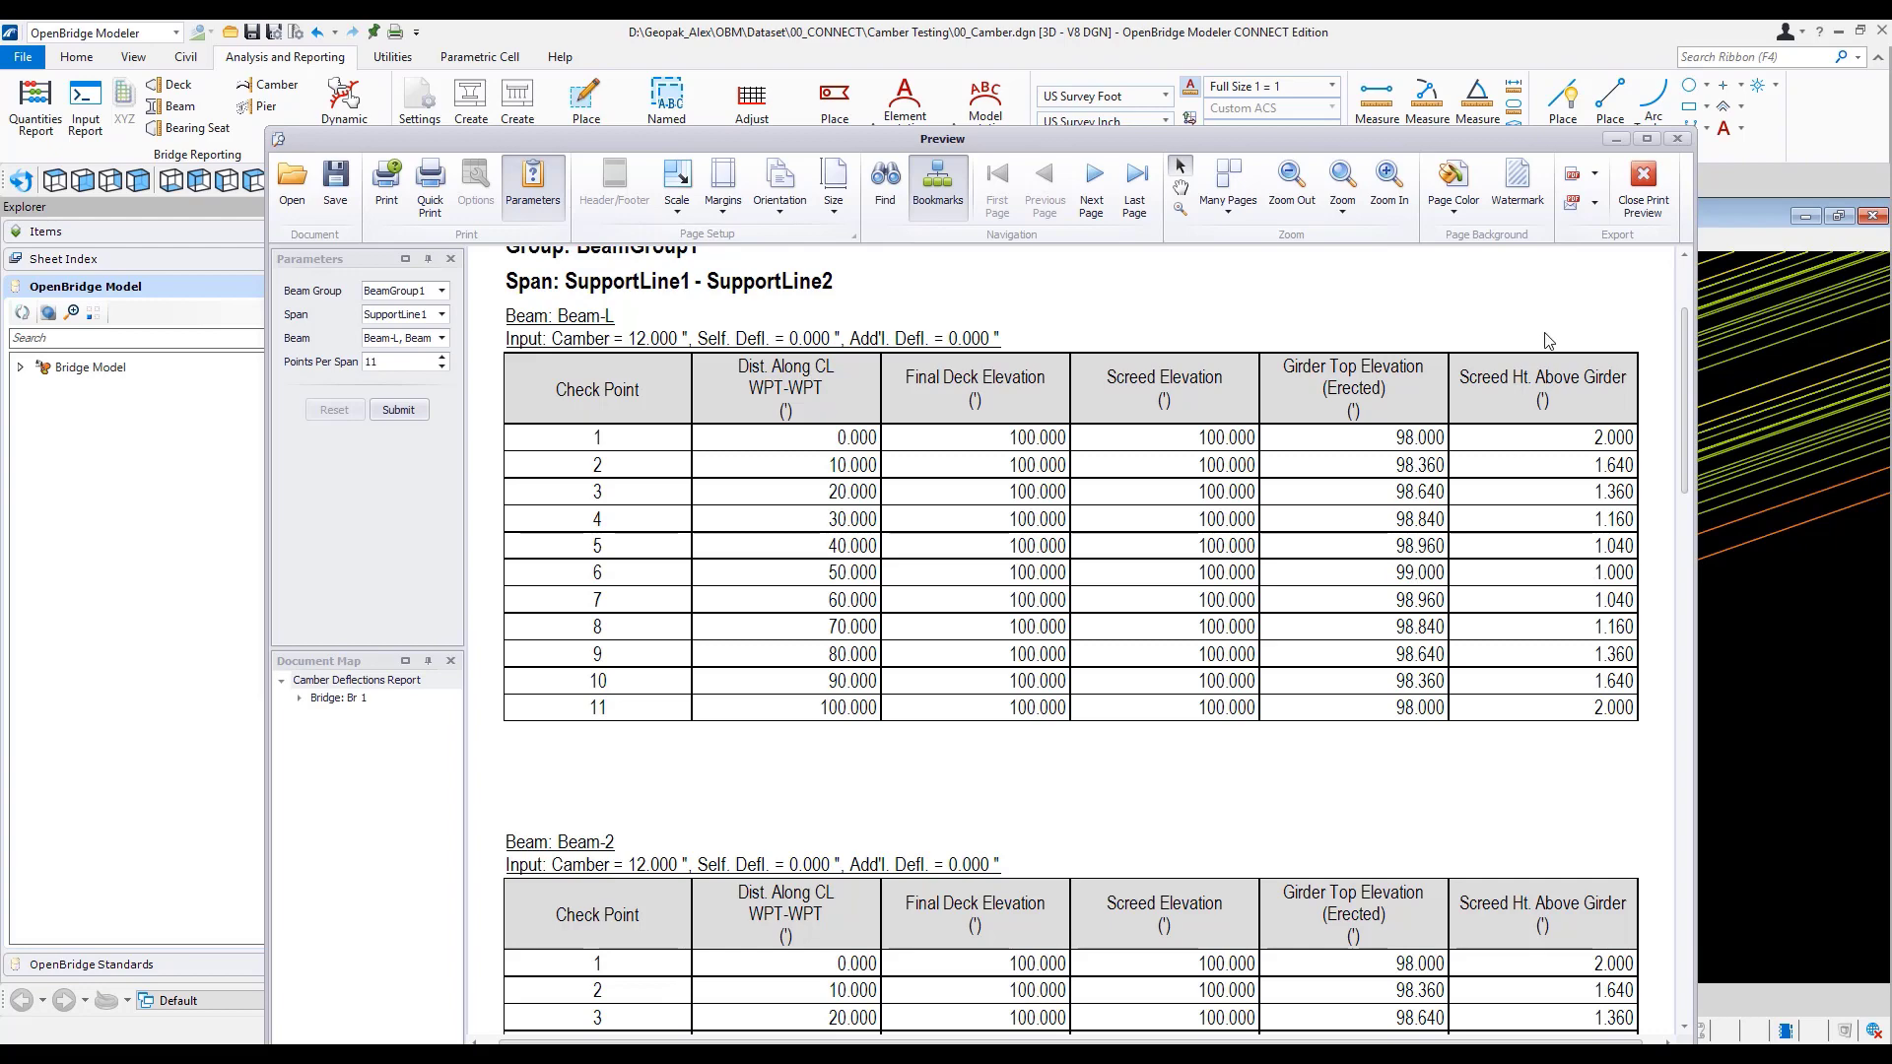
pyautogui.click(1683, 142)
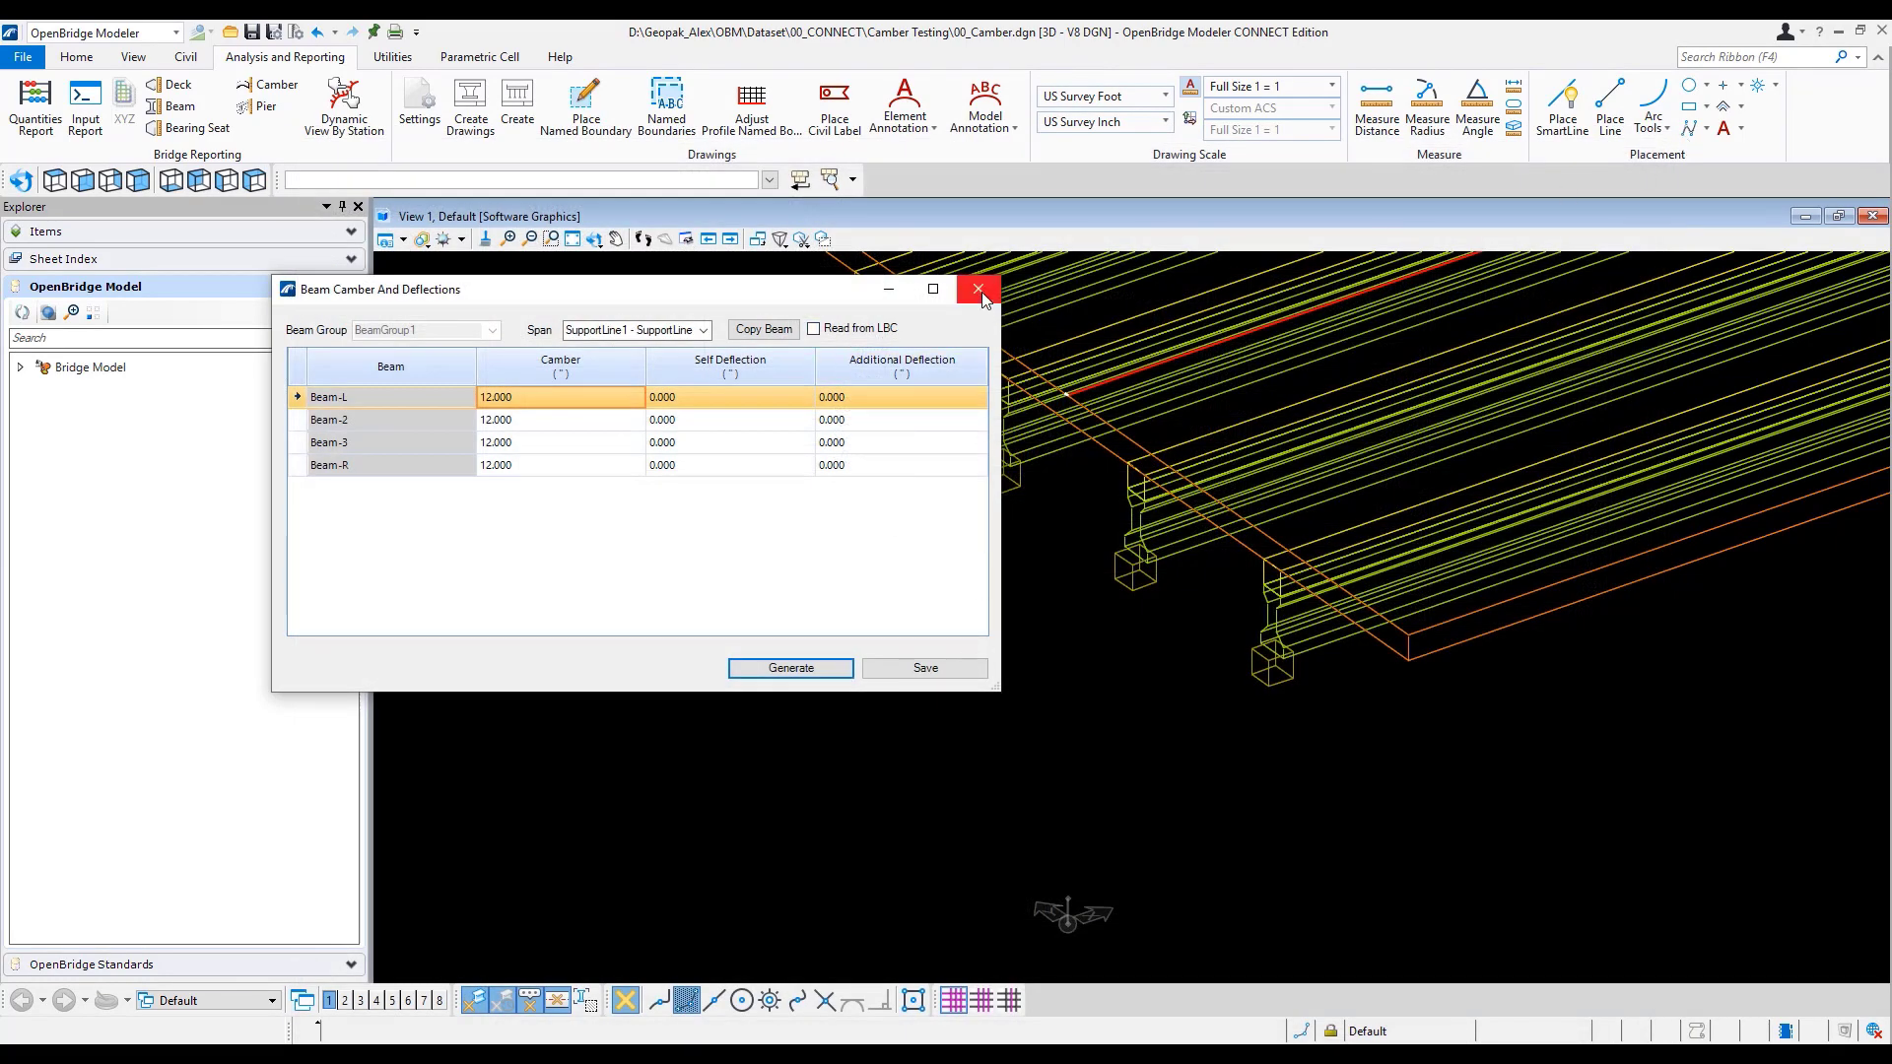
pyautogui.click(982, 292)
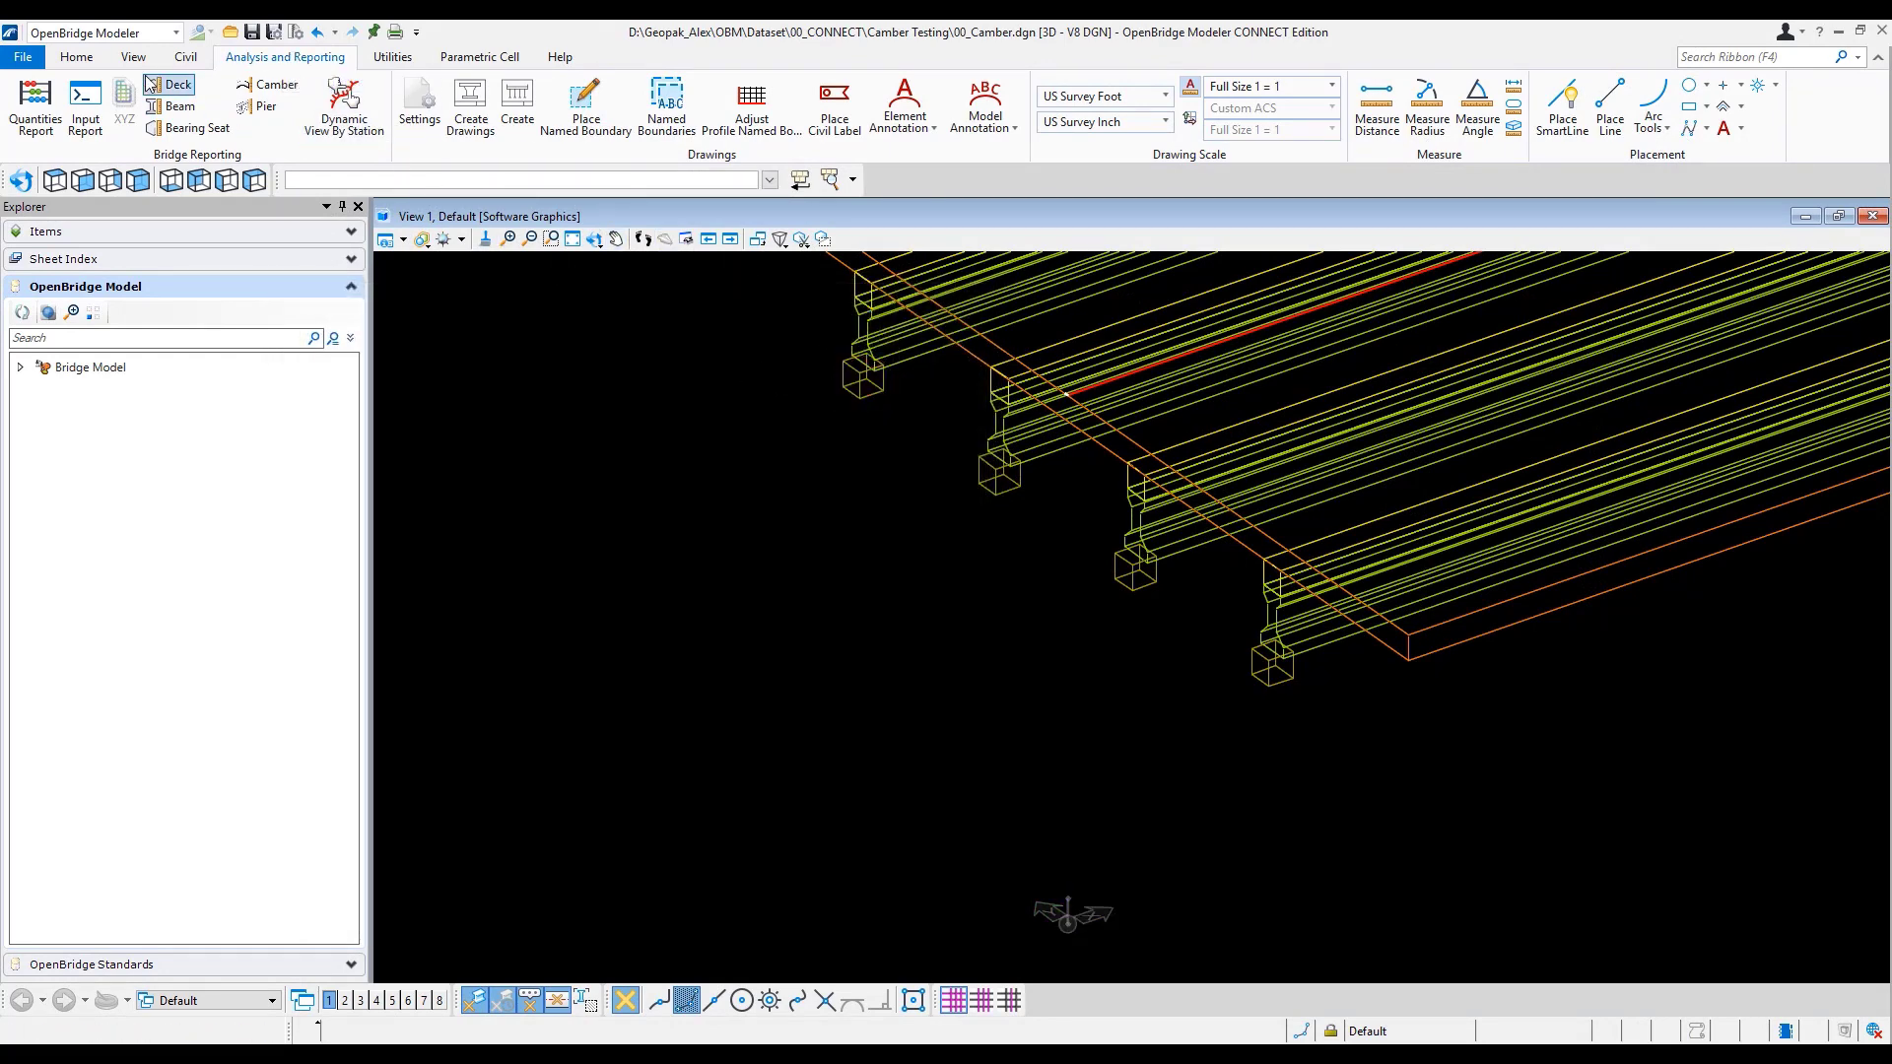
# - Open the beam definition of the girder group, review Beam-L's haunch settings, and leave it without changes
pyautogui.click(81, 59)
pyautogui.click(155, 99)
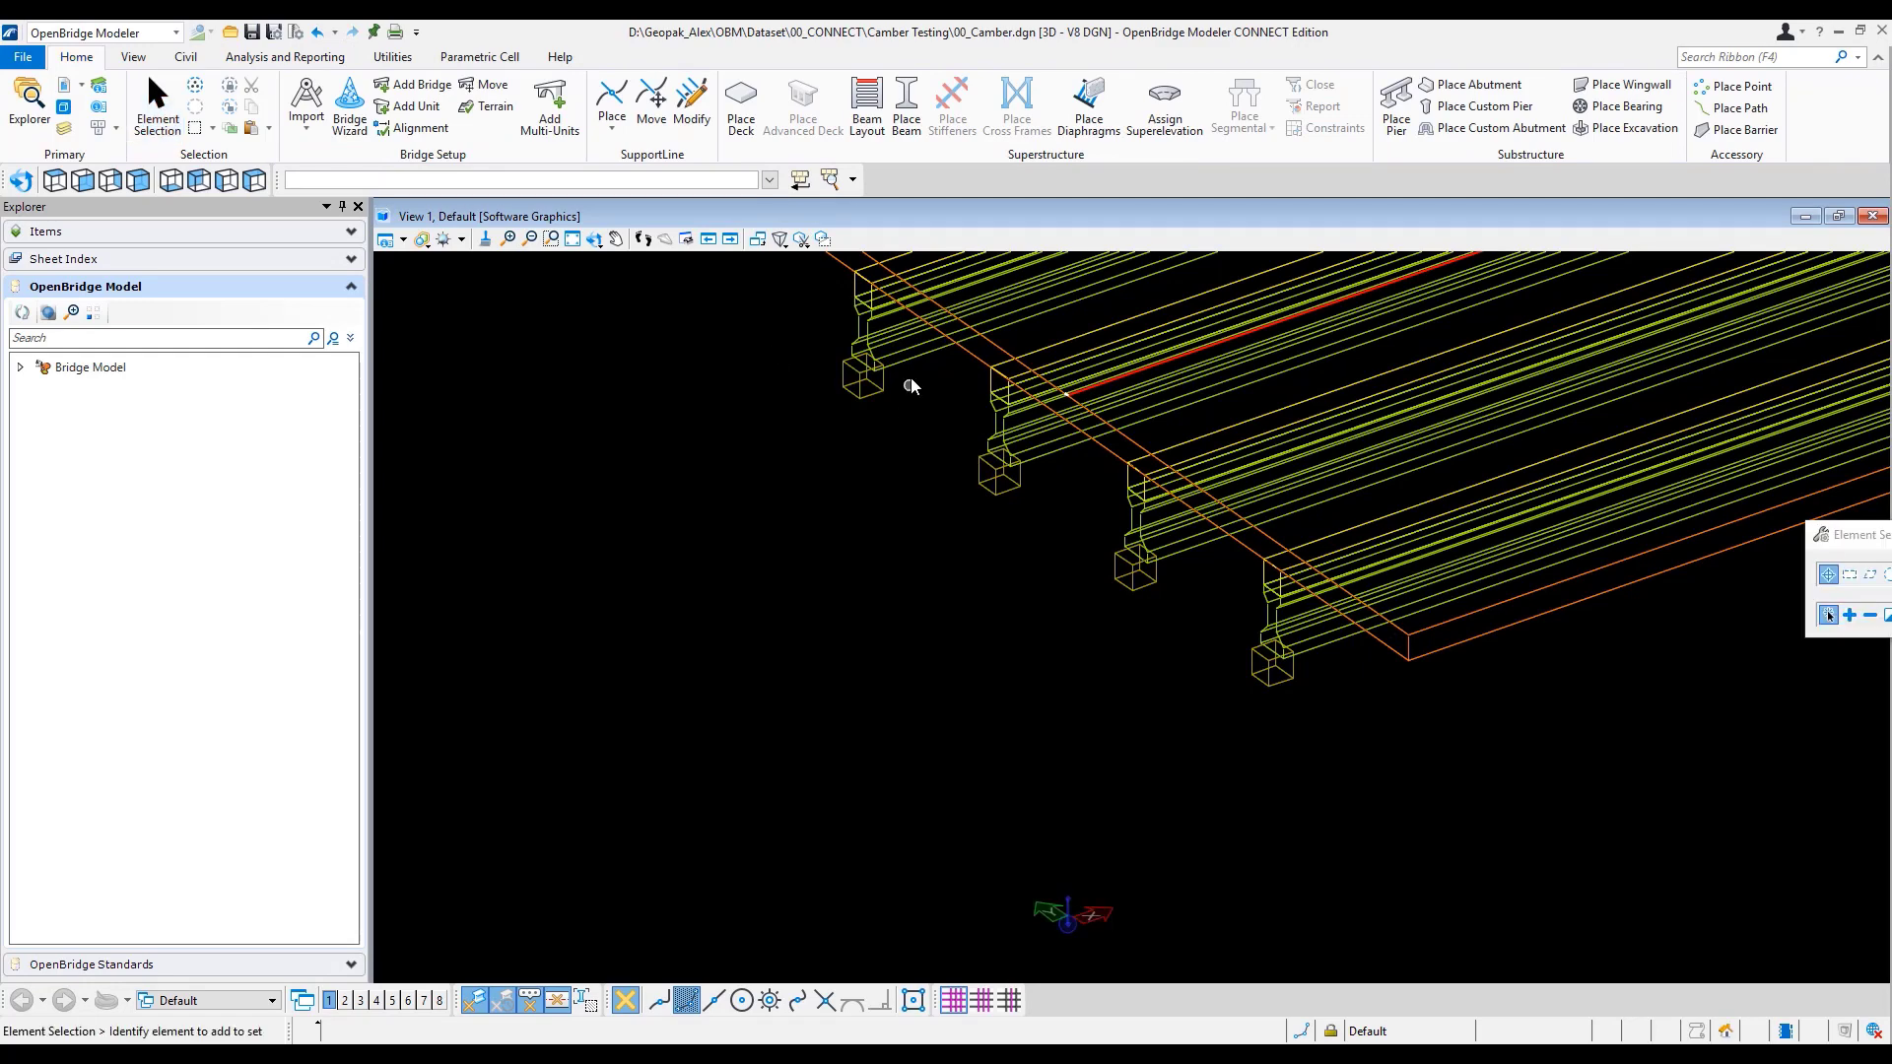
pyautogui.click(901, 365)
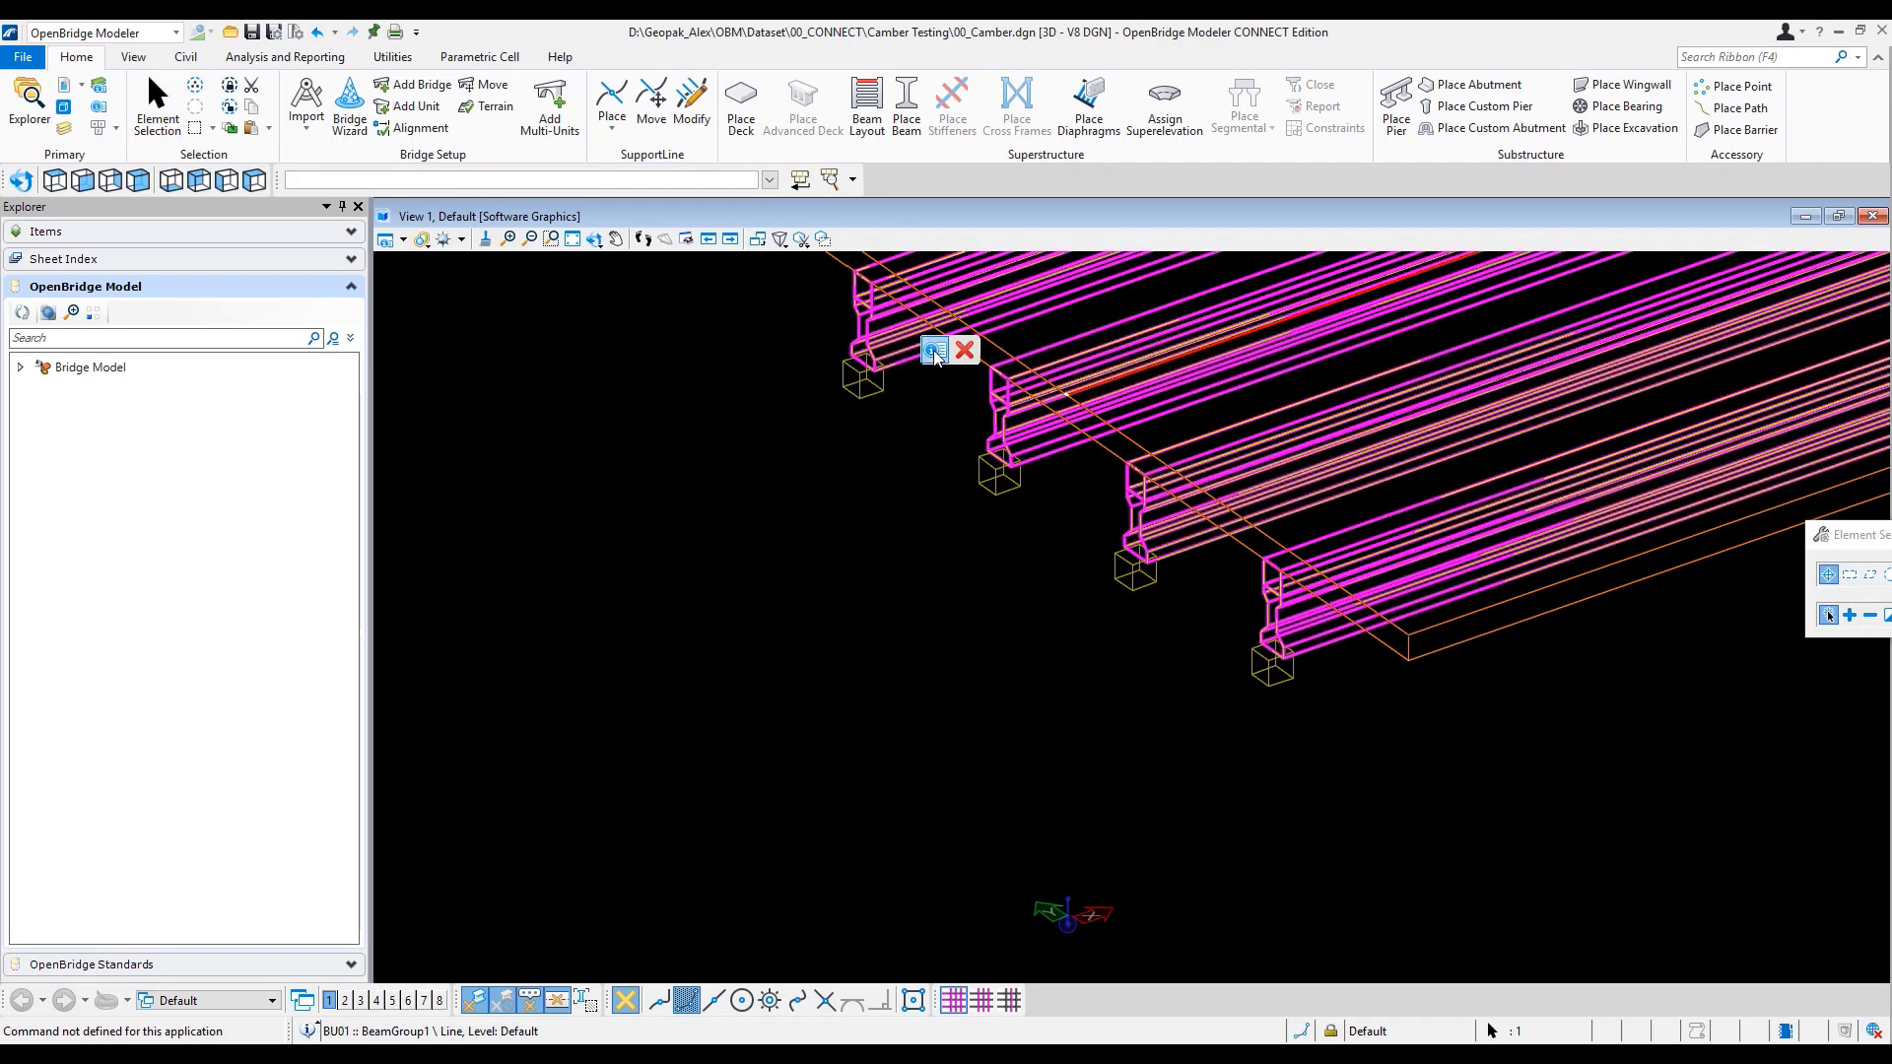
pyautogui.click(1193, 347)
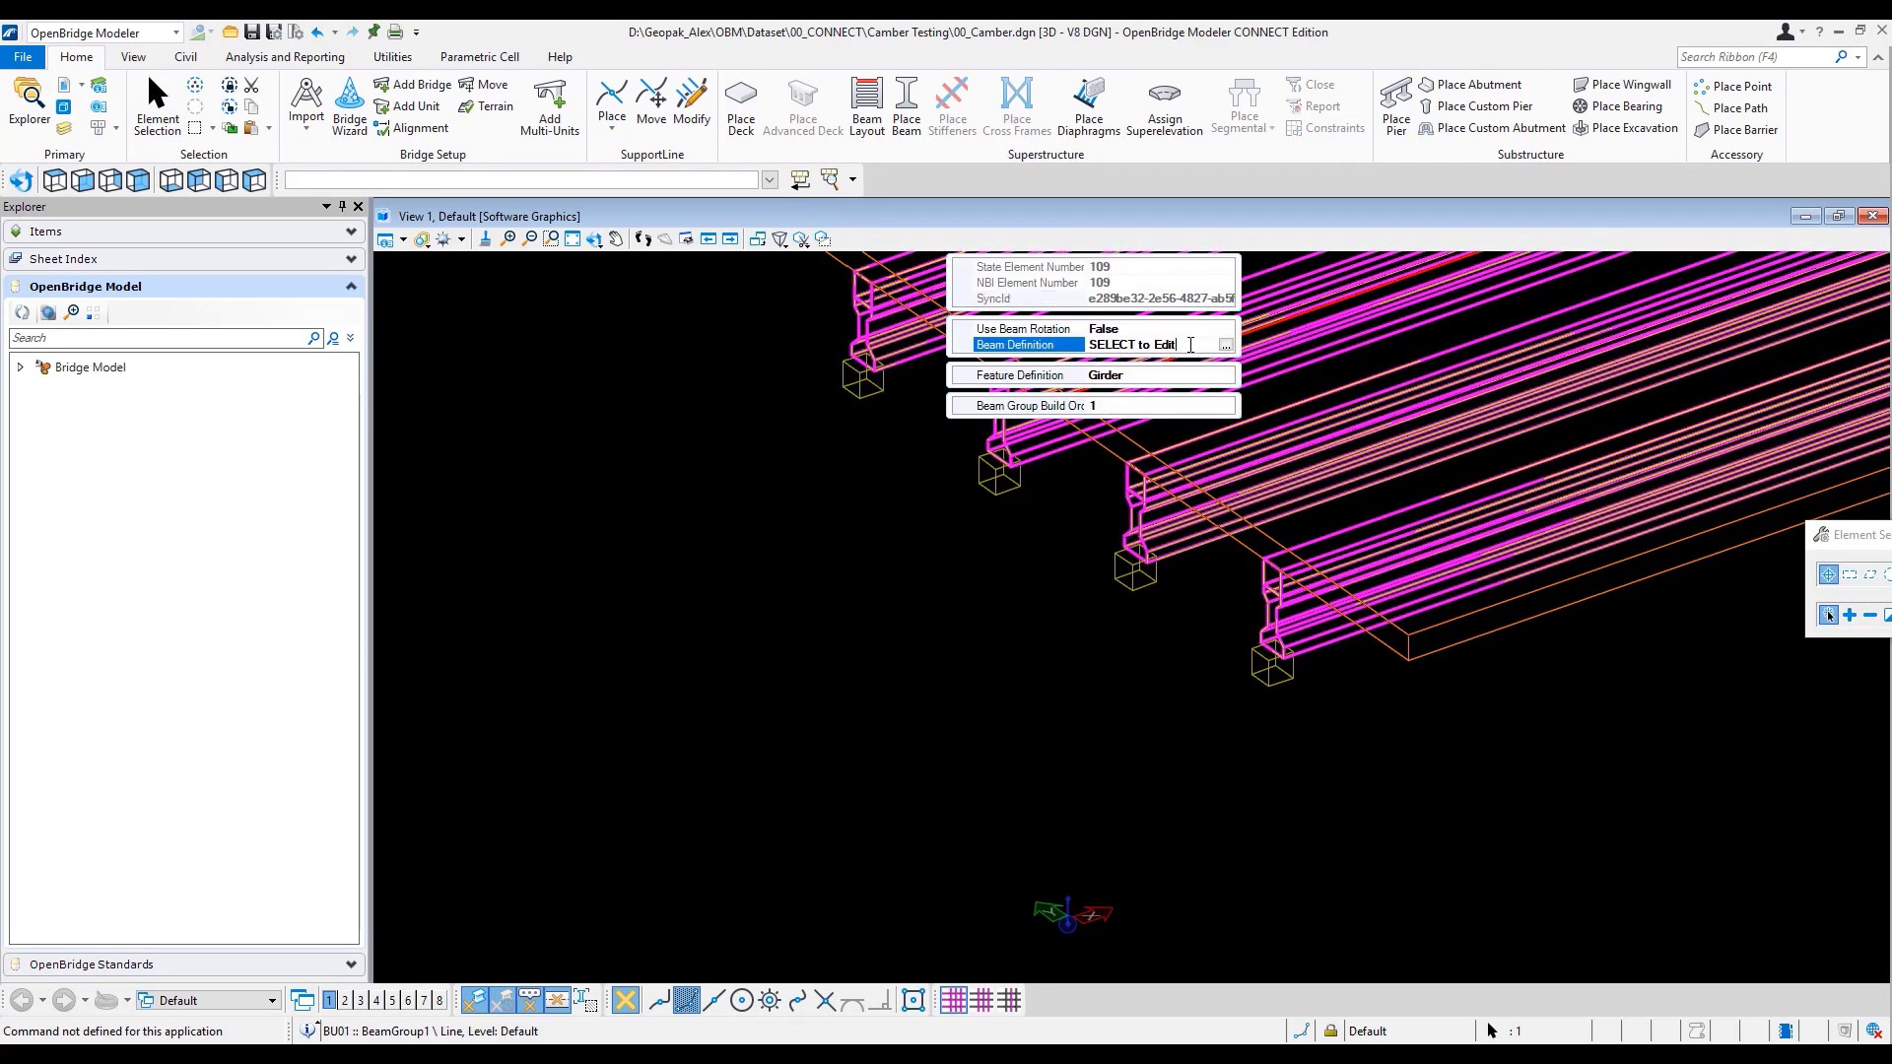
pyautogui.click(1226, 346)
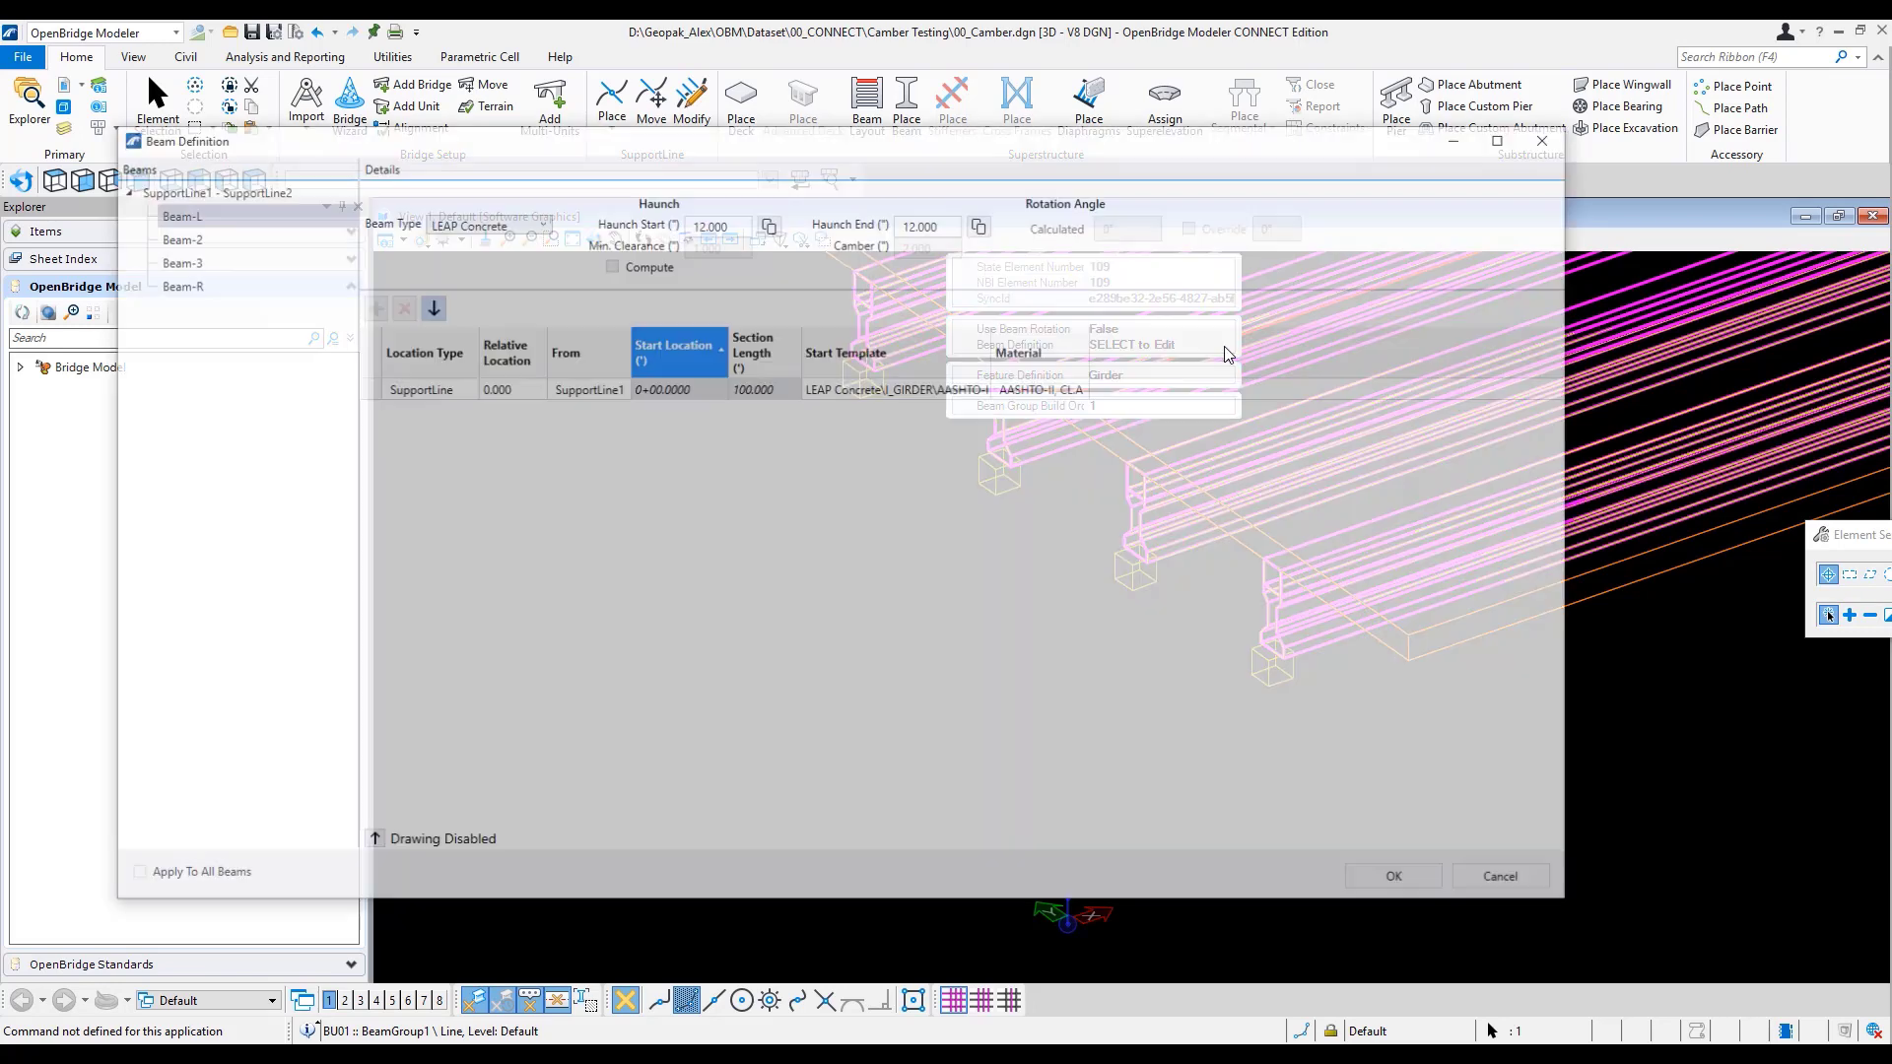
pyautogui.click(729, 223)
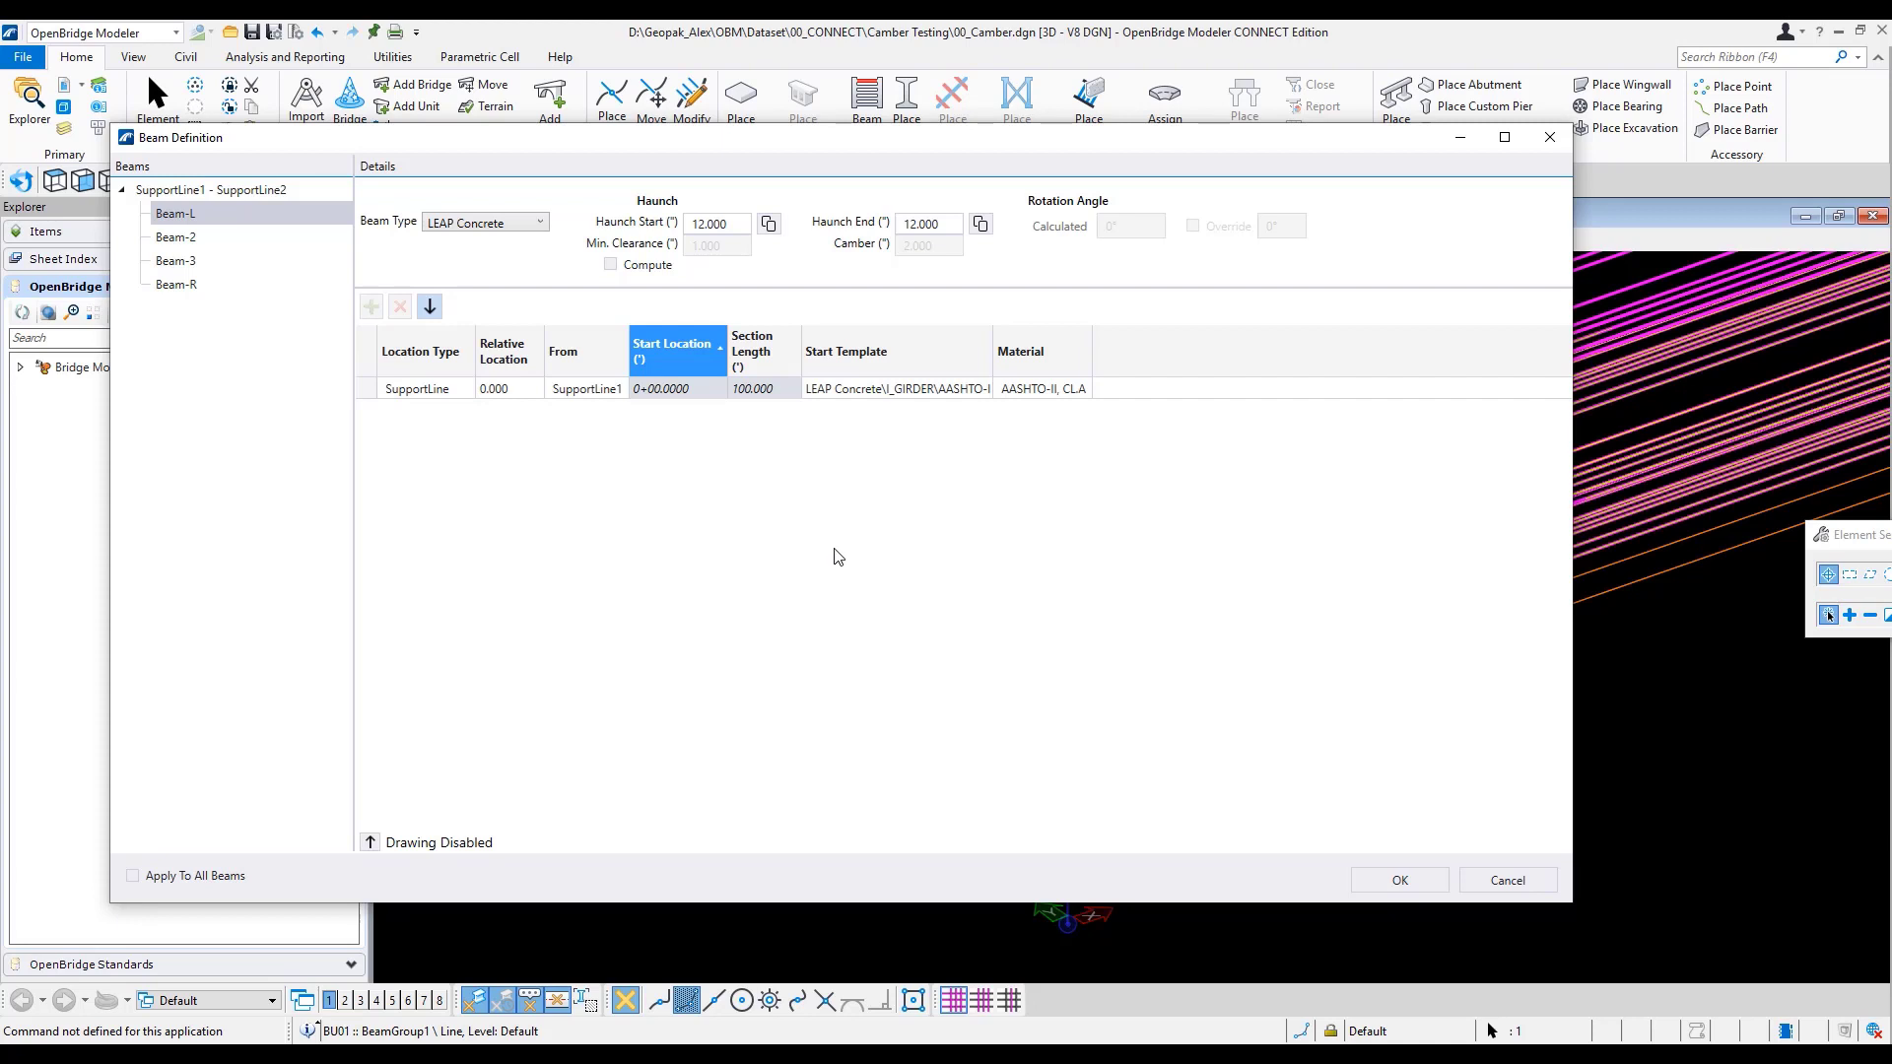
pyautogui.click(1508, 880)
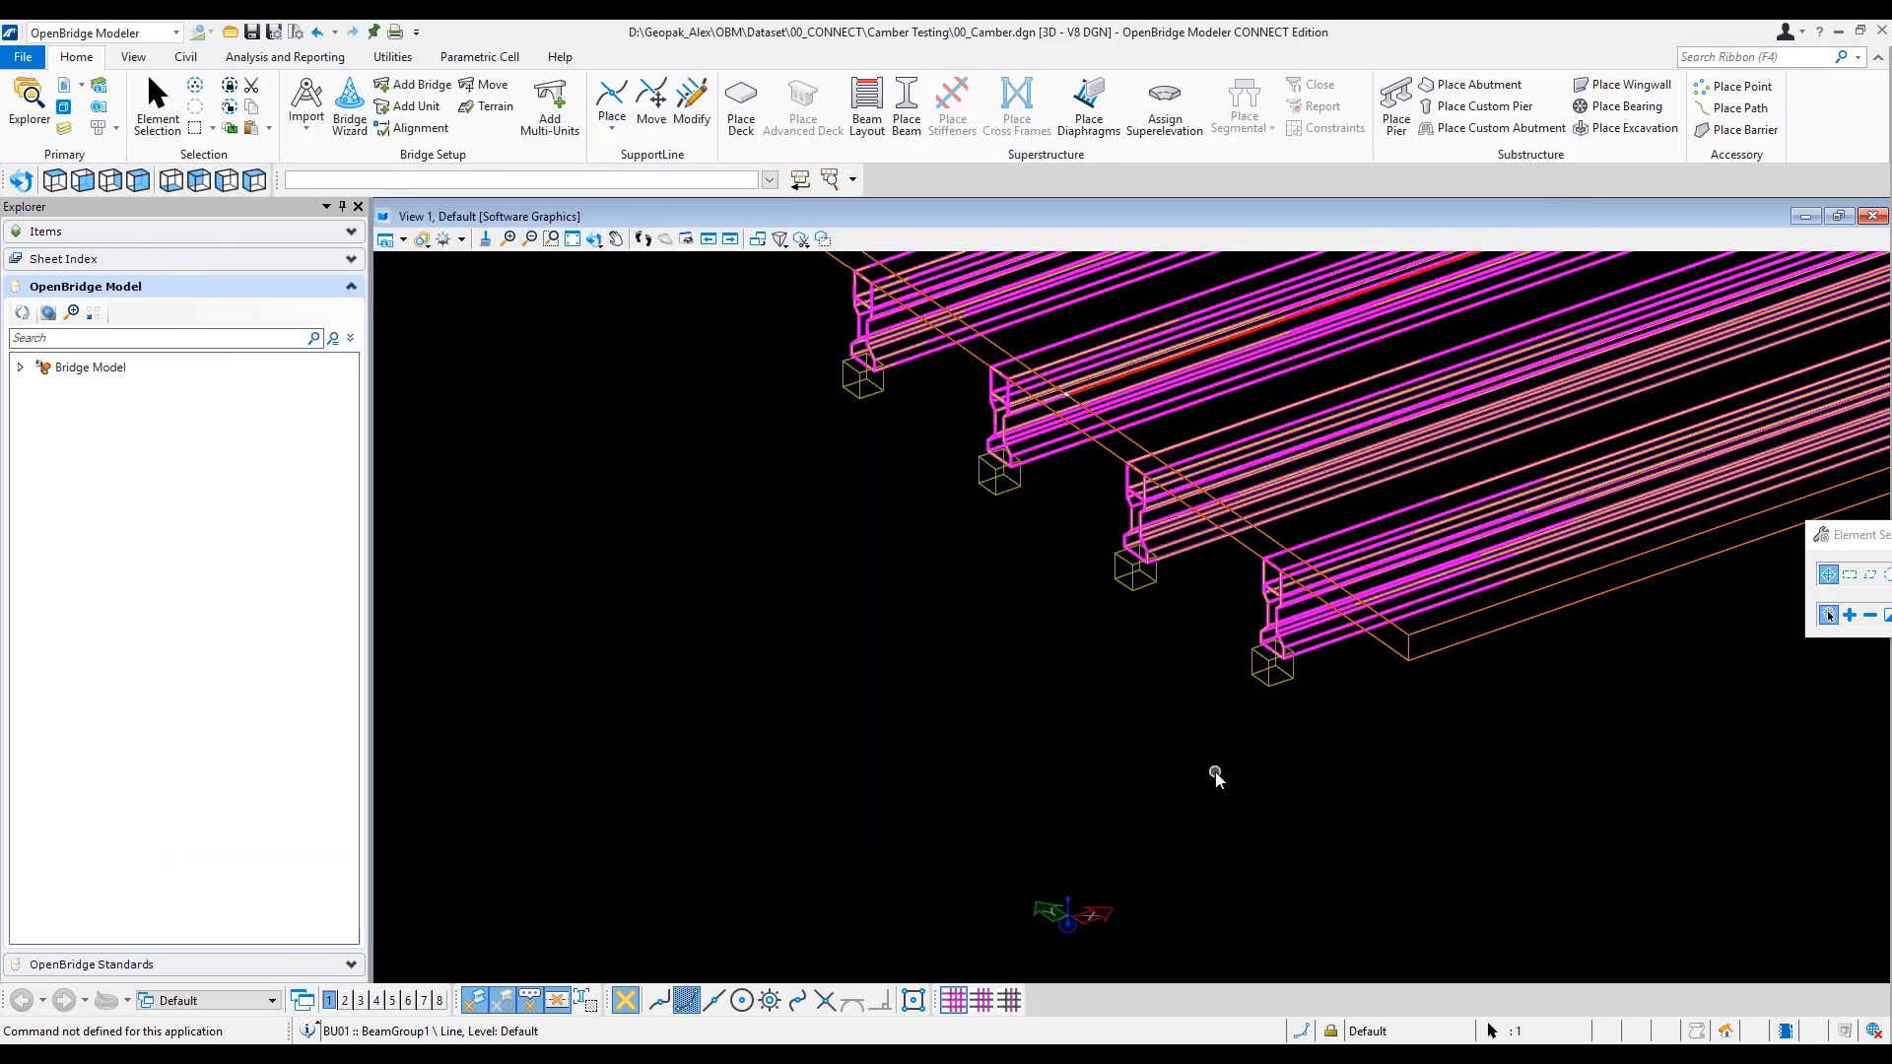
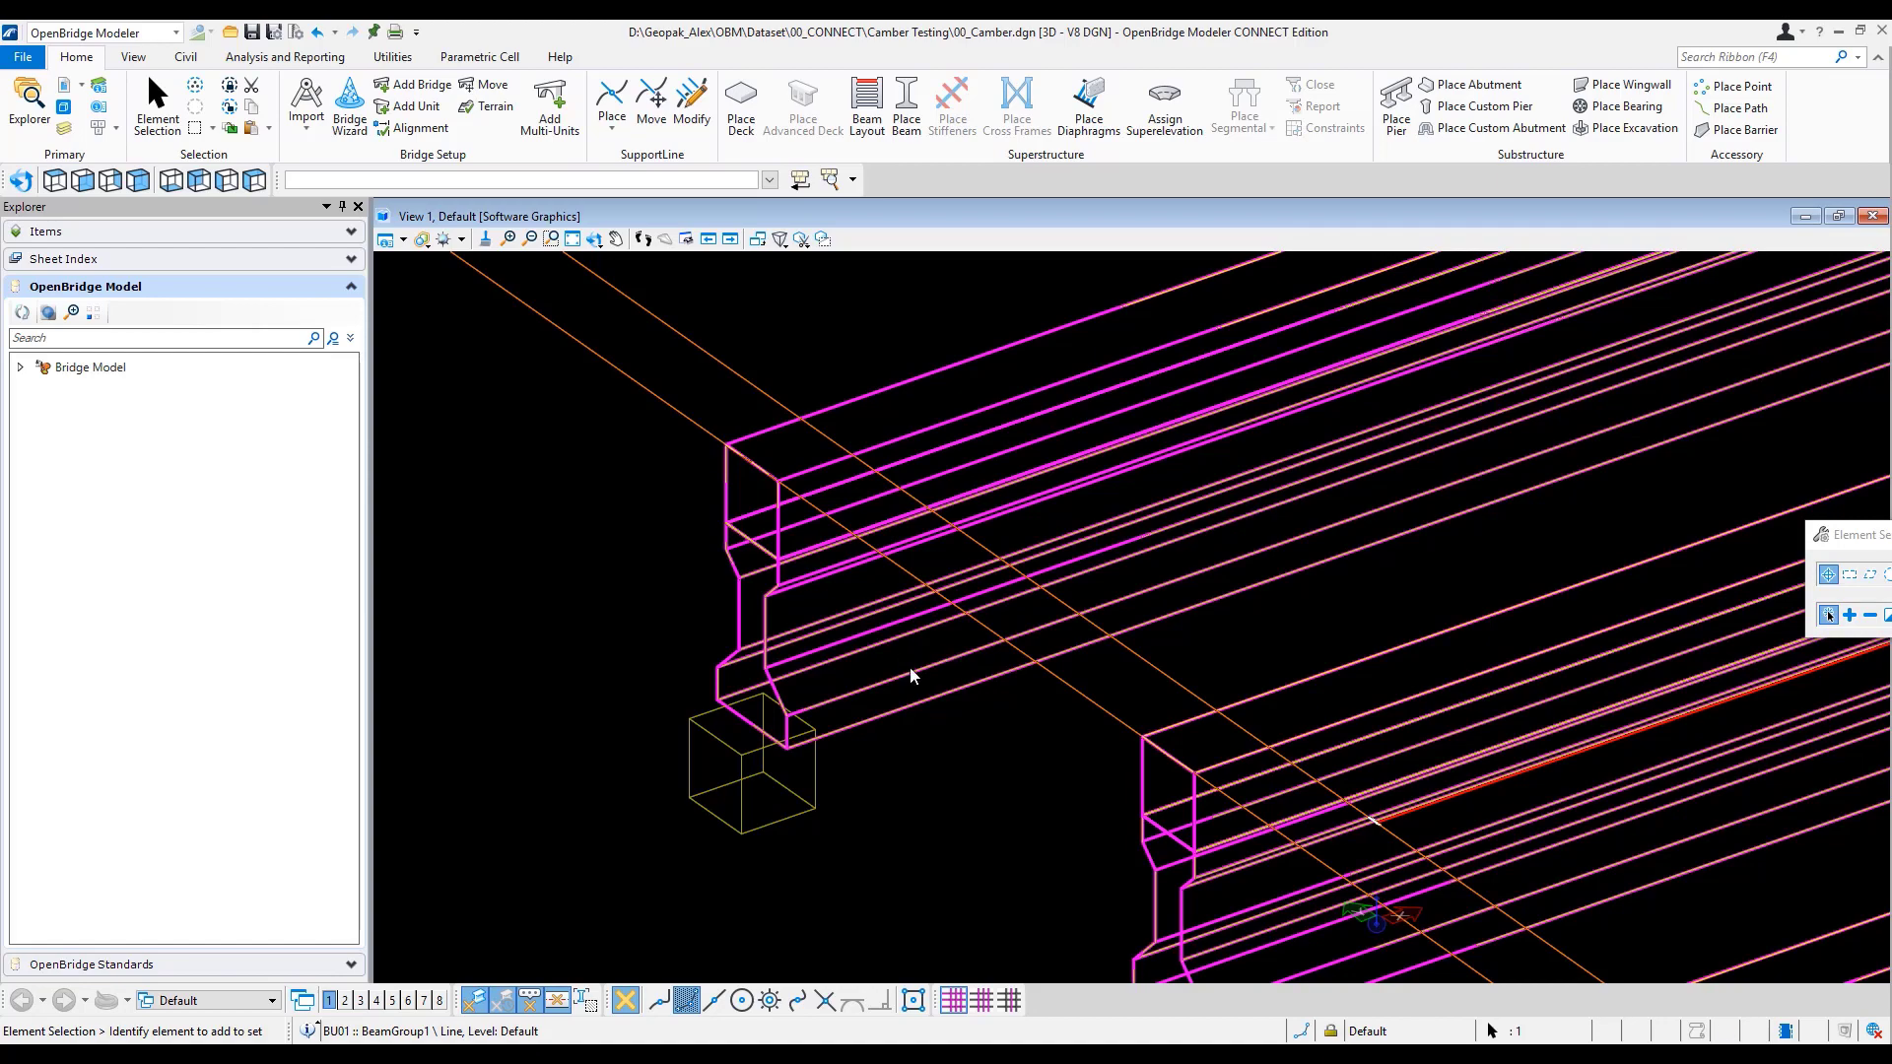
# - In the girder group's beam definition, enable computed haunch for Beam-L with a minimum clearance of 1 inch and a camber of 2 inches
pyautogui.moveTo(911, 675)
pyautogui.click(1208, 666)
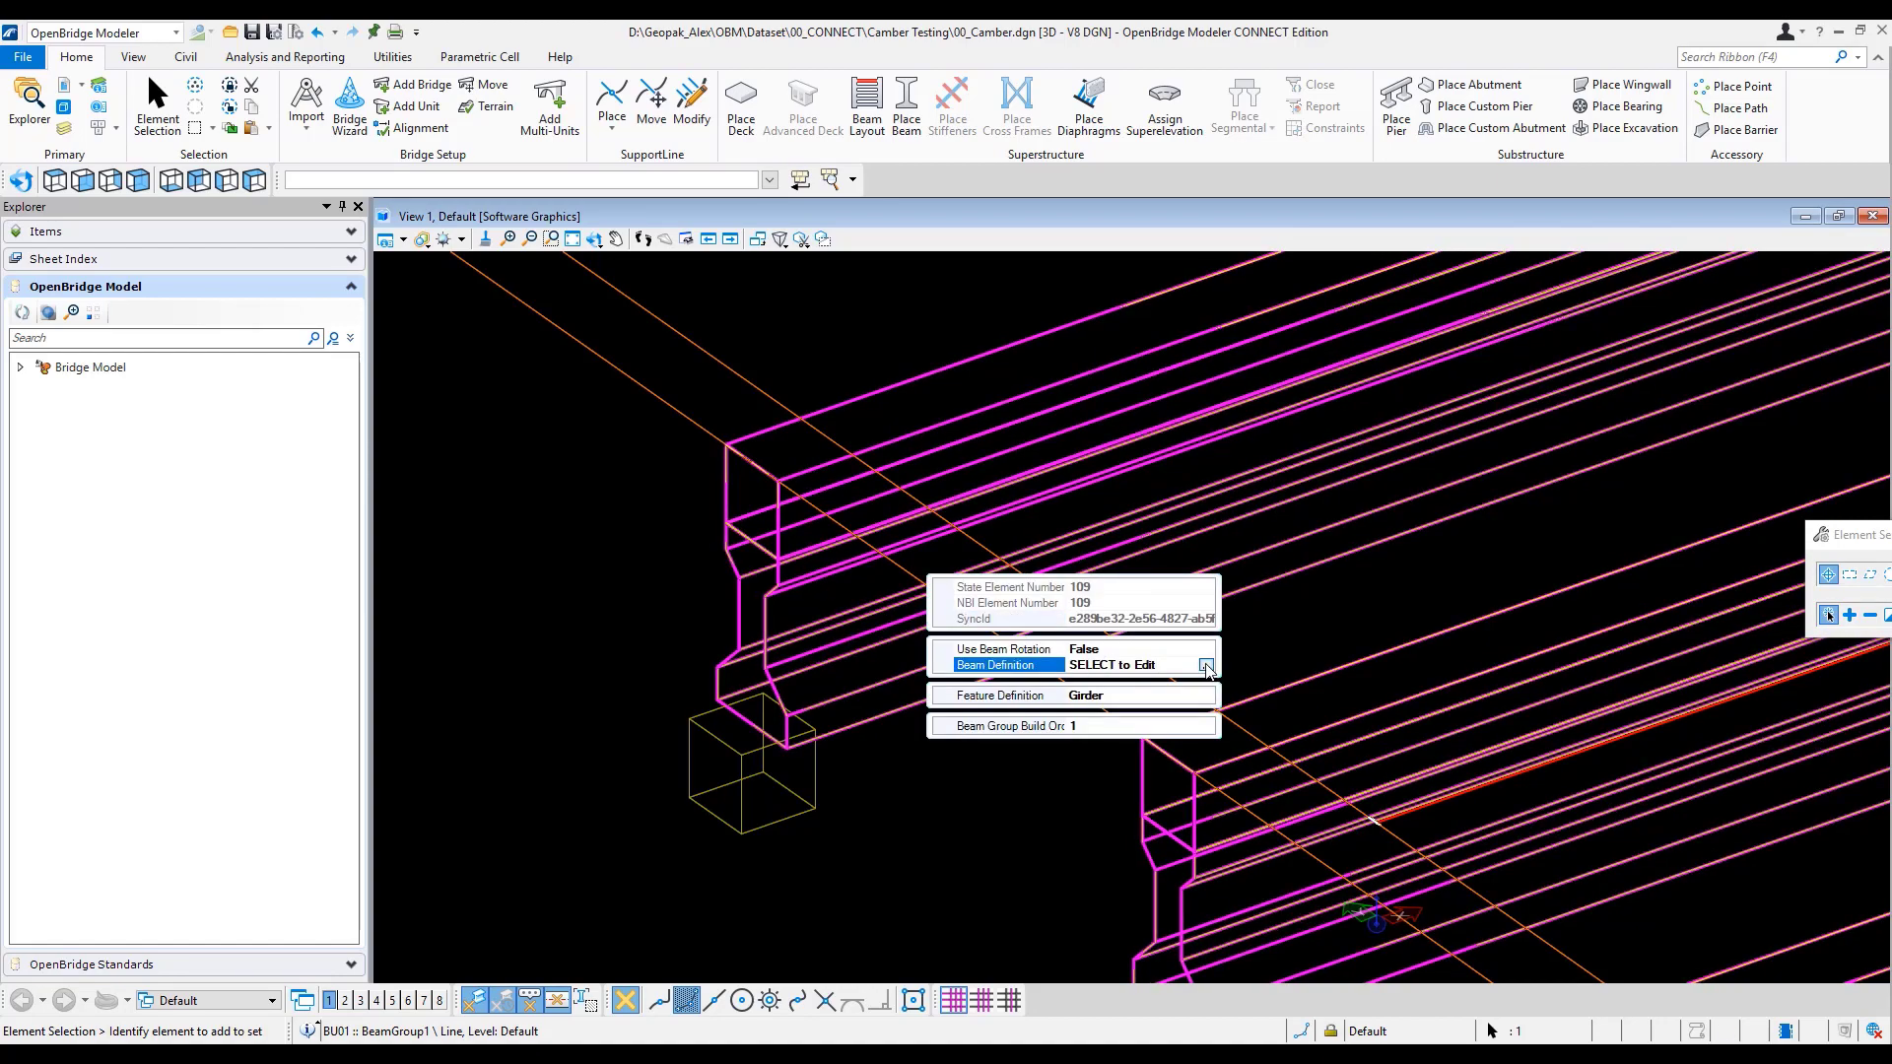
pyautogui.click(1208, 667)
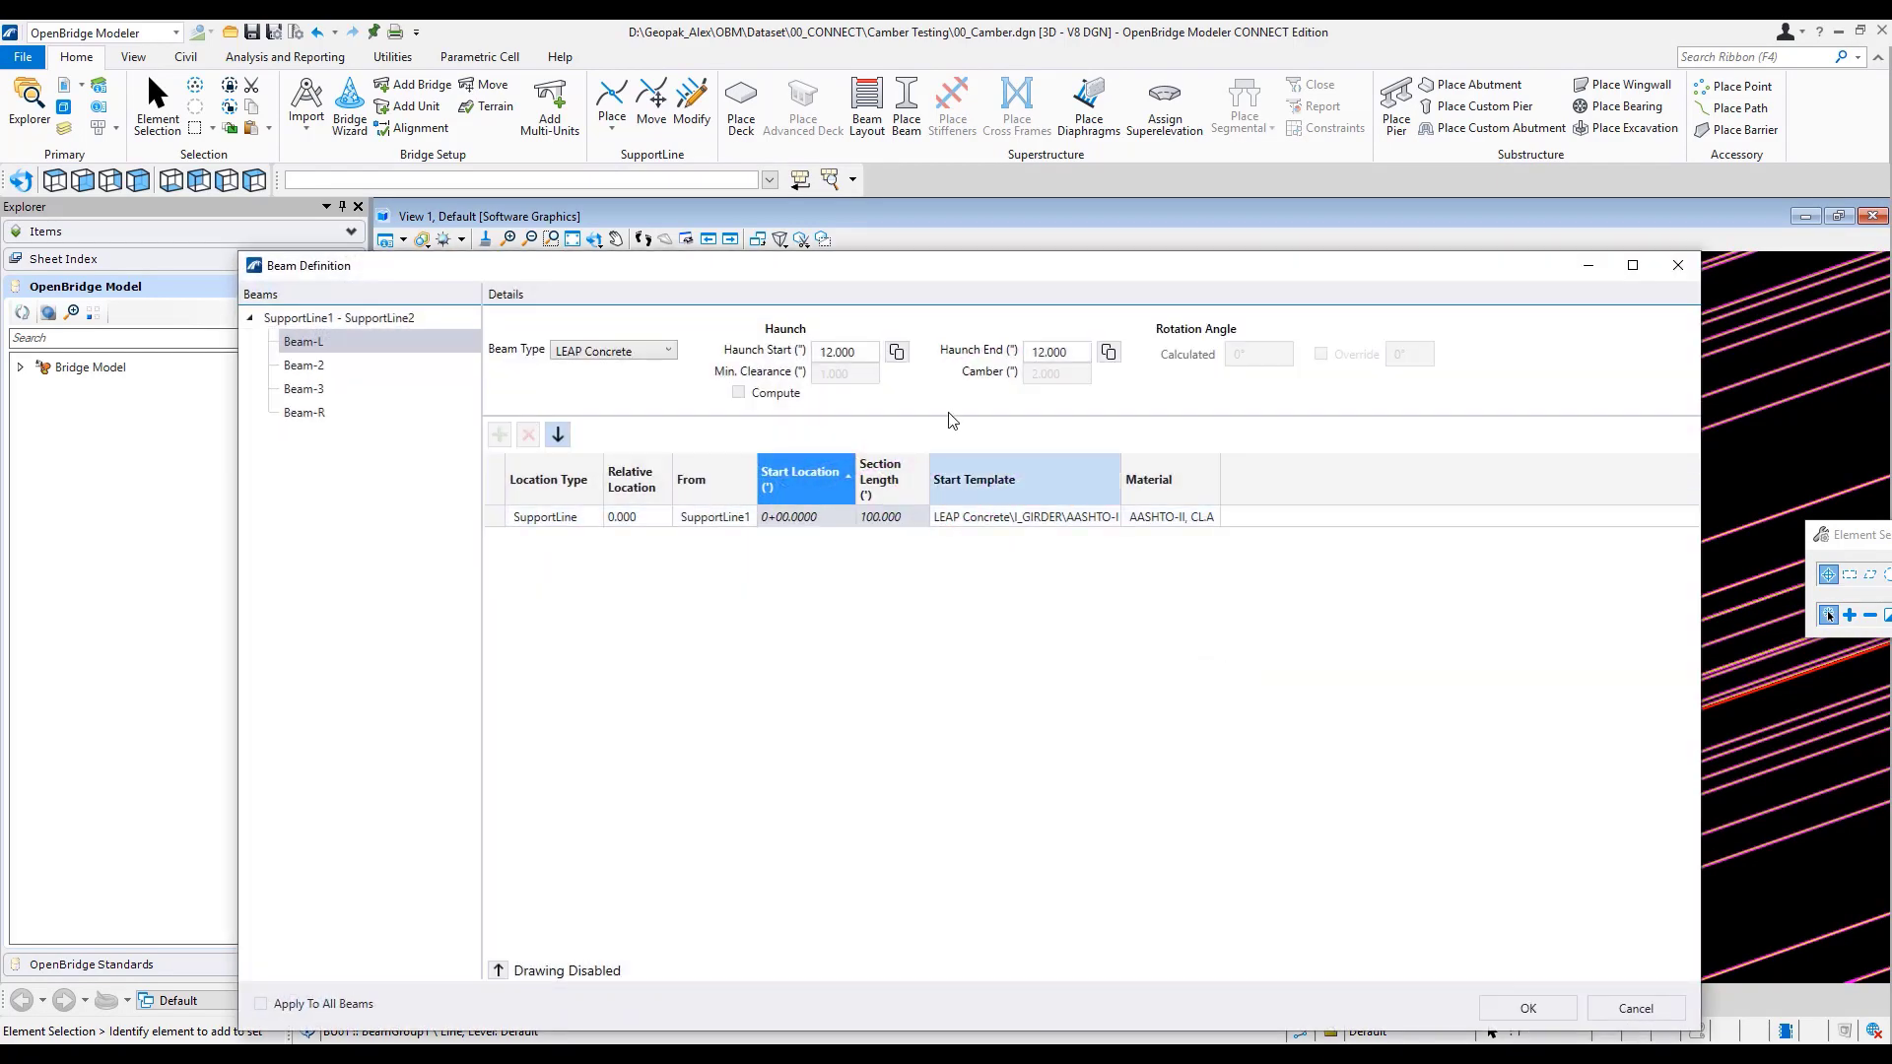
pyautogui.click(738, 393)
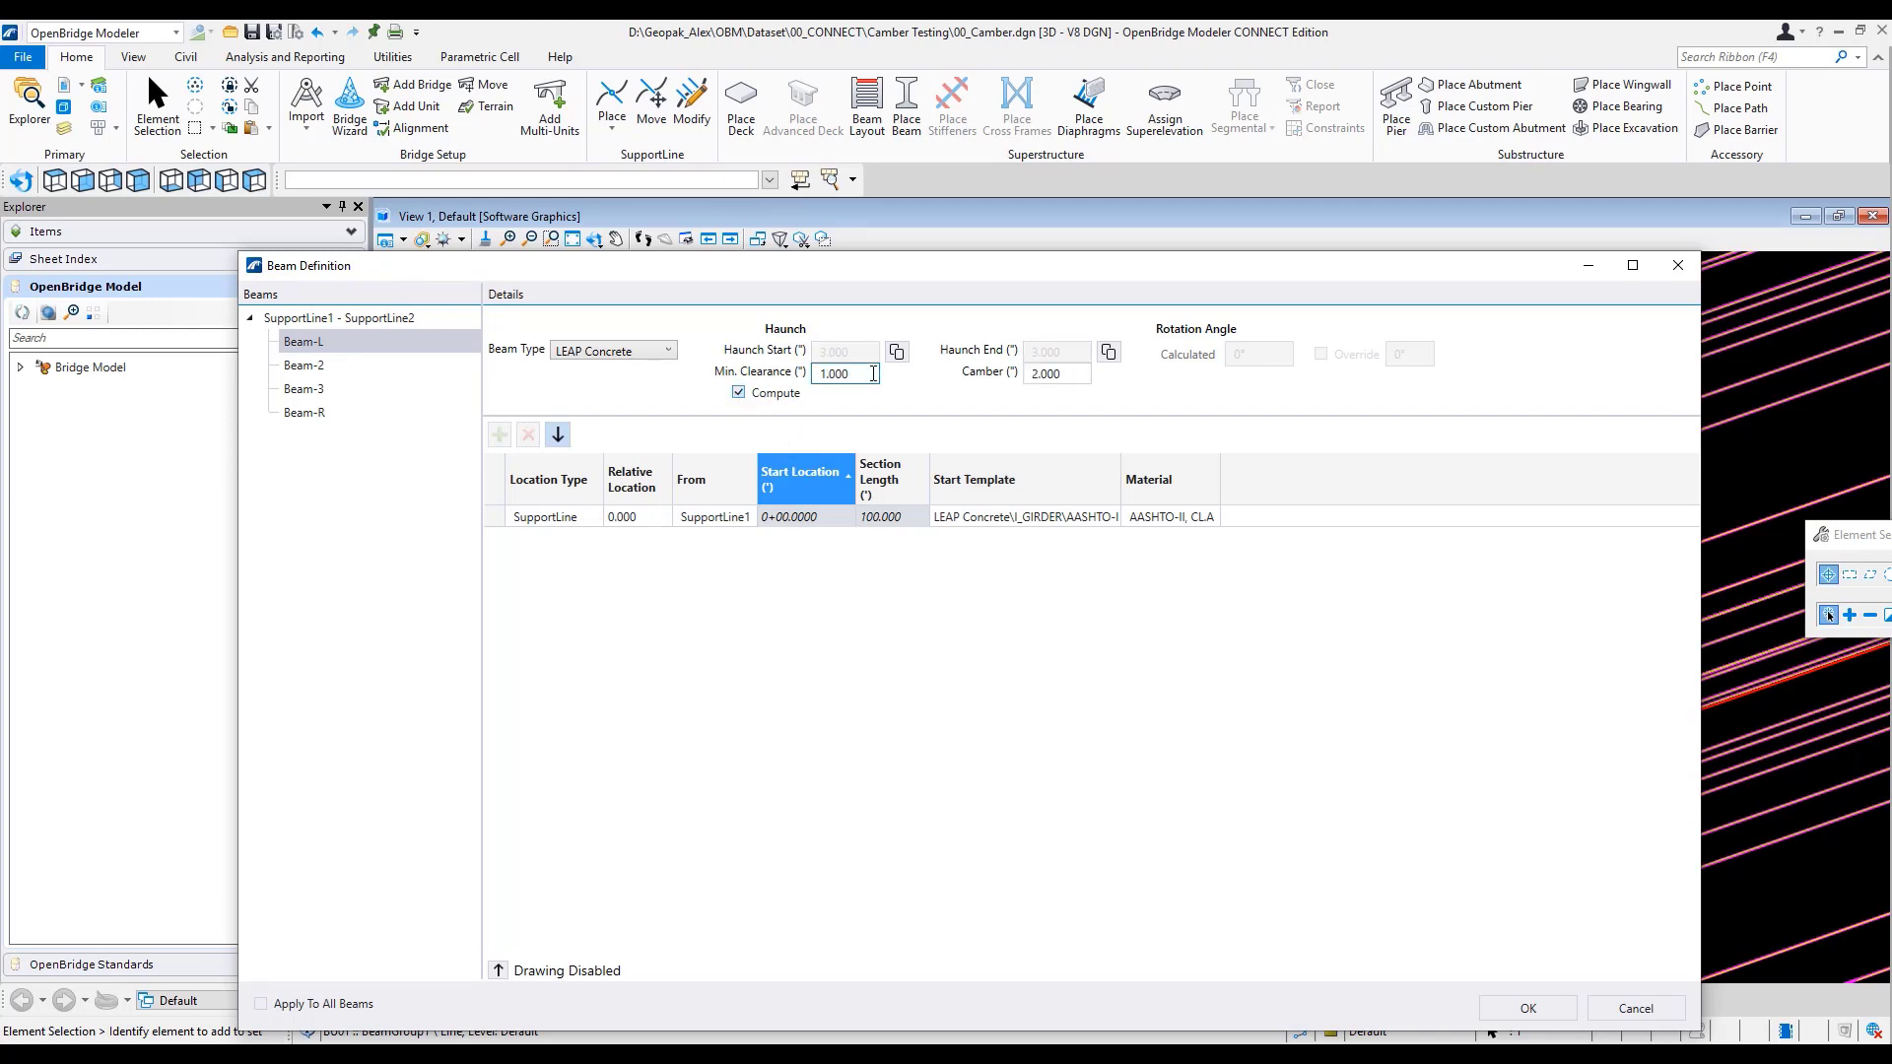
pyautogui.moveTo(863, 371); pyautogui.dragTo(759, 372)
pyautogui.moveTo(1075, 372); pyautogui.dragTo(993, 378)
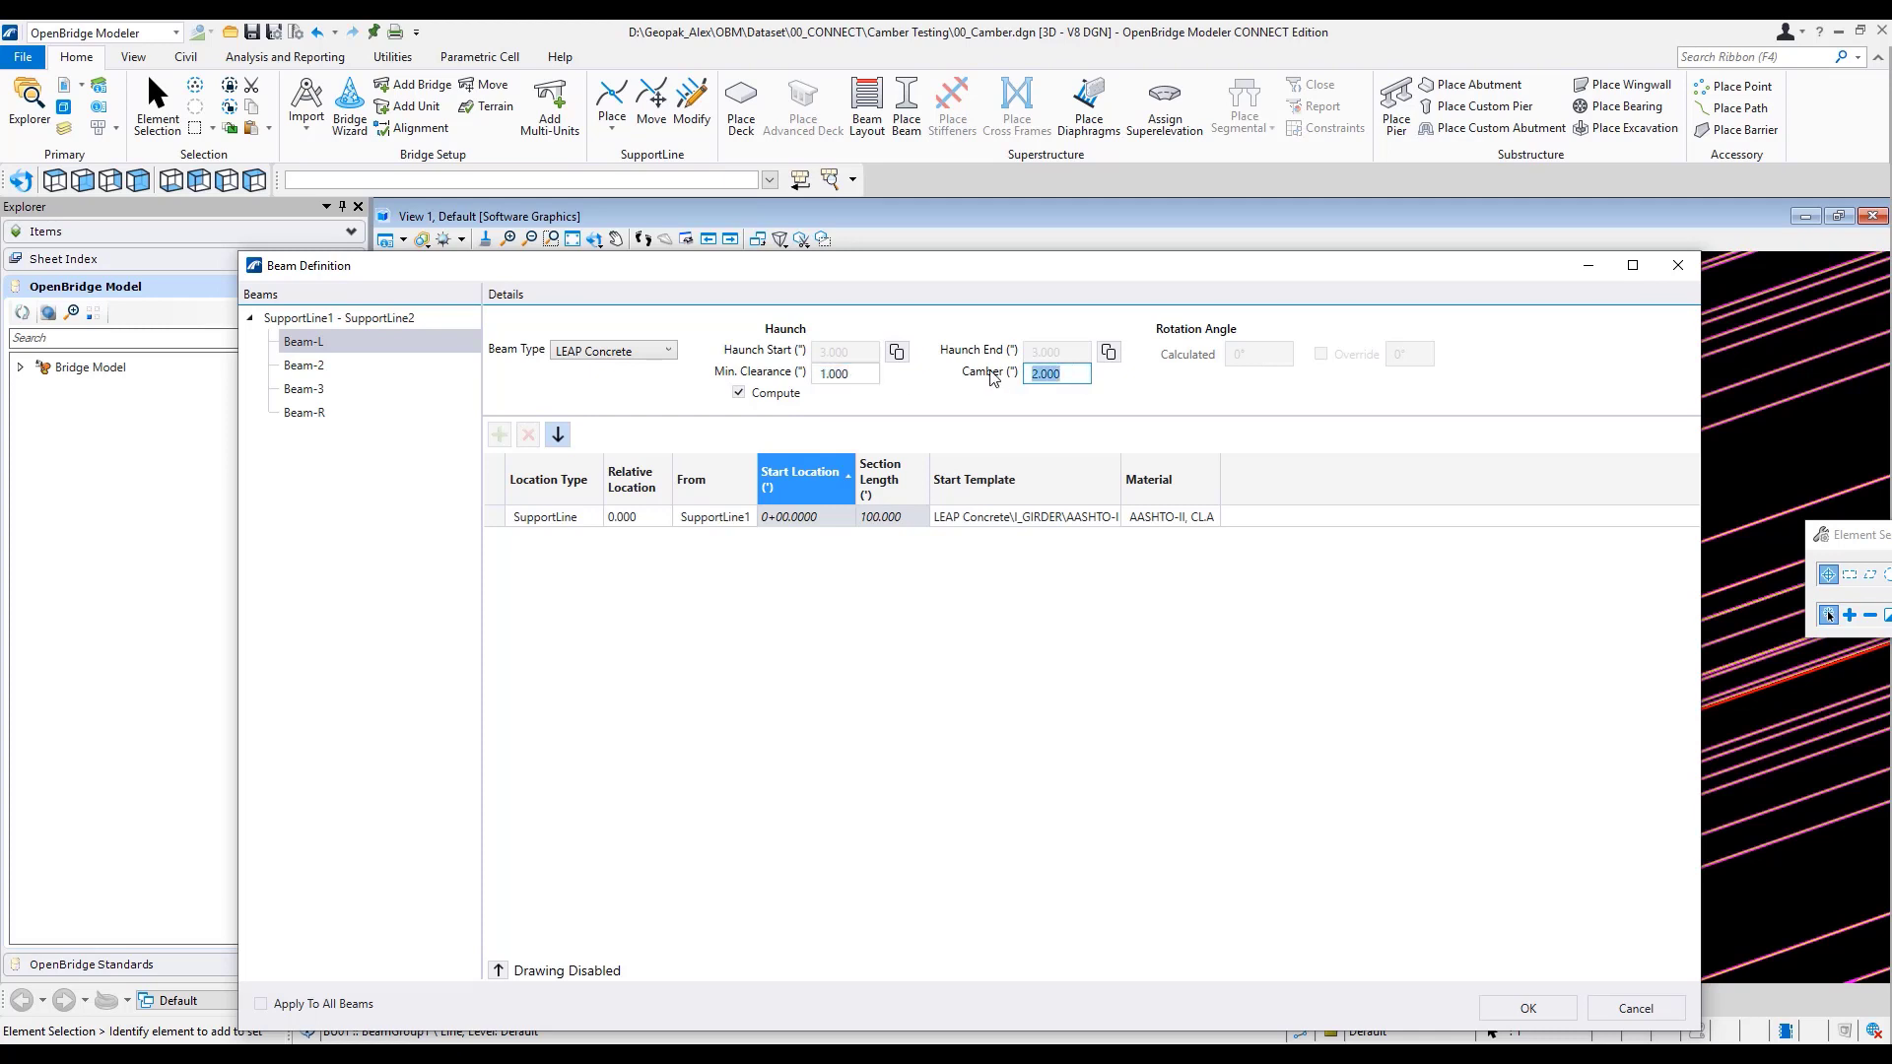
pyautogui.write('2')
pyautogui.click(1529, 1009)
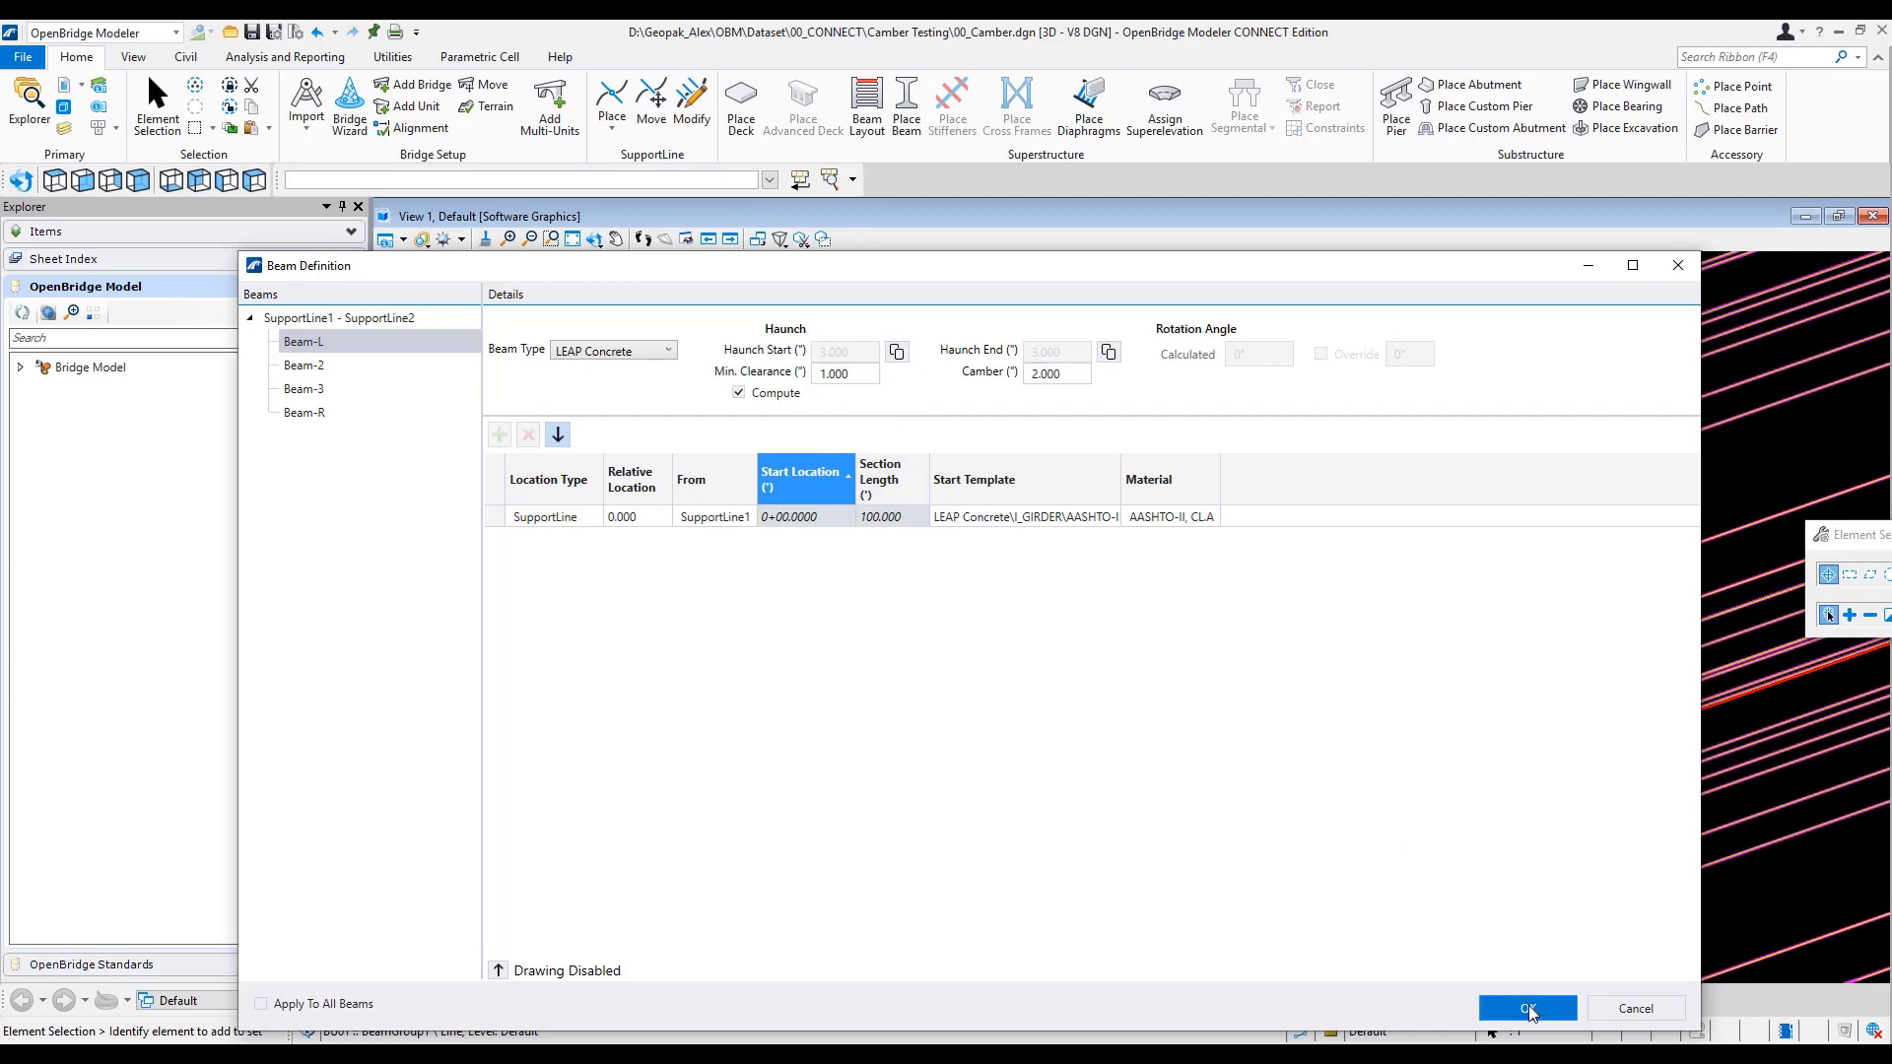
pyautogui.click(691, 524)
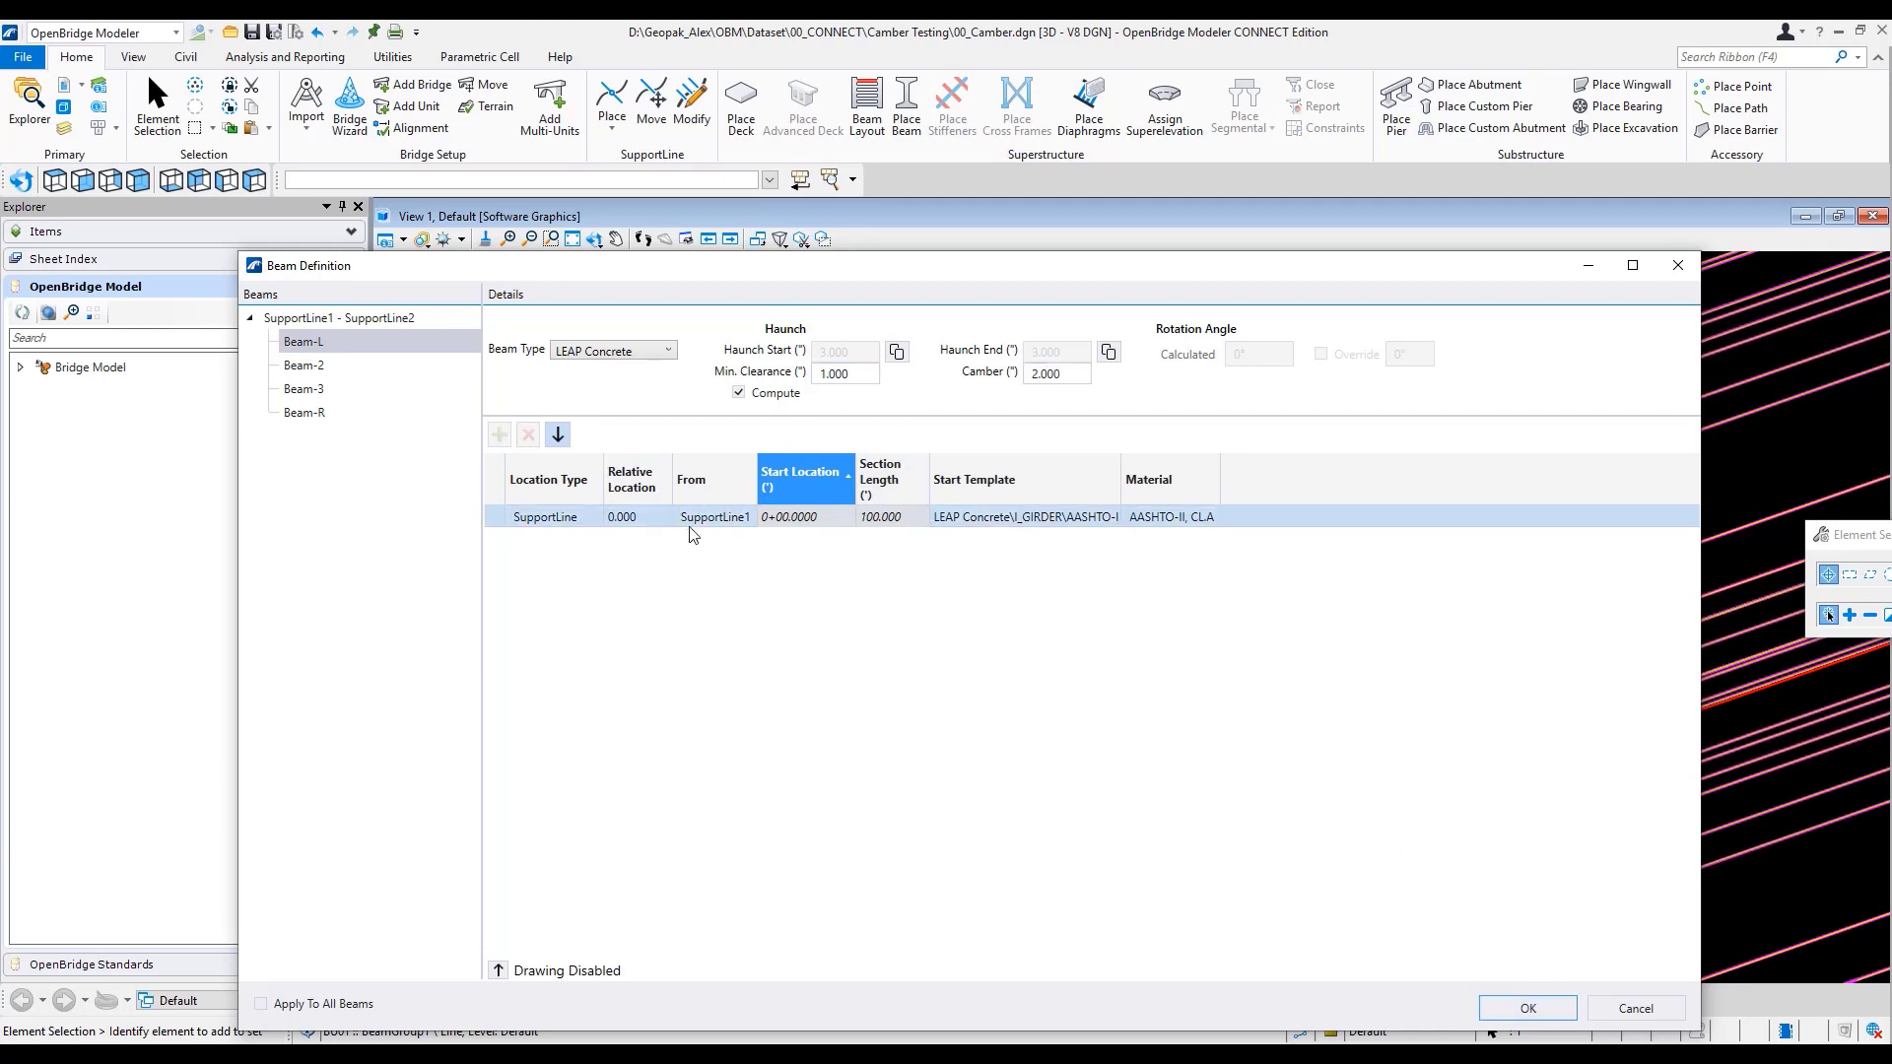
# - Copy Beam-L's computed haunch settings to all other beams of the SupportLine1 - SupportLine2 span and apply the beam definition
pyautogui.click(306, 365)
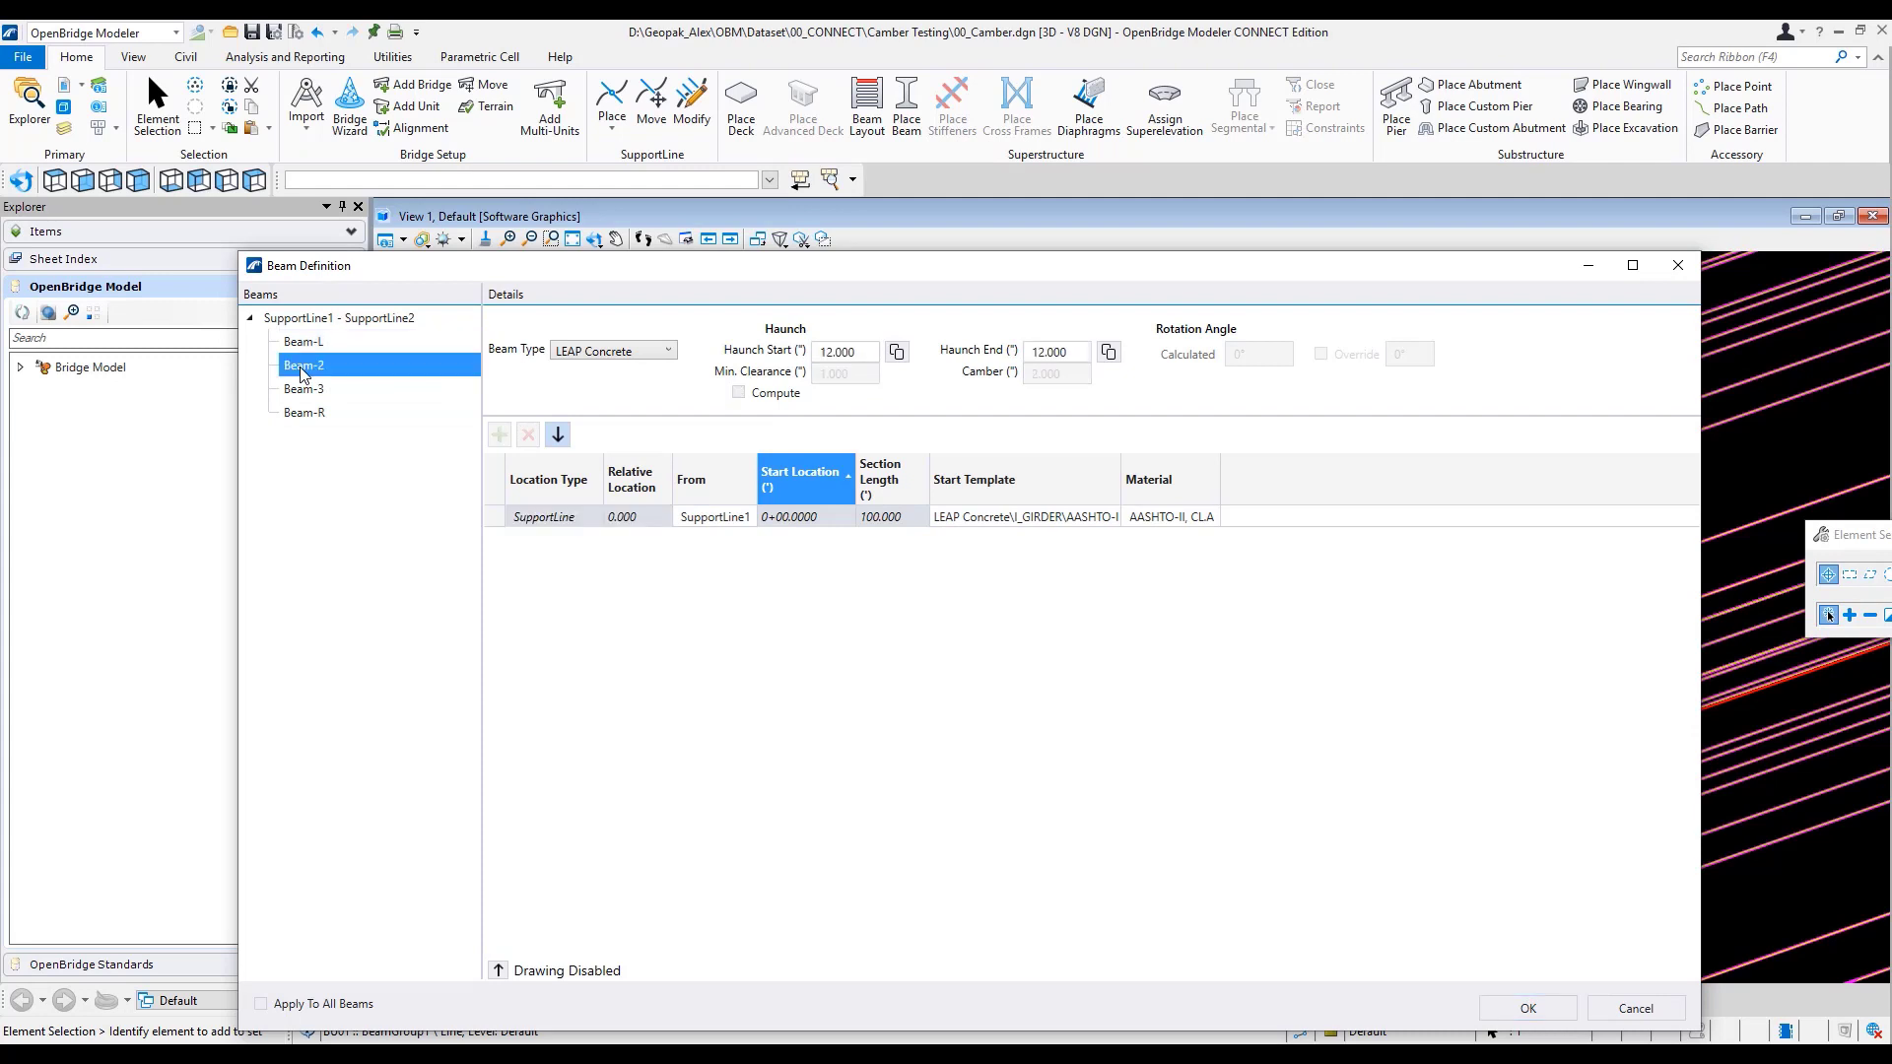
pyautogui.click(306, 341)
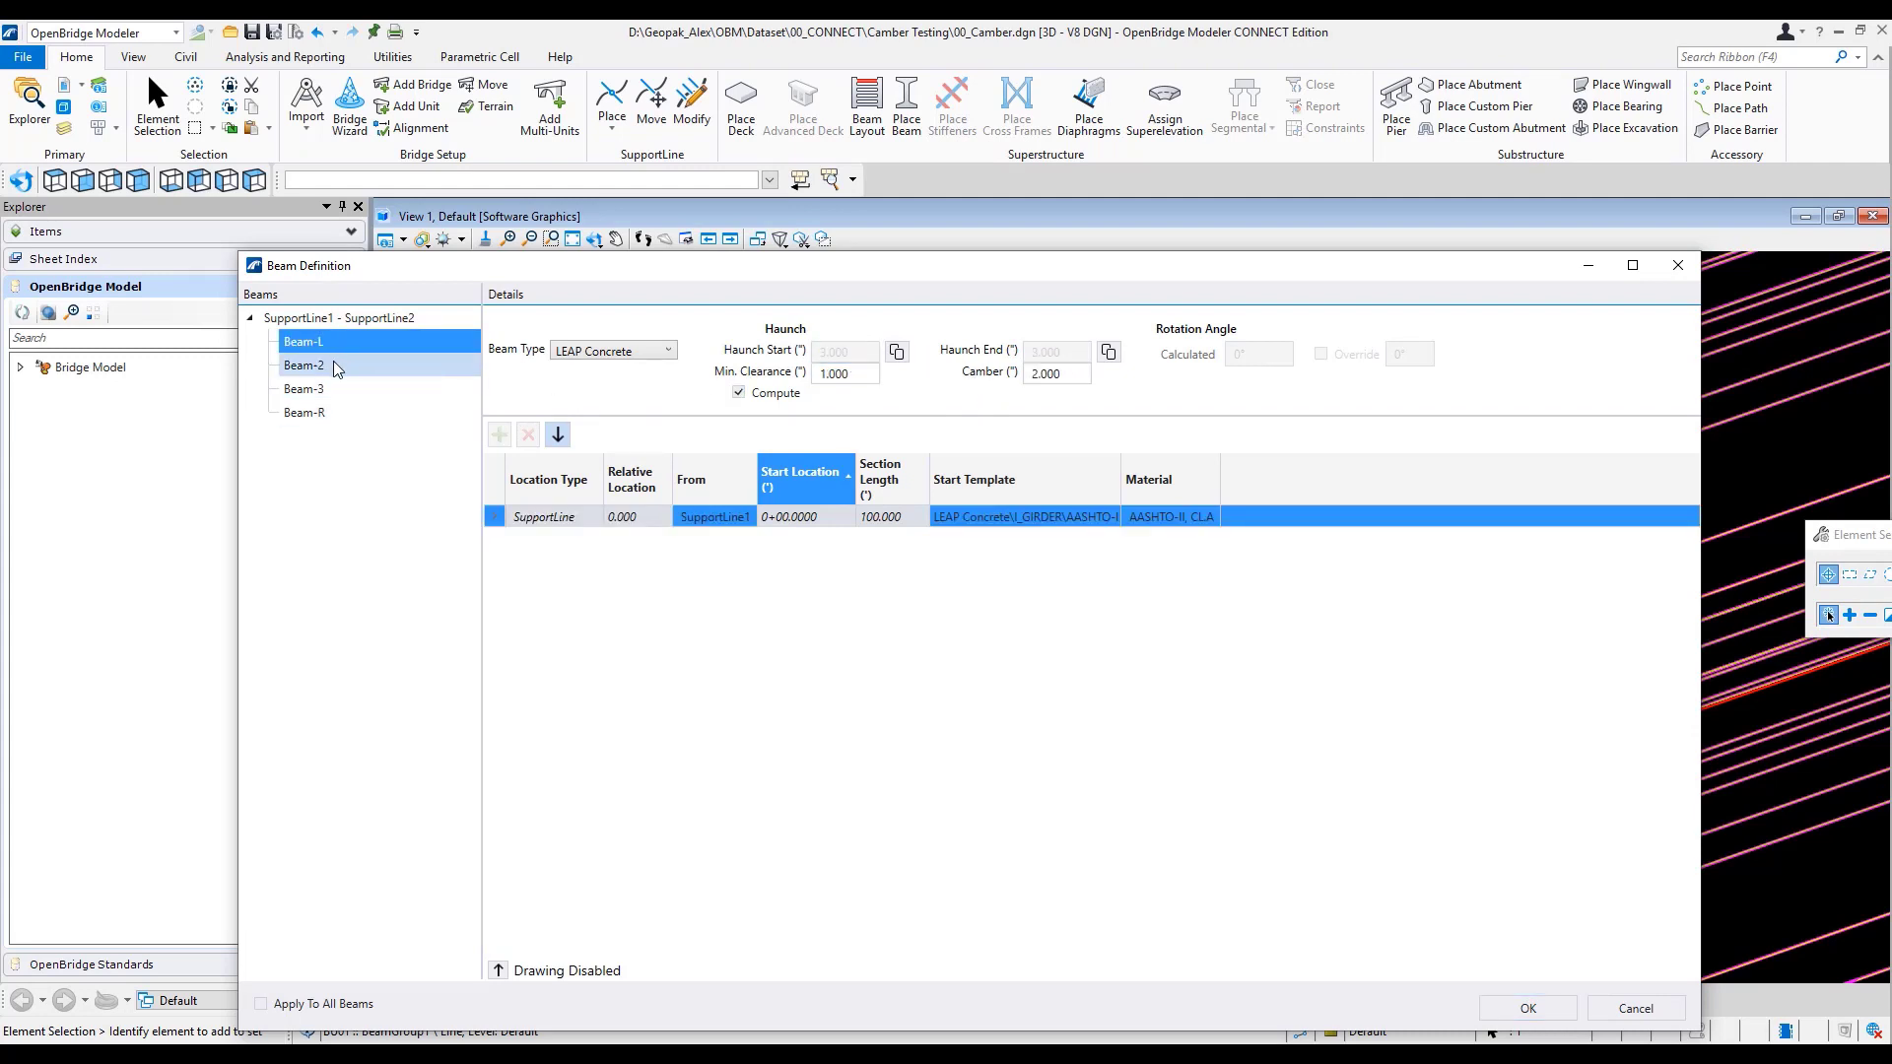
pyautogui.rightClick(349, 346)
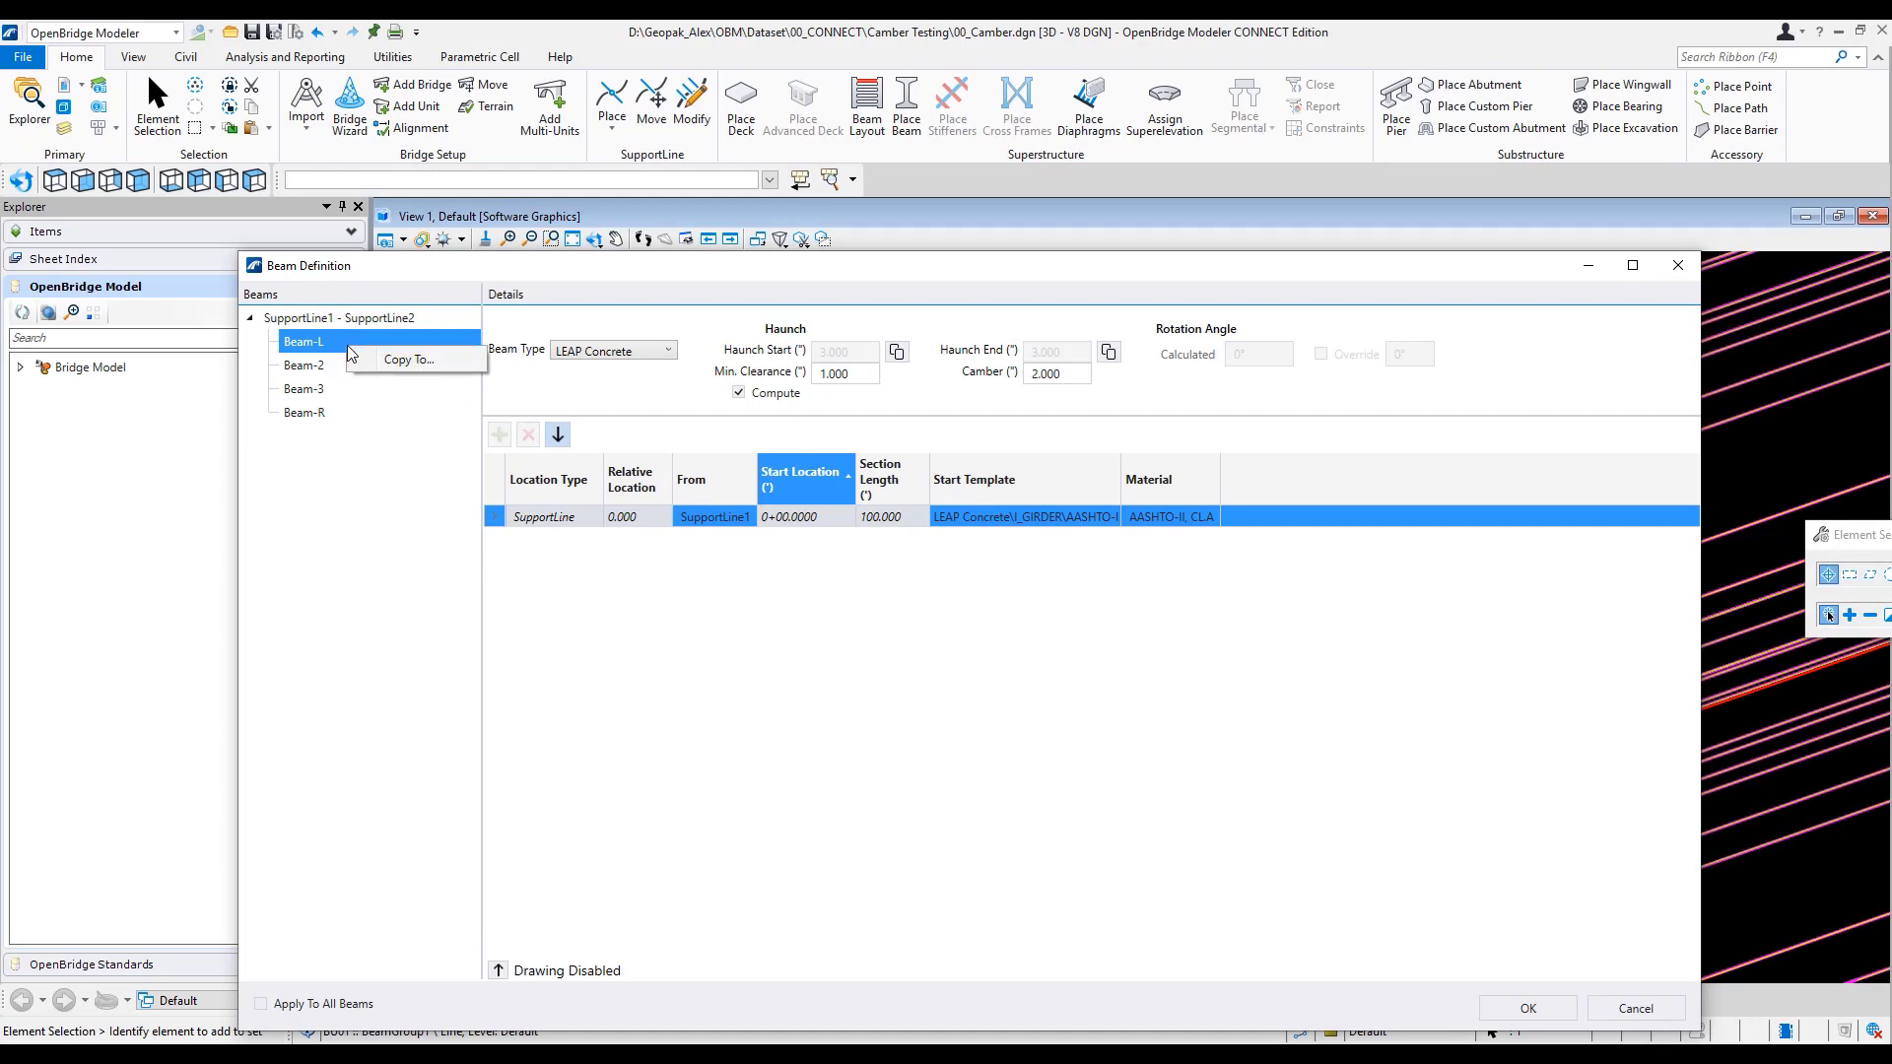
pyautogui.click(428, 363)
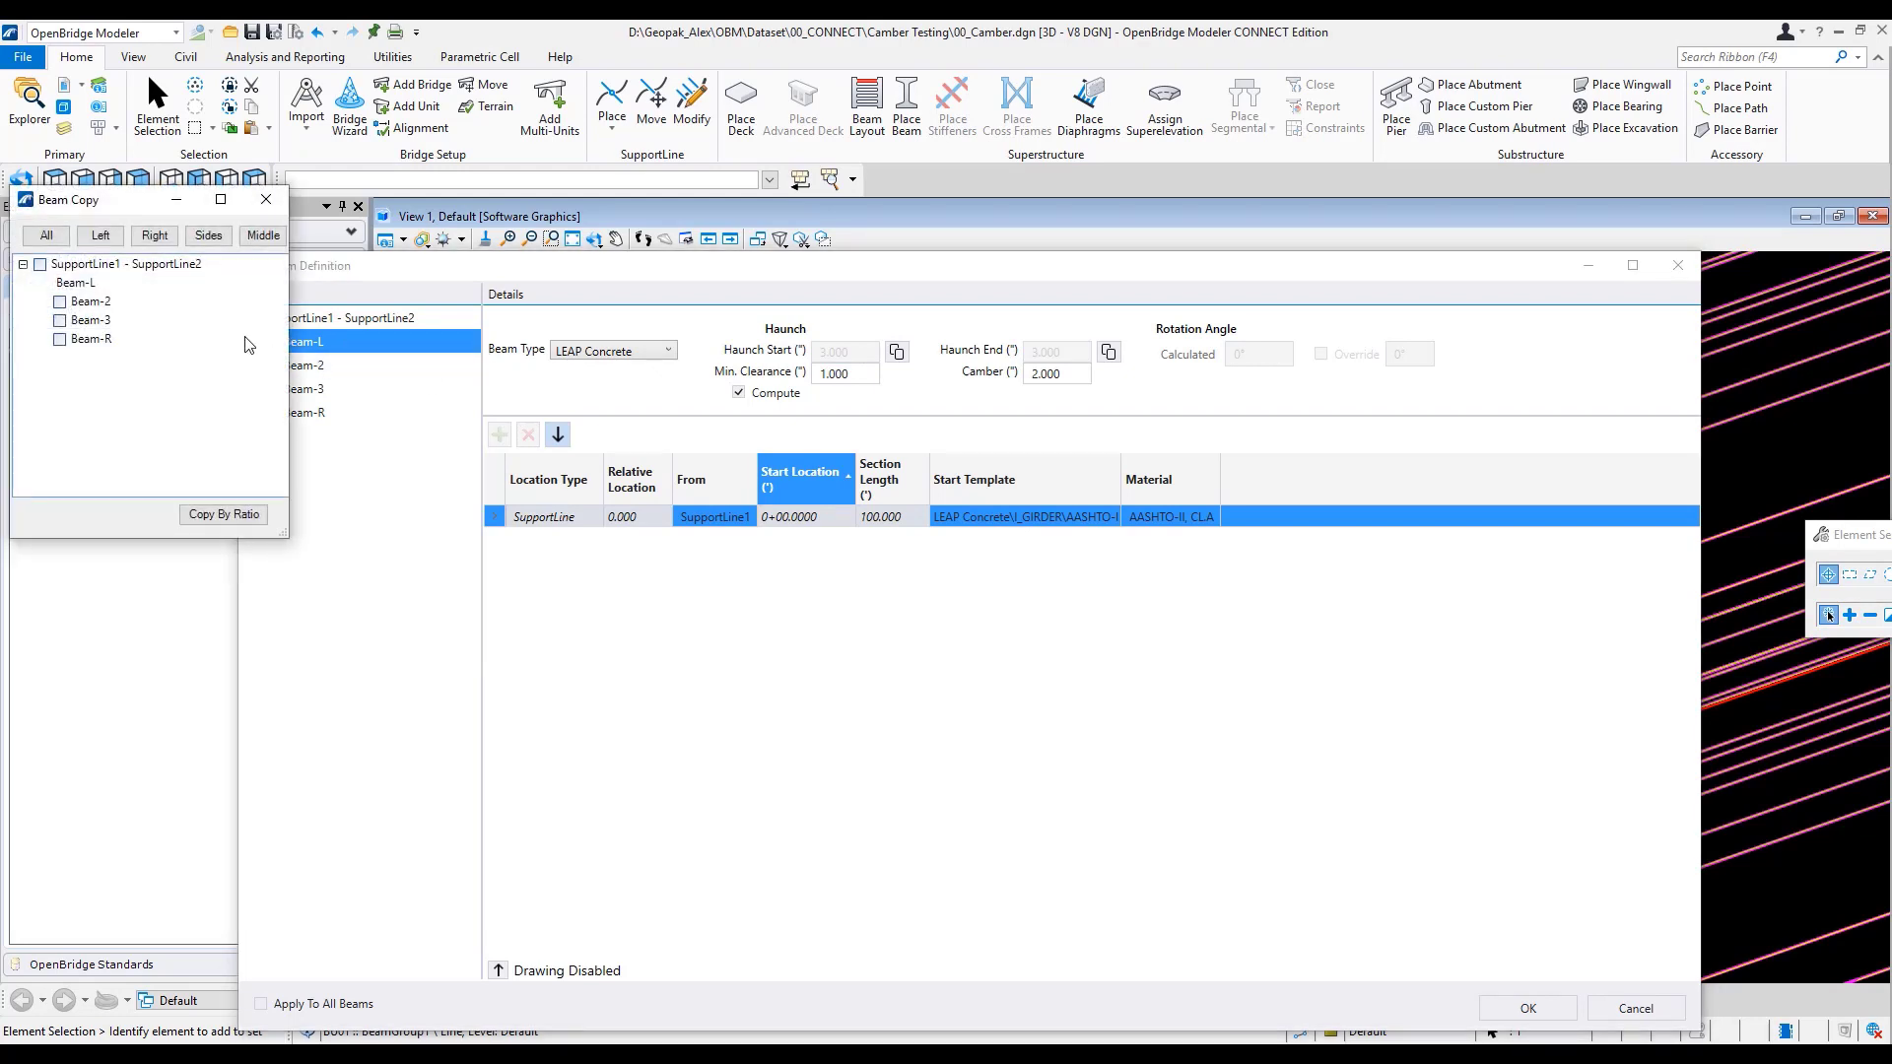
pyautogui.click(39, 264)
pyautogui.click(222, 514)
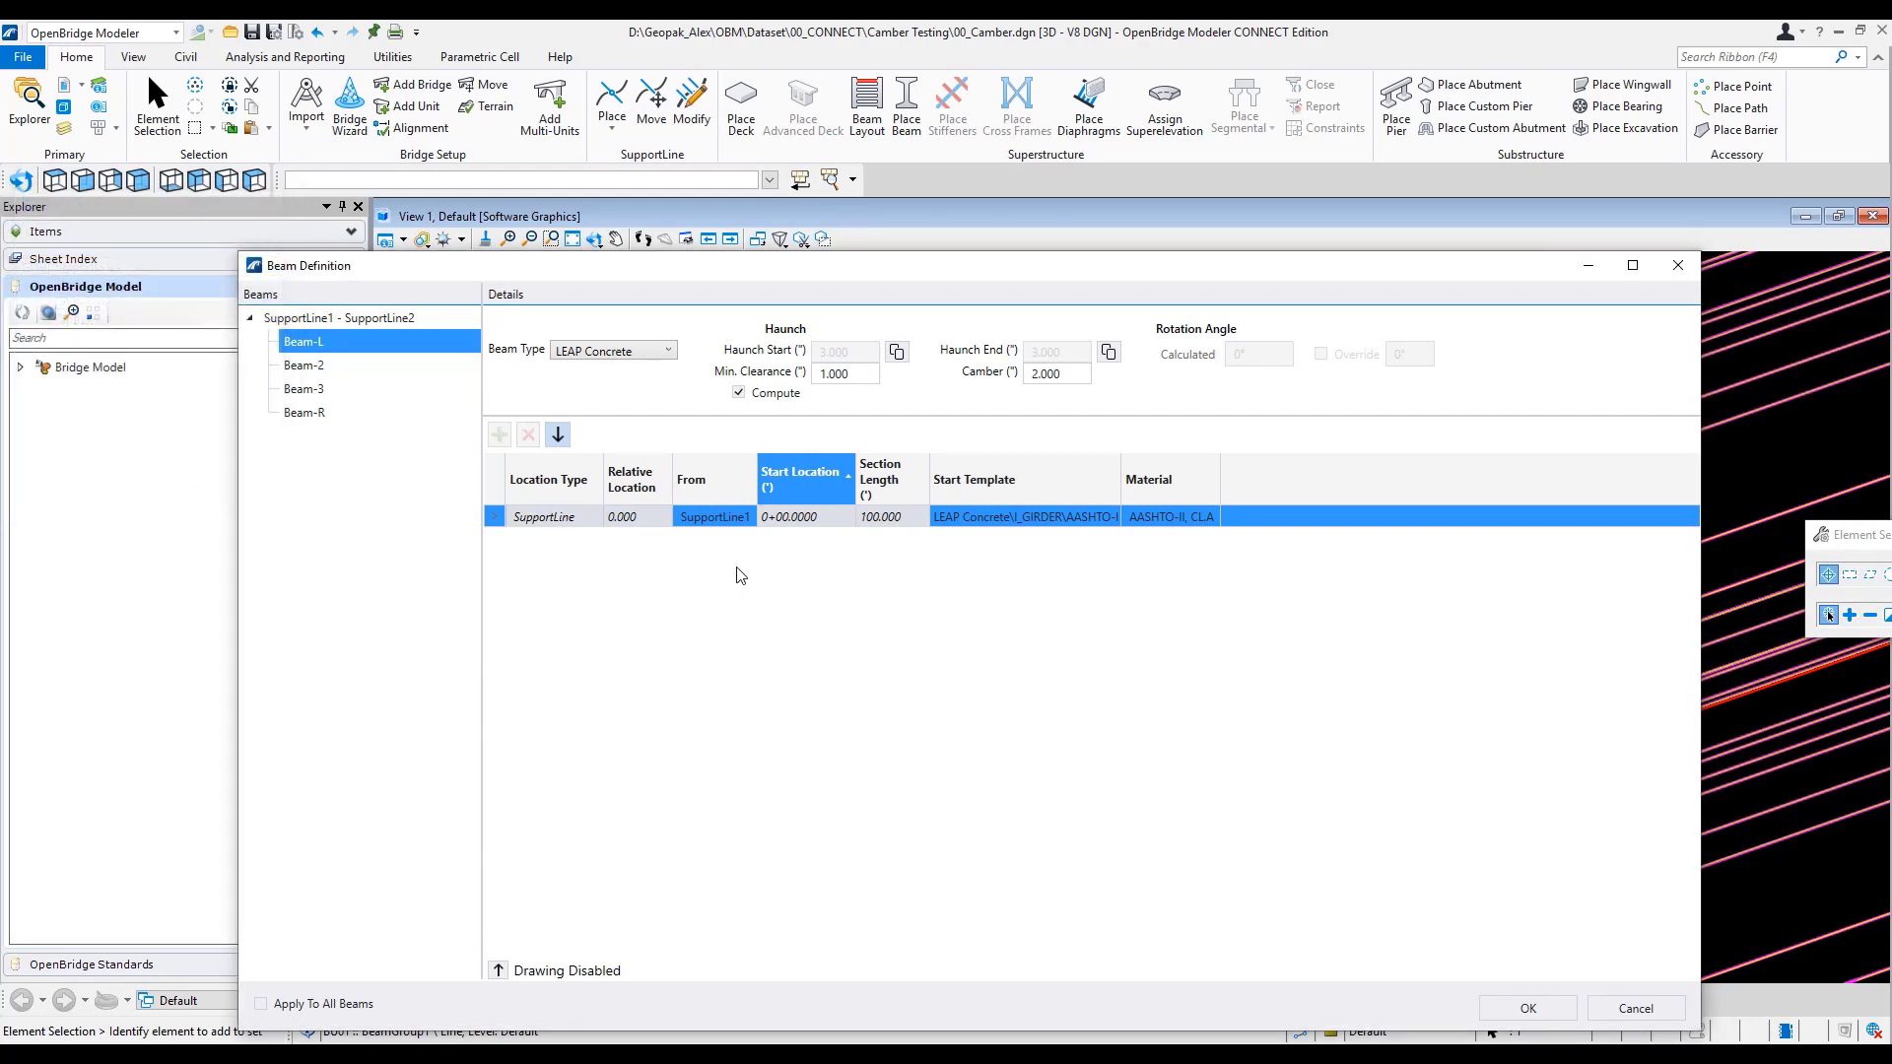
pyautogui.click(1534, 1010)
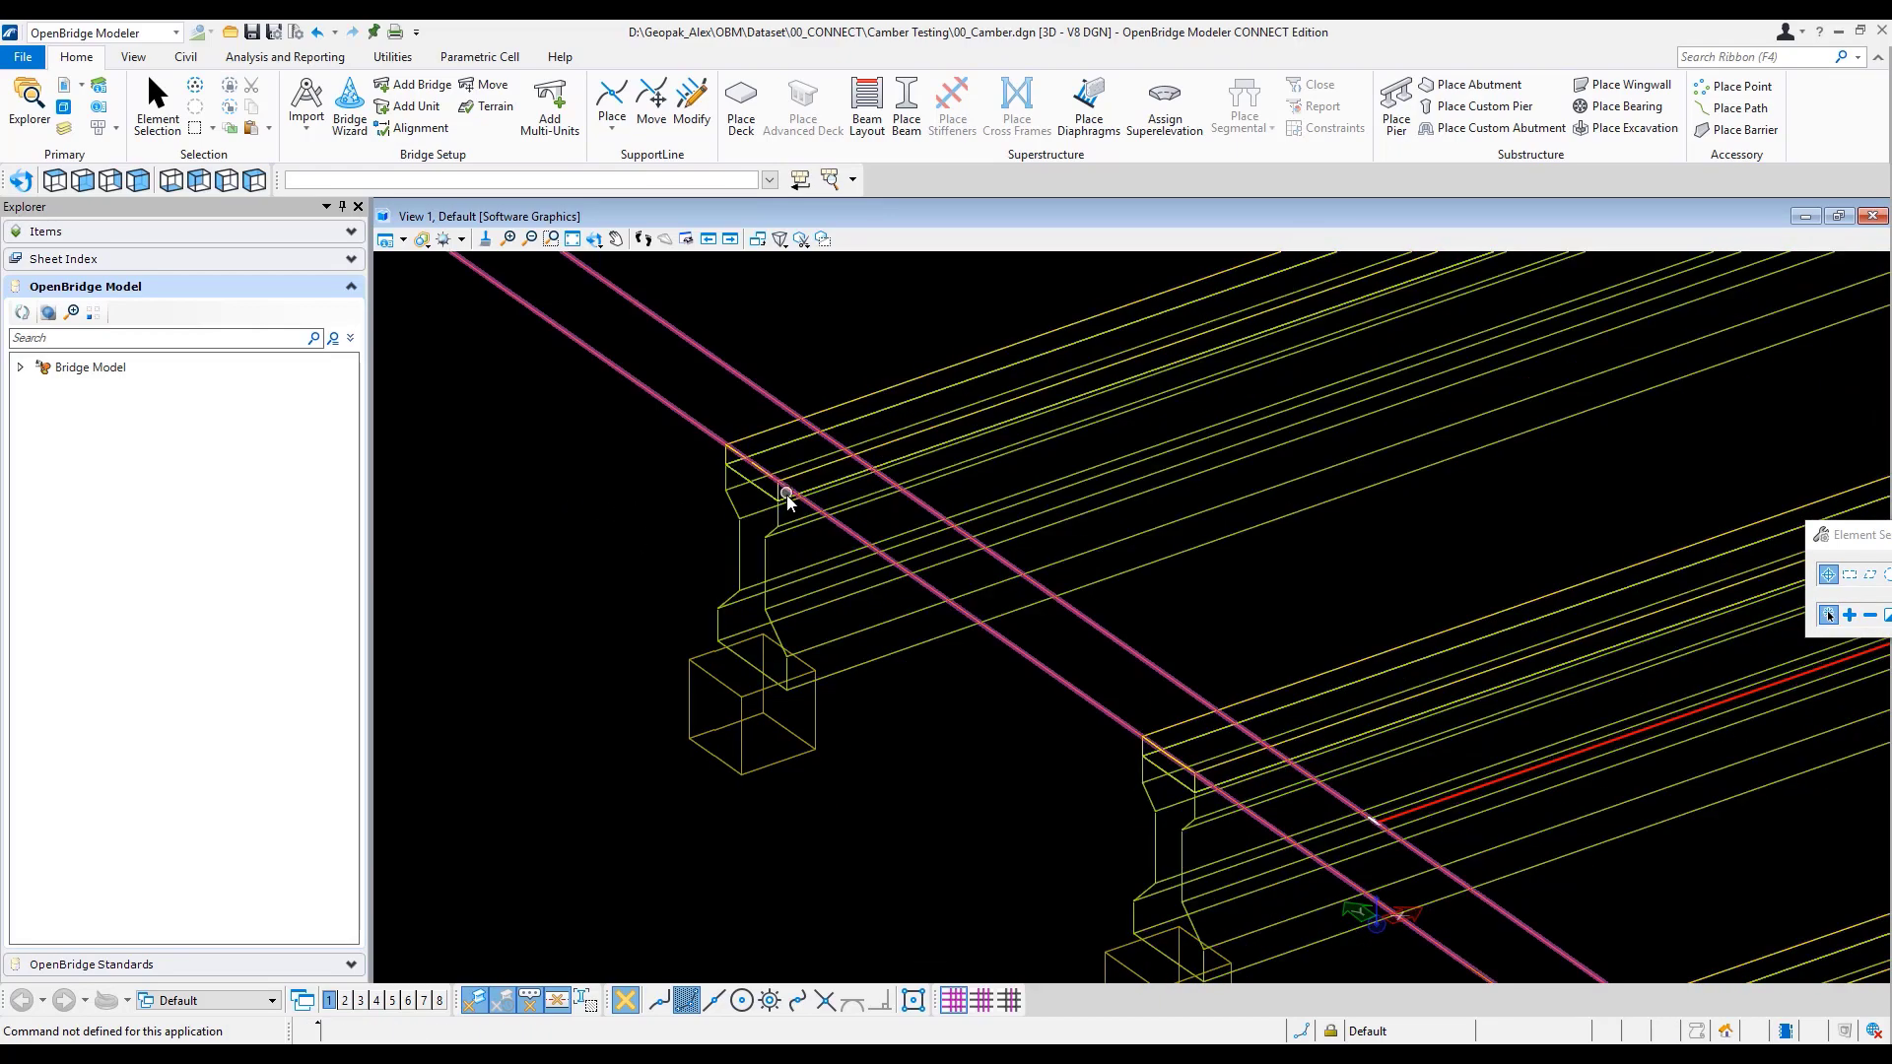
# - Inspect the haunch at the girder end in the model, and generate and review the materials quantity report for the active bridge and unit
pyautogui.scroll(2, 784, 496)
pyautogui.scroll(1, 785, 497)
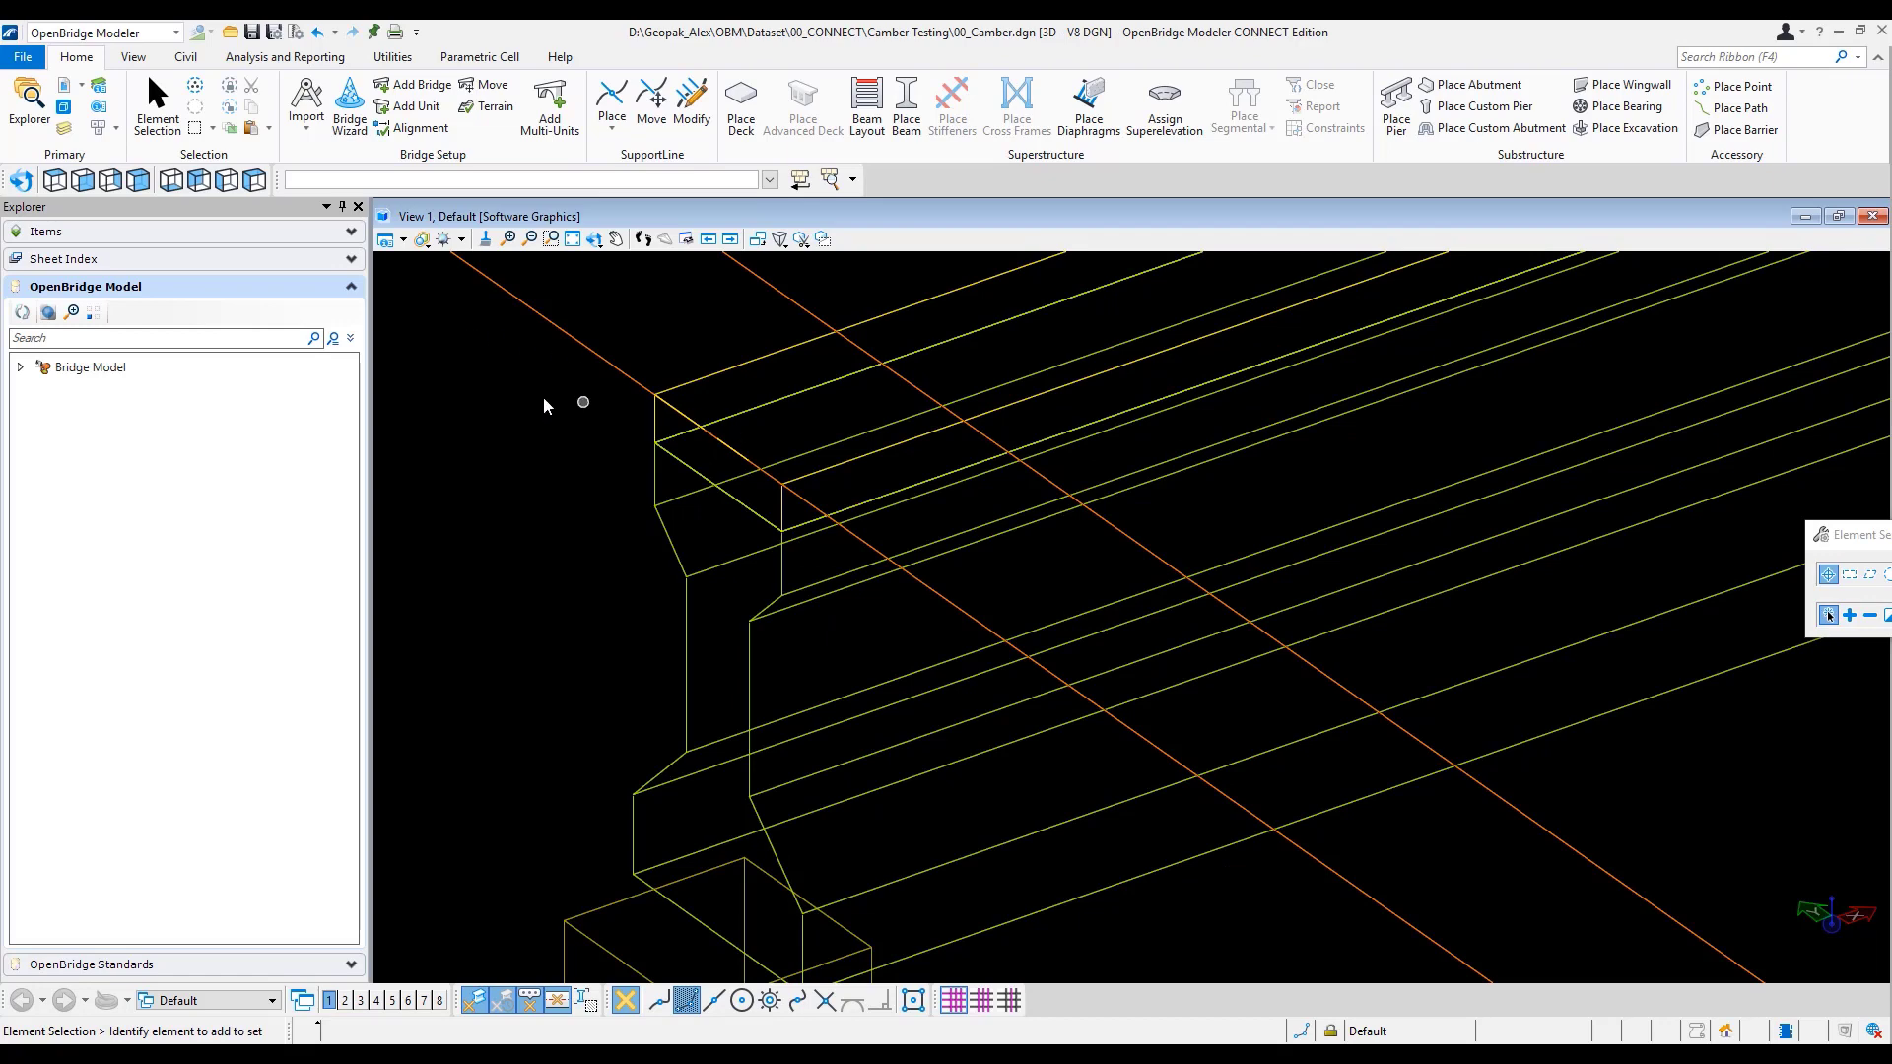
pyautogui.middleClick(786, 528)
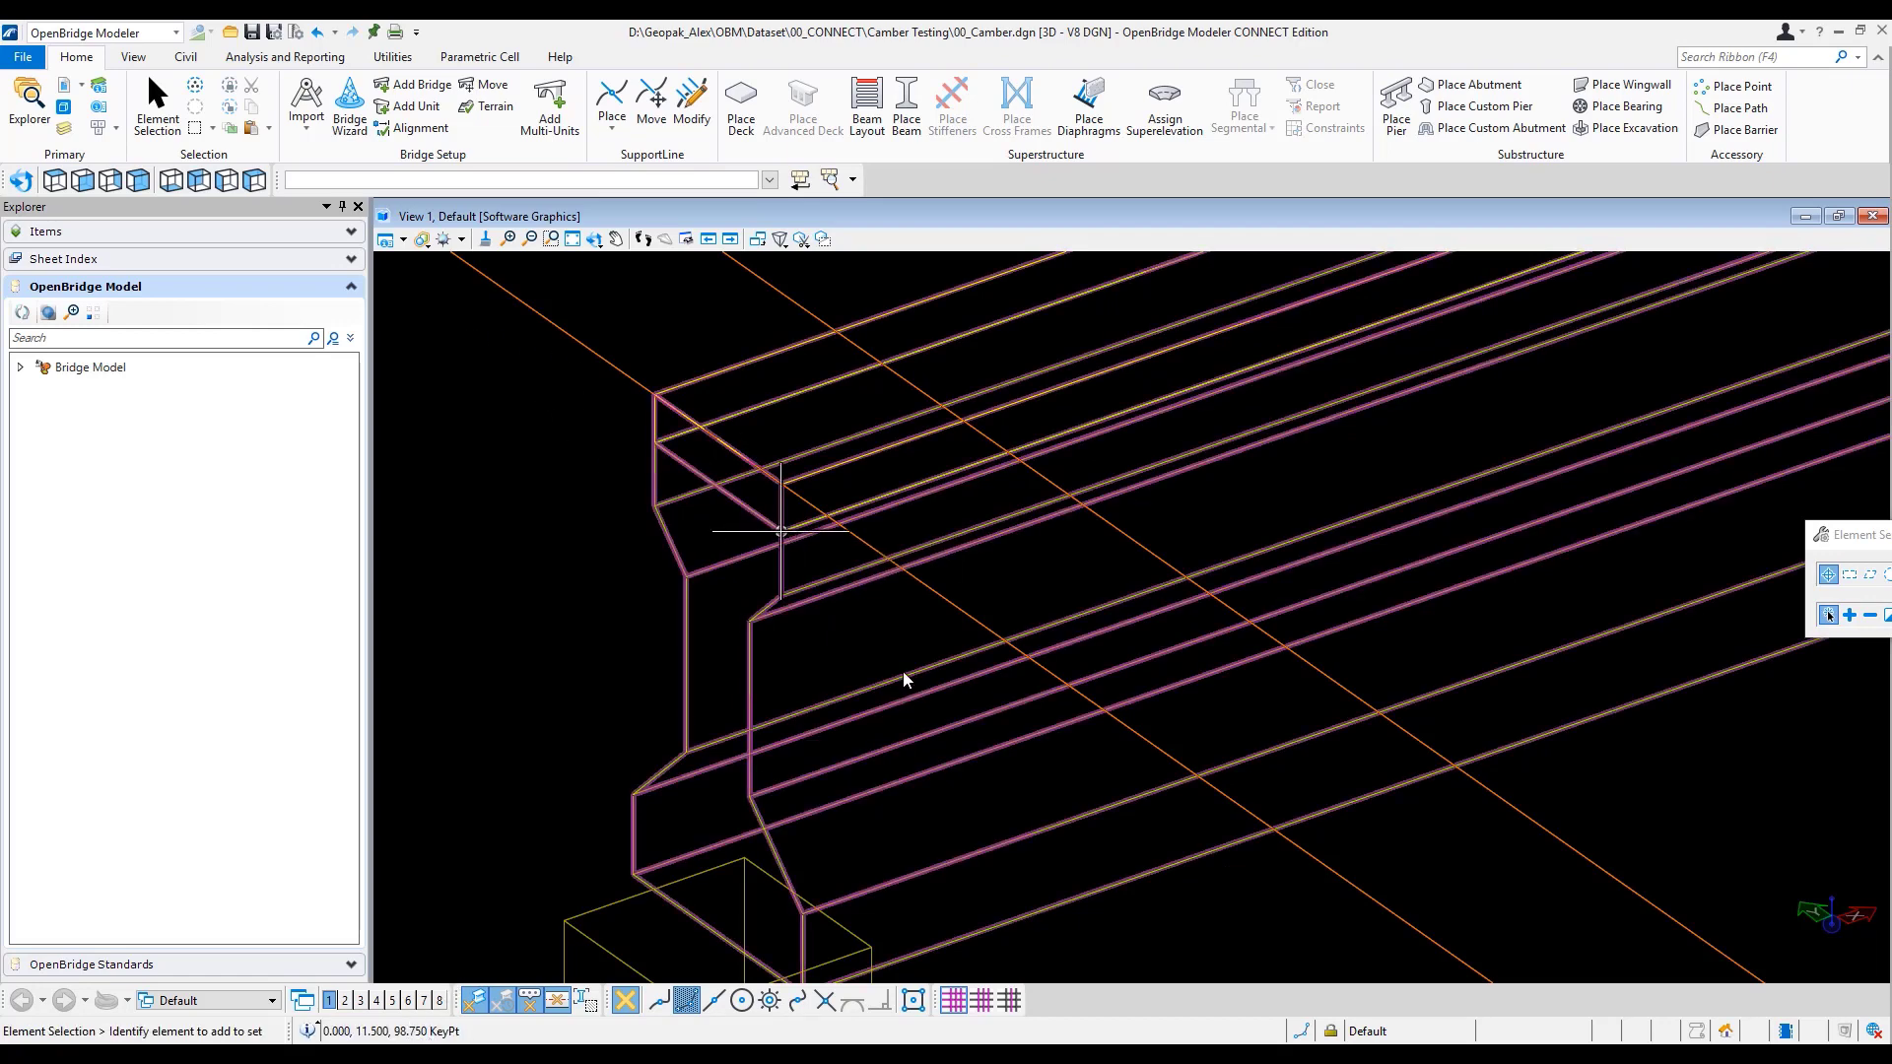
pyautogui.scroll(-4, 1144, 771)
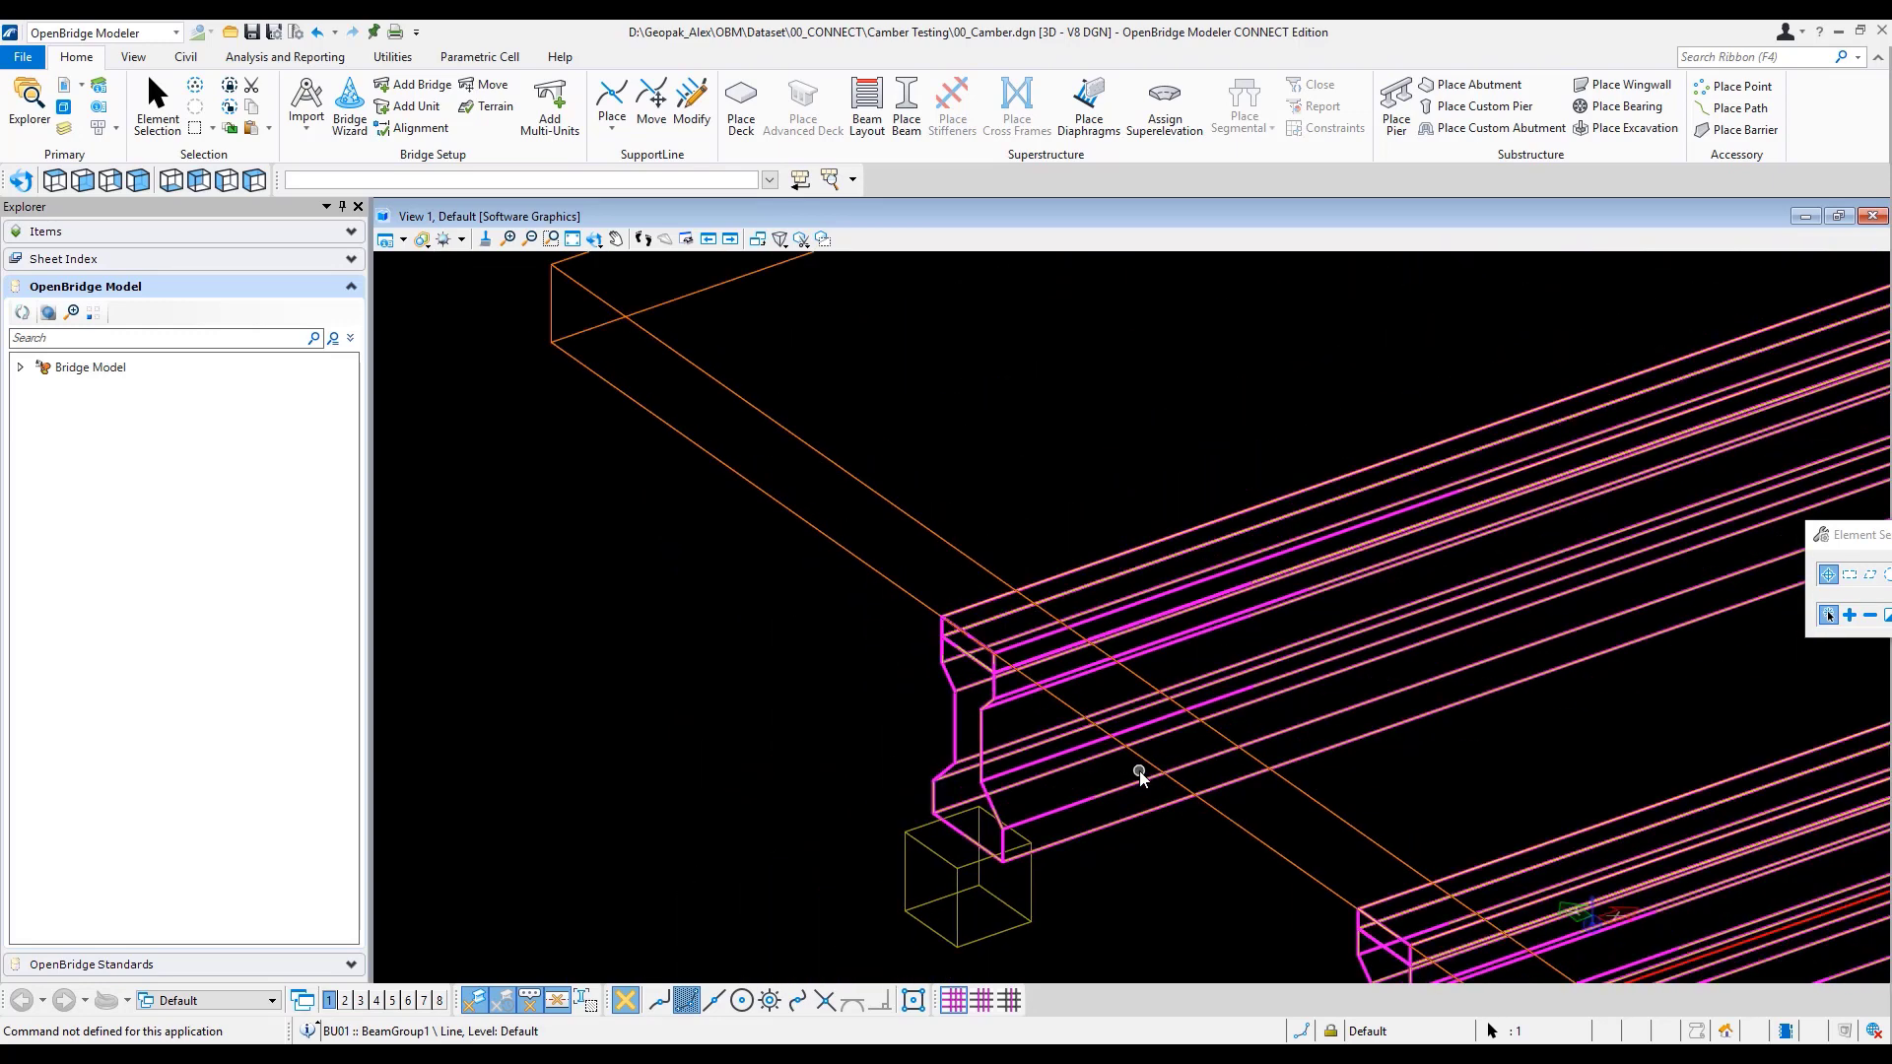
pyautogui.scroll(-4, 1139, 771)
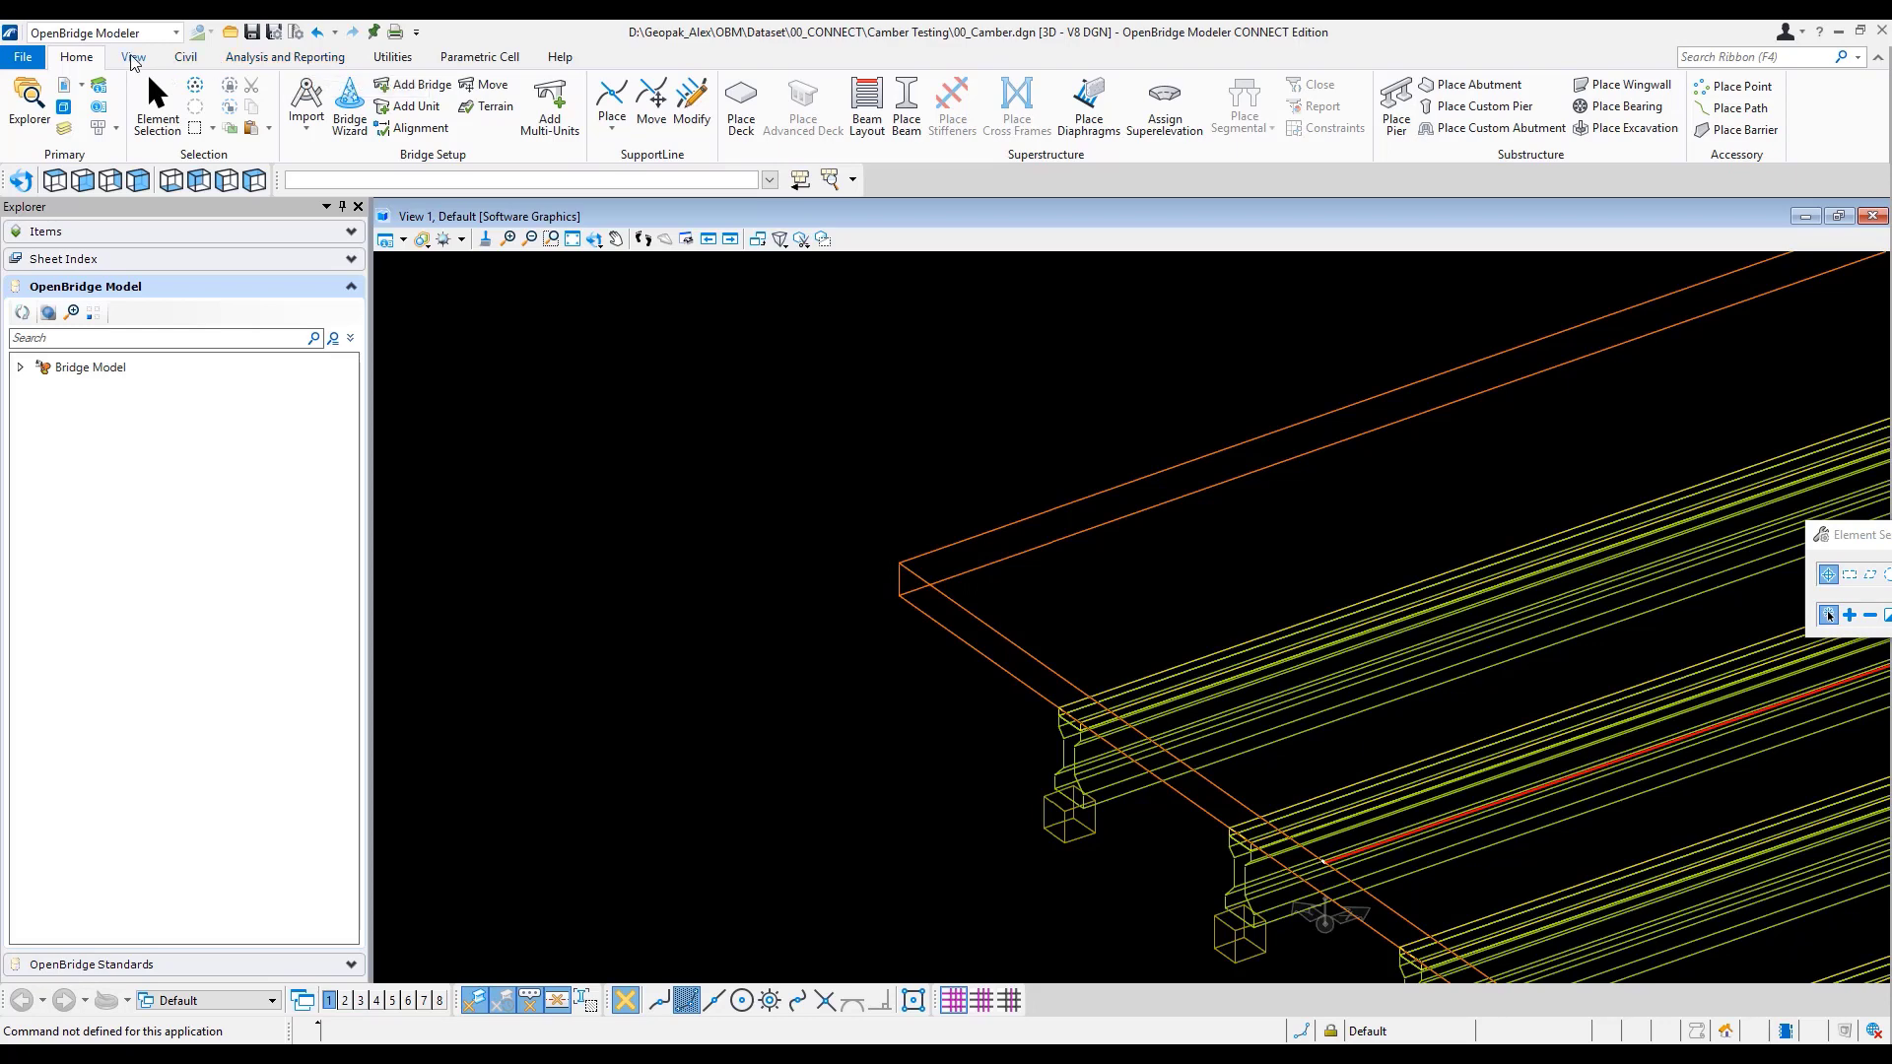
pyautogui.click(252, 59)
pyautogui.click(69, 115)
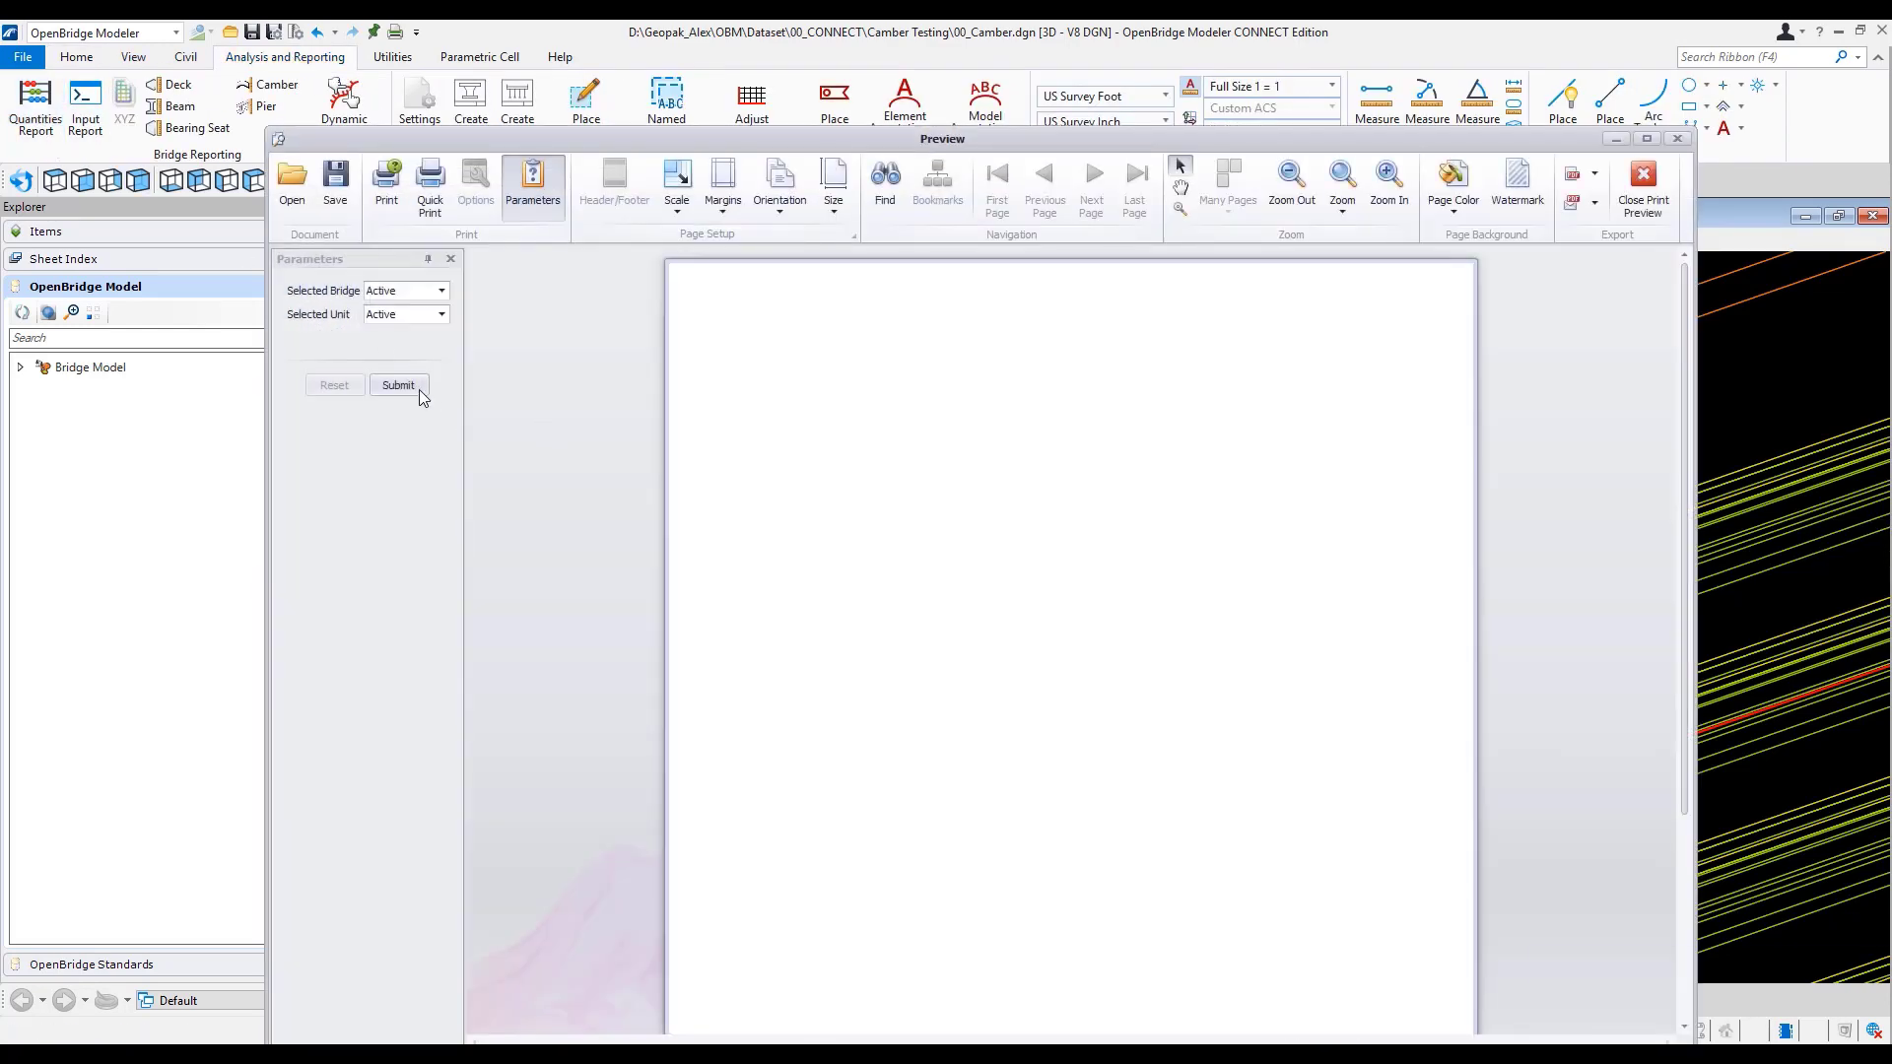
pyautogui.click(420, 390)
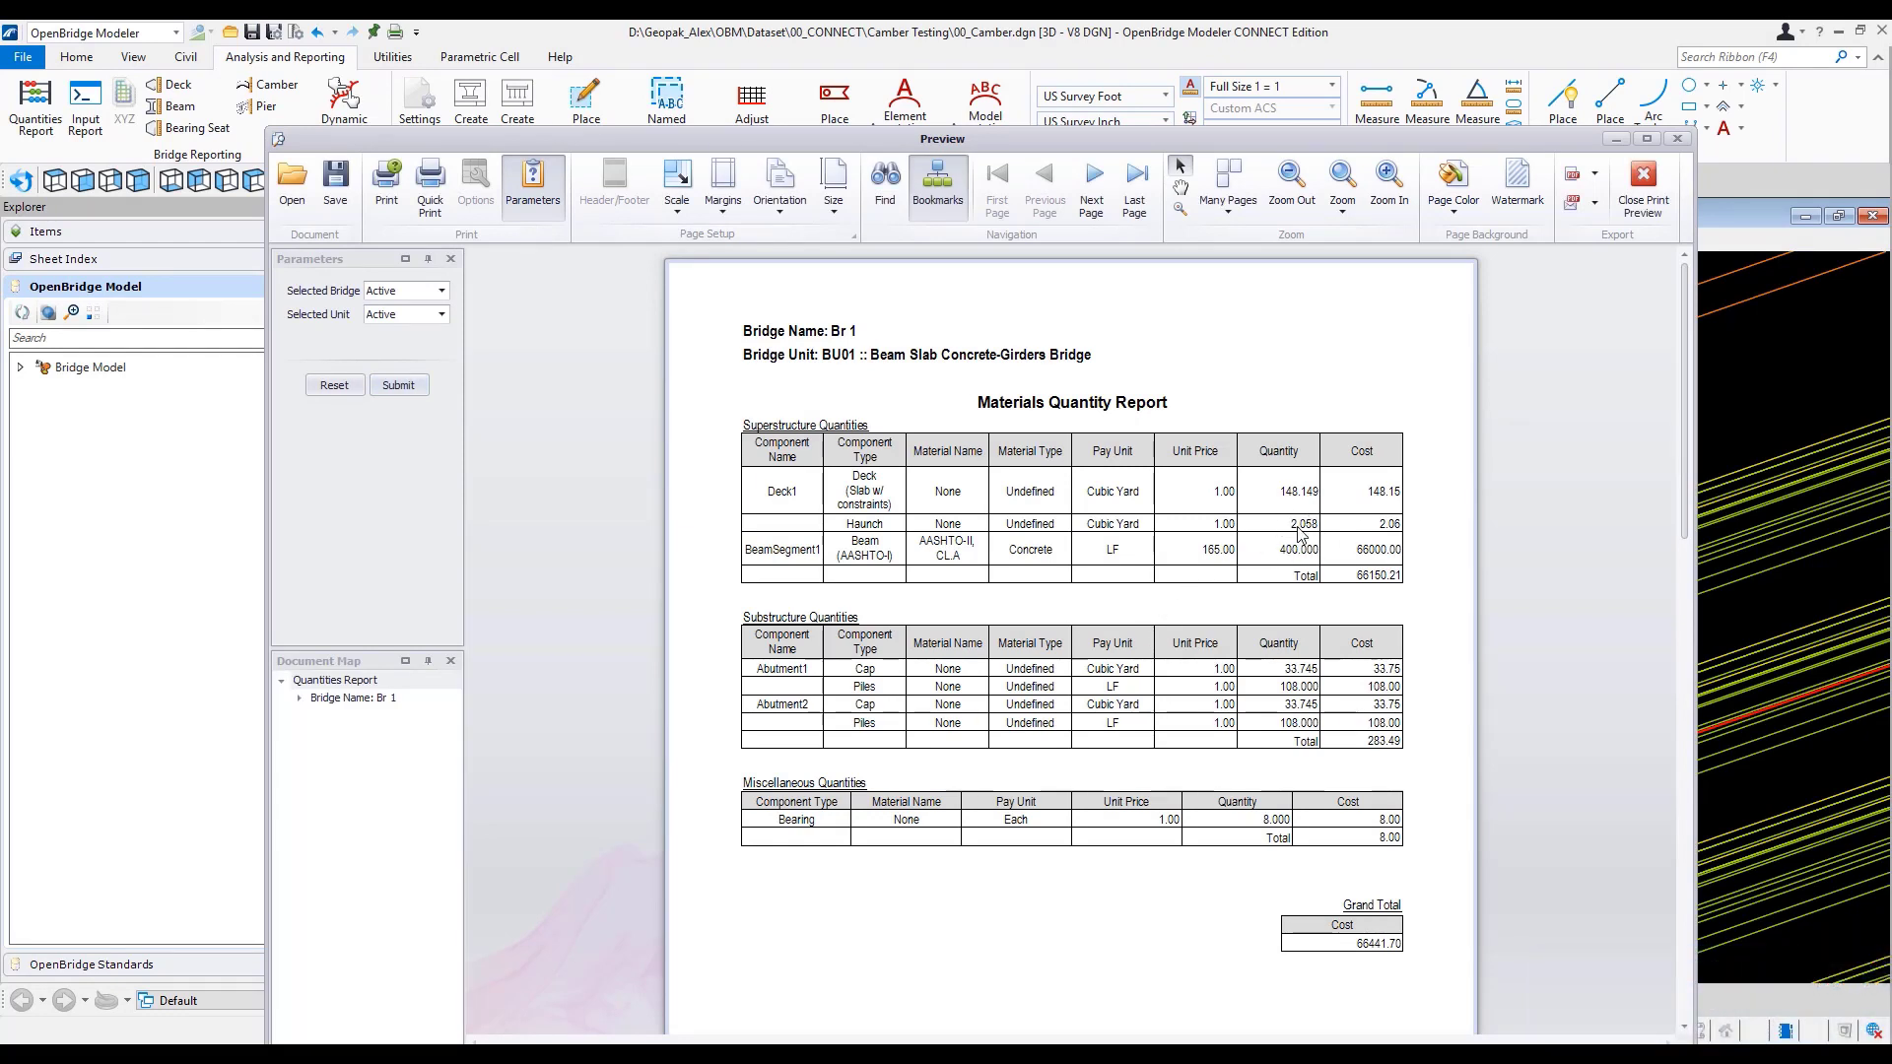
pyautogui.click(1643, 192)
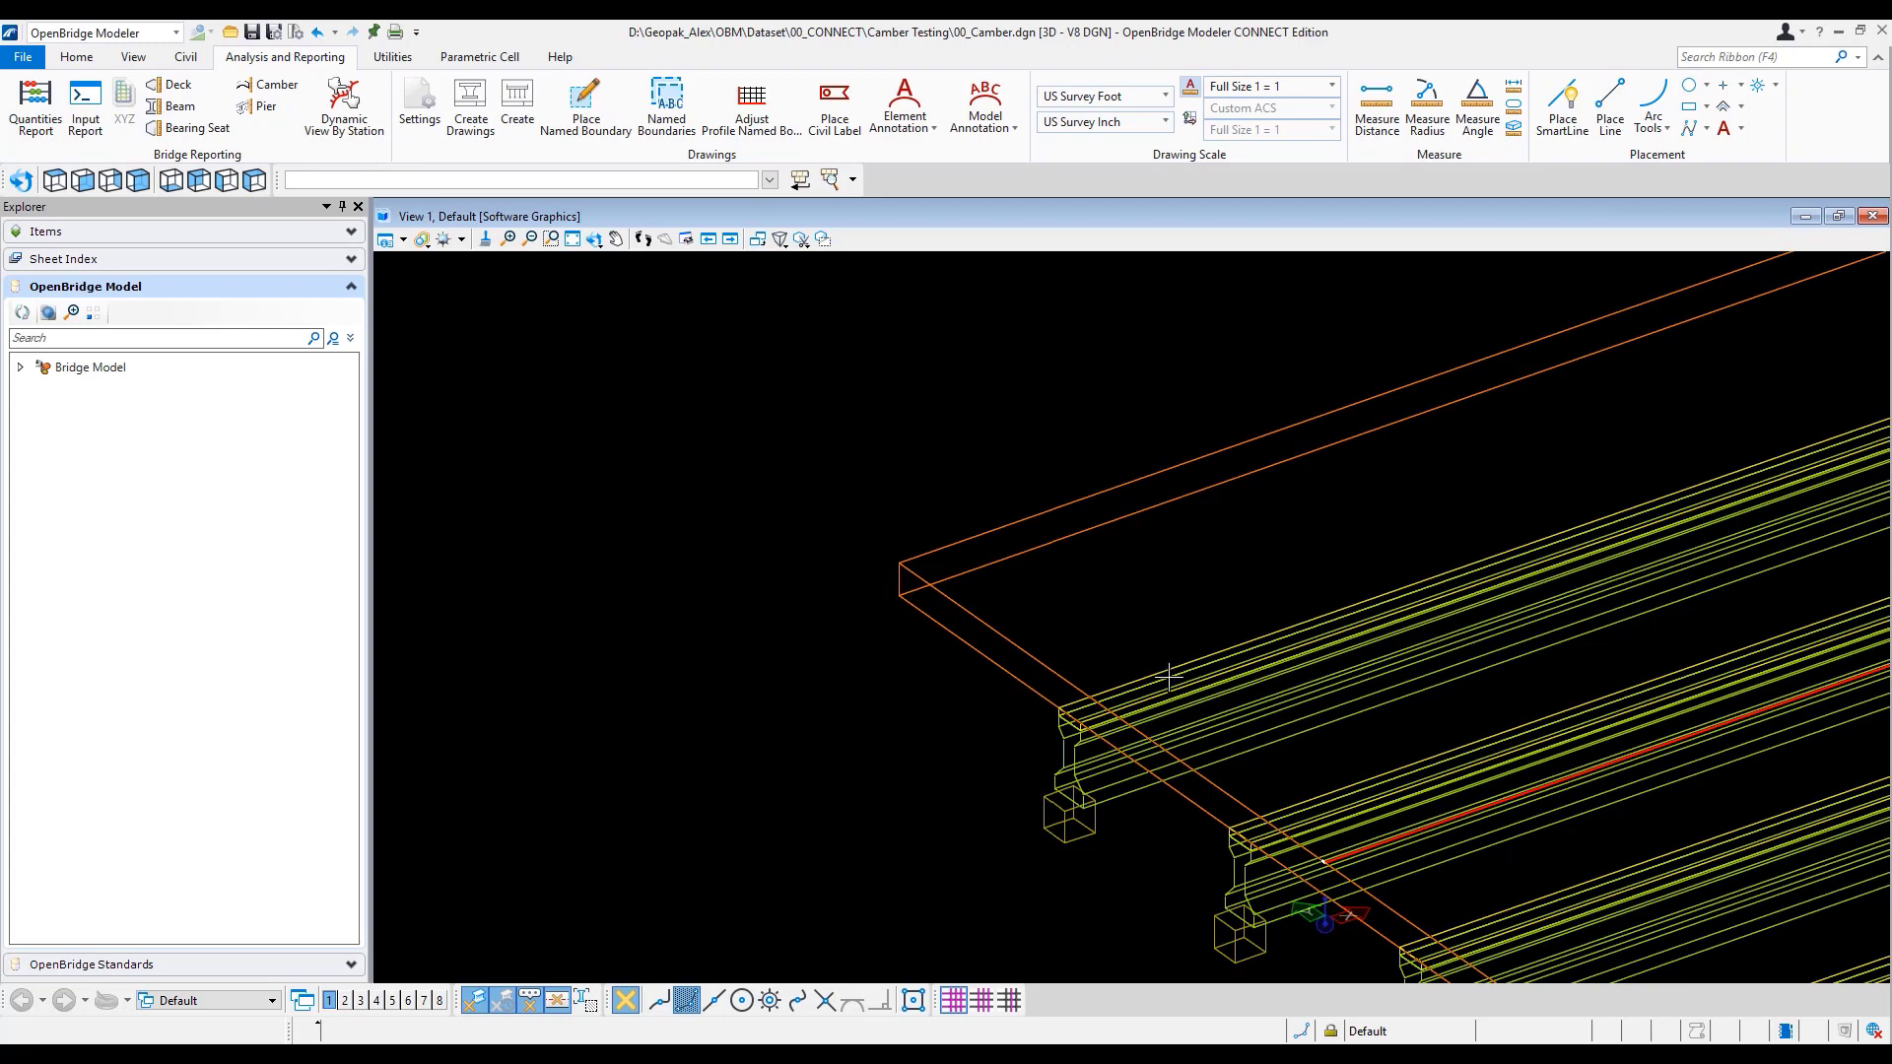
# - In the beam camber and deflections settings, set a 2-inch camber for all beams of BeamGroup1 and review the camber deflections report
pyautogui.scroll(-2, 1313, 734)
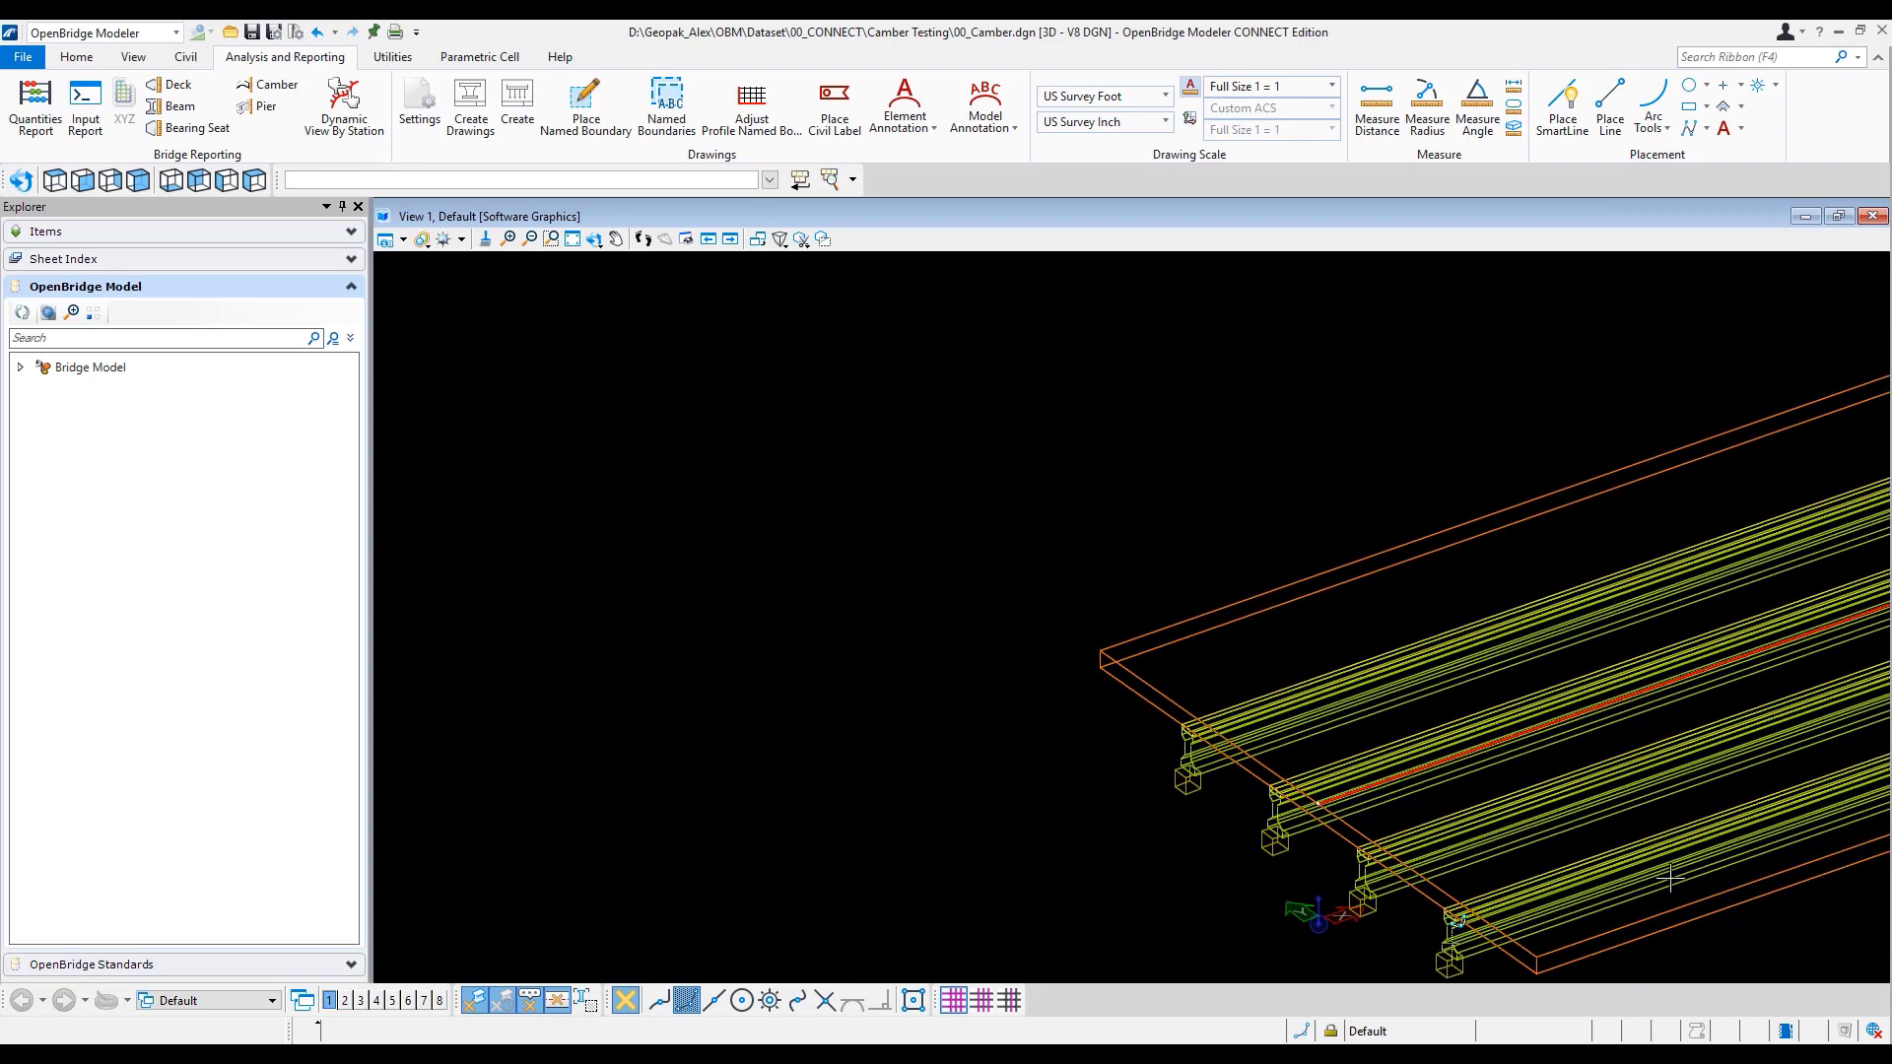
pyautogui.scroll(2, 1792, 927)
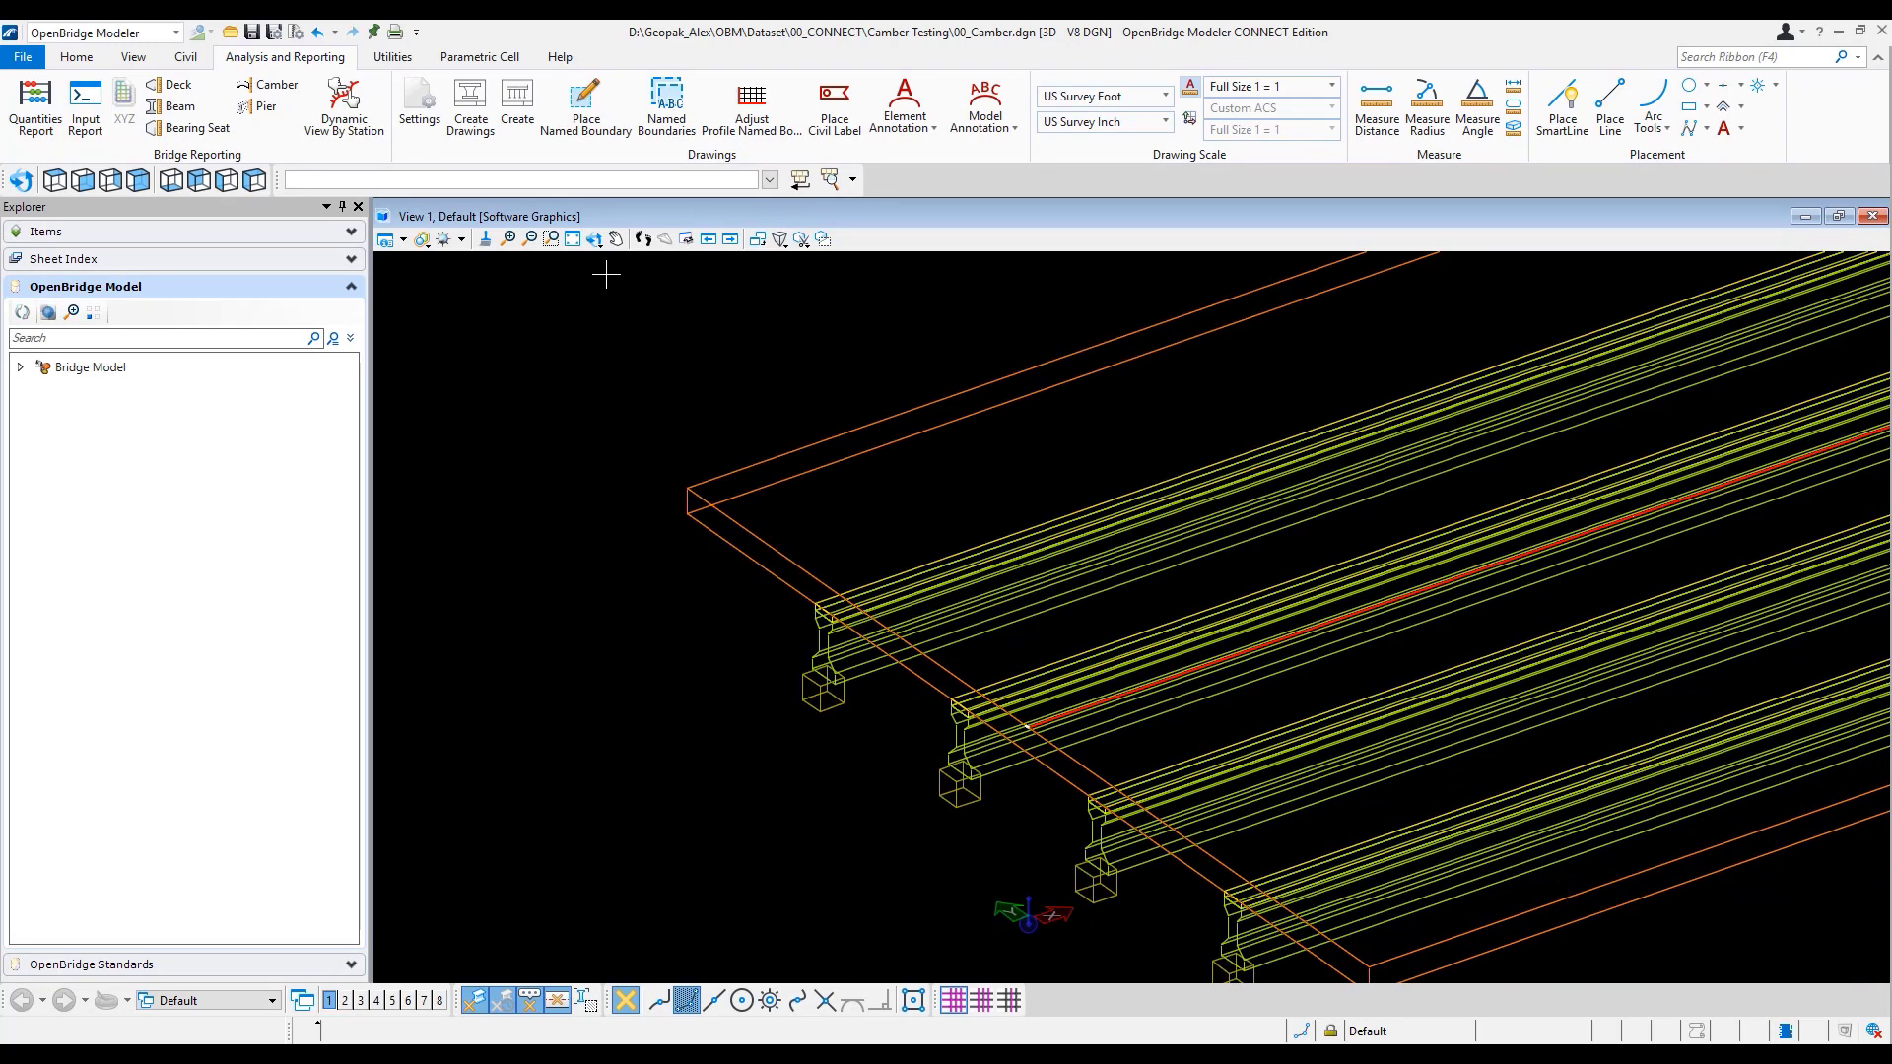
pyautogui.click(277, 89)
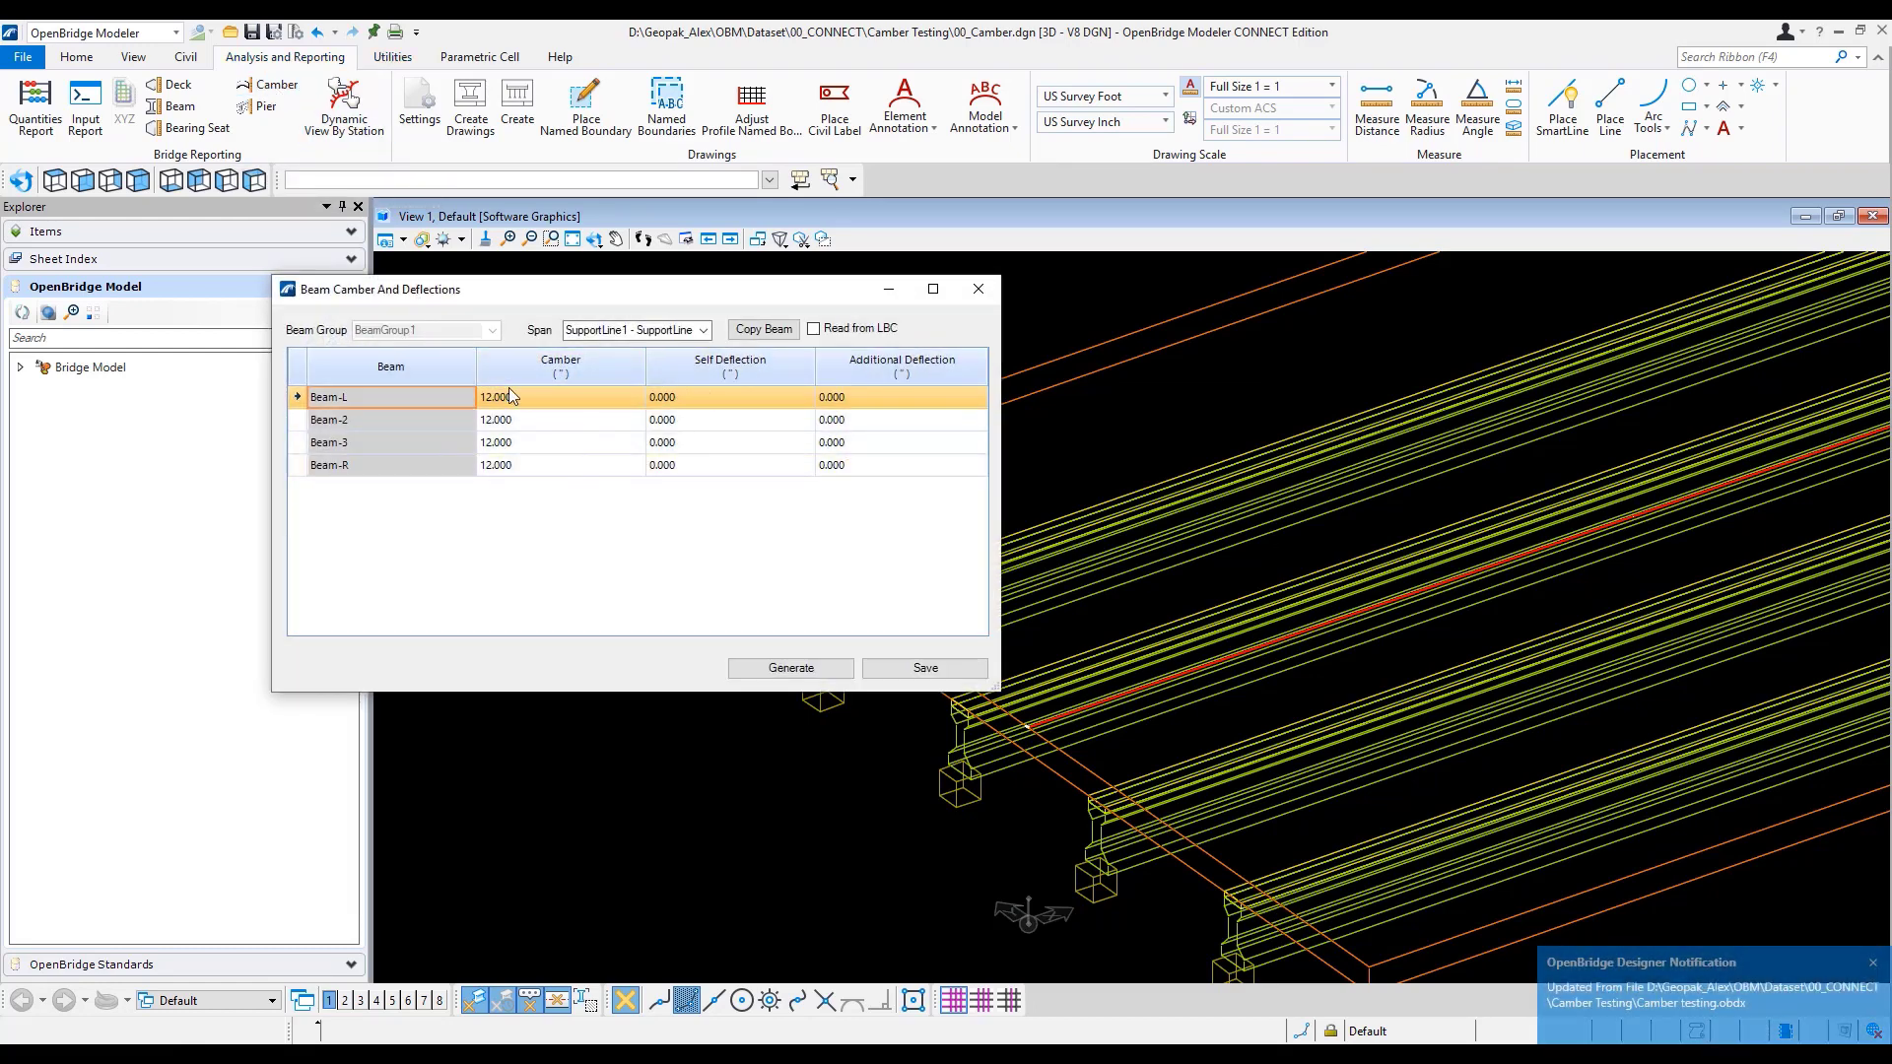
pyautogui.click(519, 398)
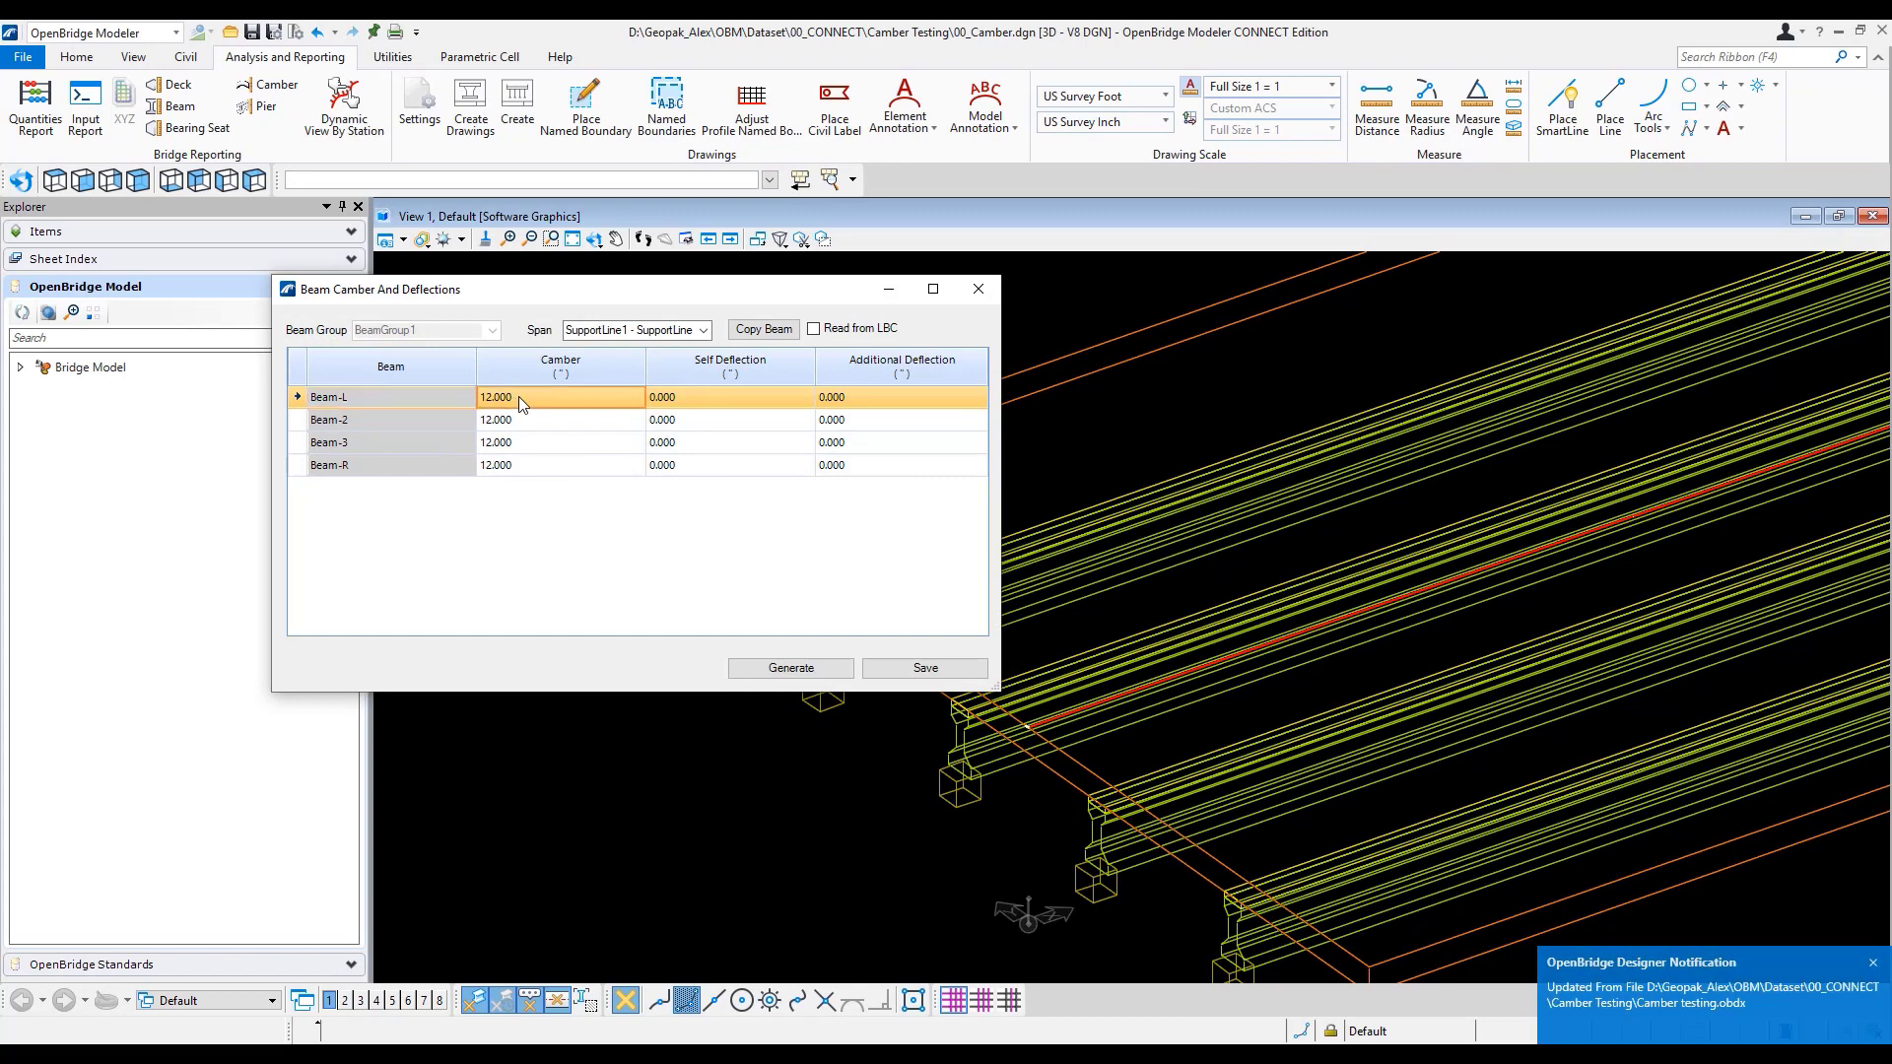
pyautogui.write('2')
pyautogui.press('Tab')
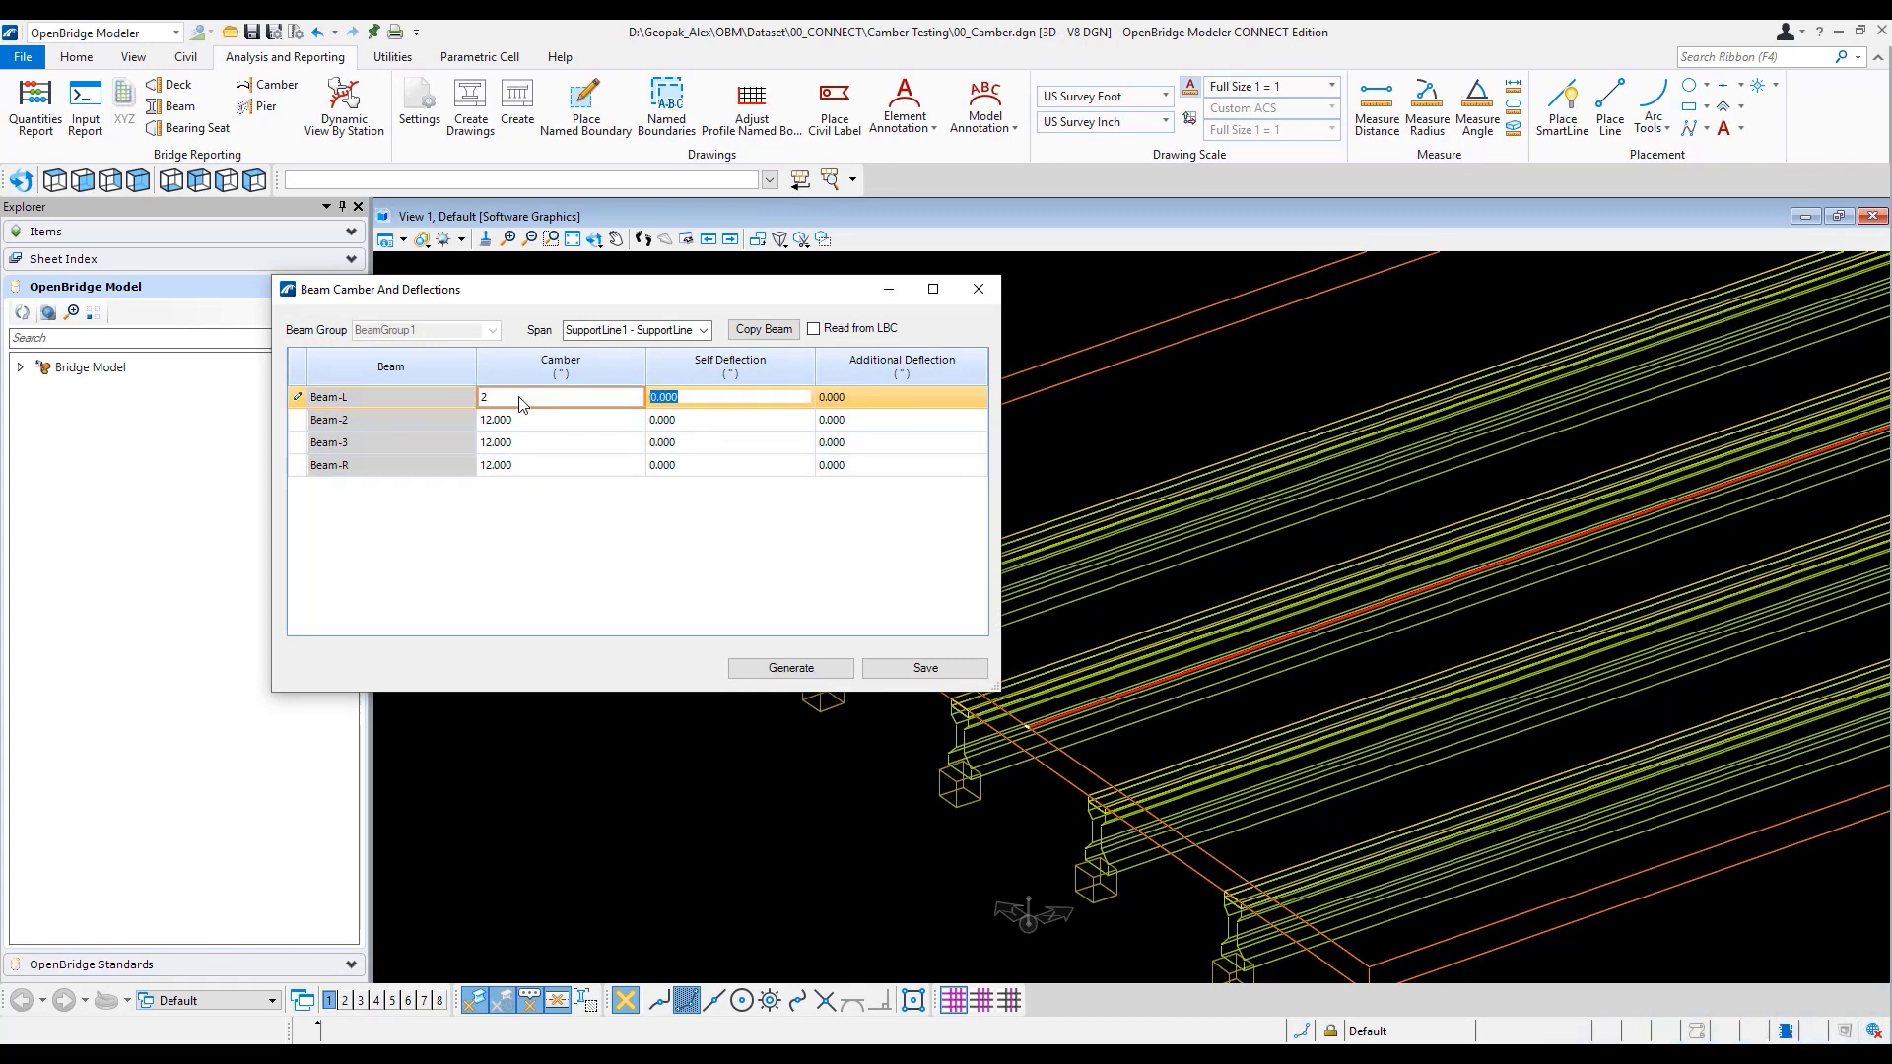
pyautogui.click(763, 329)
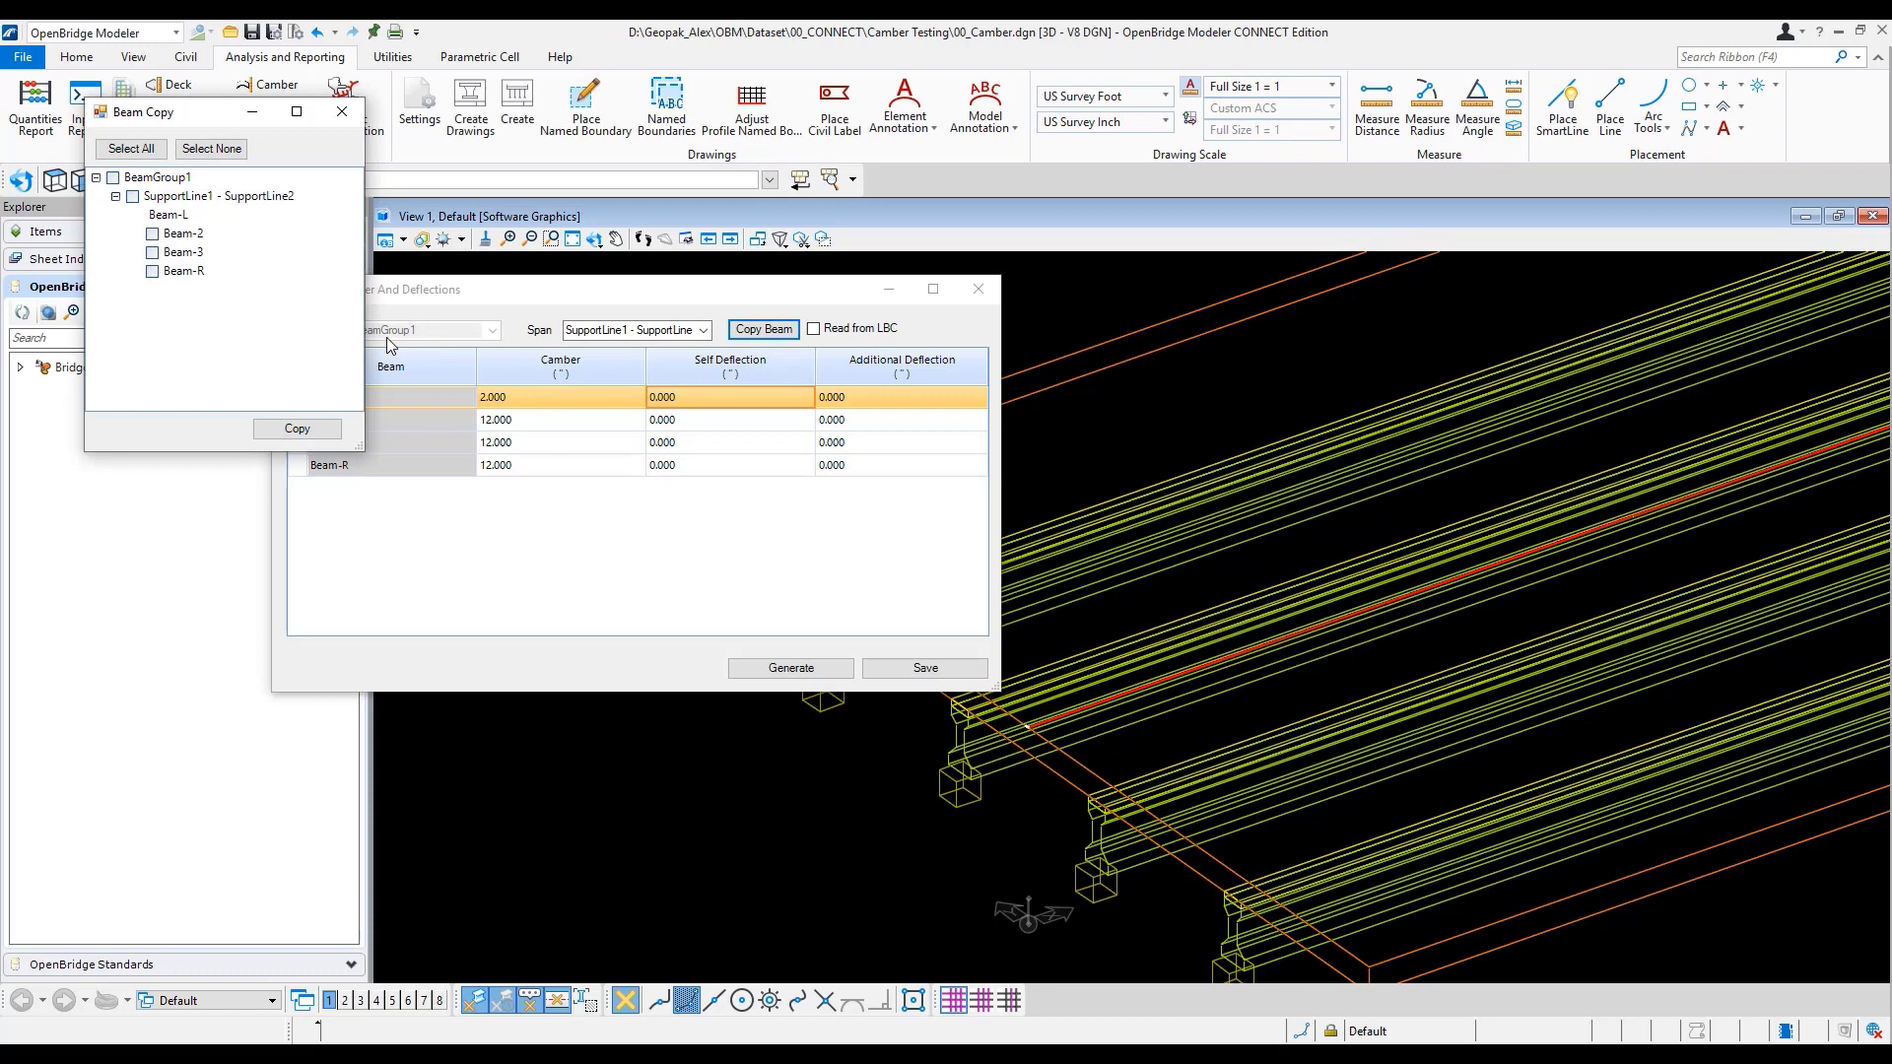
pyautogui.click(113, 178)
pyautogui.click(296, 428)
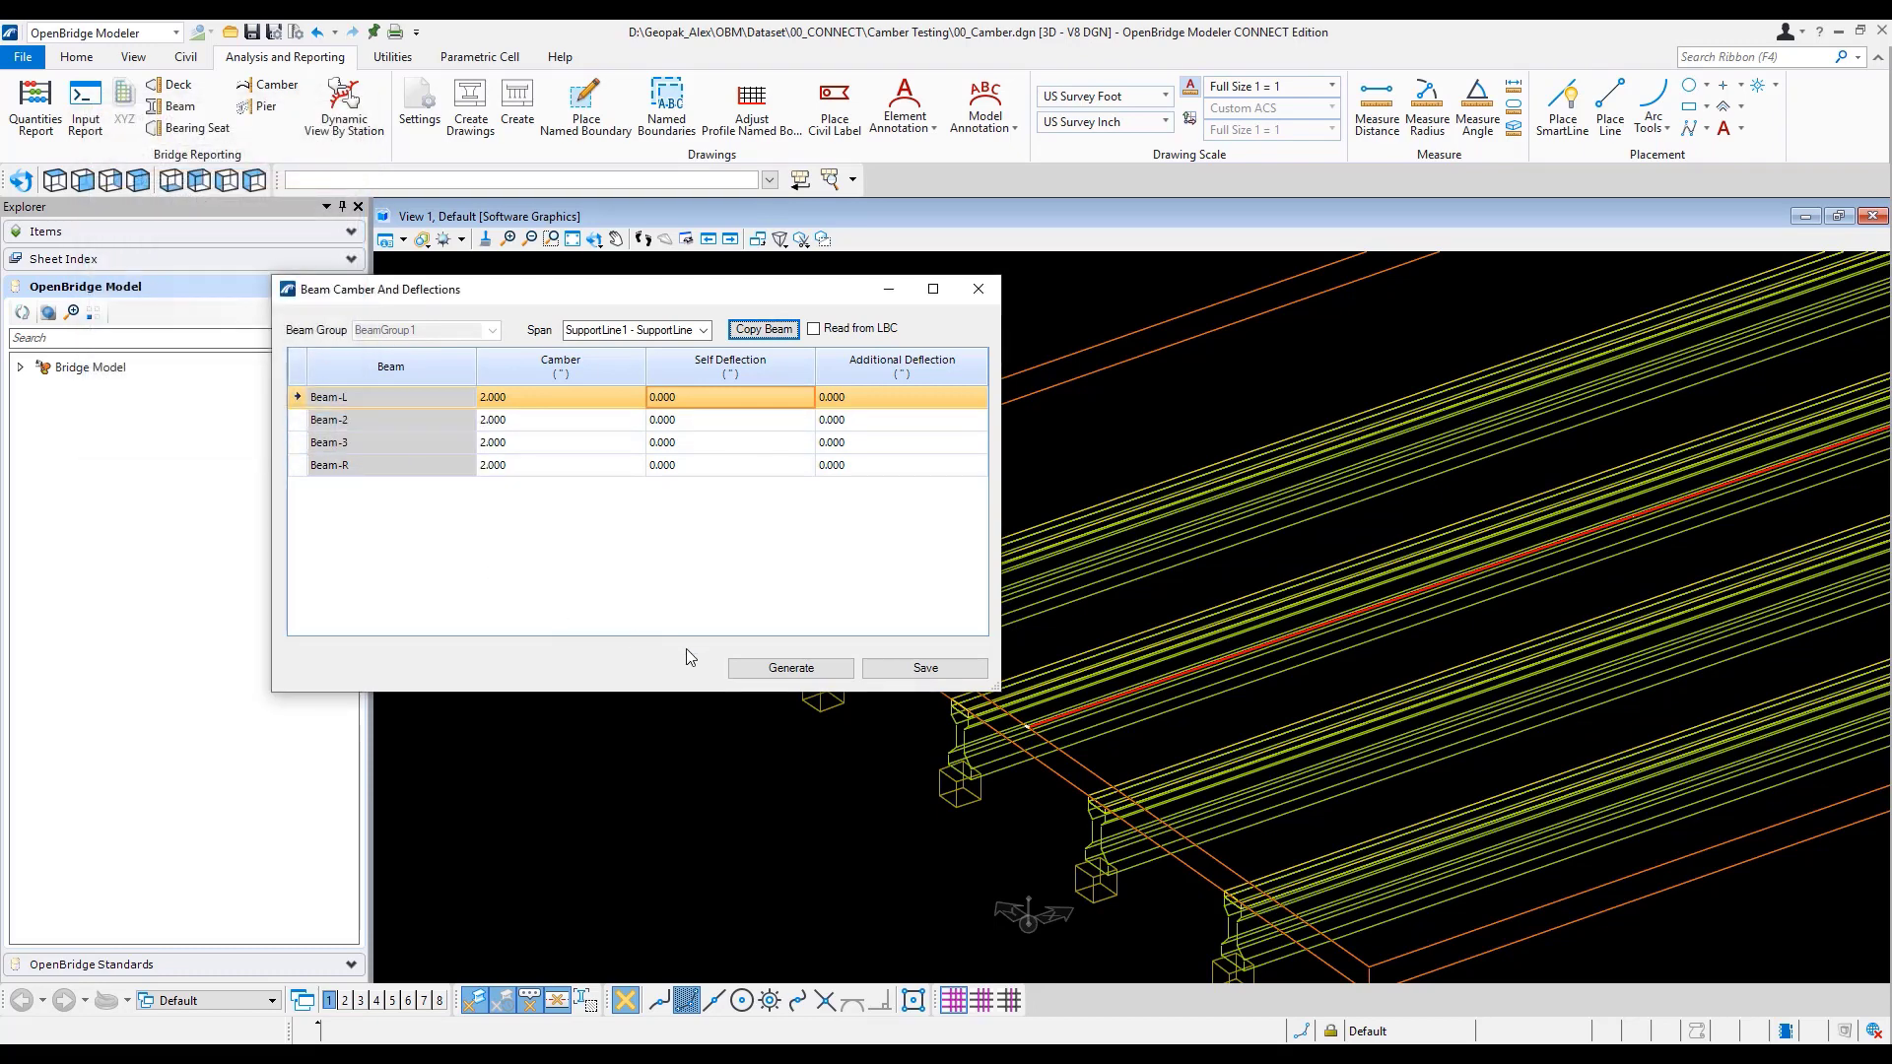
pyautogui.click(789, 668)
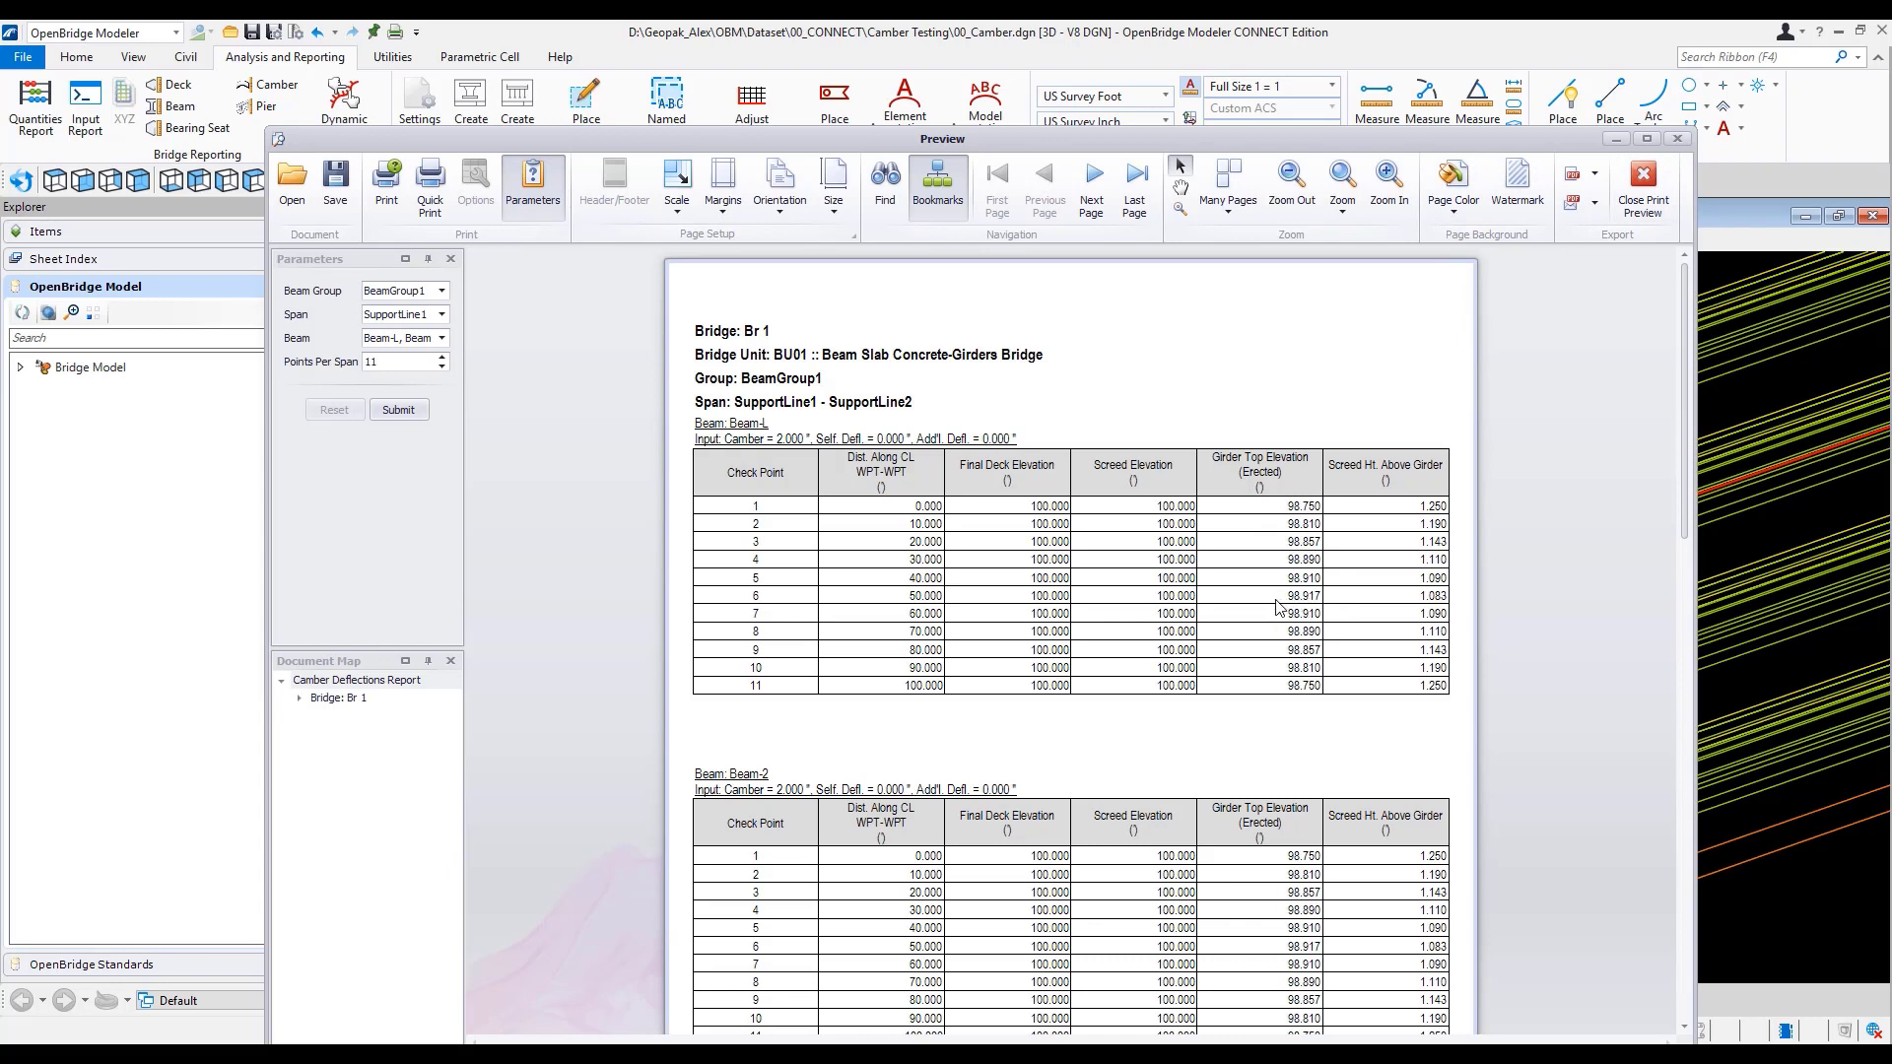
pyautogui.click(1679, 140)
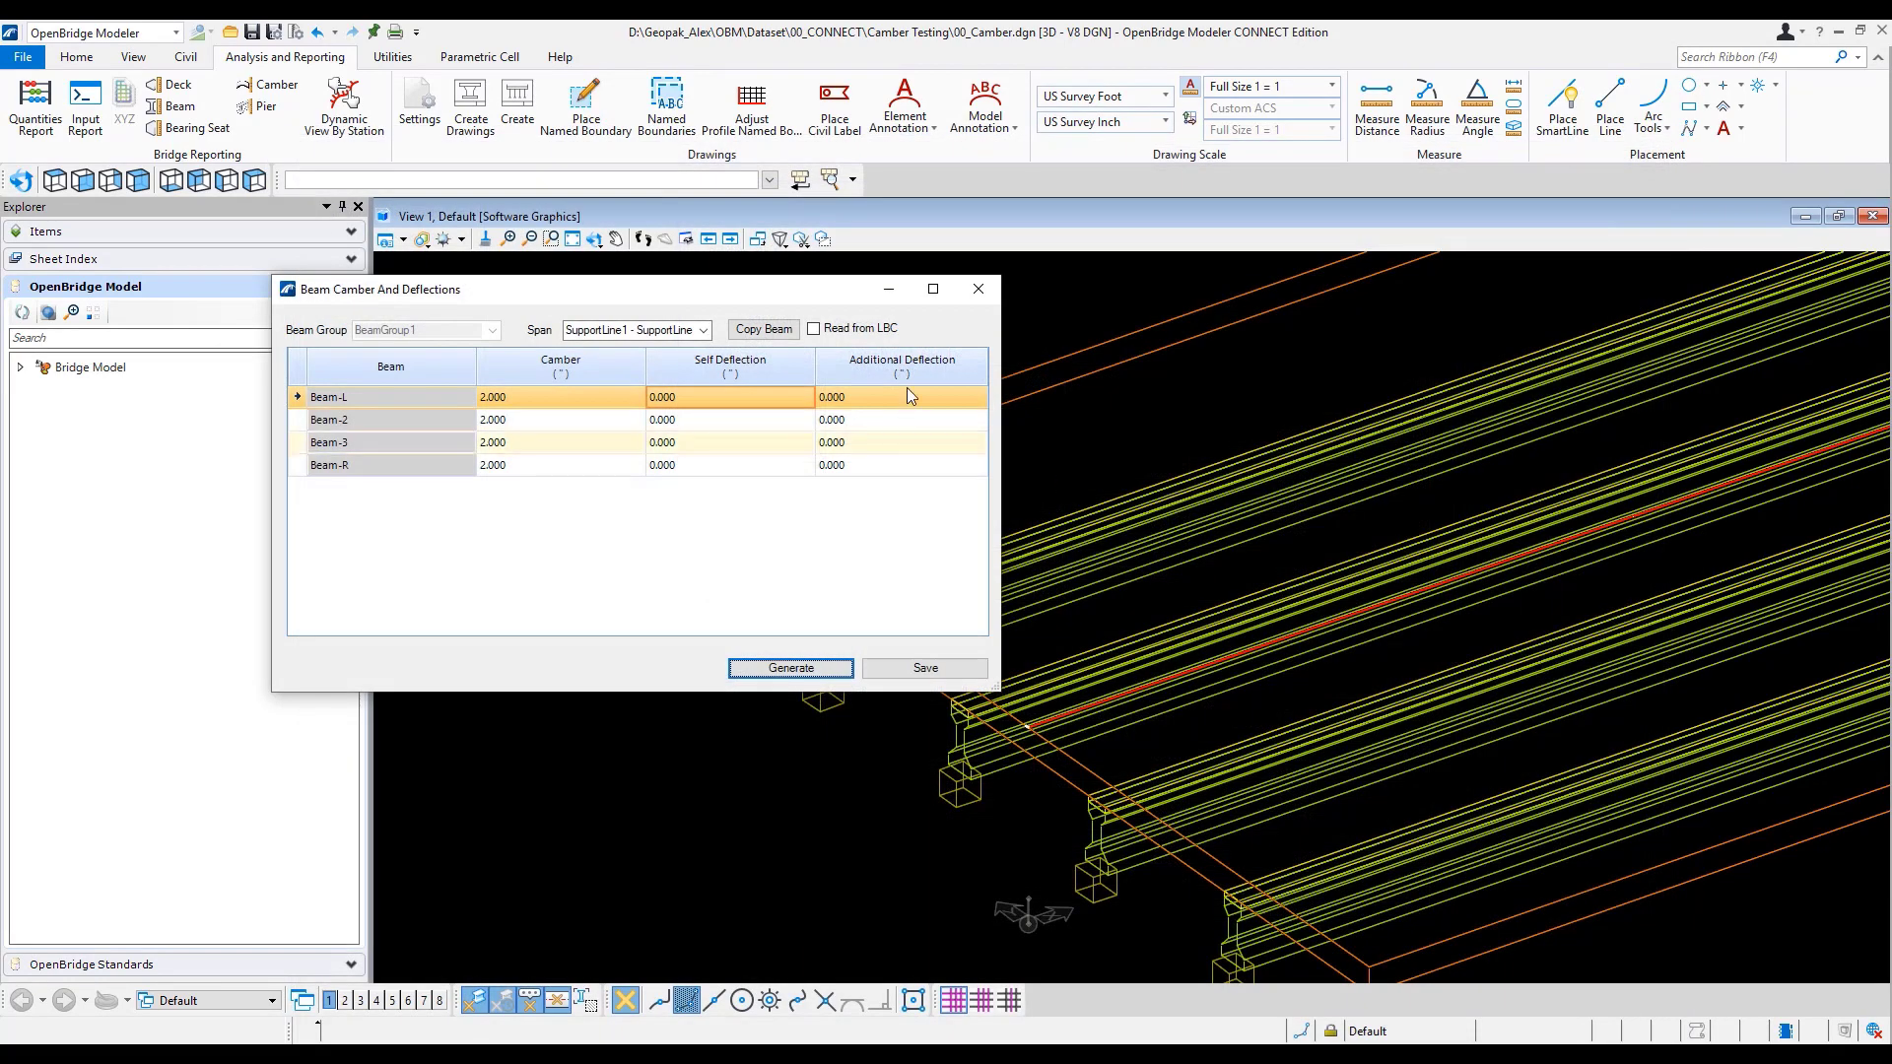
# - Set Beam-L's camber to 1 inch in the camber and deflections settings and copy it to all beams of BeamGroup1
pyautogui.click(524, 396)
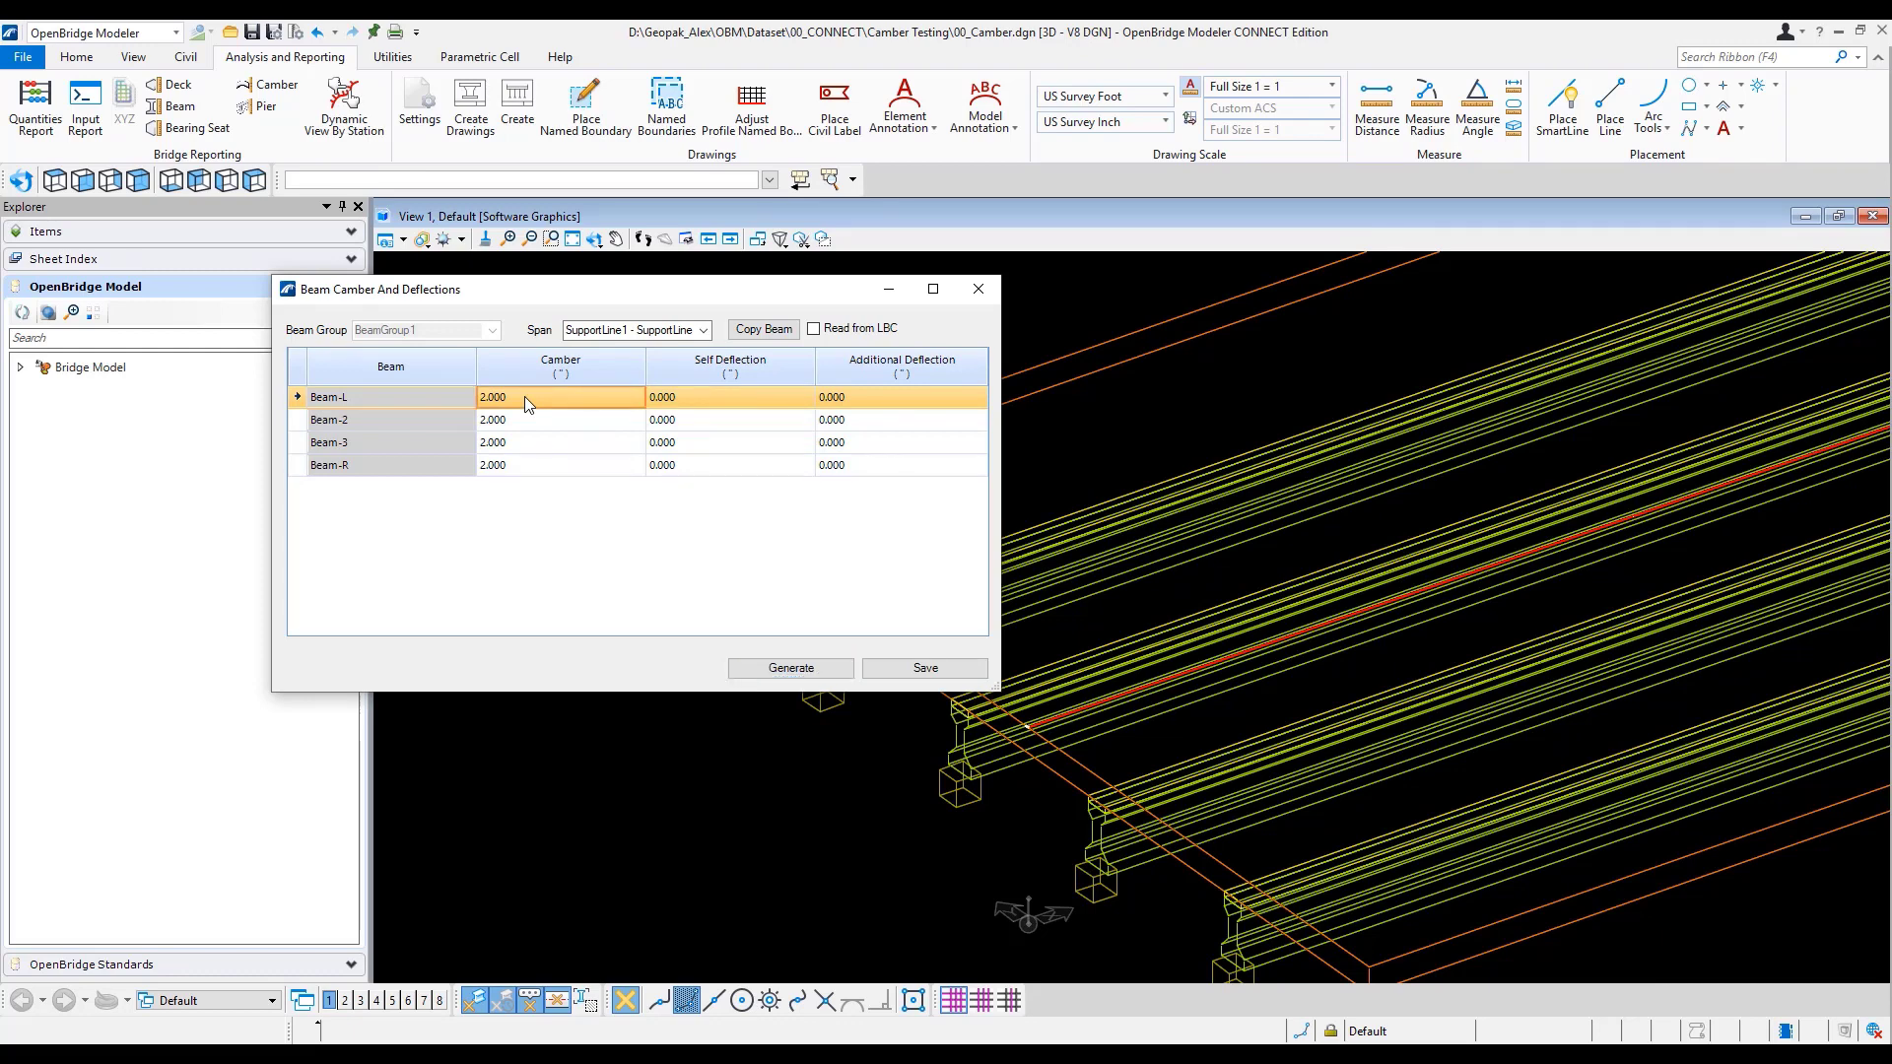
pyautogui.write('1')
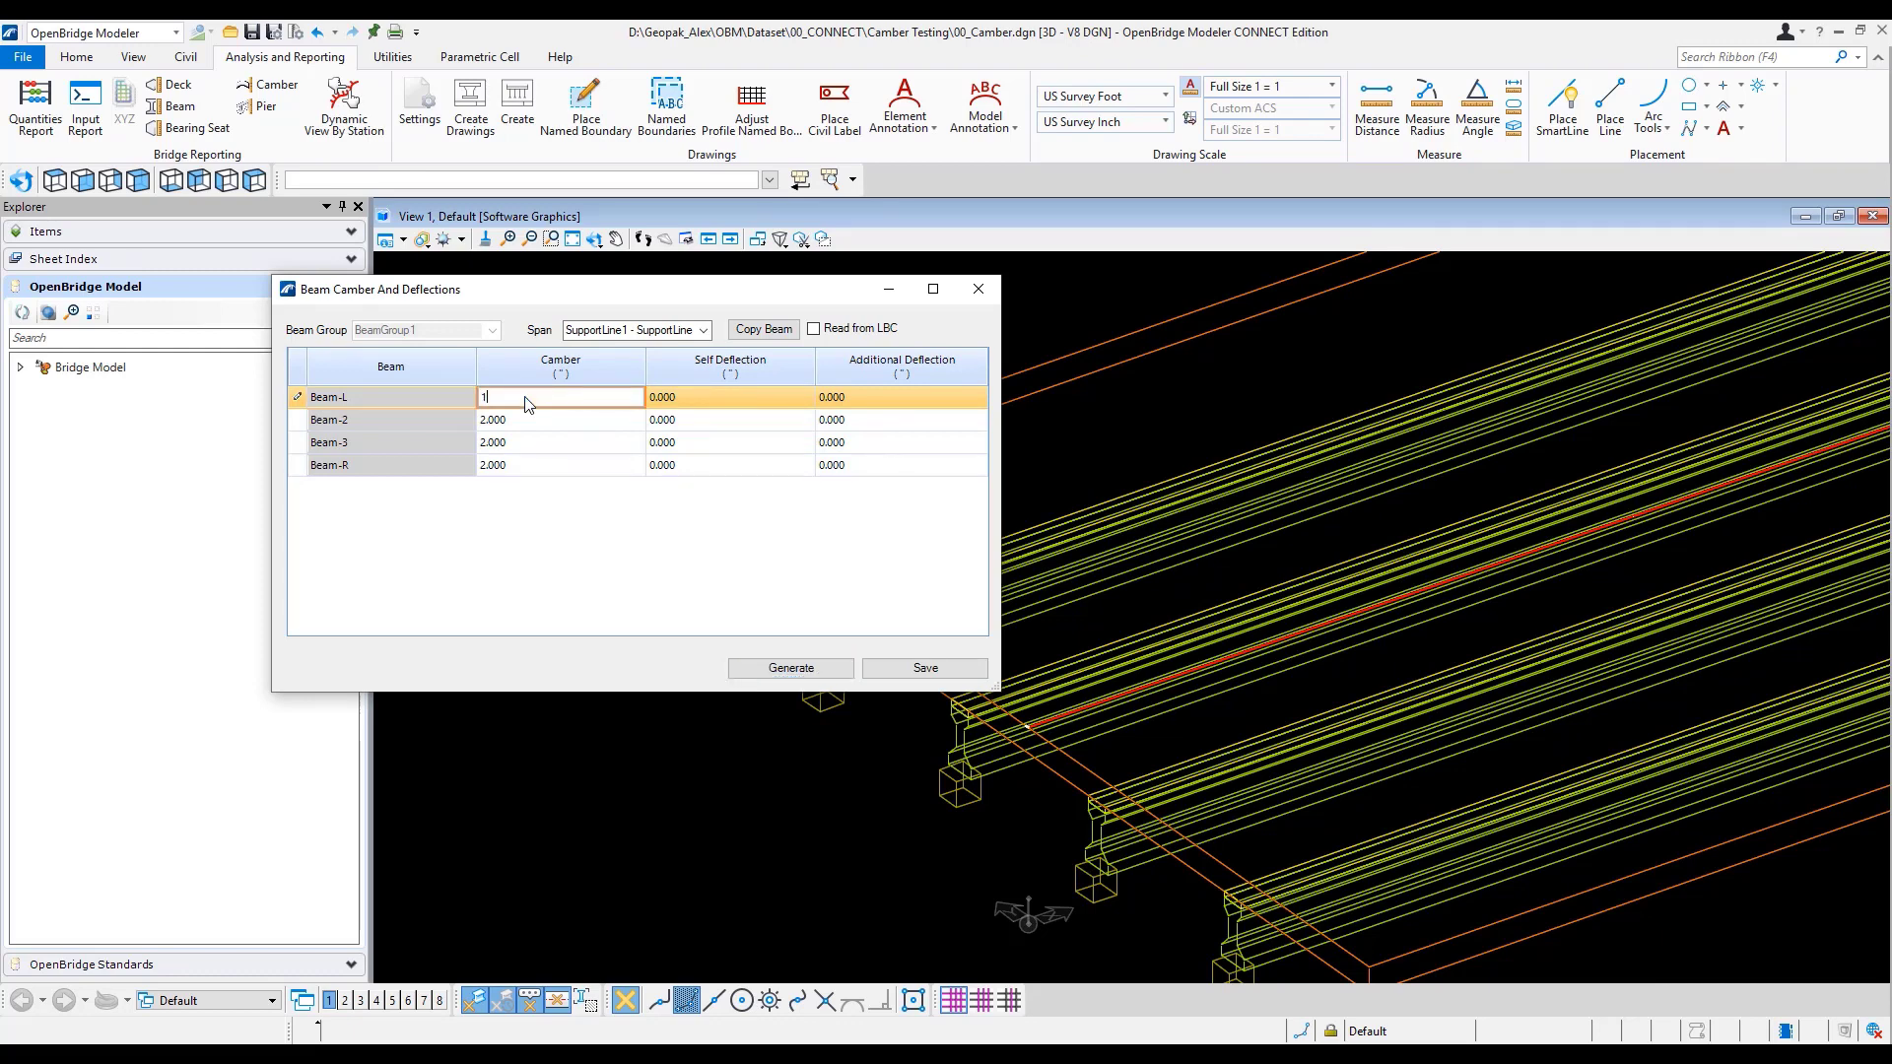
pyautogui.press('Tab')
pyautogui.click(763, 329)
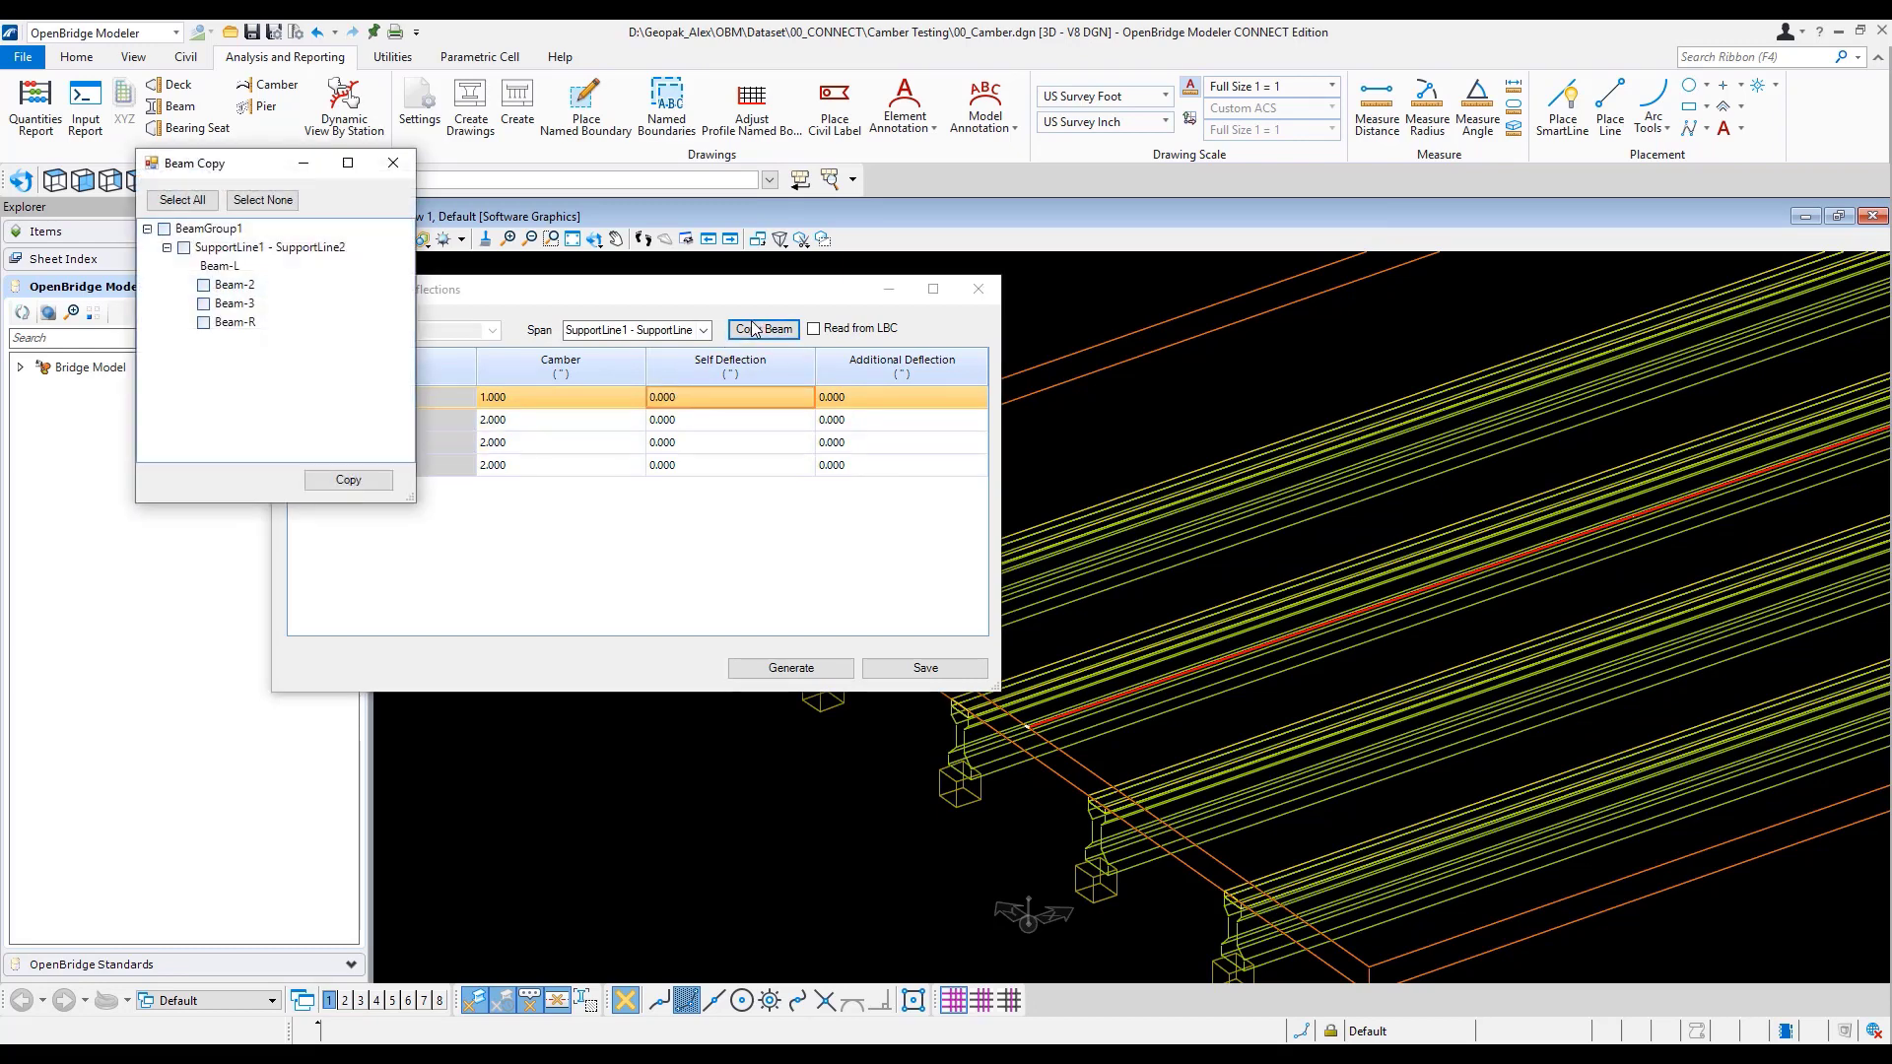
pyautogui.click(164, 228)
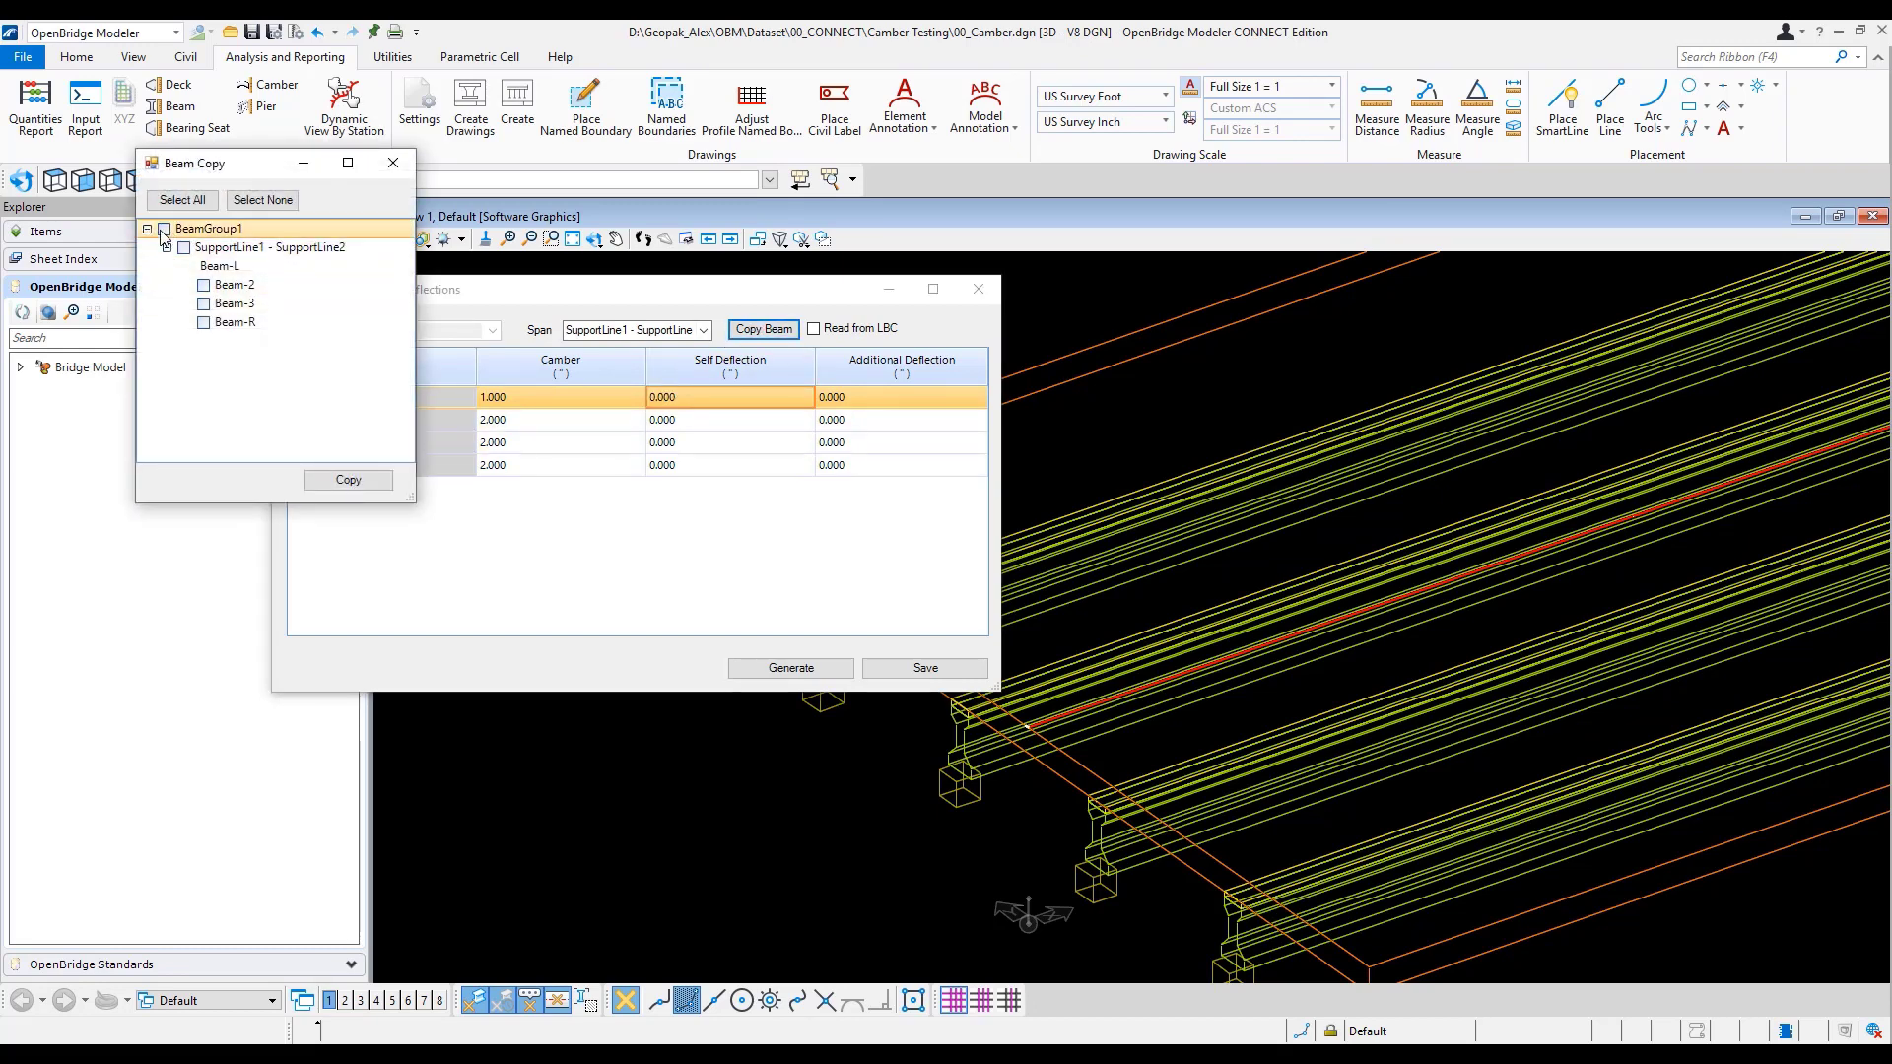
pyautogui.click(348, 480)
# - Generate the camber deflections report with 11 points per span, examine the girder top elevations, and close the report and camber settings
pyautogui.click(794, 669)
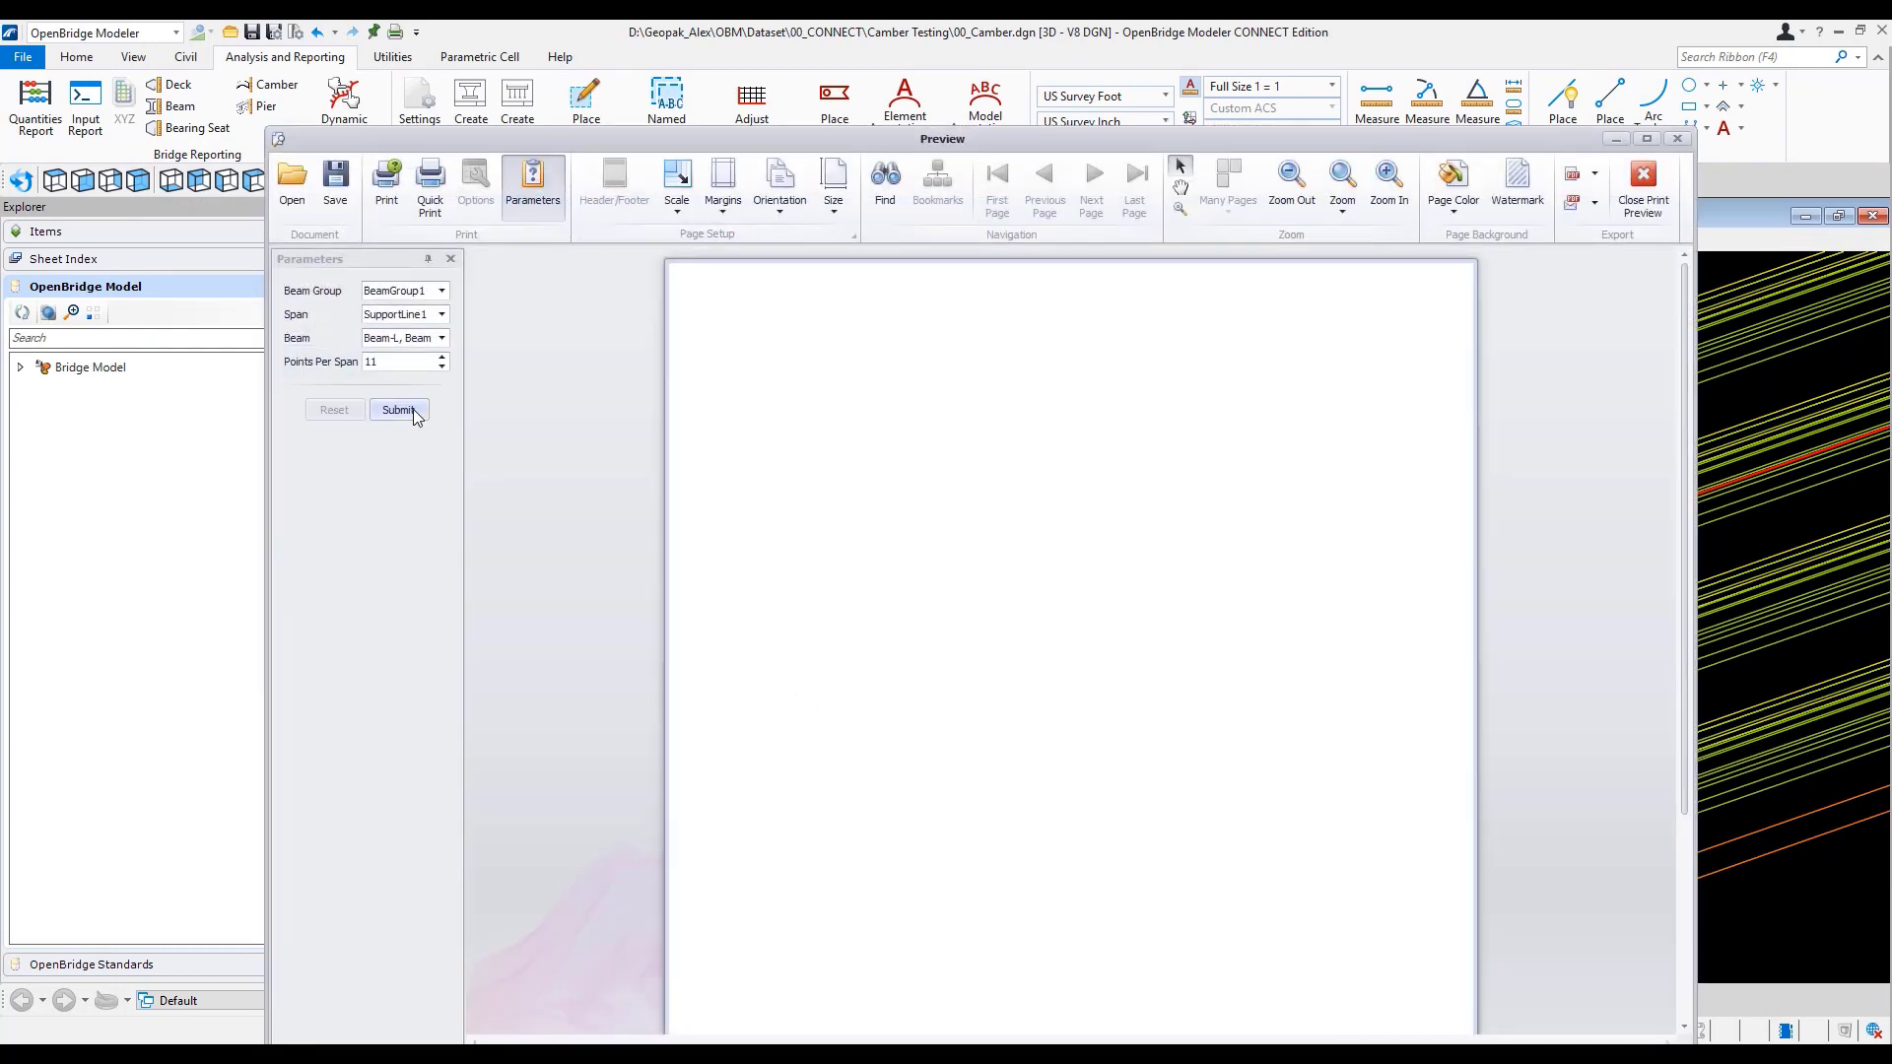
pyautogui.click(400, 409)
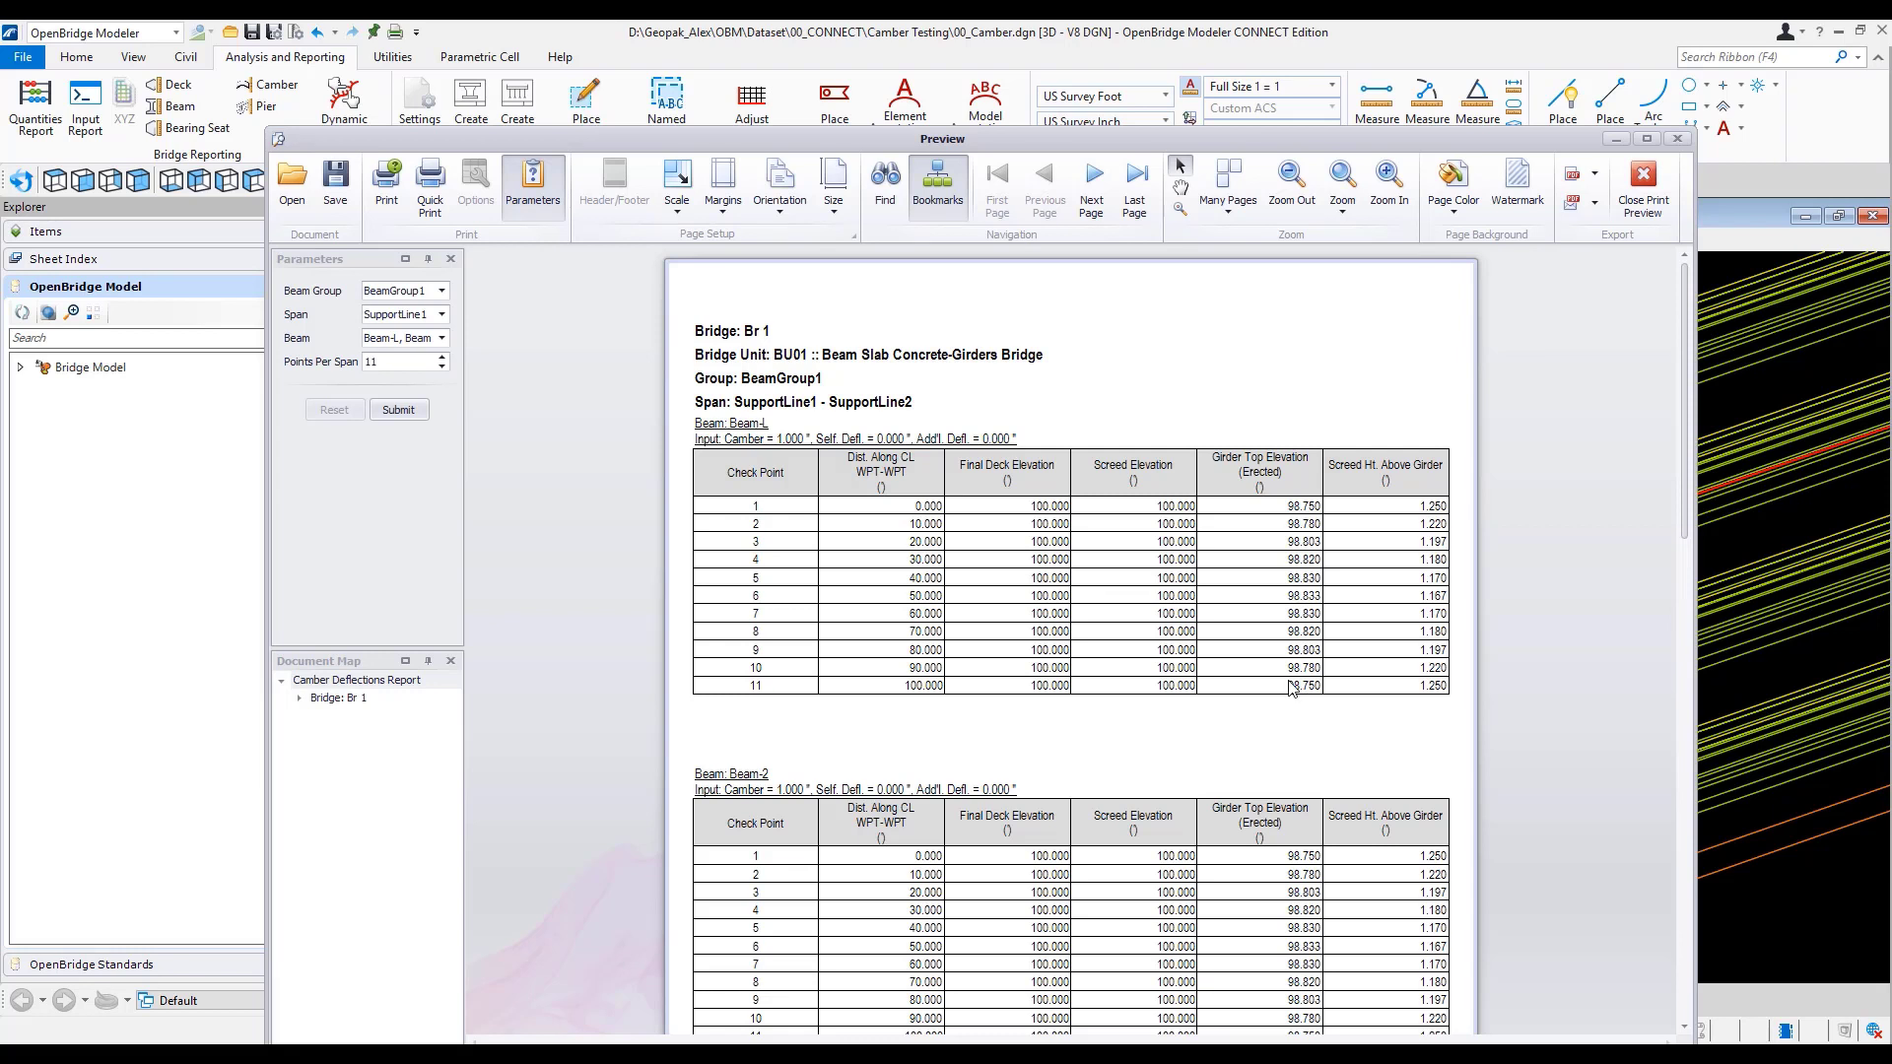
pyautogui.click(1678, 140)
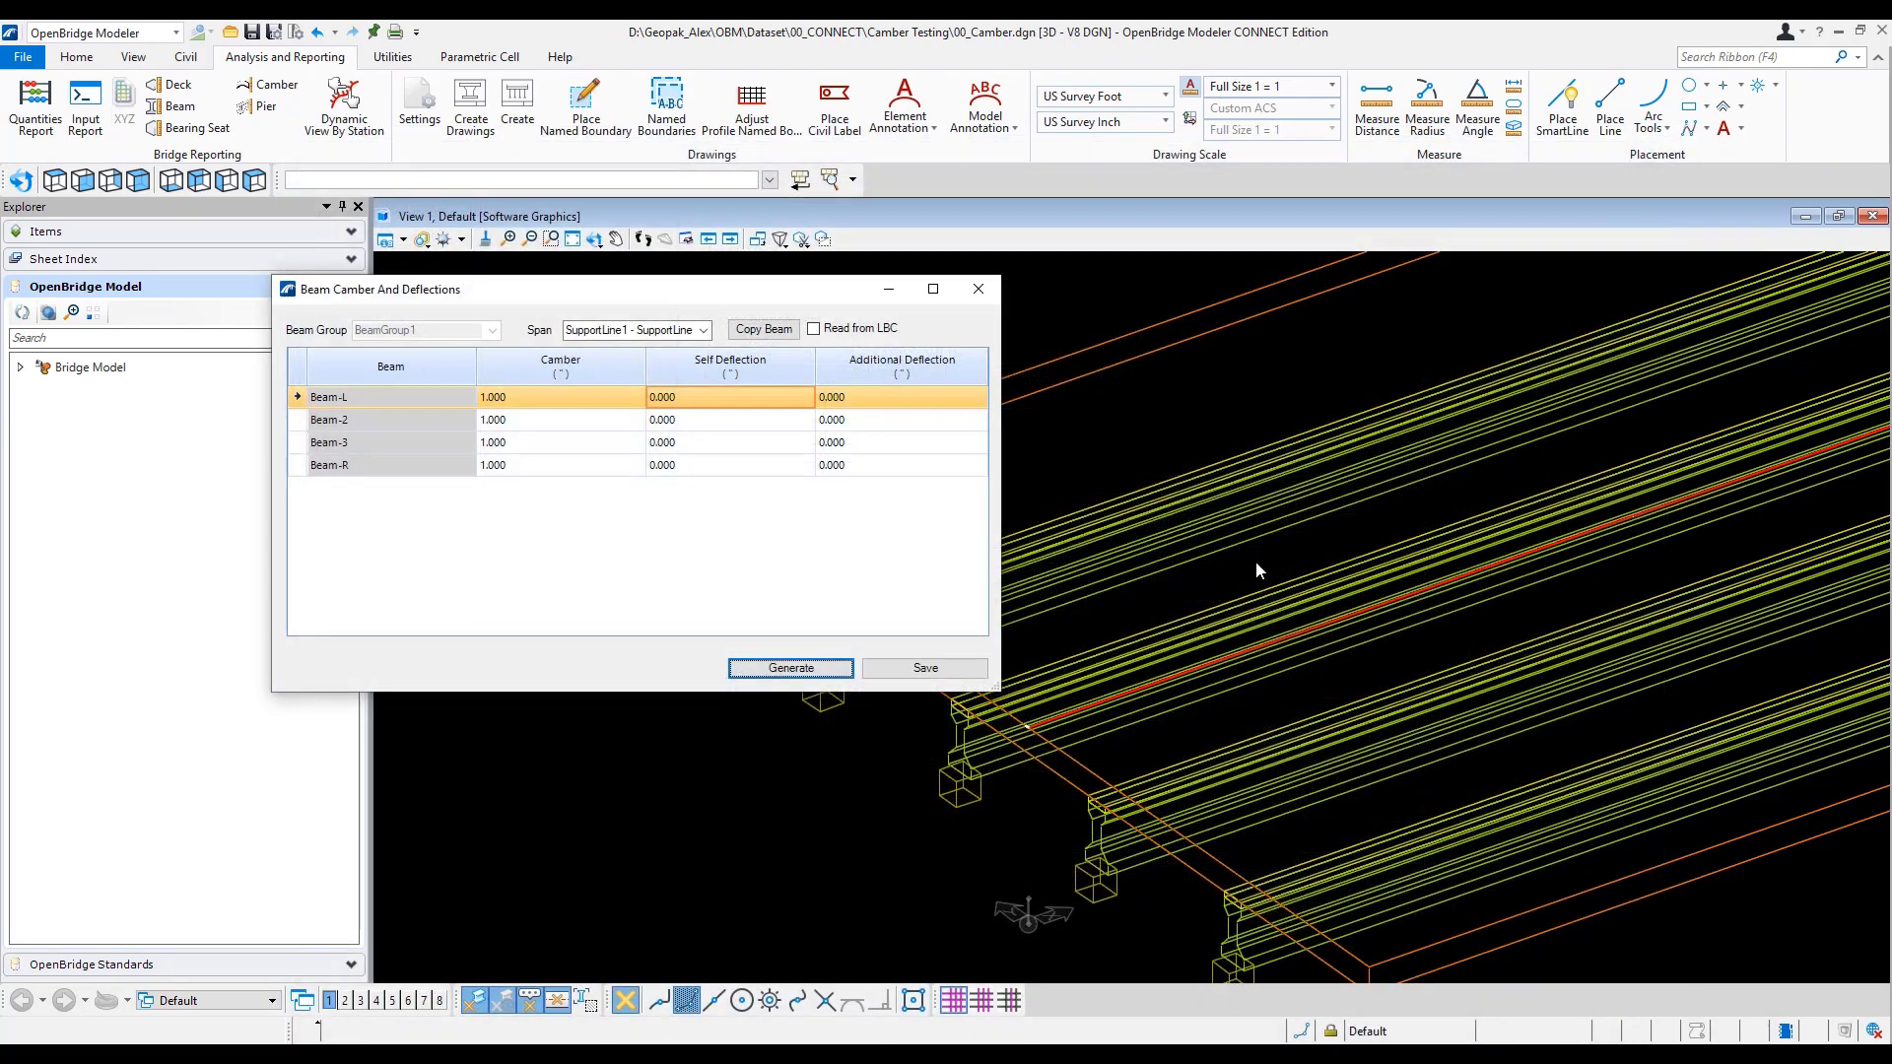
pyautogui.click(980, 290)
# - Open the girder group's beam definition and set Beam-L's camber to 1 inch for the computed haunch
pyautogui.scroll(5, 828, 585)
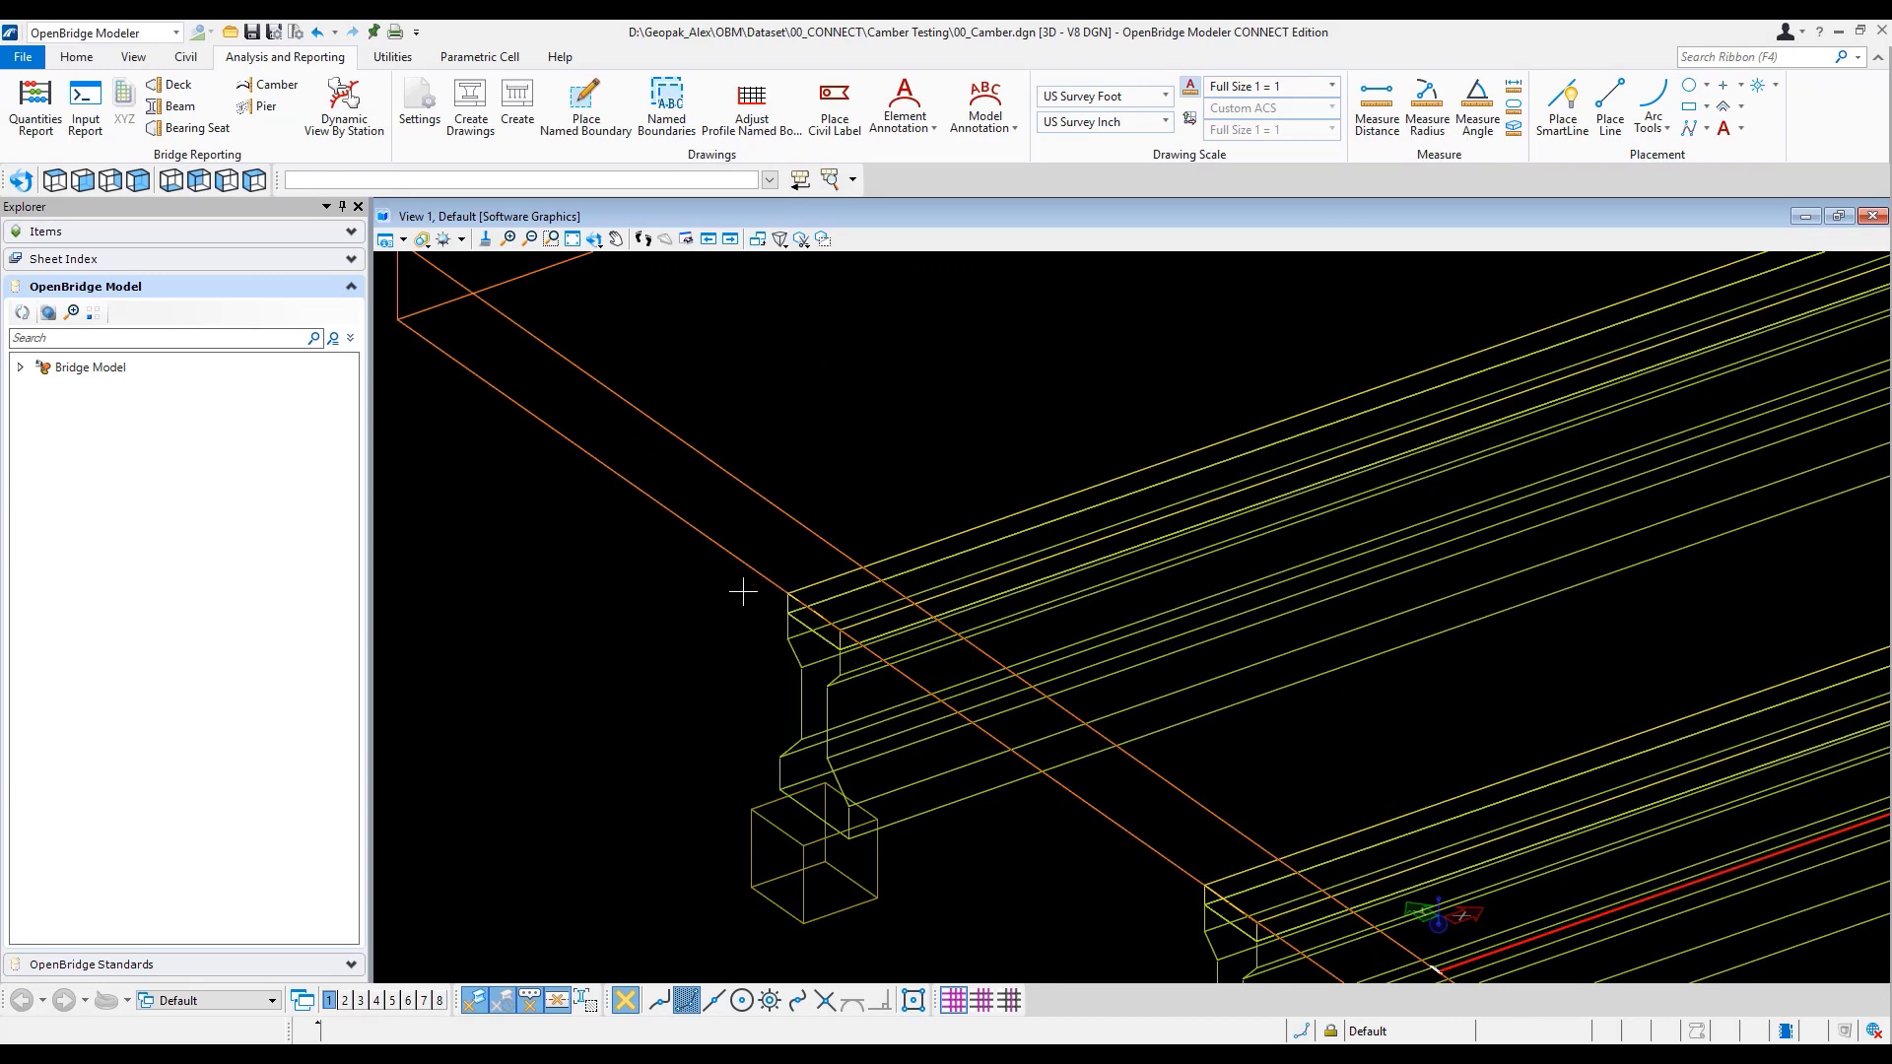
pyautogui.click(76, 56)
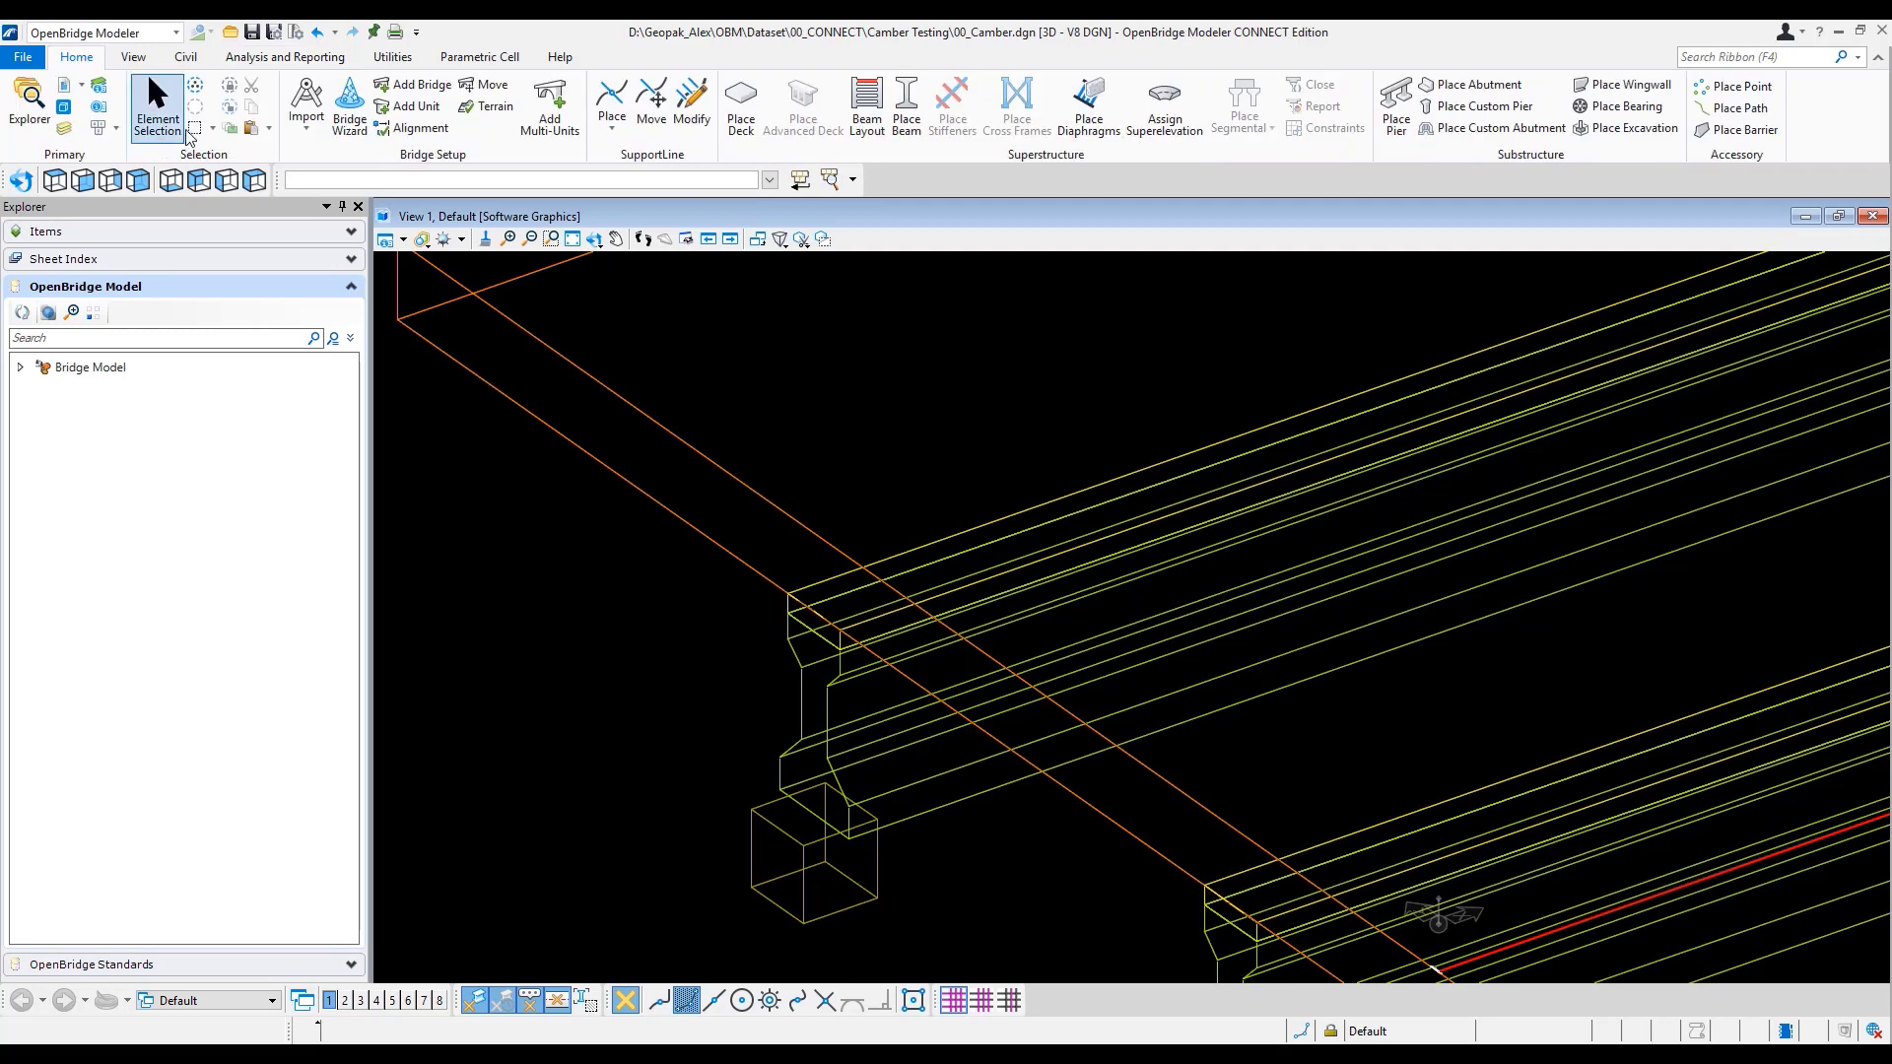
pyautogui.click(182, 130)
pyautogui.click(839, 664)
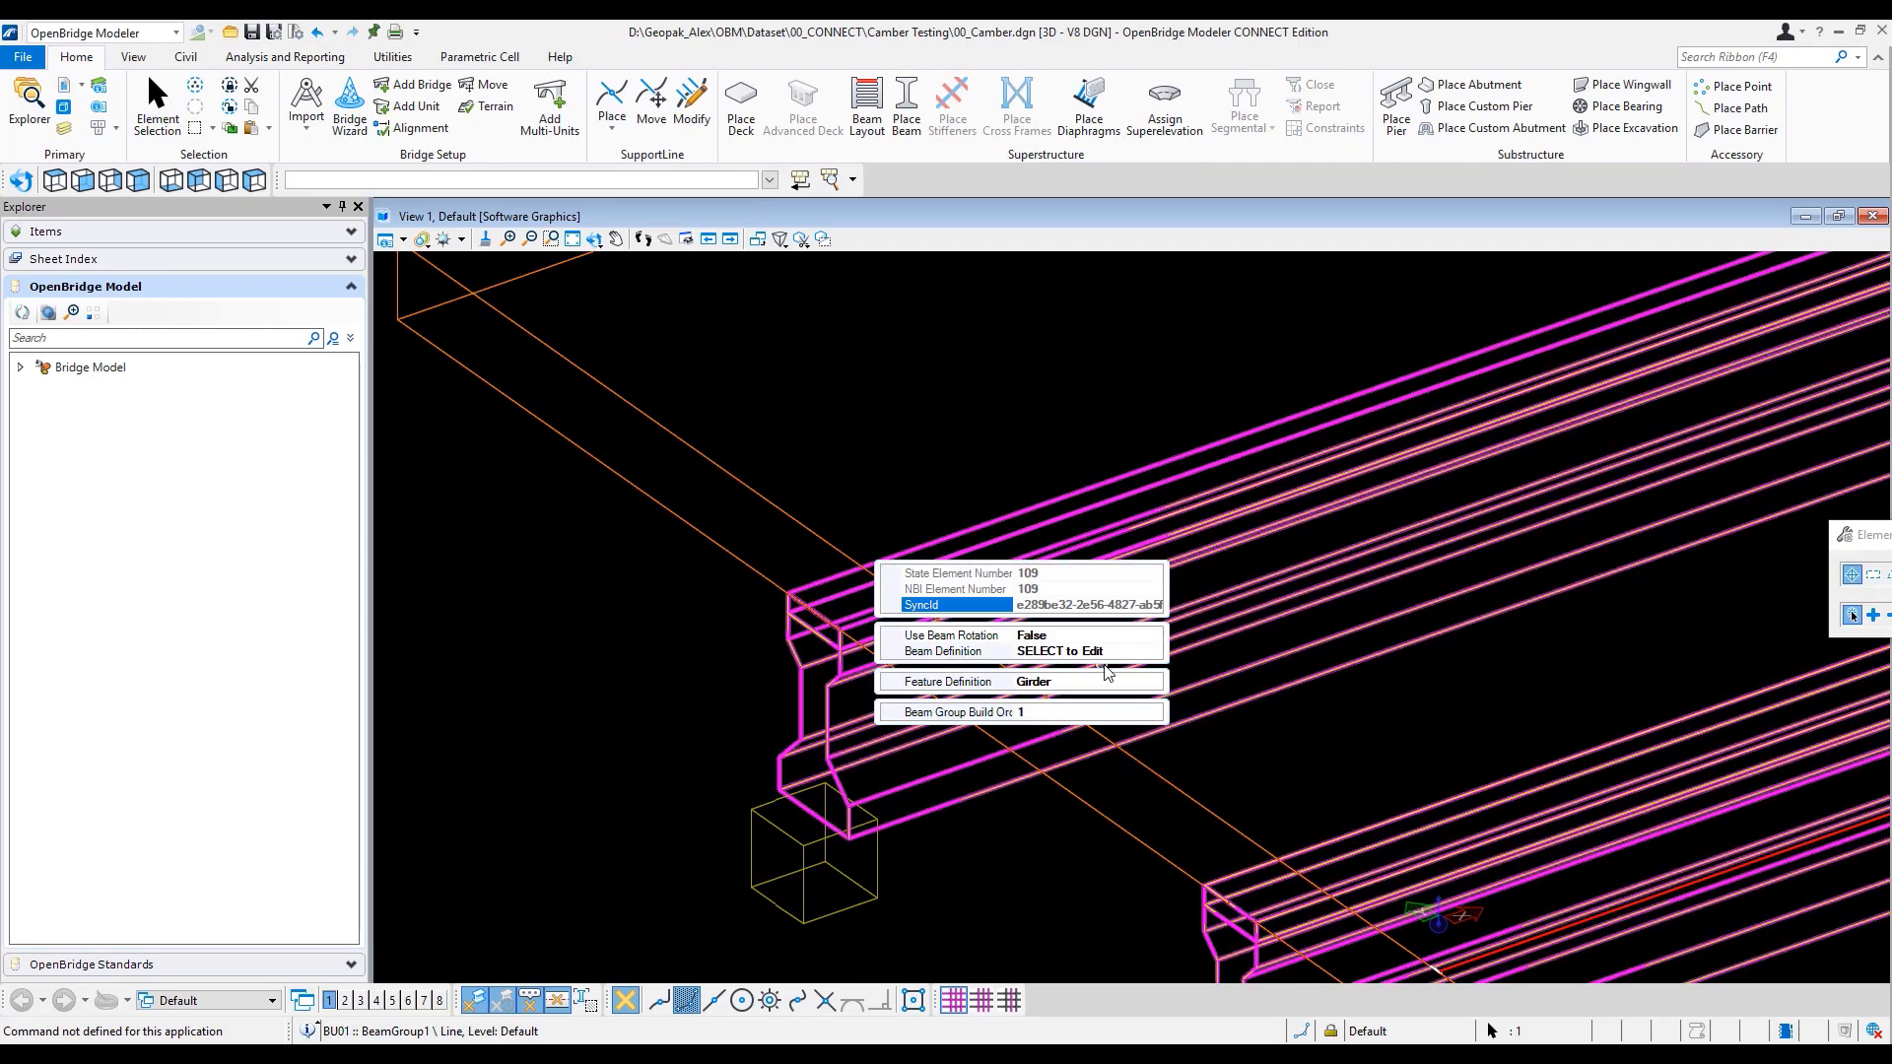
pyautogui.click(1104, 654)
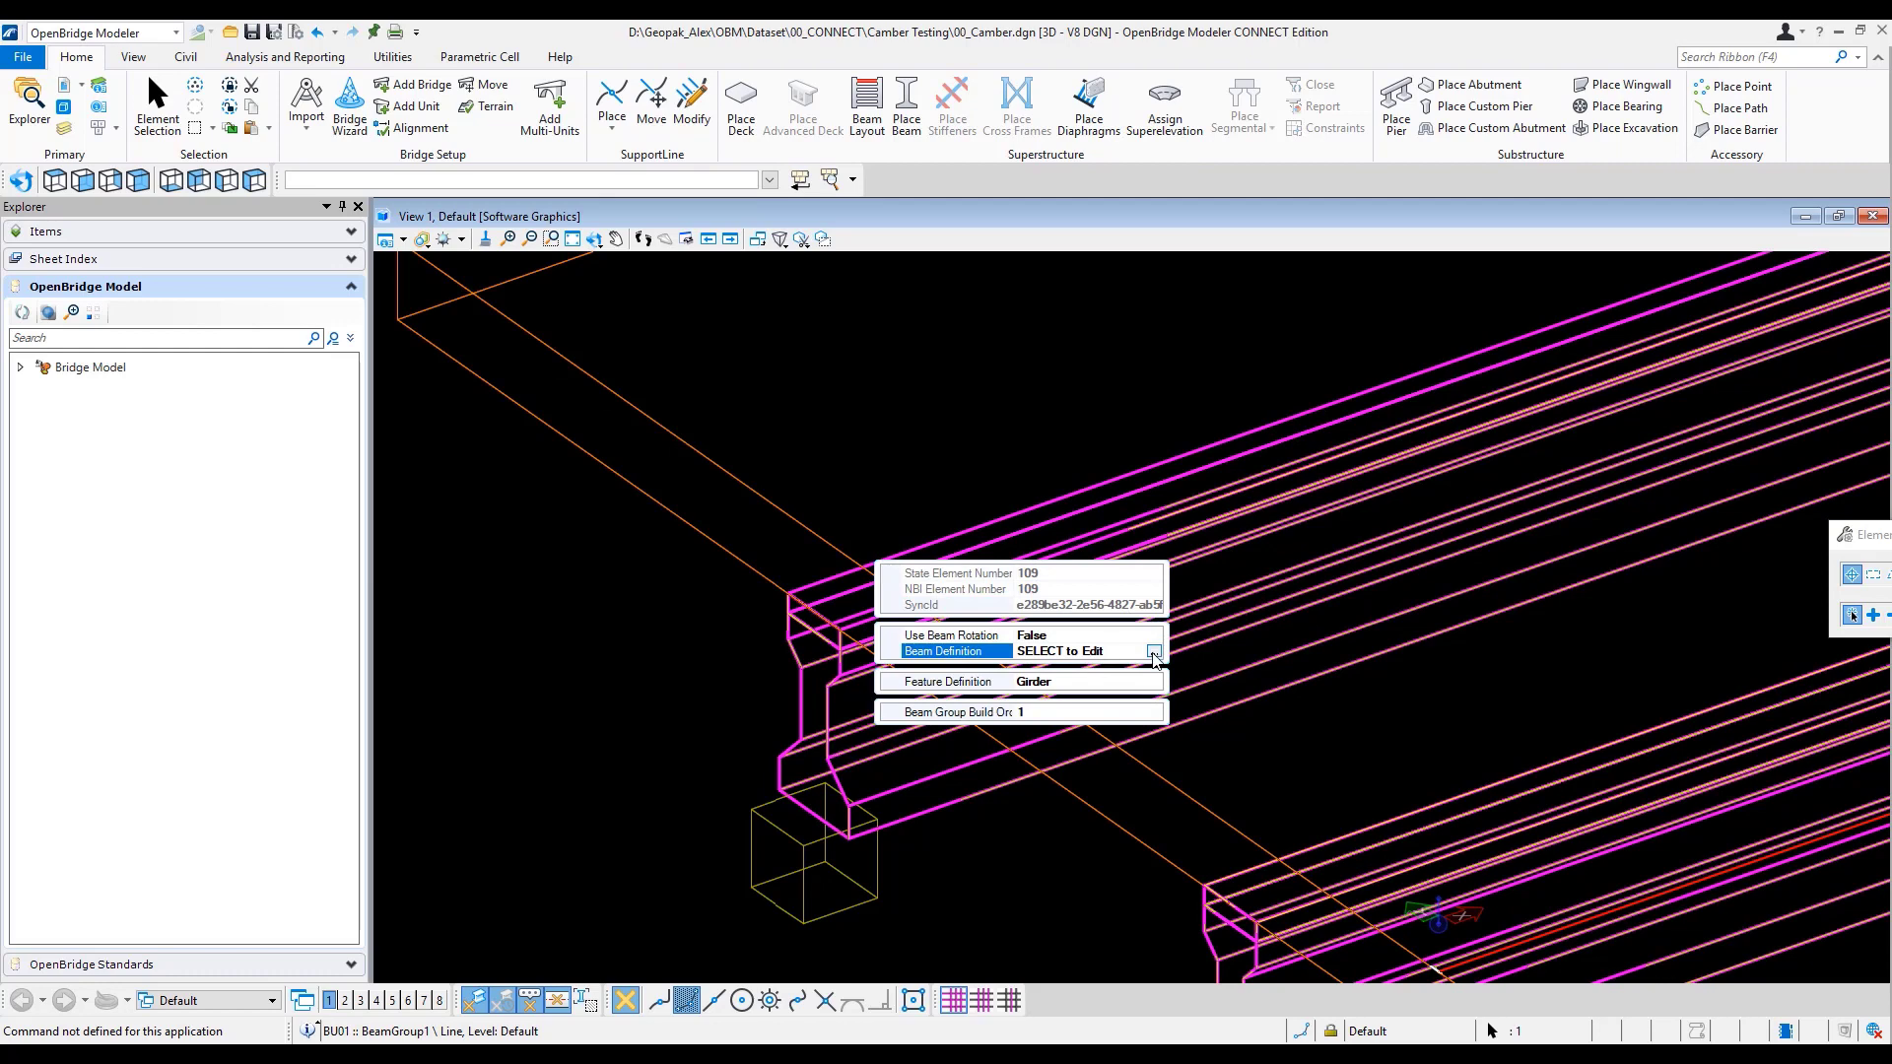
pyautogui.click(1153, 653)
pyautogui.click(1072, 368)
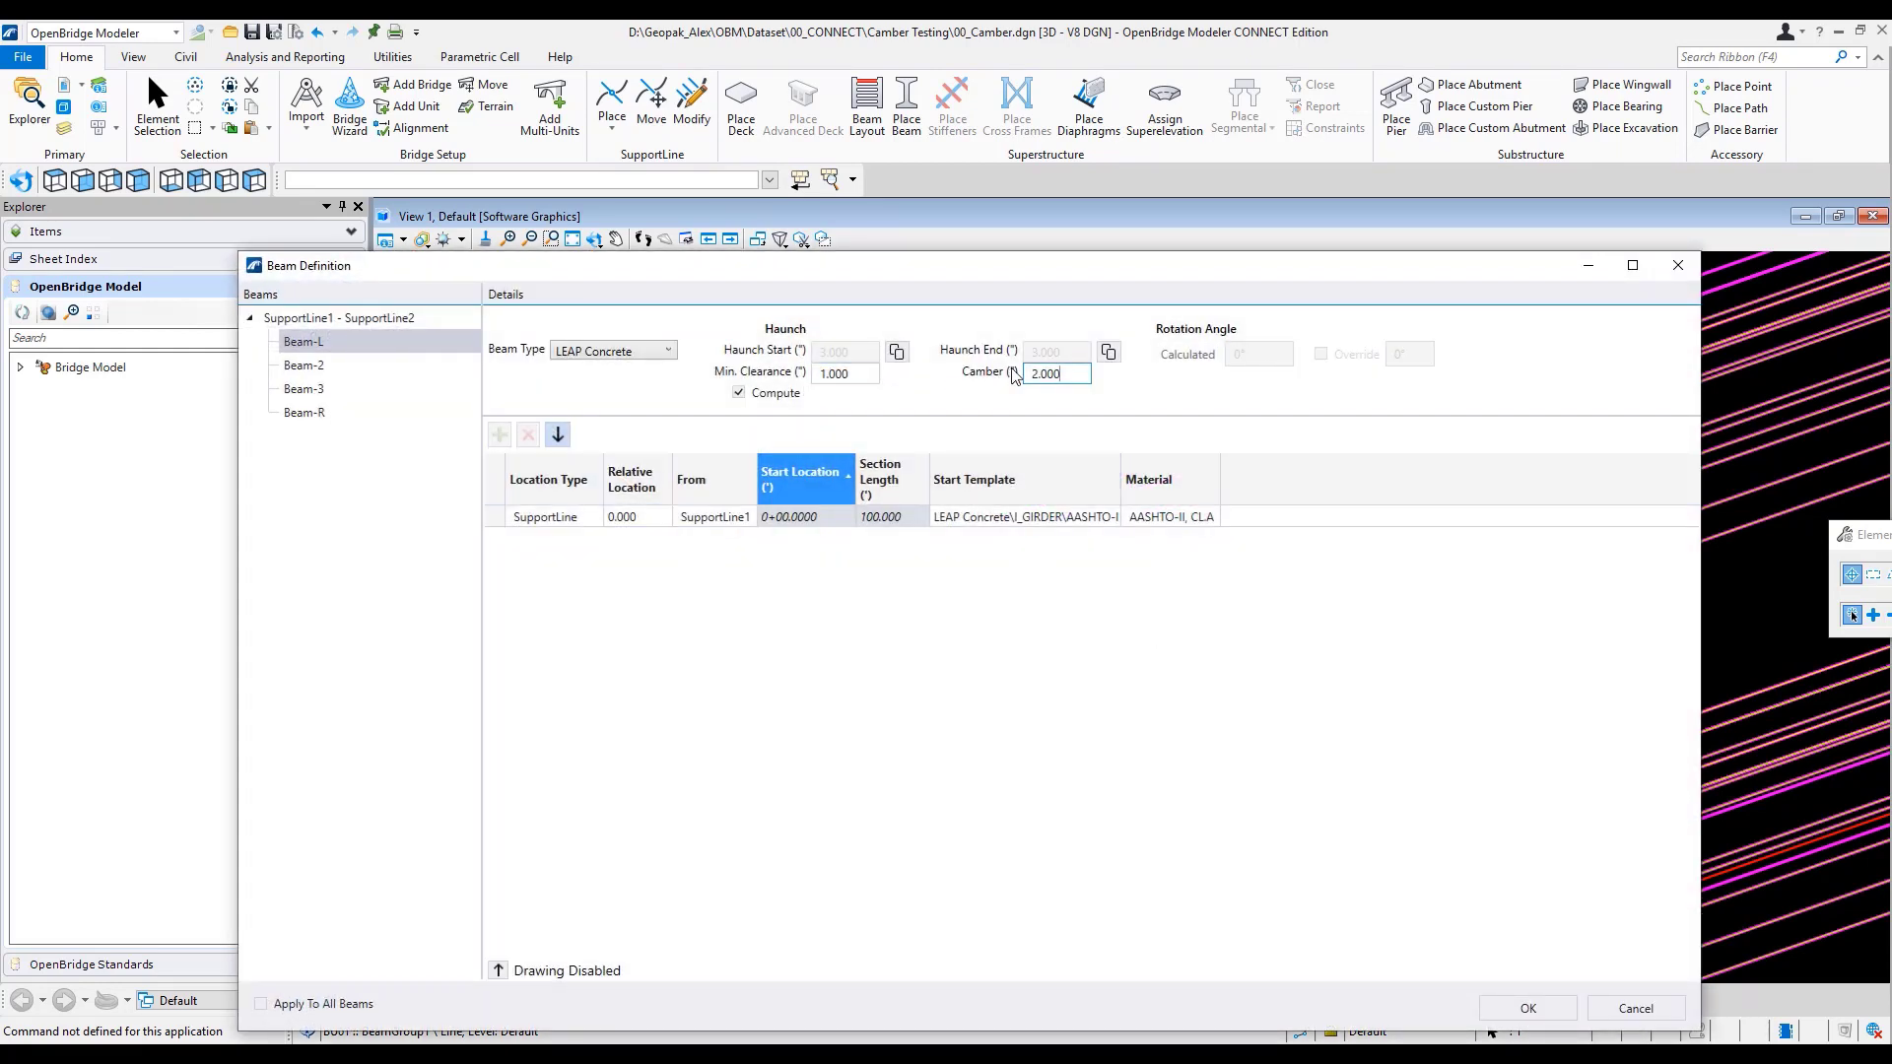
pyautogui.hotkey('ctrl', 'a')
pyautogui.write('1')
pyautogui.press('Tab')
# - Copy Beam-L's definition by ratio to all beams between SupportLine1 and SupportLine2 and apply the beam definition
pyautogui.rightClick(346, 341)
pyautogui.click(386, 352)
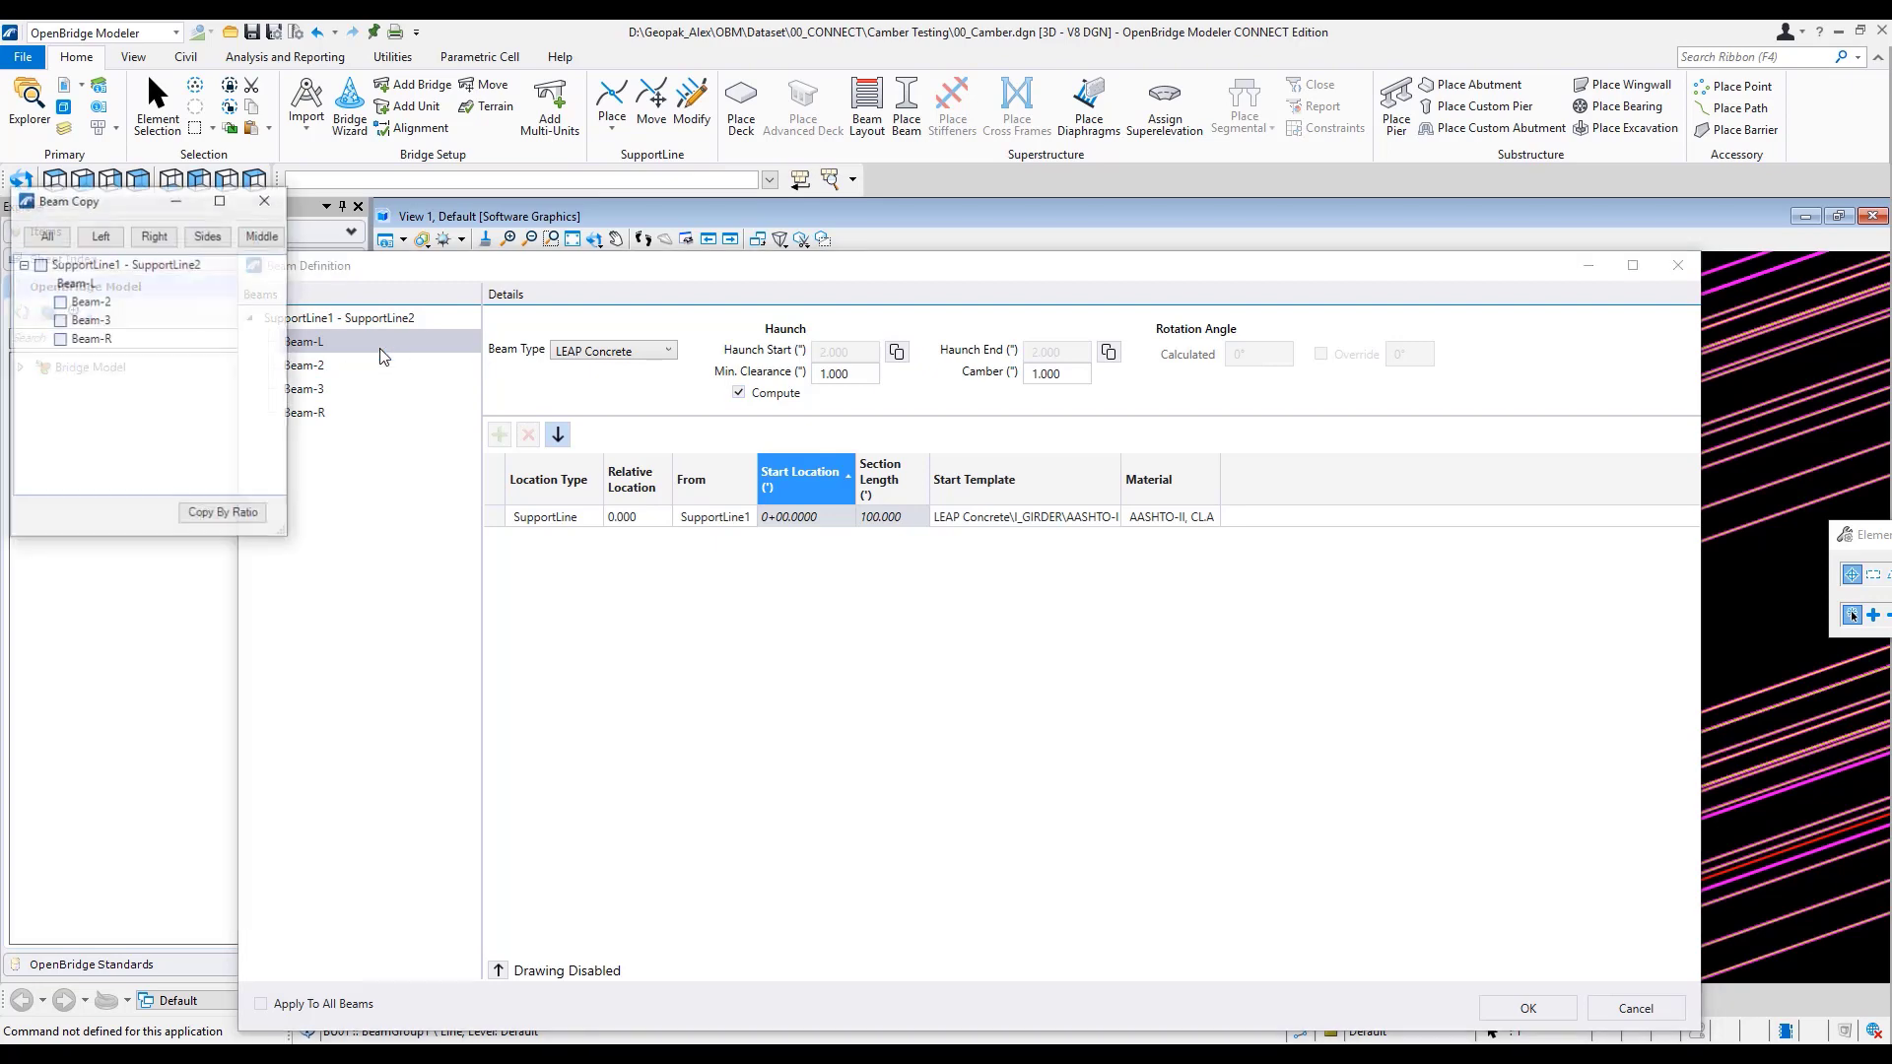
pyautogui.click(39, 264)
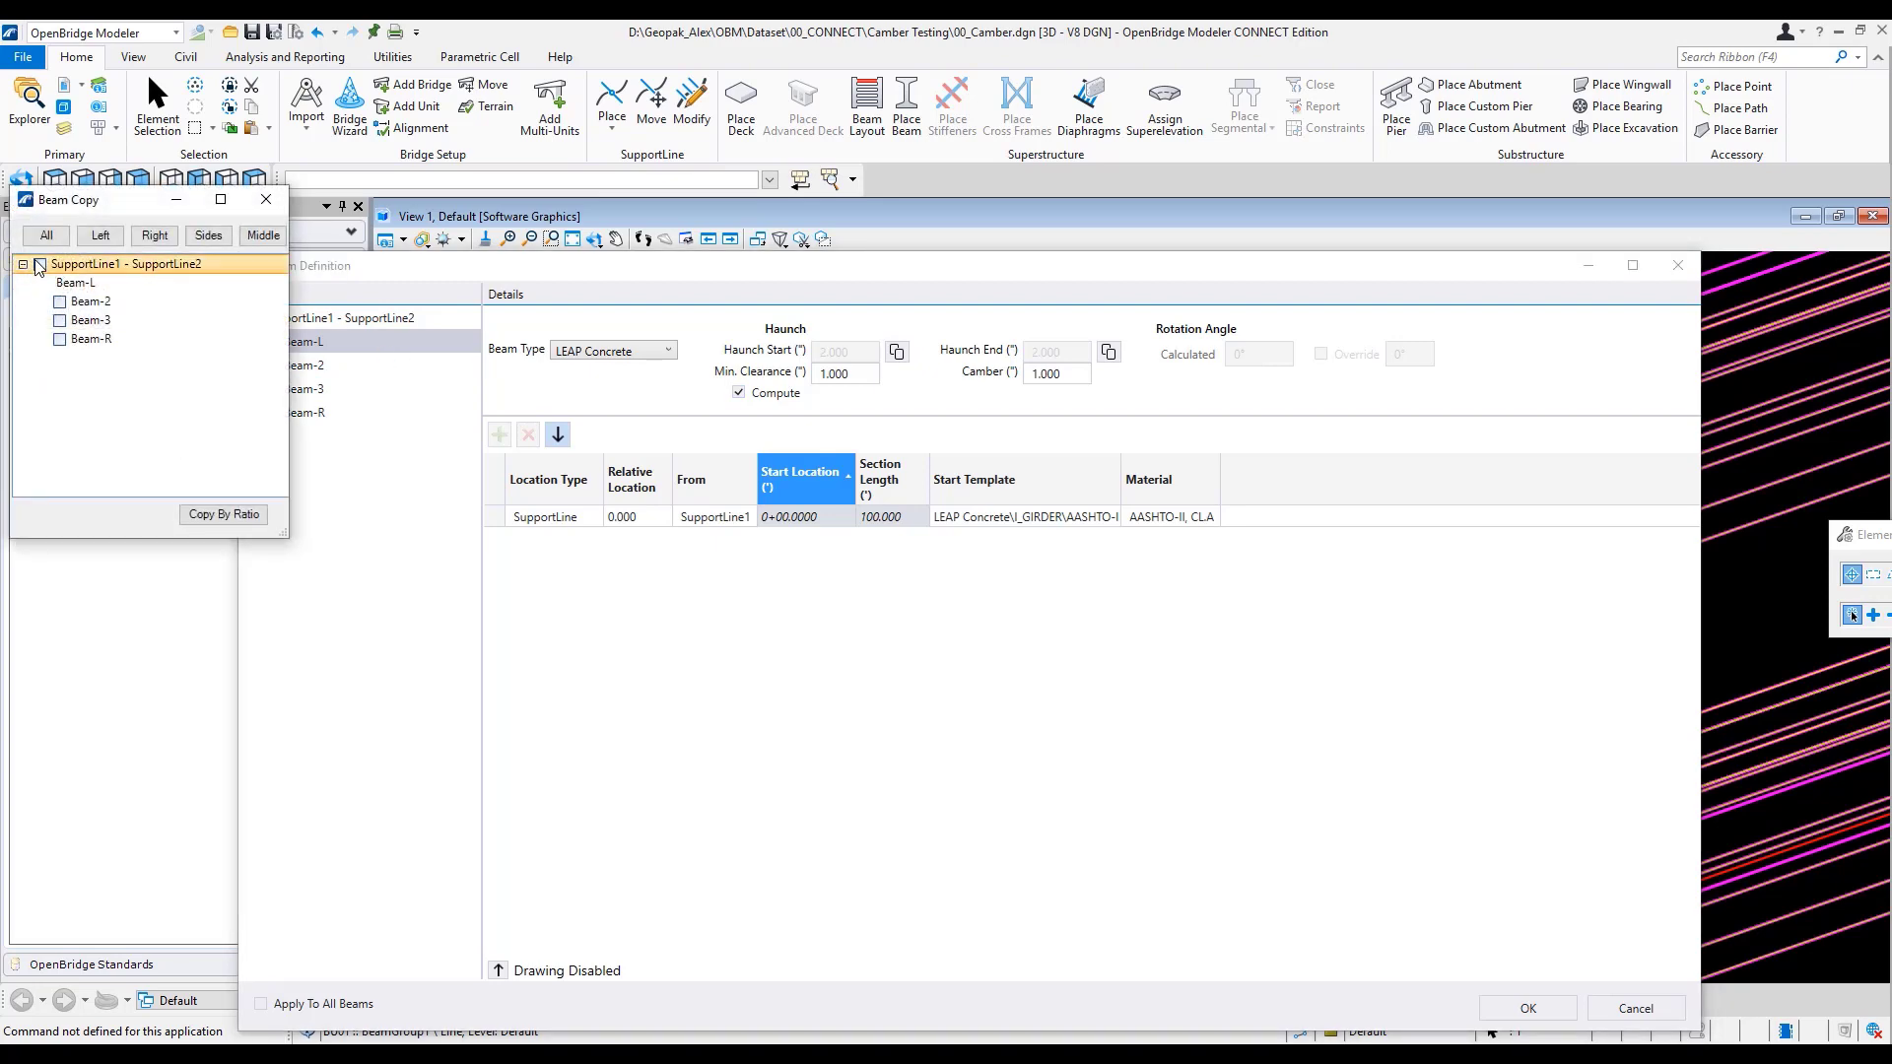
pyautogui.click(224, 514)
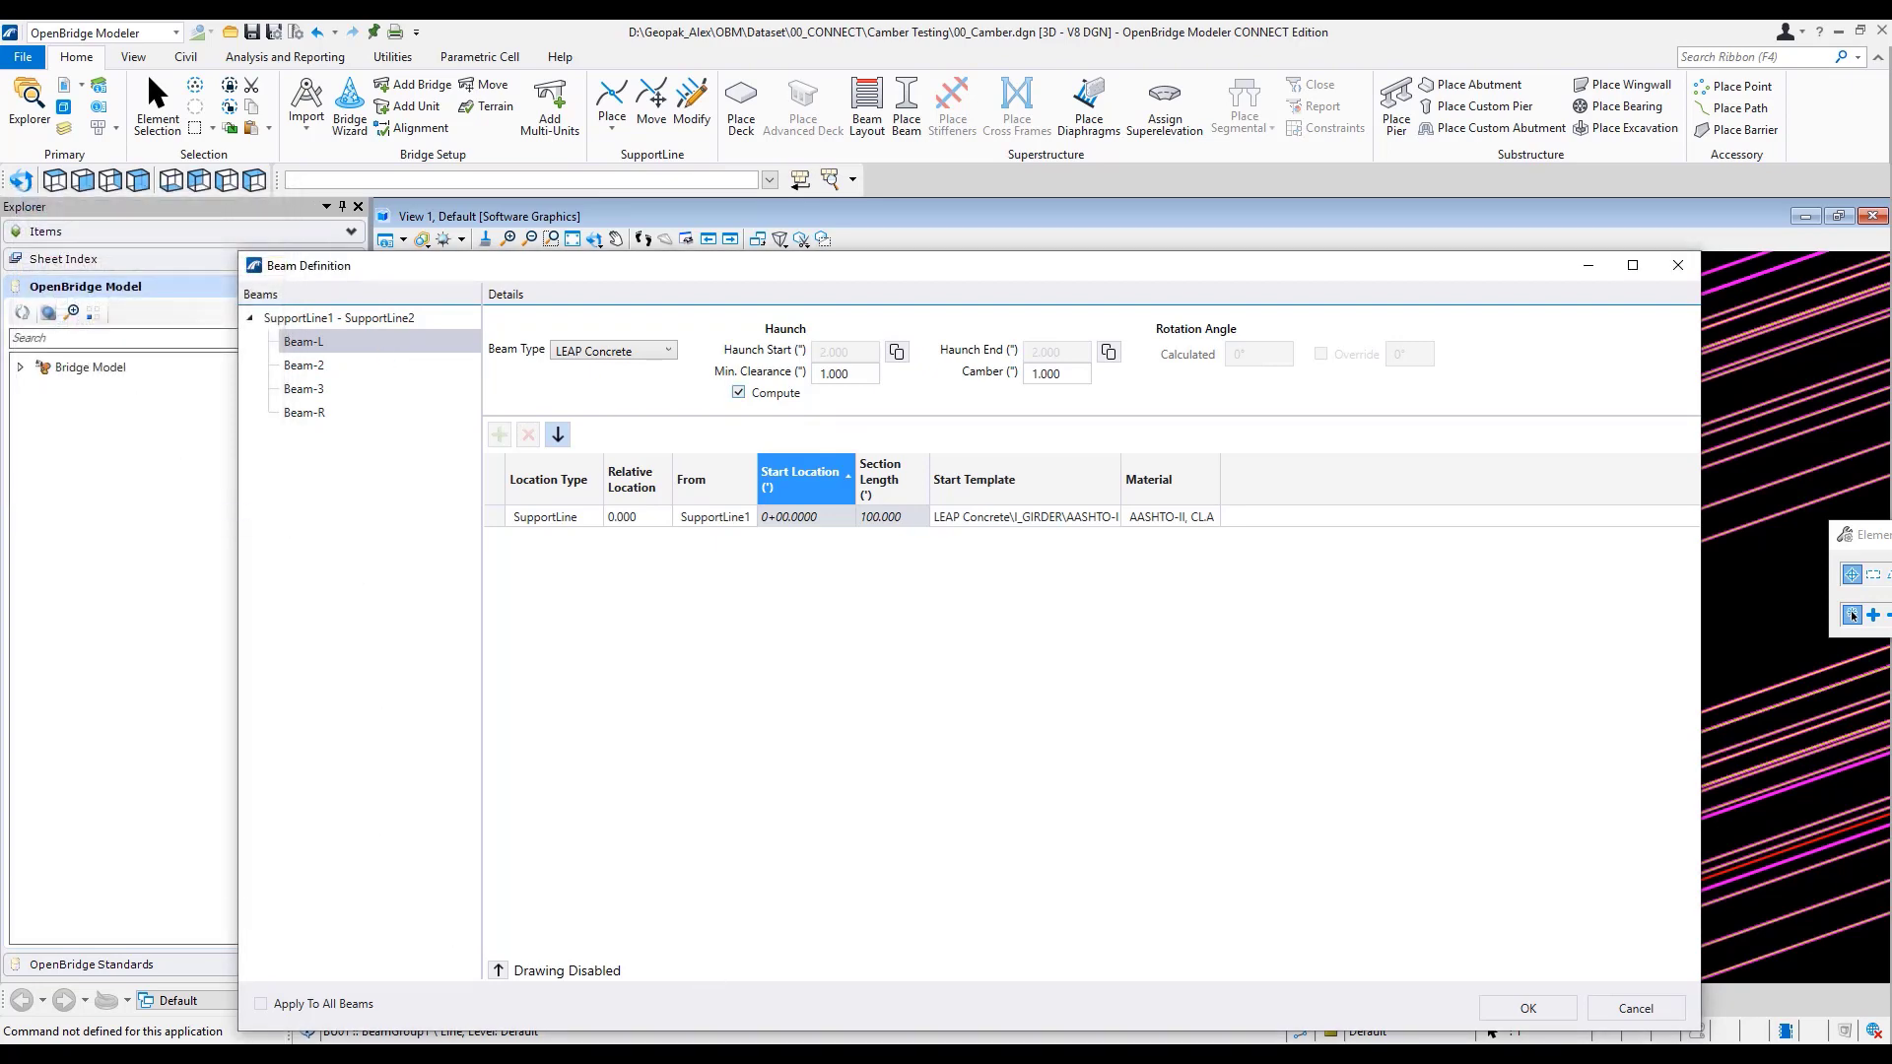
pyautogui.click(1528, 1008)
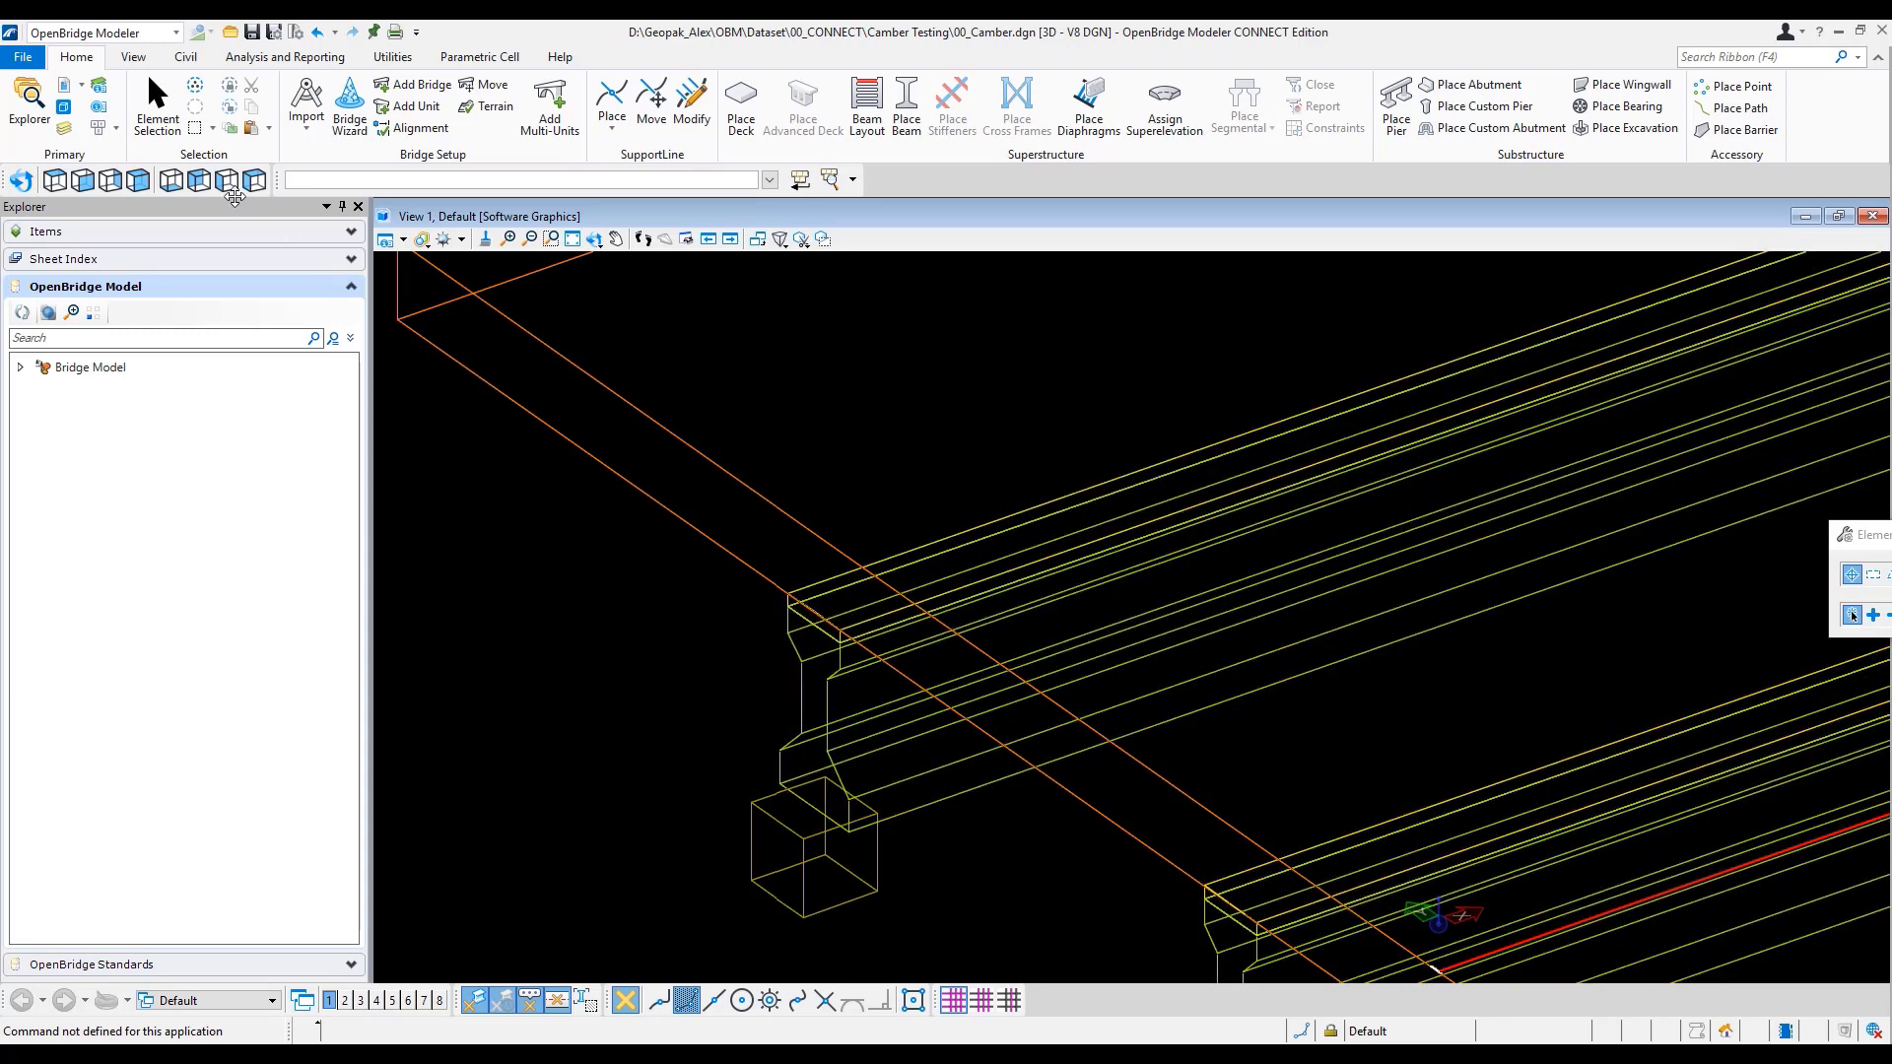
# - Reopen the girder group's beam definition, review Beam-L's minimum clearance and camber for the computed haunch, and cancel without changes
pyautogui.click(802, 664)
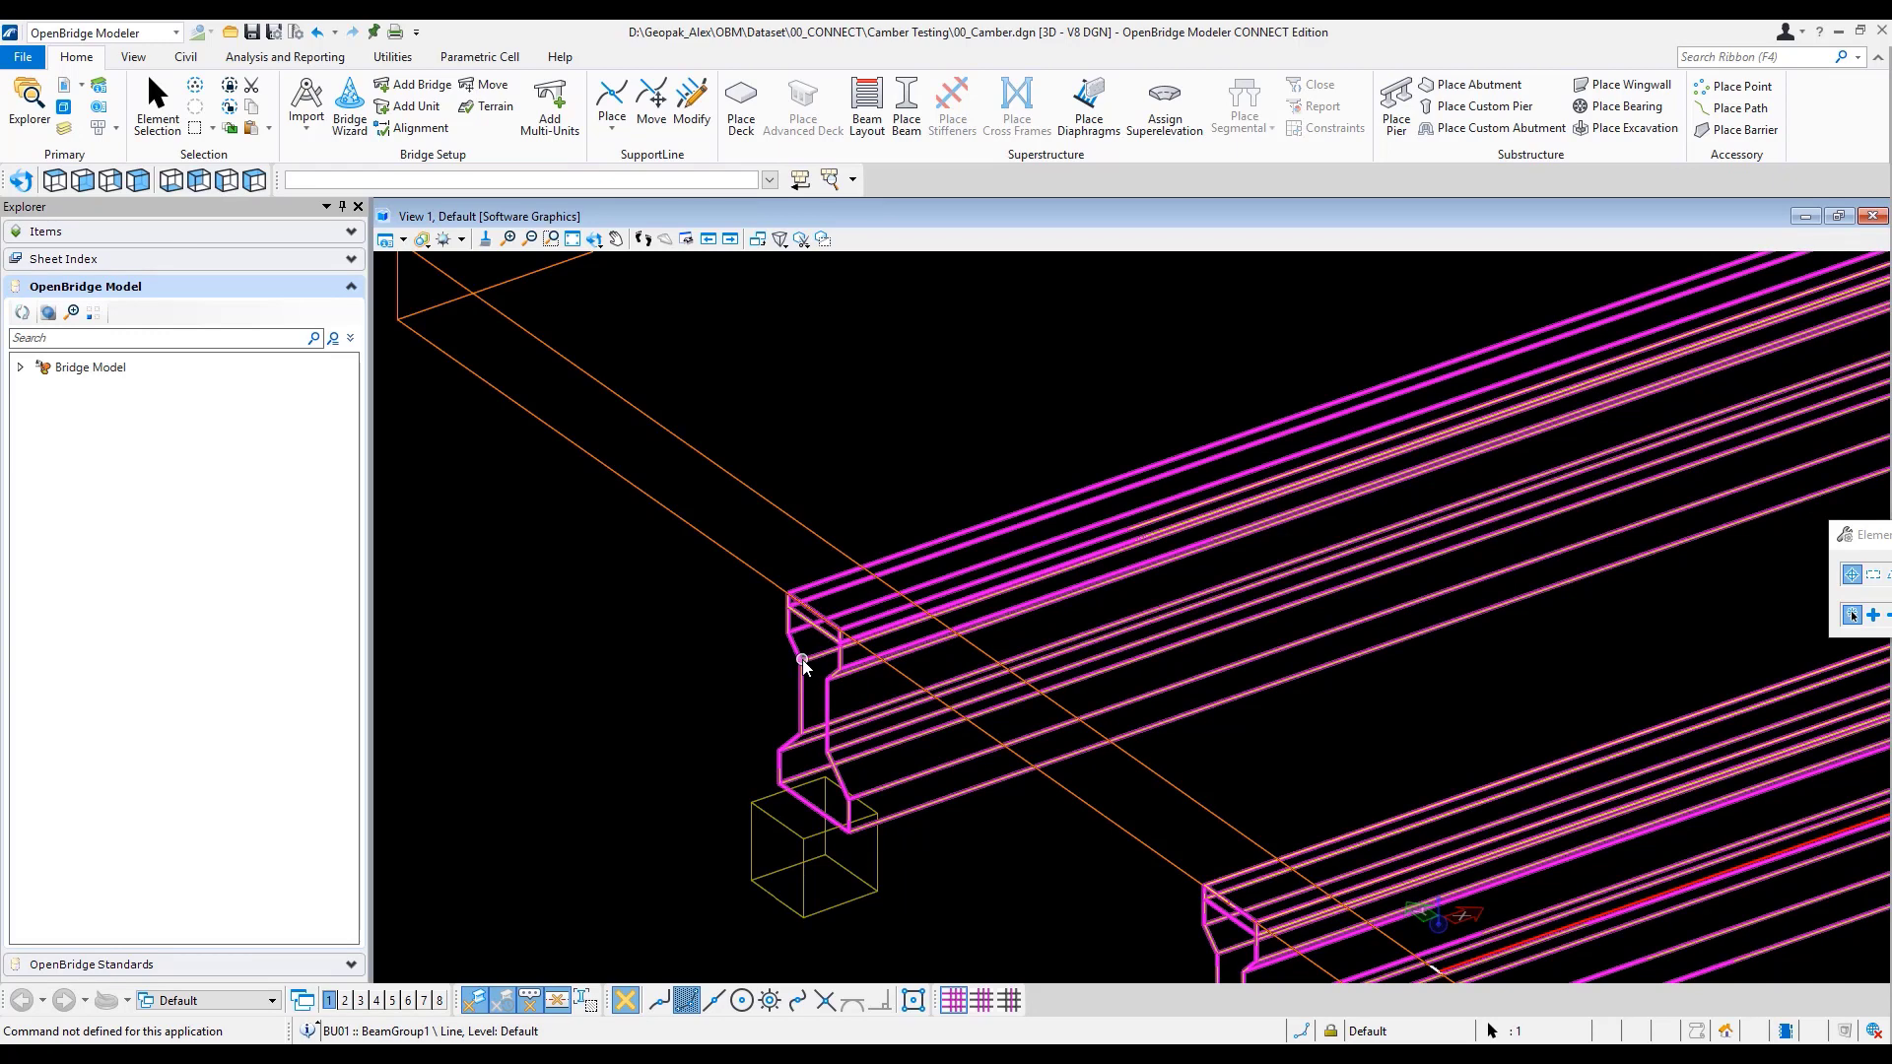
pyautogui.moveTo(820, 658)
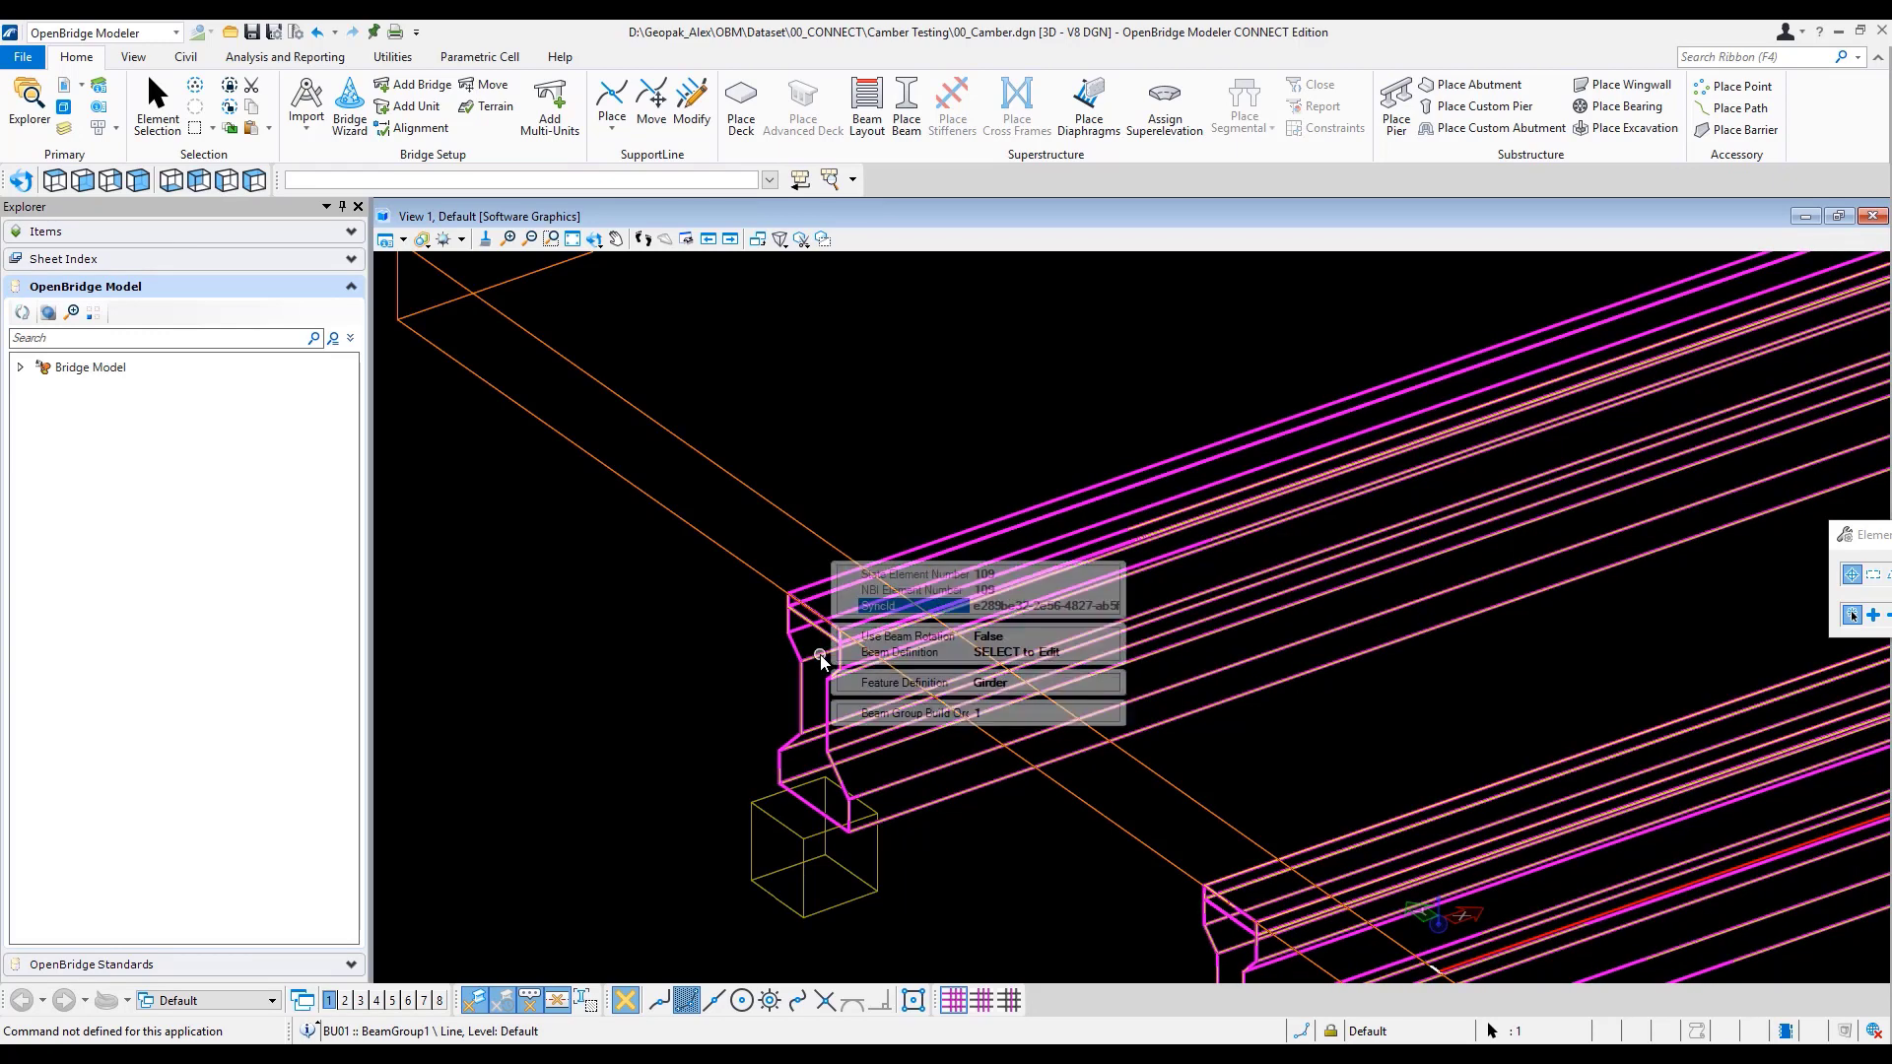
pyautogui.click(1063, 653)
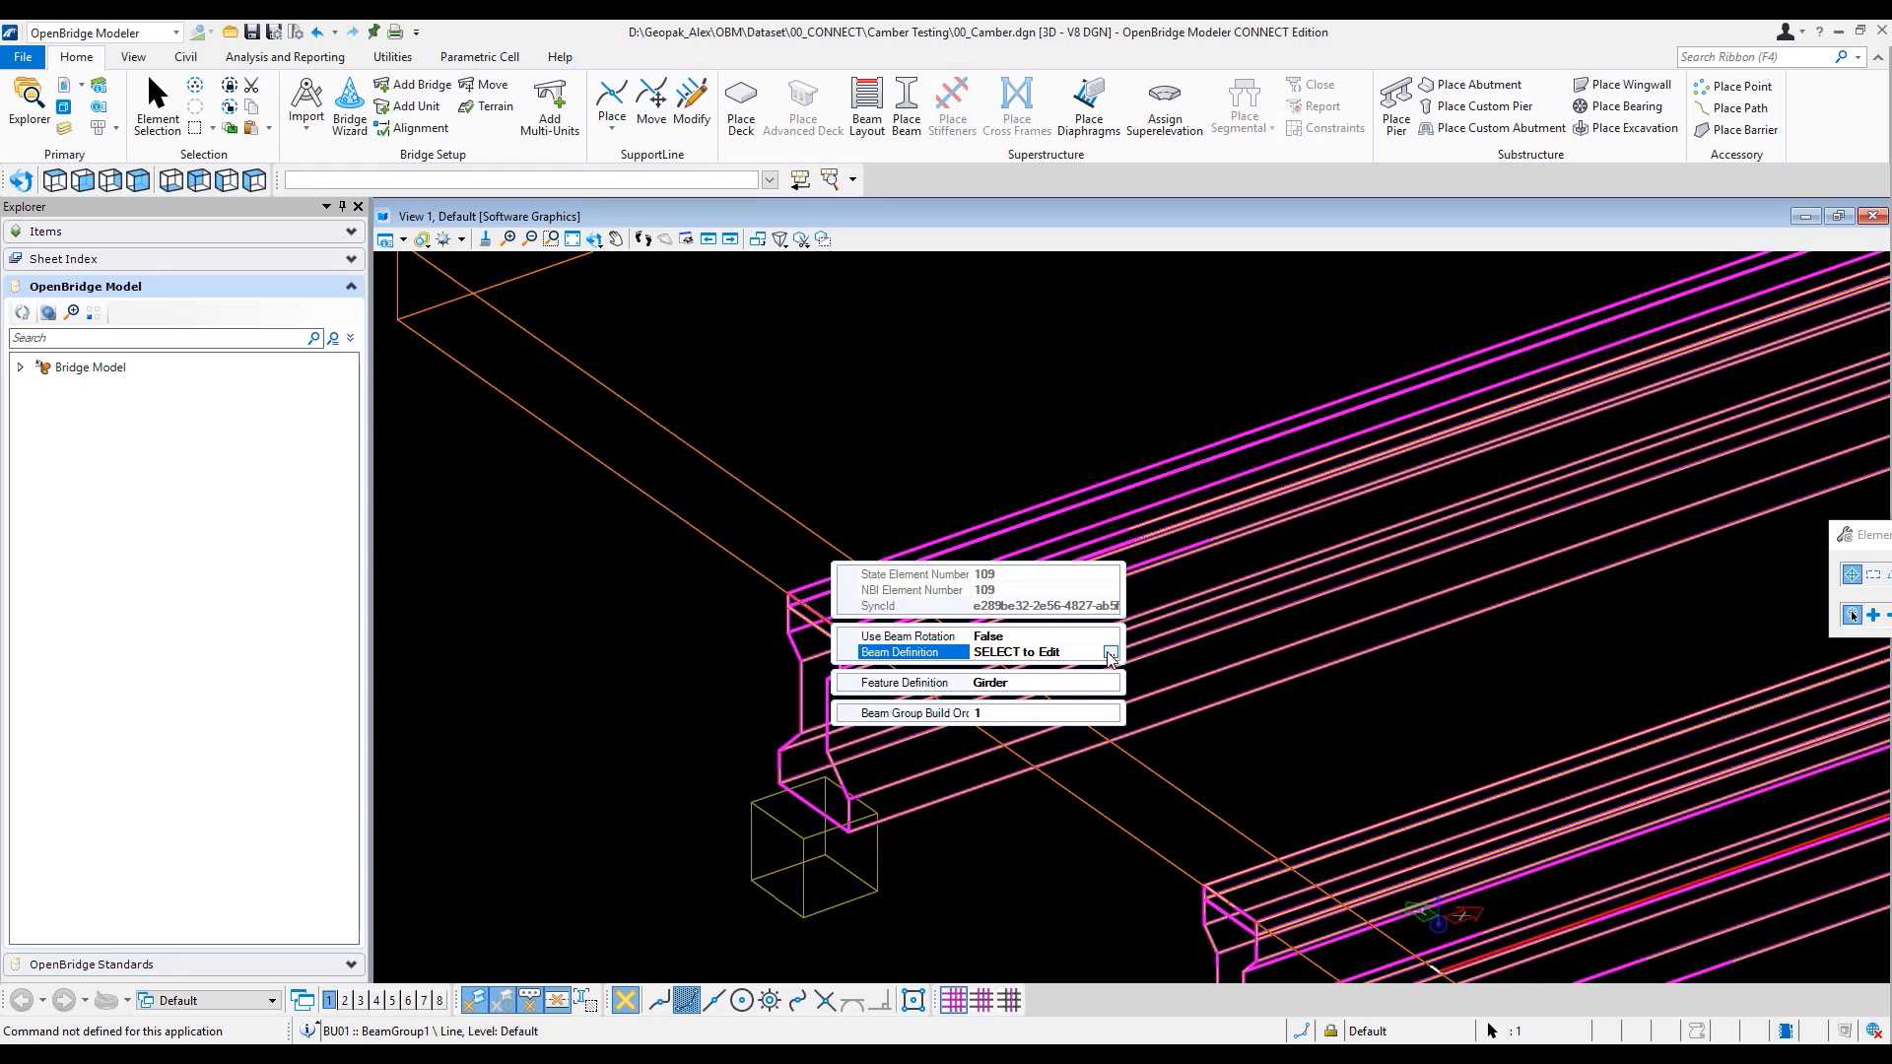
pyautogui.click(1111, 653)
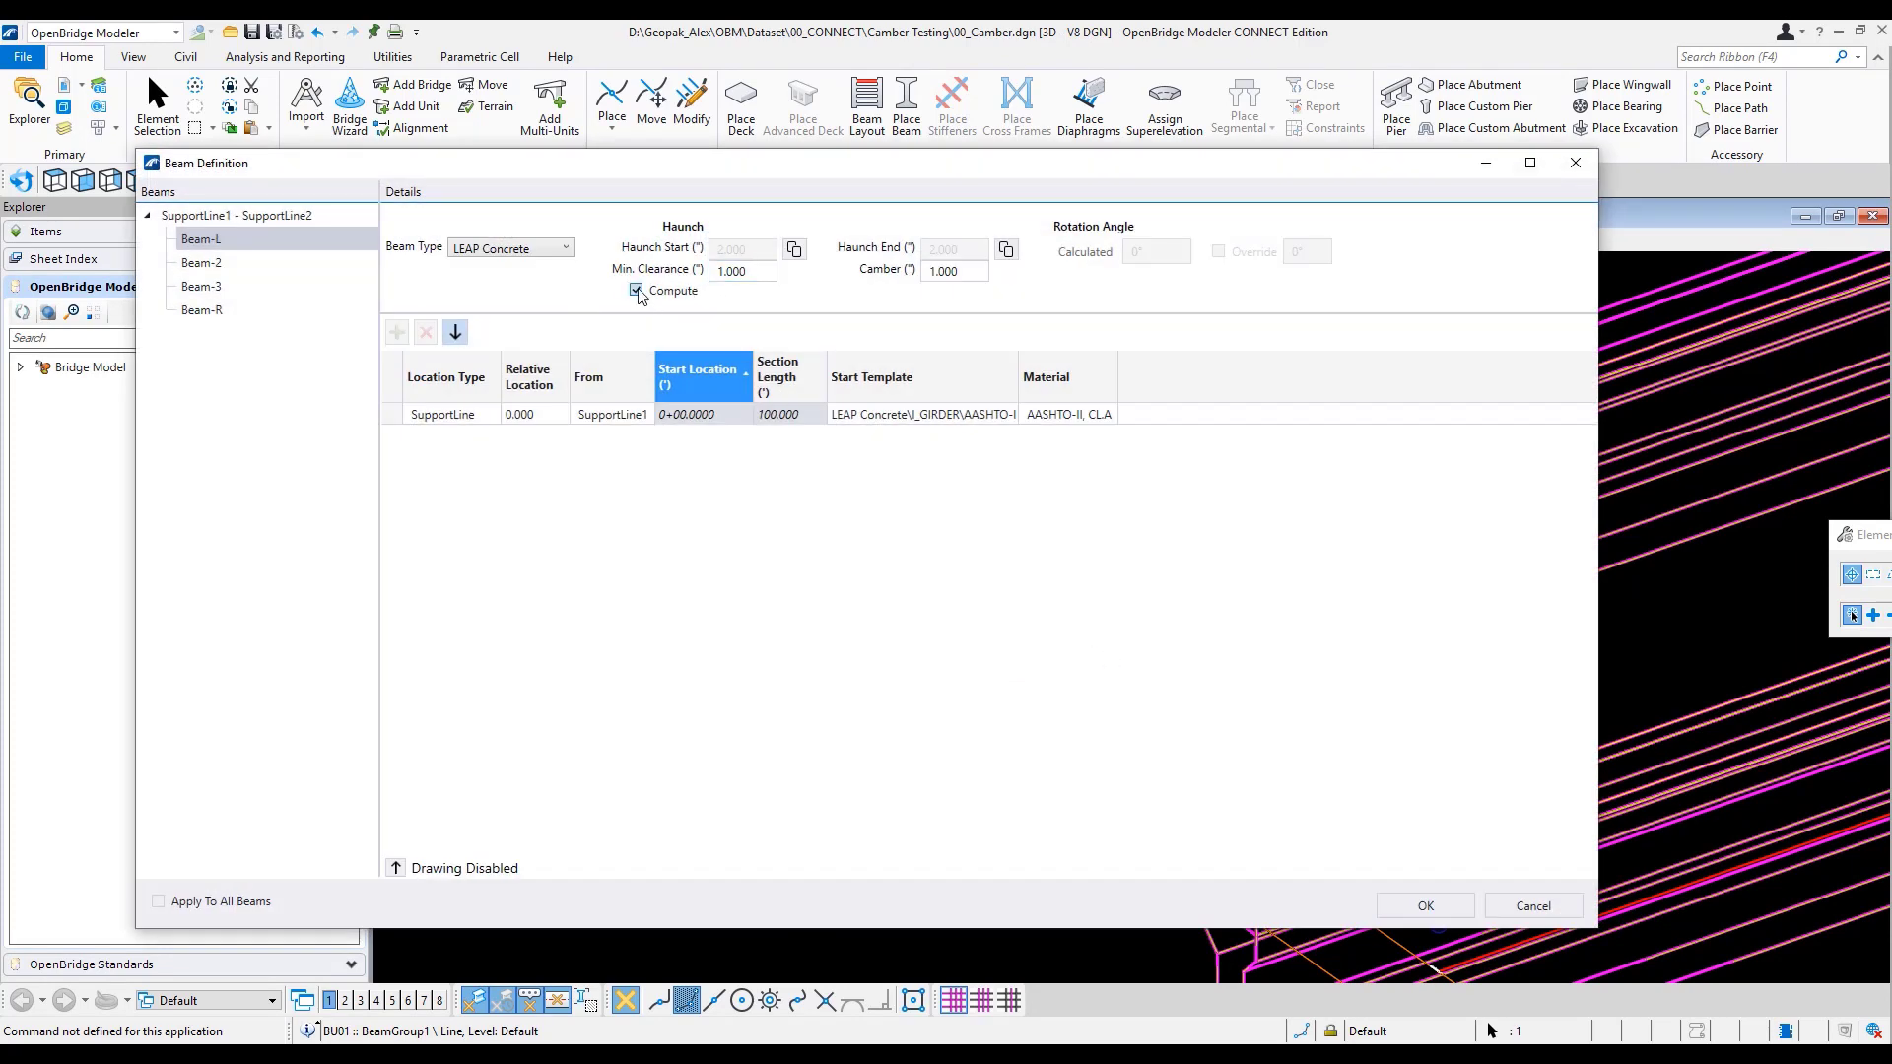
pyautogui.click(750, 272)
pyautogui.moveTo(981, 272); pyautogui.dragTo(900, 279)
pyautogui.click(1533, 906)
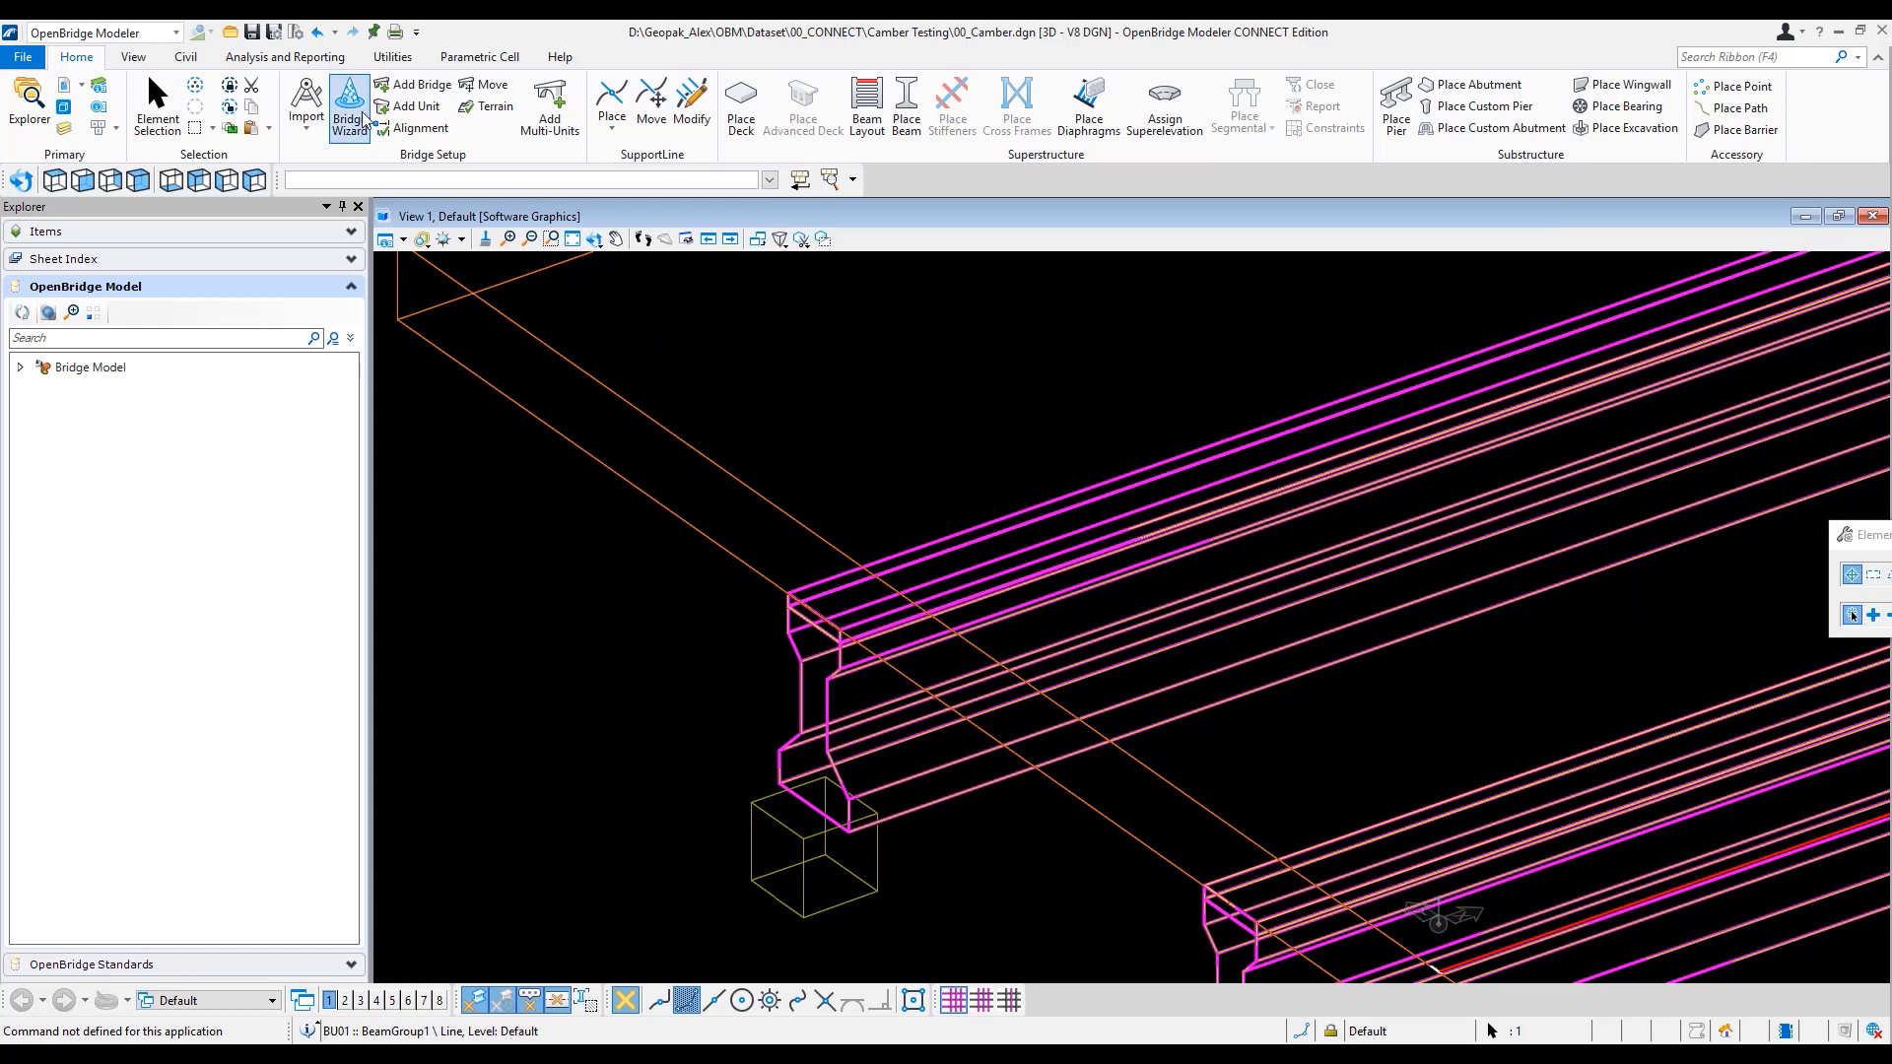
# - In the beam camber and deflections settings, set Beam-L's camber to 1 inch and copy it to all beams of BeamGroup1
pyautogui.click(263, 58)
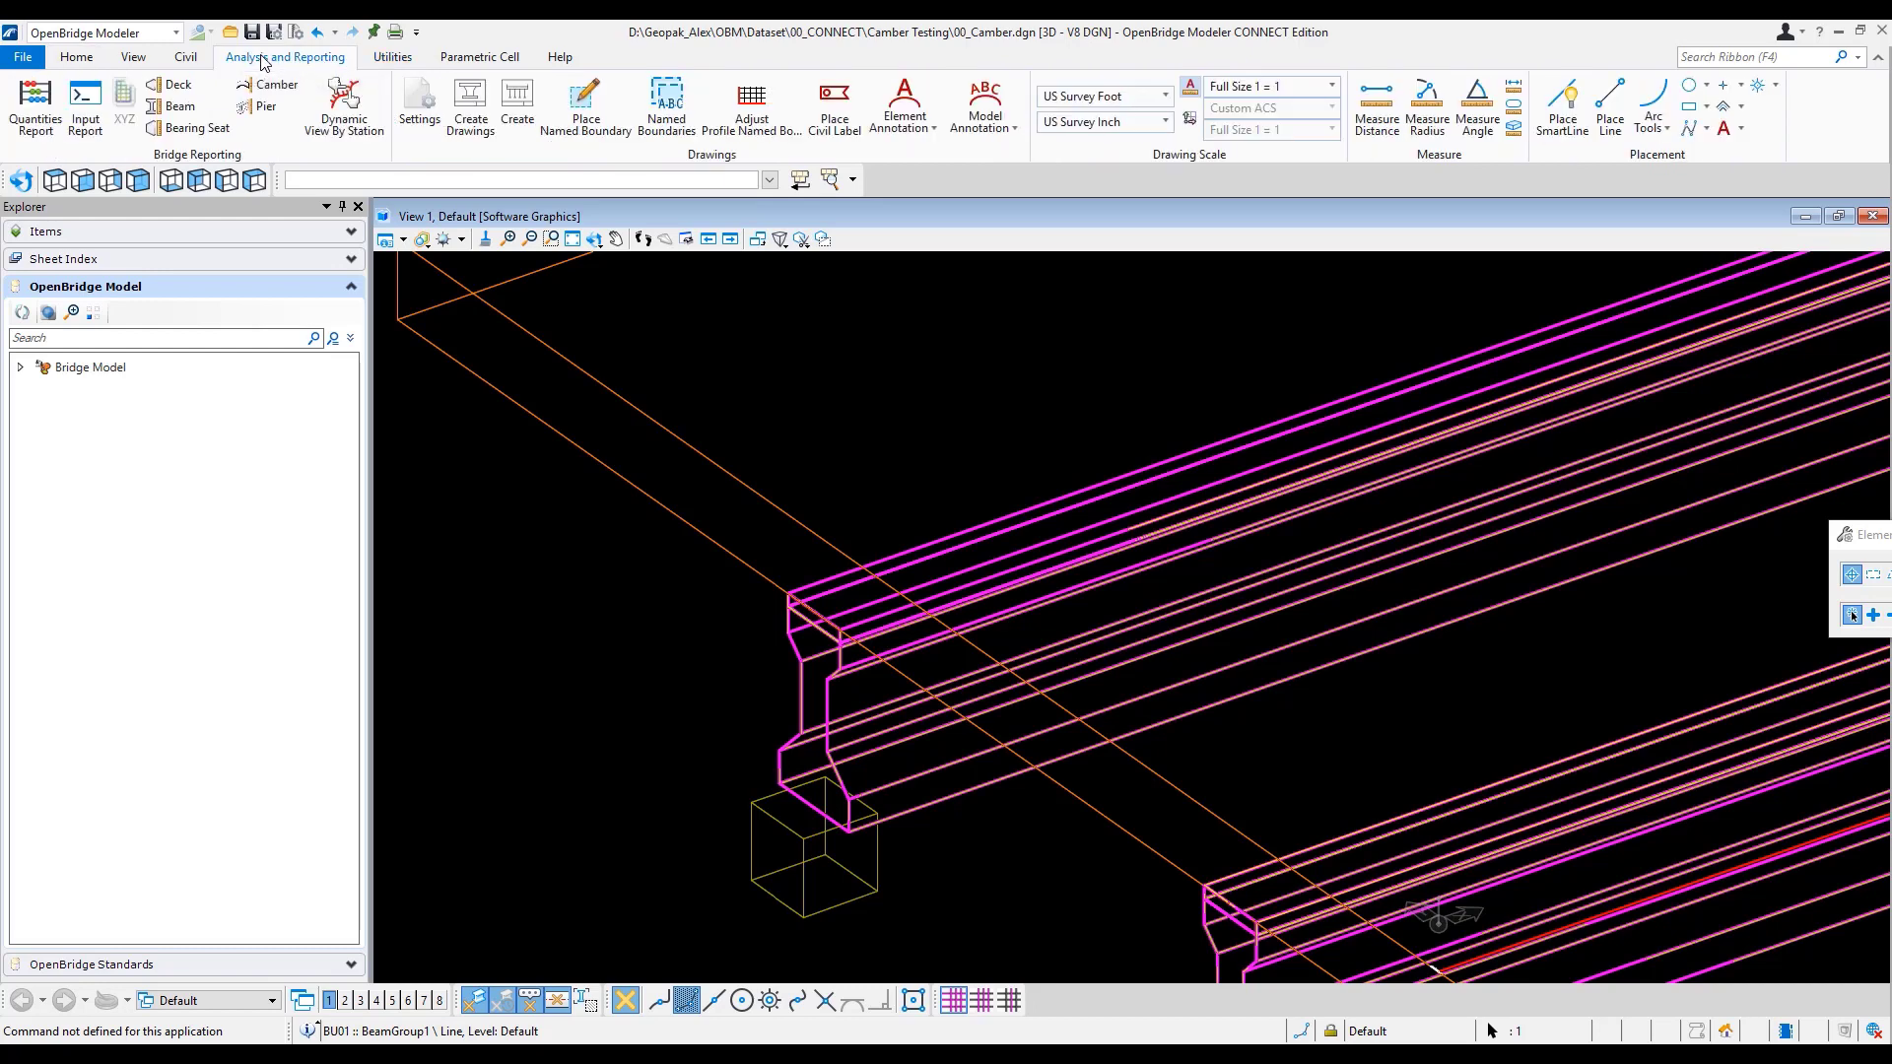
pyautogui.click(267, 87)
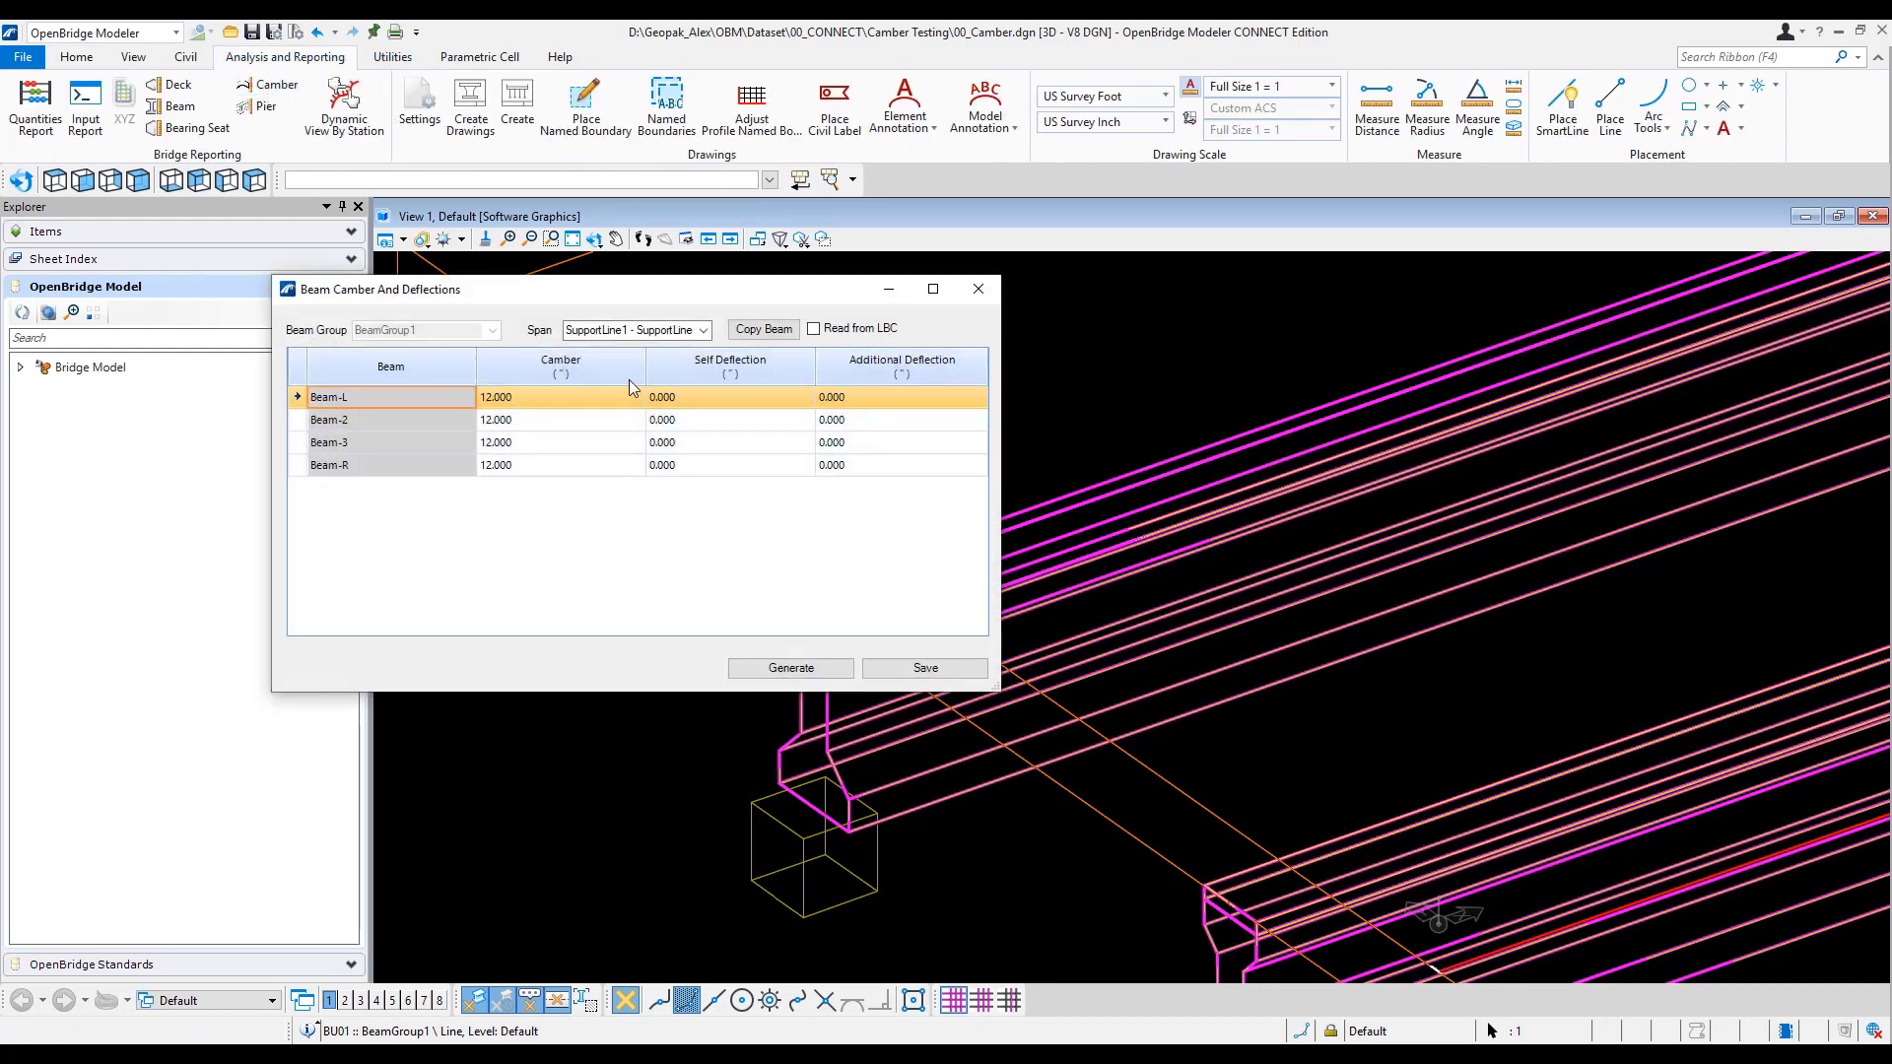
pyautogui.click(572, 396)
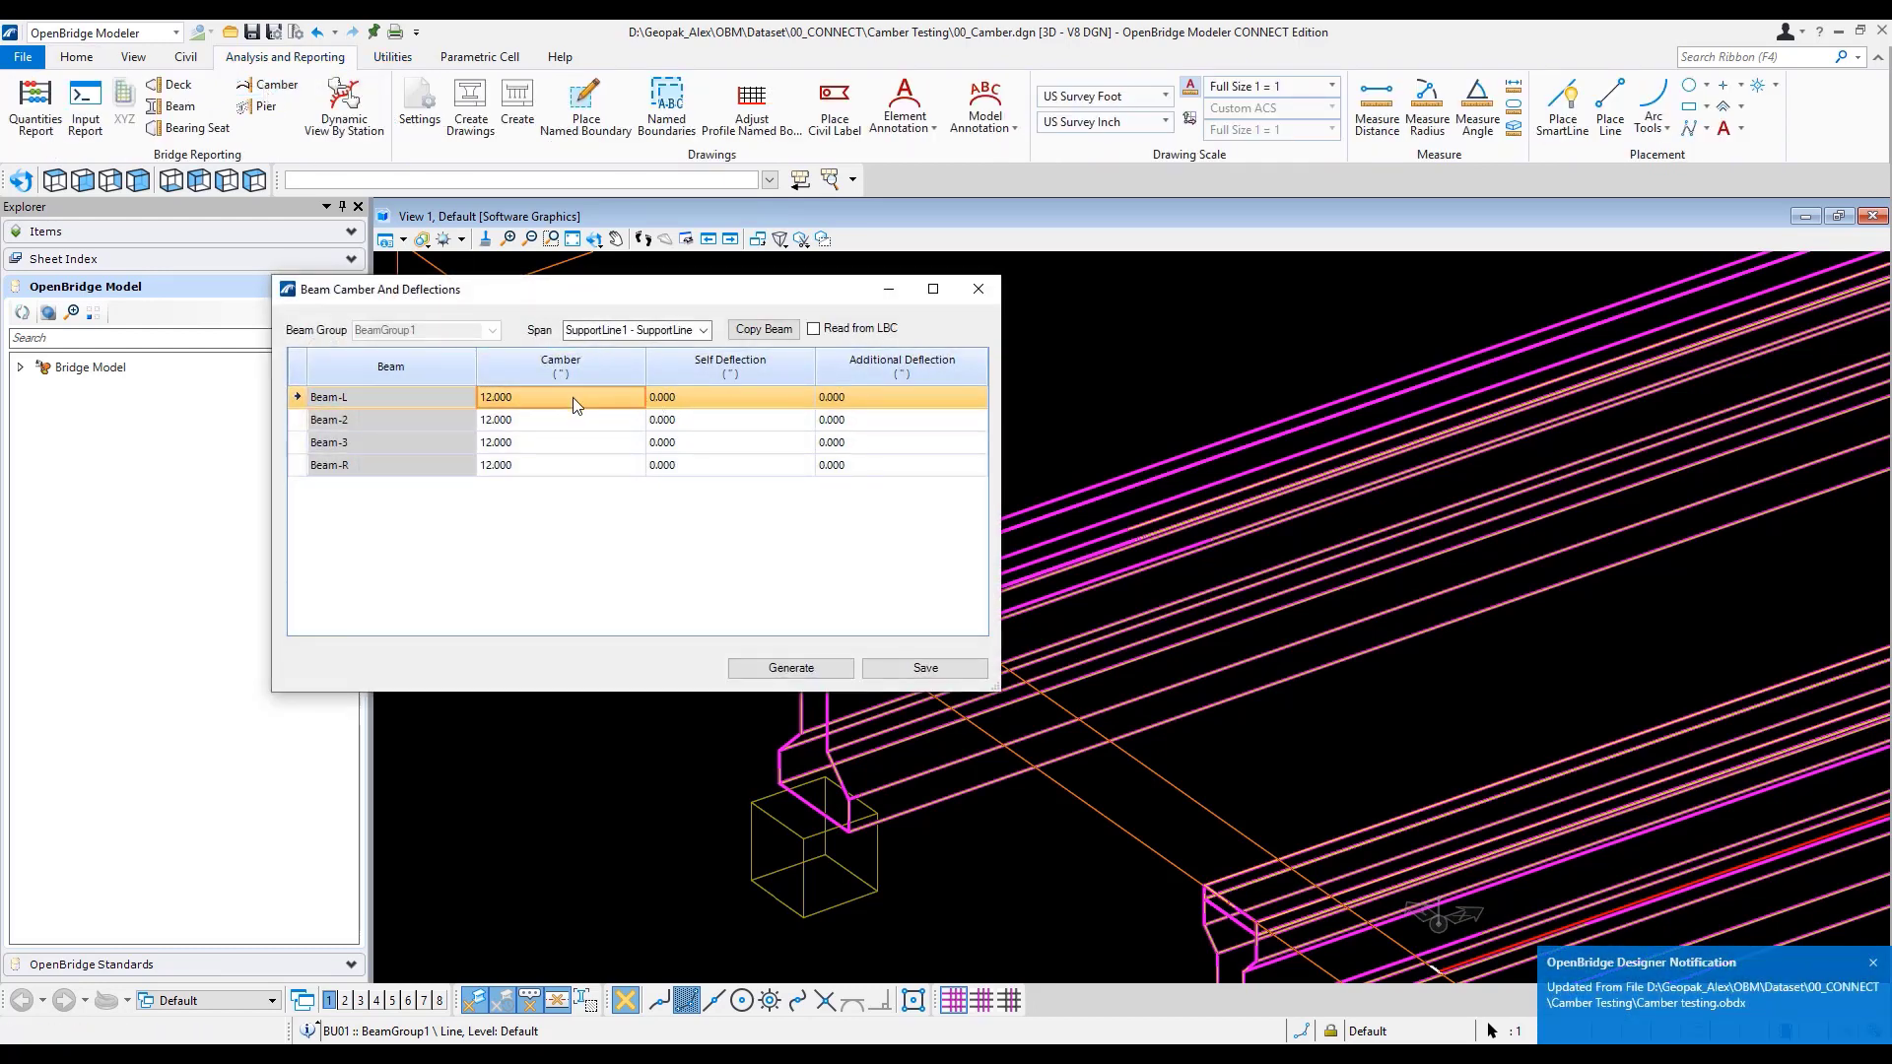
pyautogui.write('1')
pyautogui.press('Tab')
pyautogui.click(764, 330)
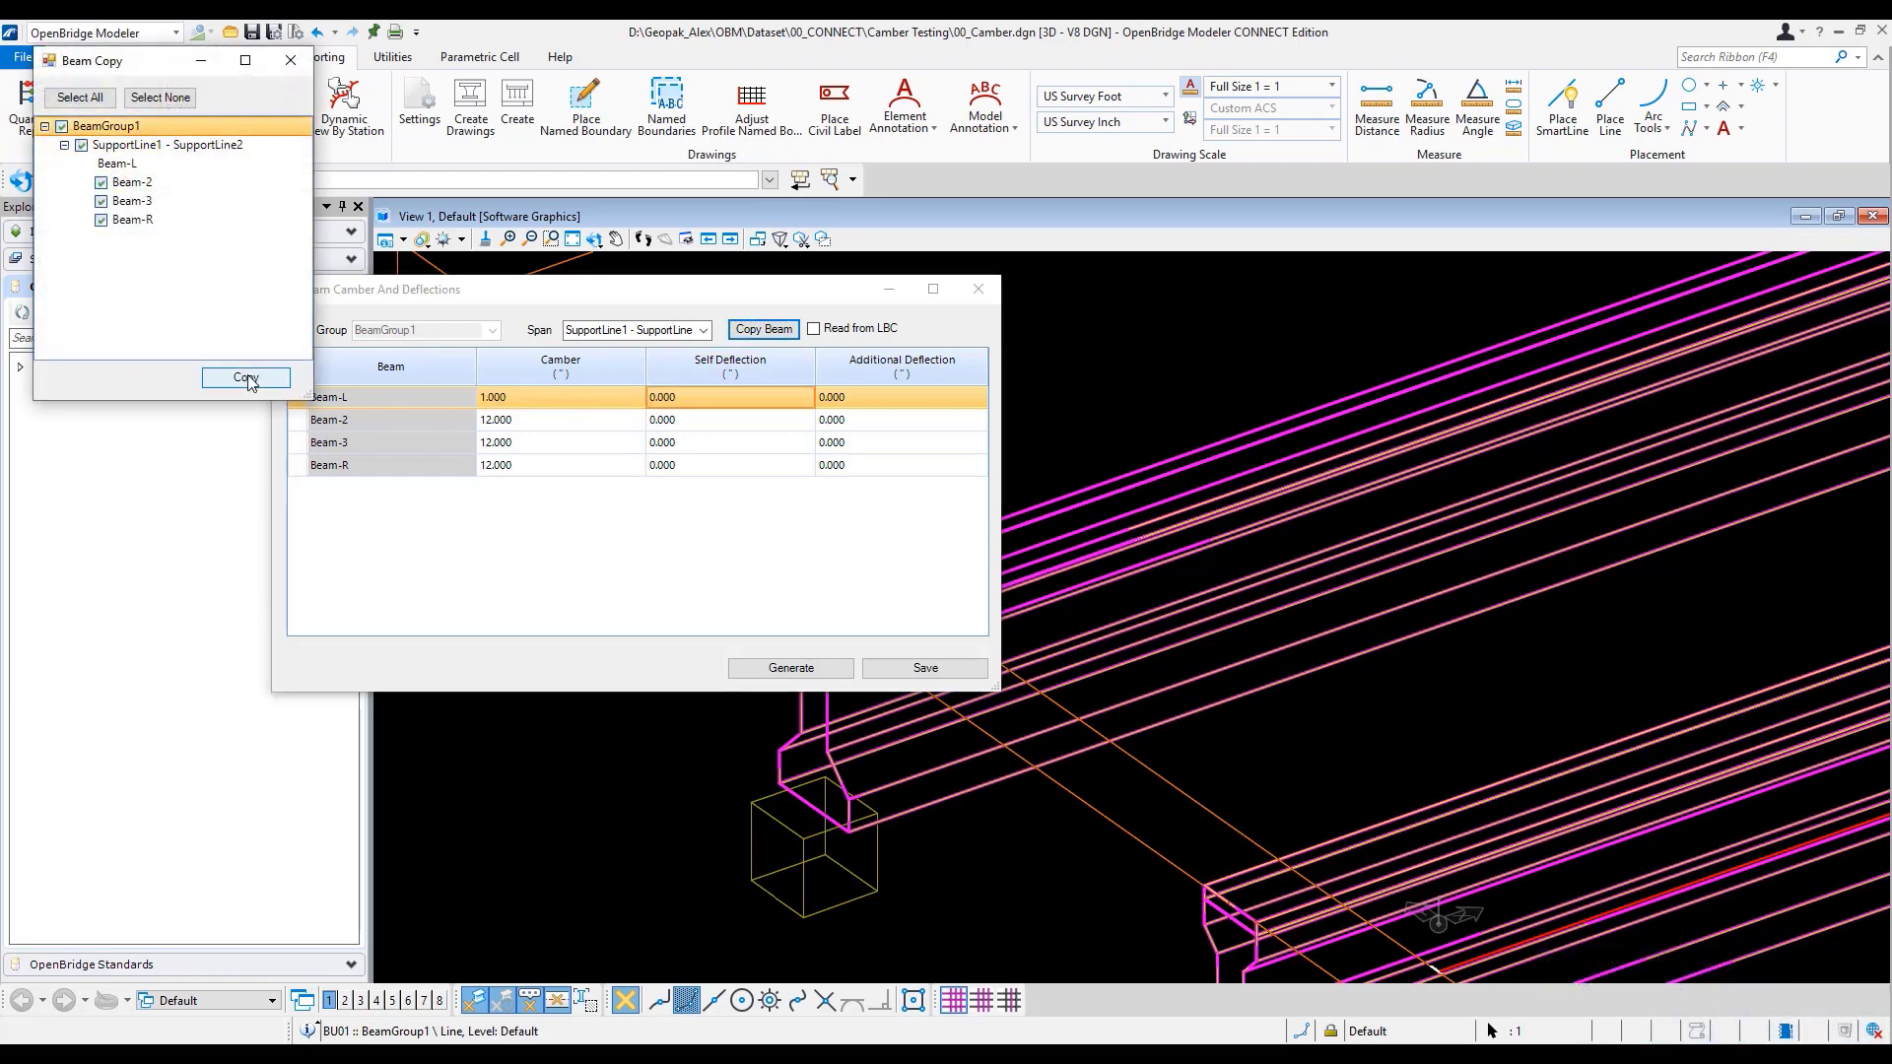
pyautogui.click(247, 379)
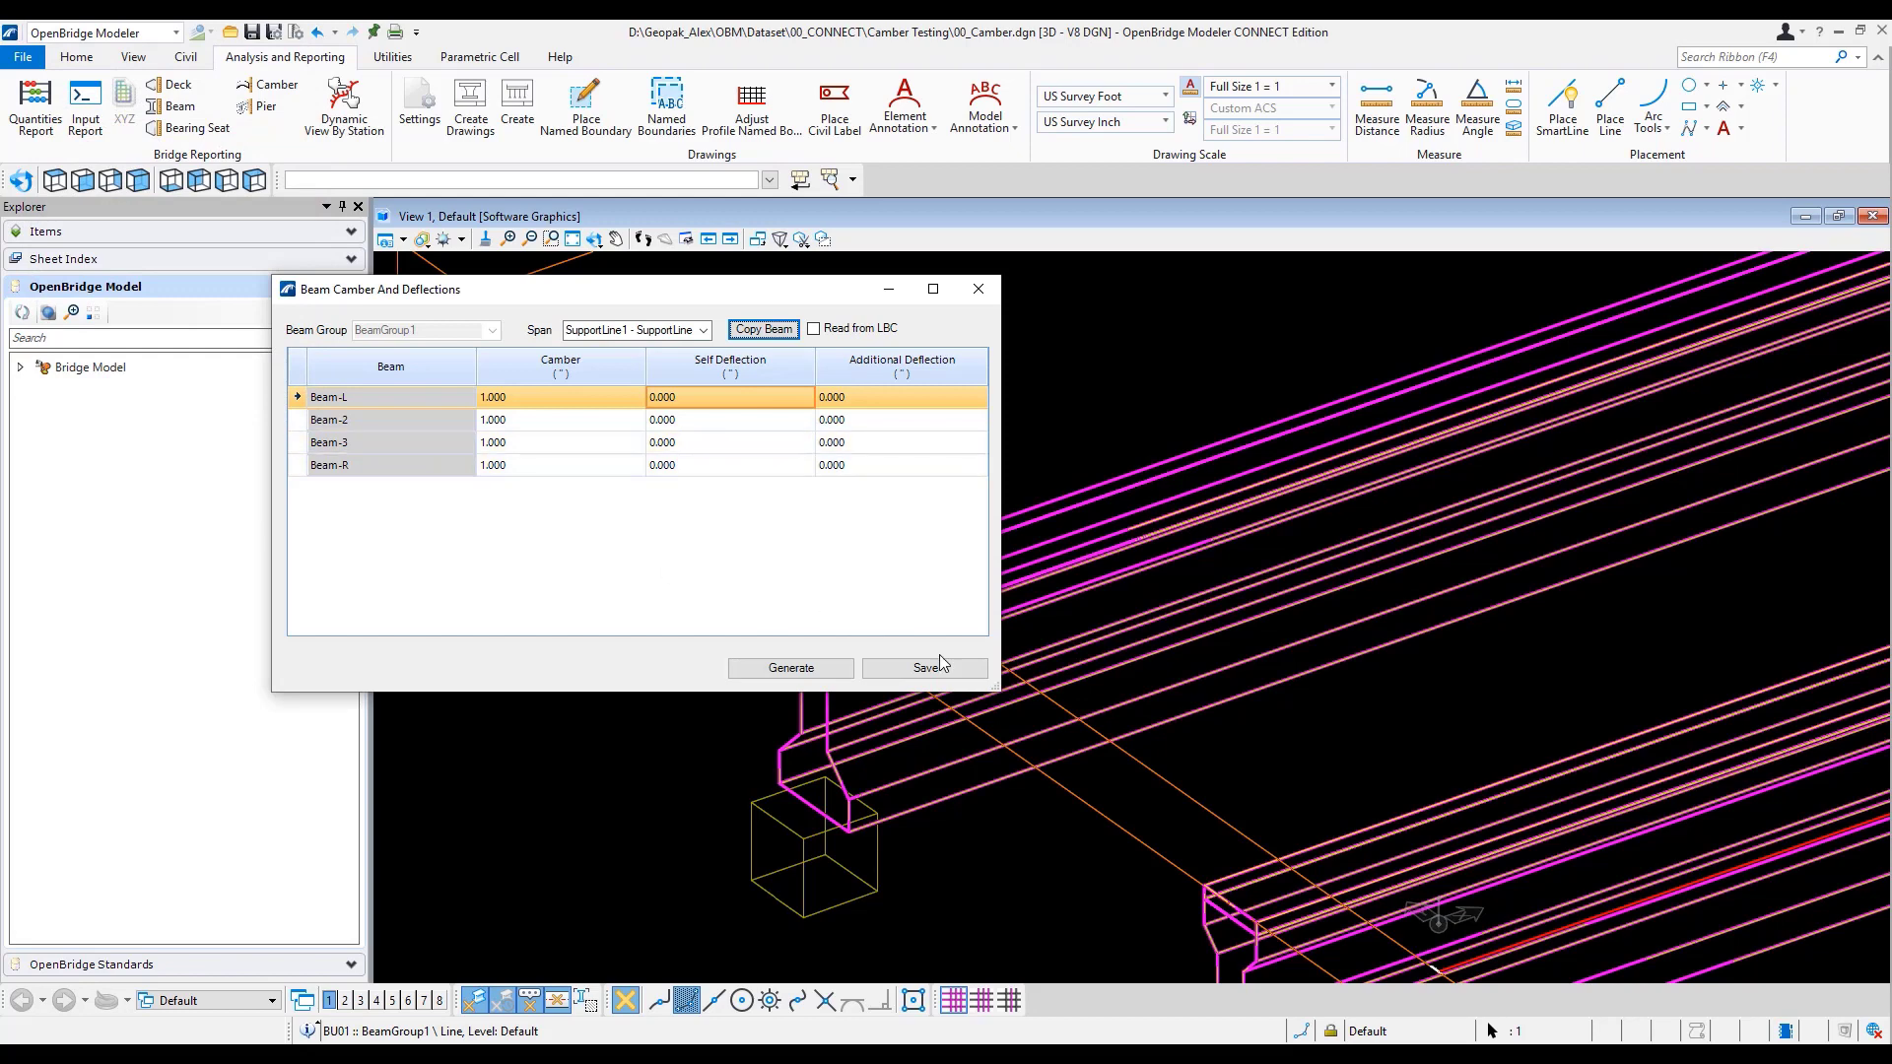
# - Generate the BeamGroup1 camber deflections report with 11 points per span, examine the girder top elevations, and close the report and settings
pyautogui.click(808, 668)
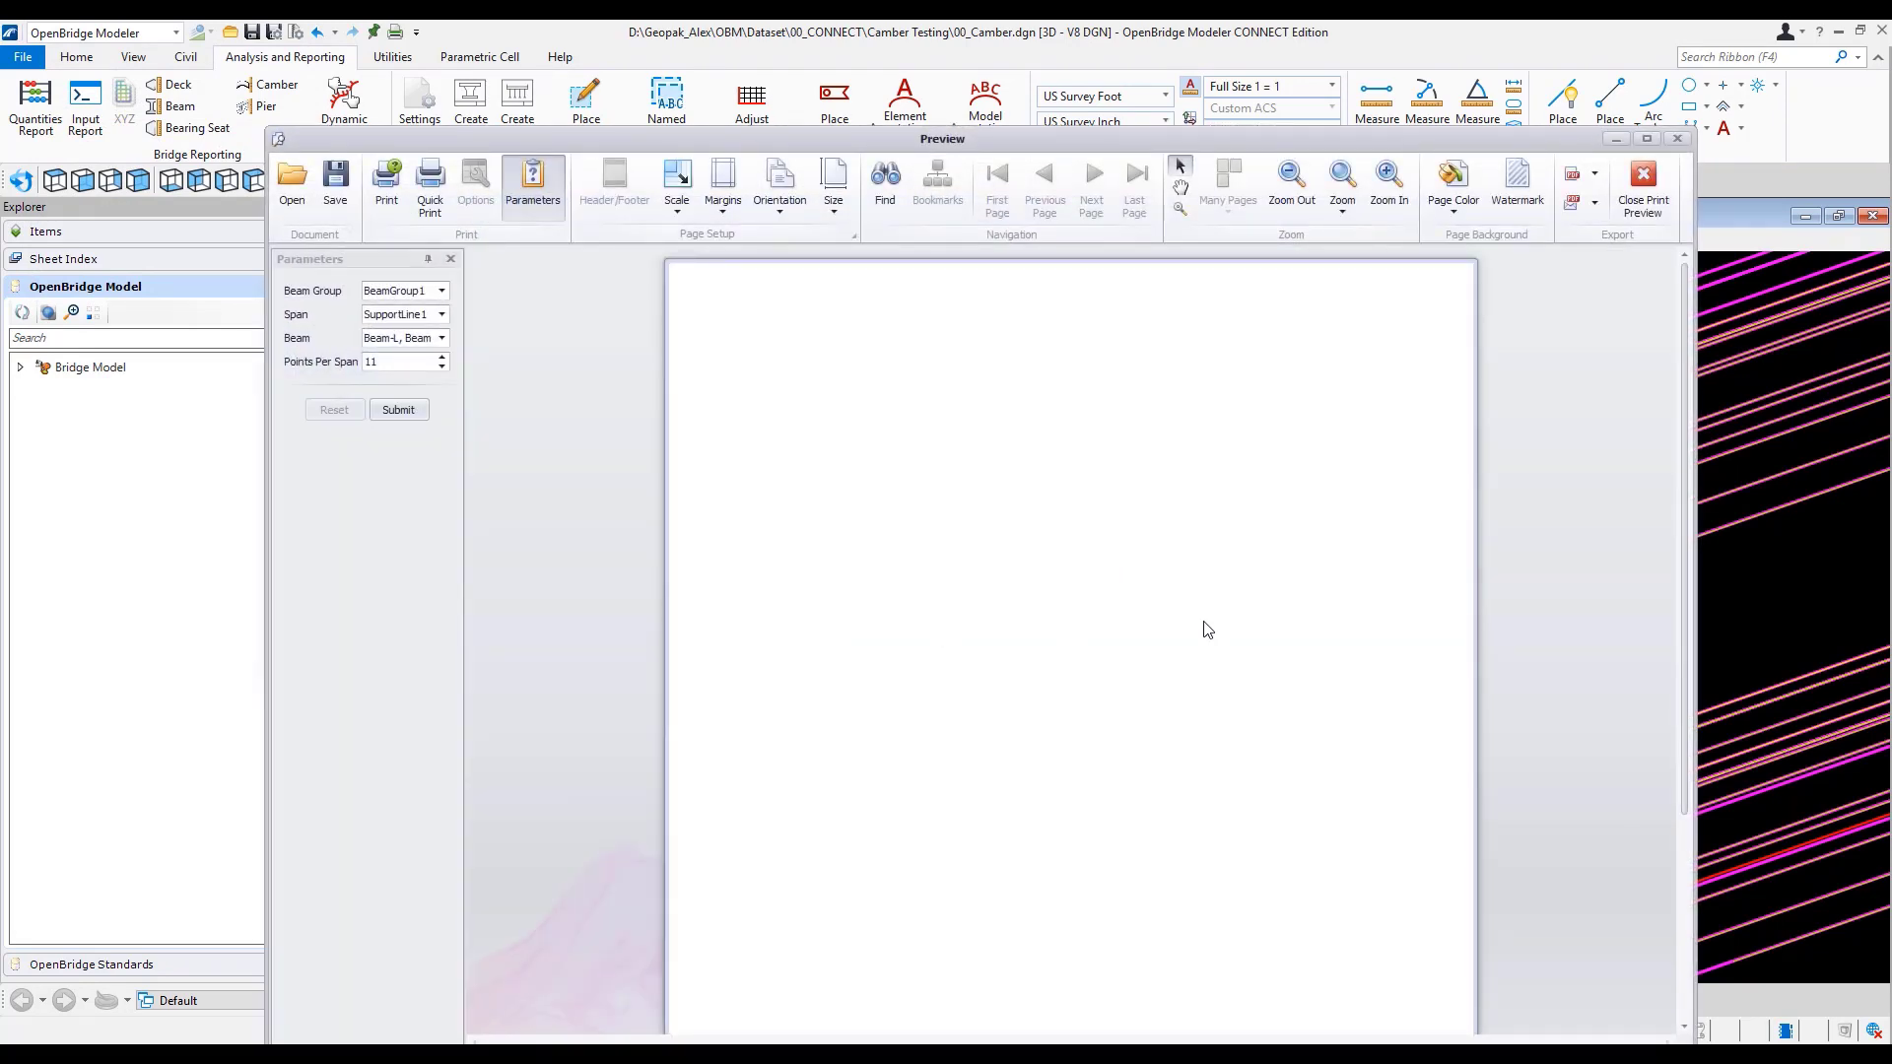
pyautogui.click(398, 409)
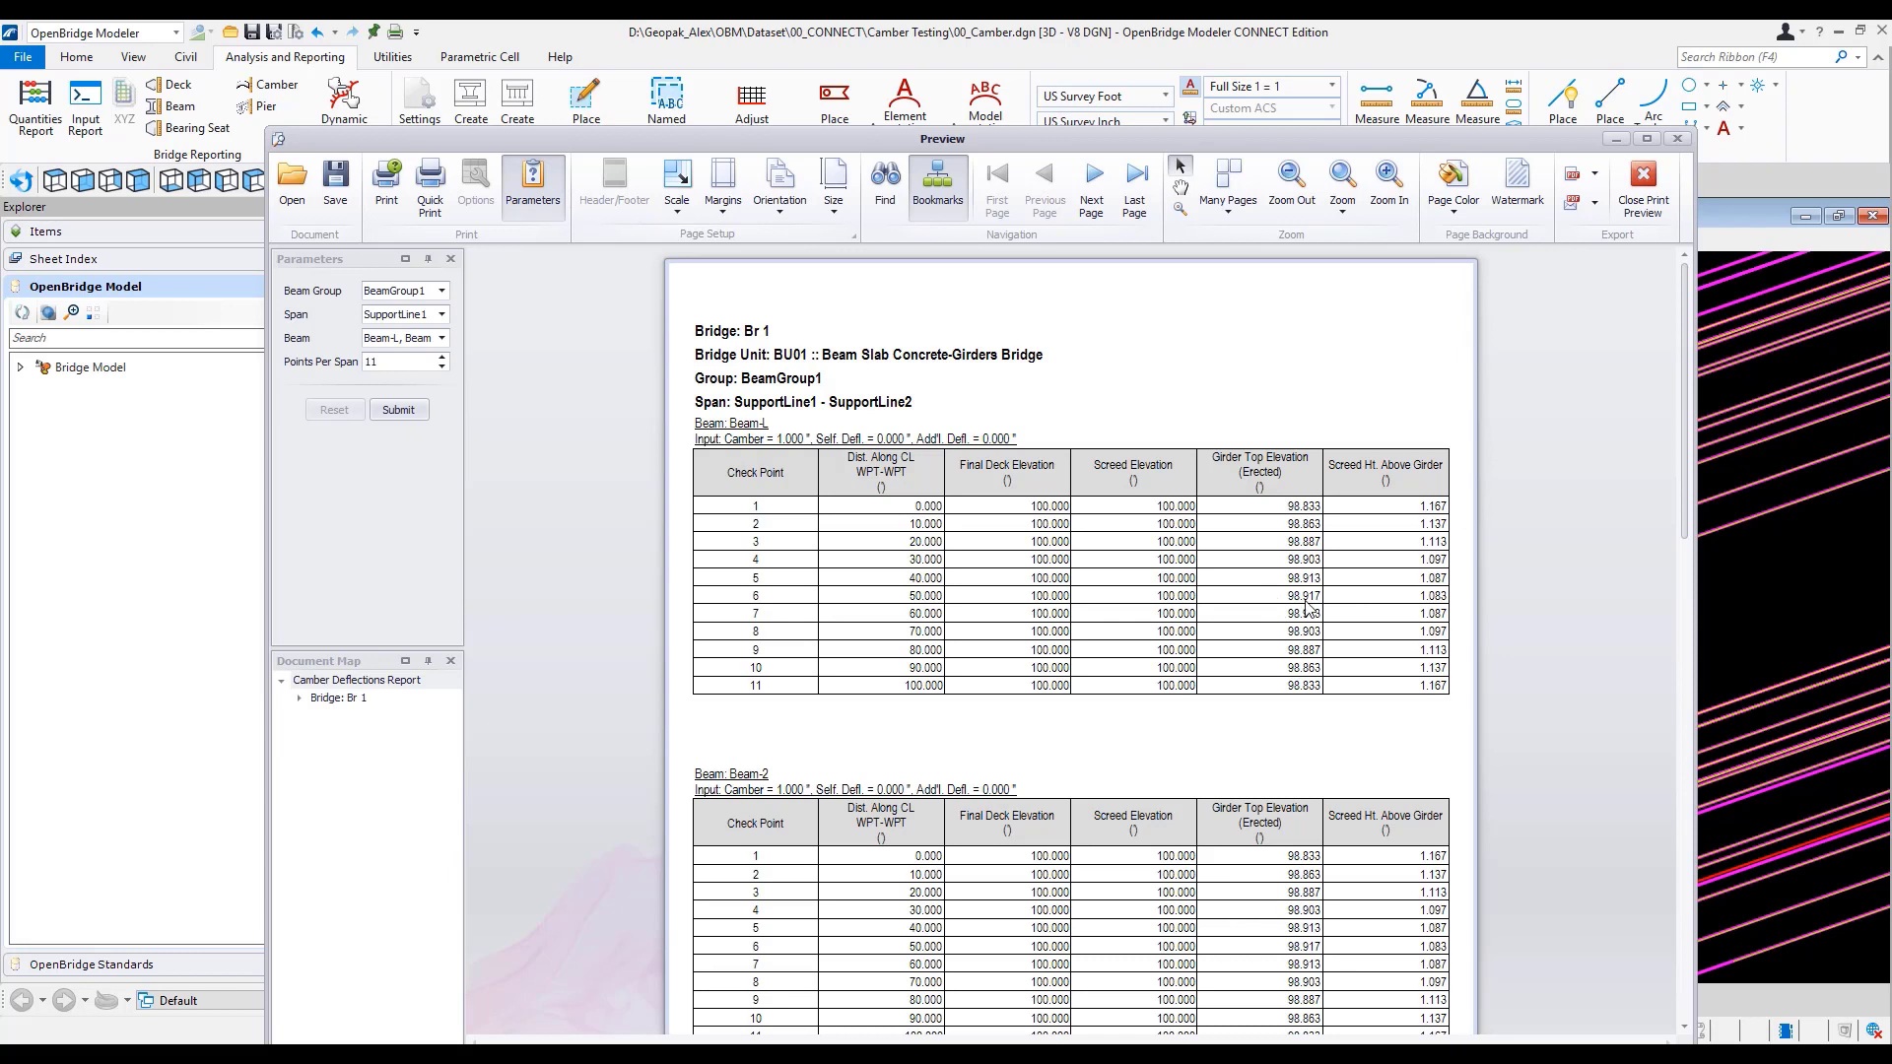
pyautogui.click(1680, 141)
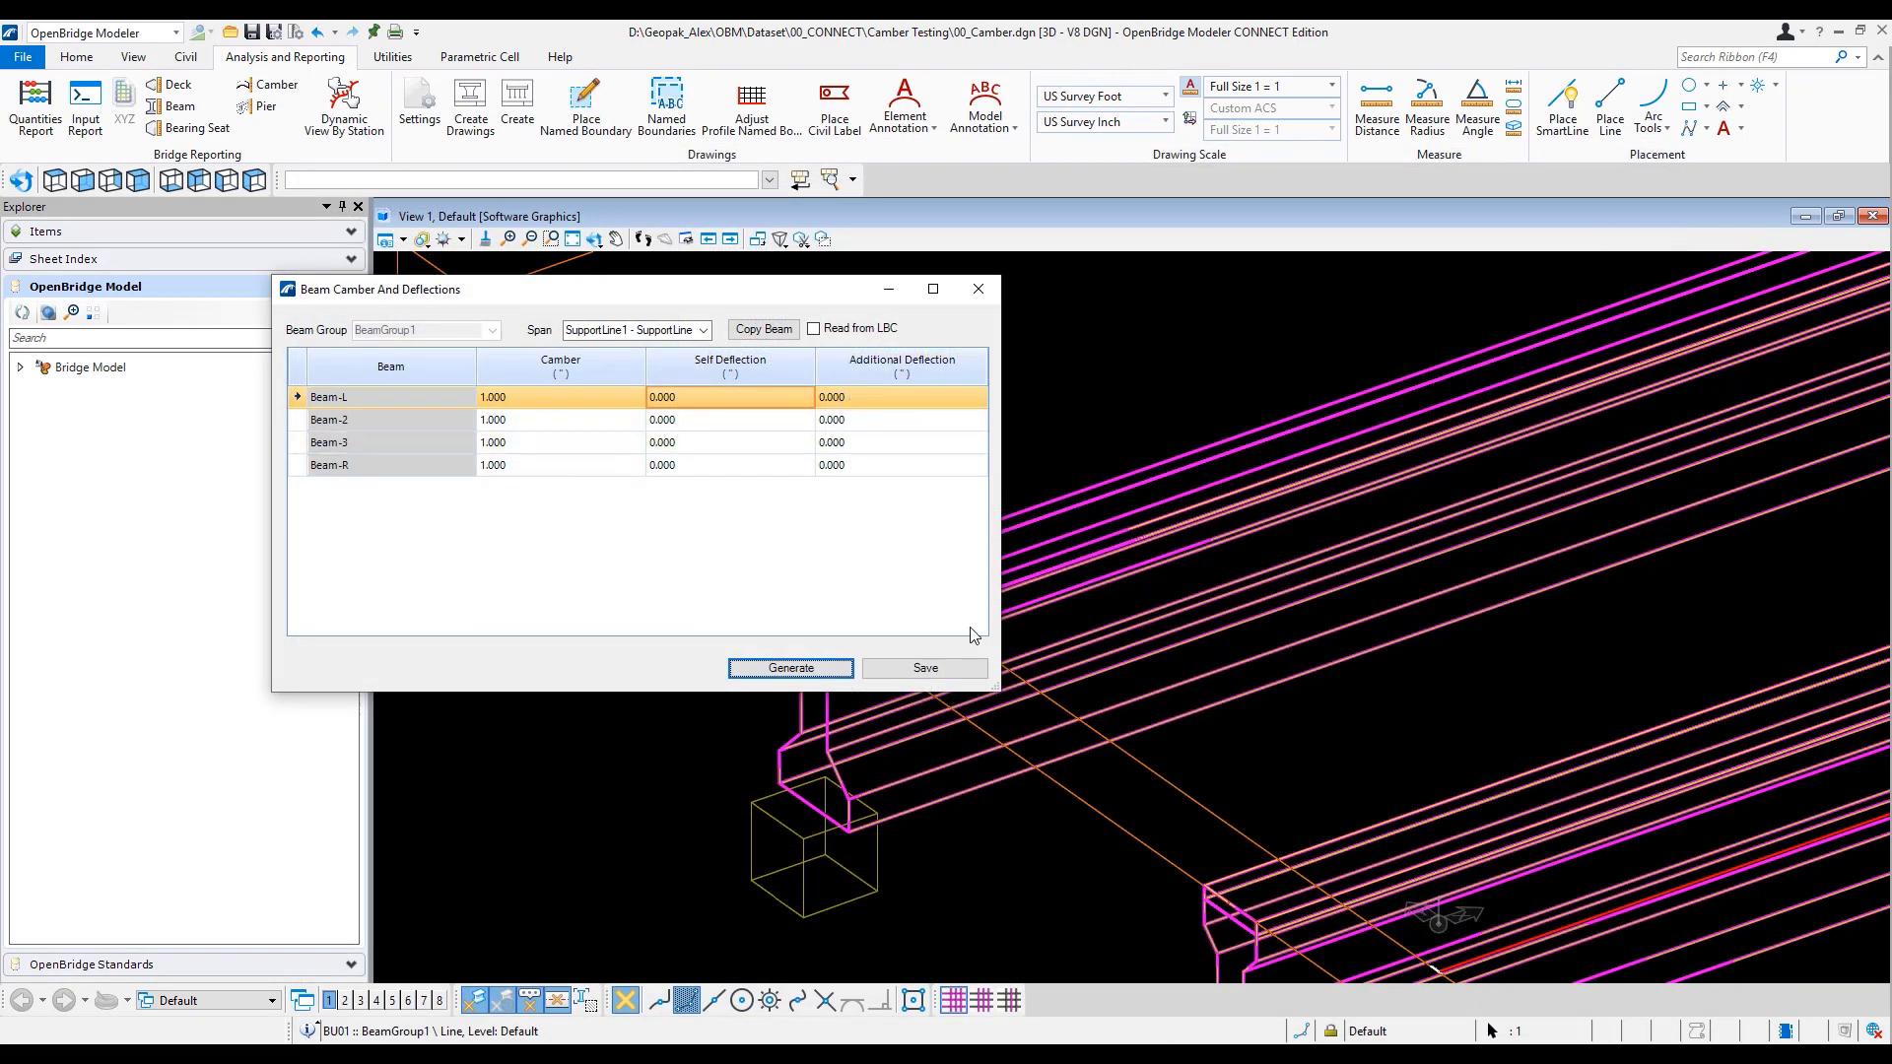
pyautogui.click(978, 290)
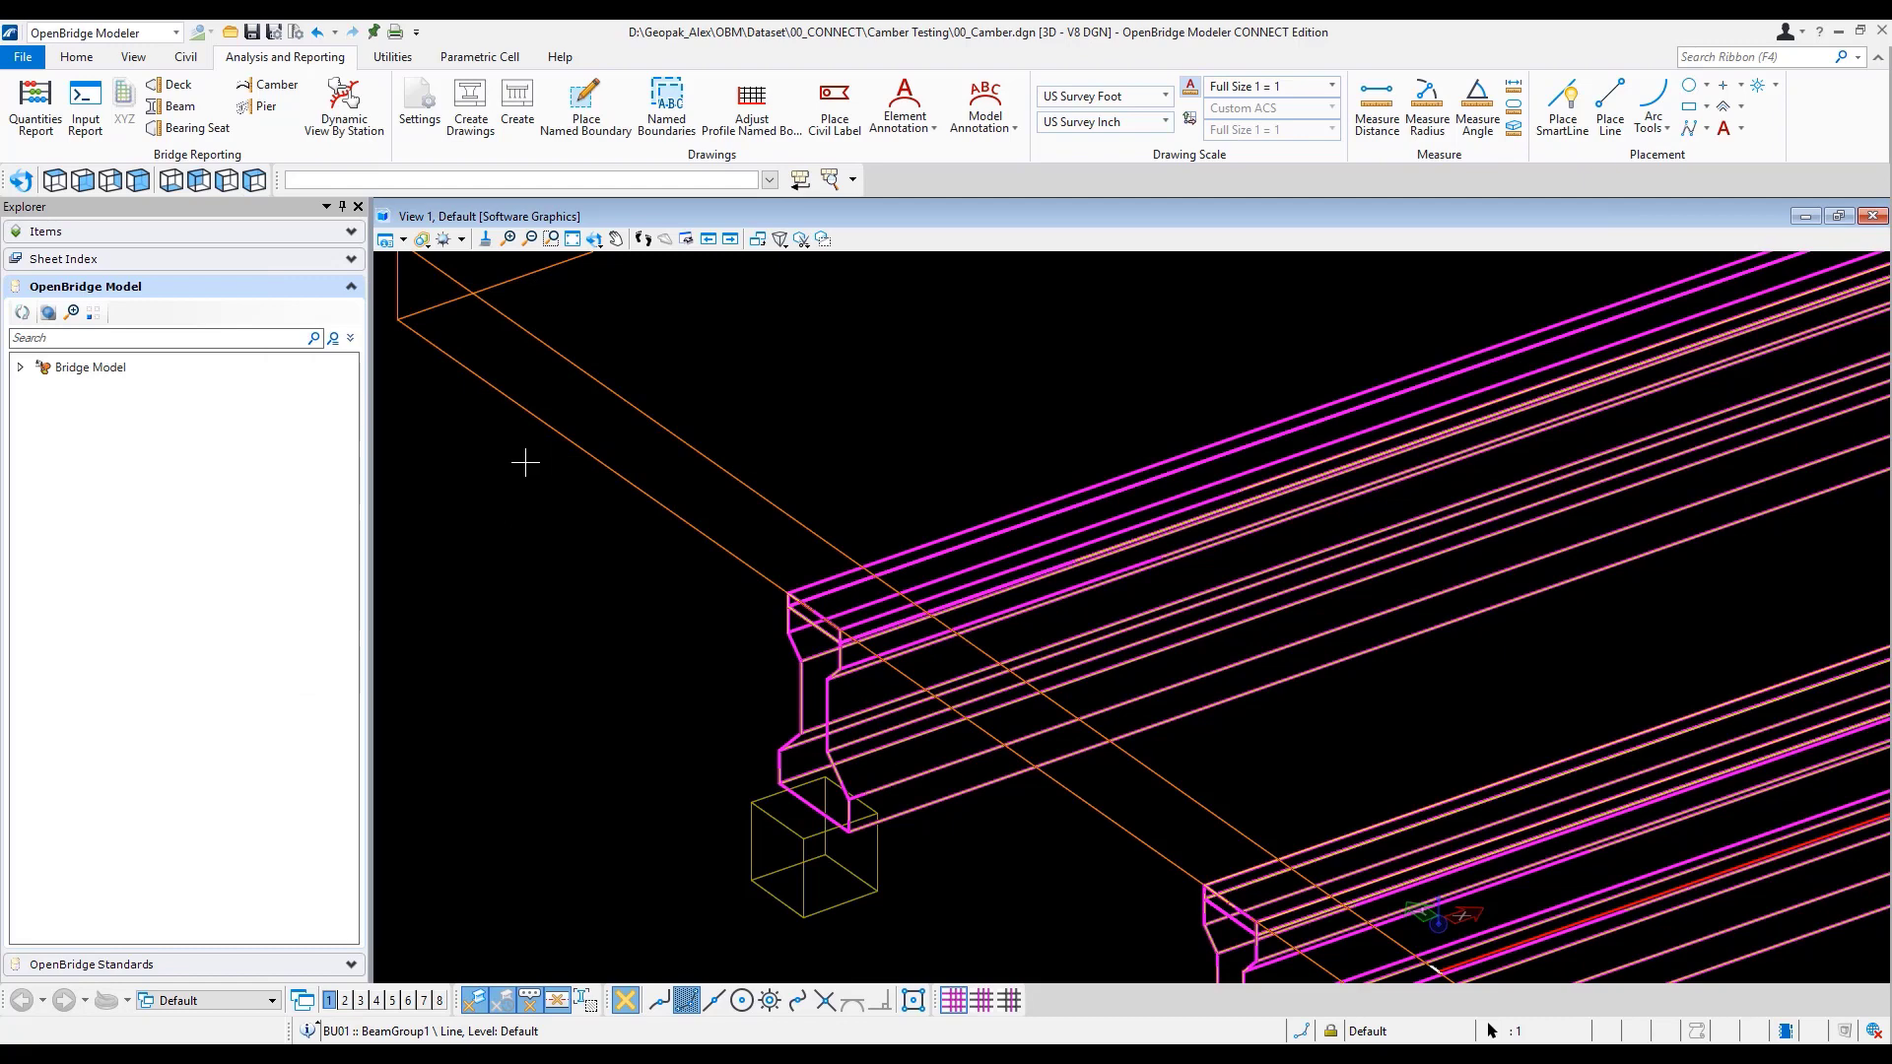
# - Select the girder group and check Beam-L's camber in its beam definition, accepting the definition as it is
pyautogui.click(78, 58)
pyautogui.click(157, 103)
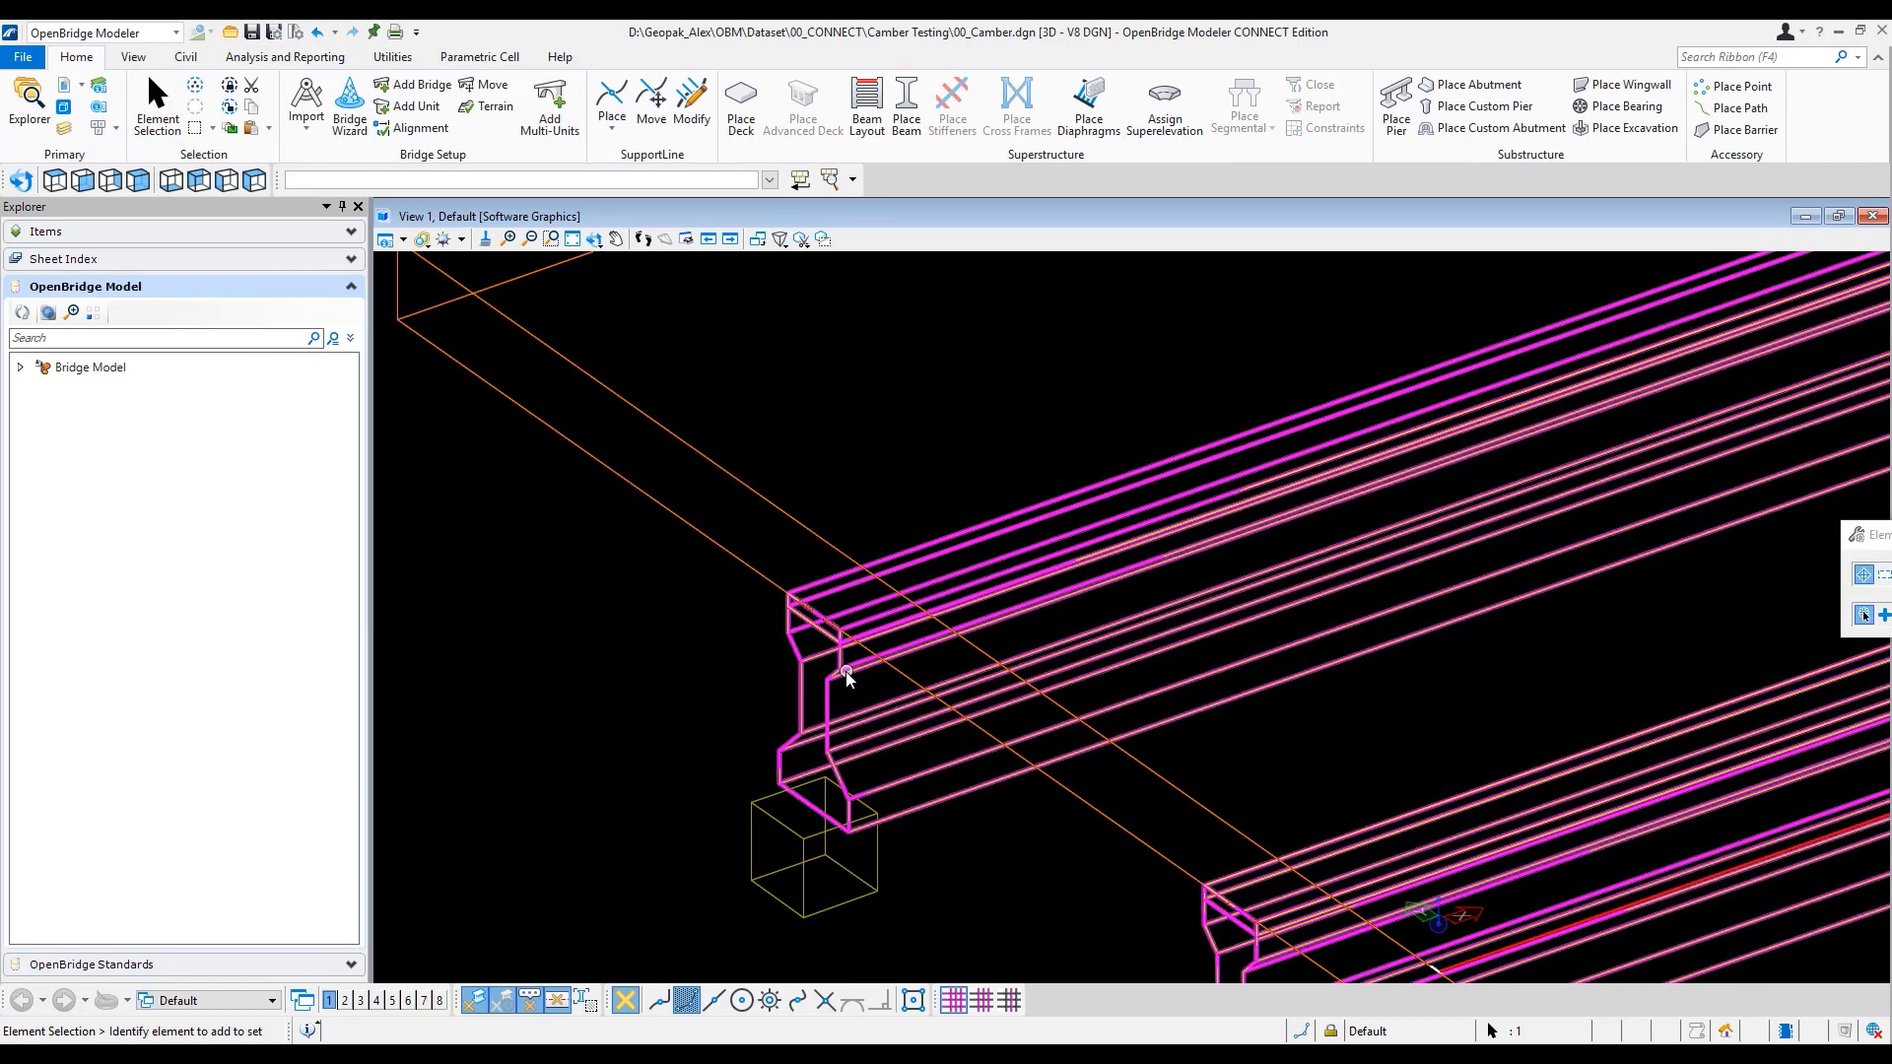
pyautogui.moveTo(864, 661)
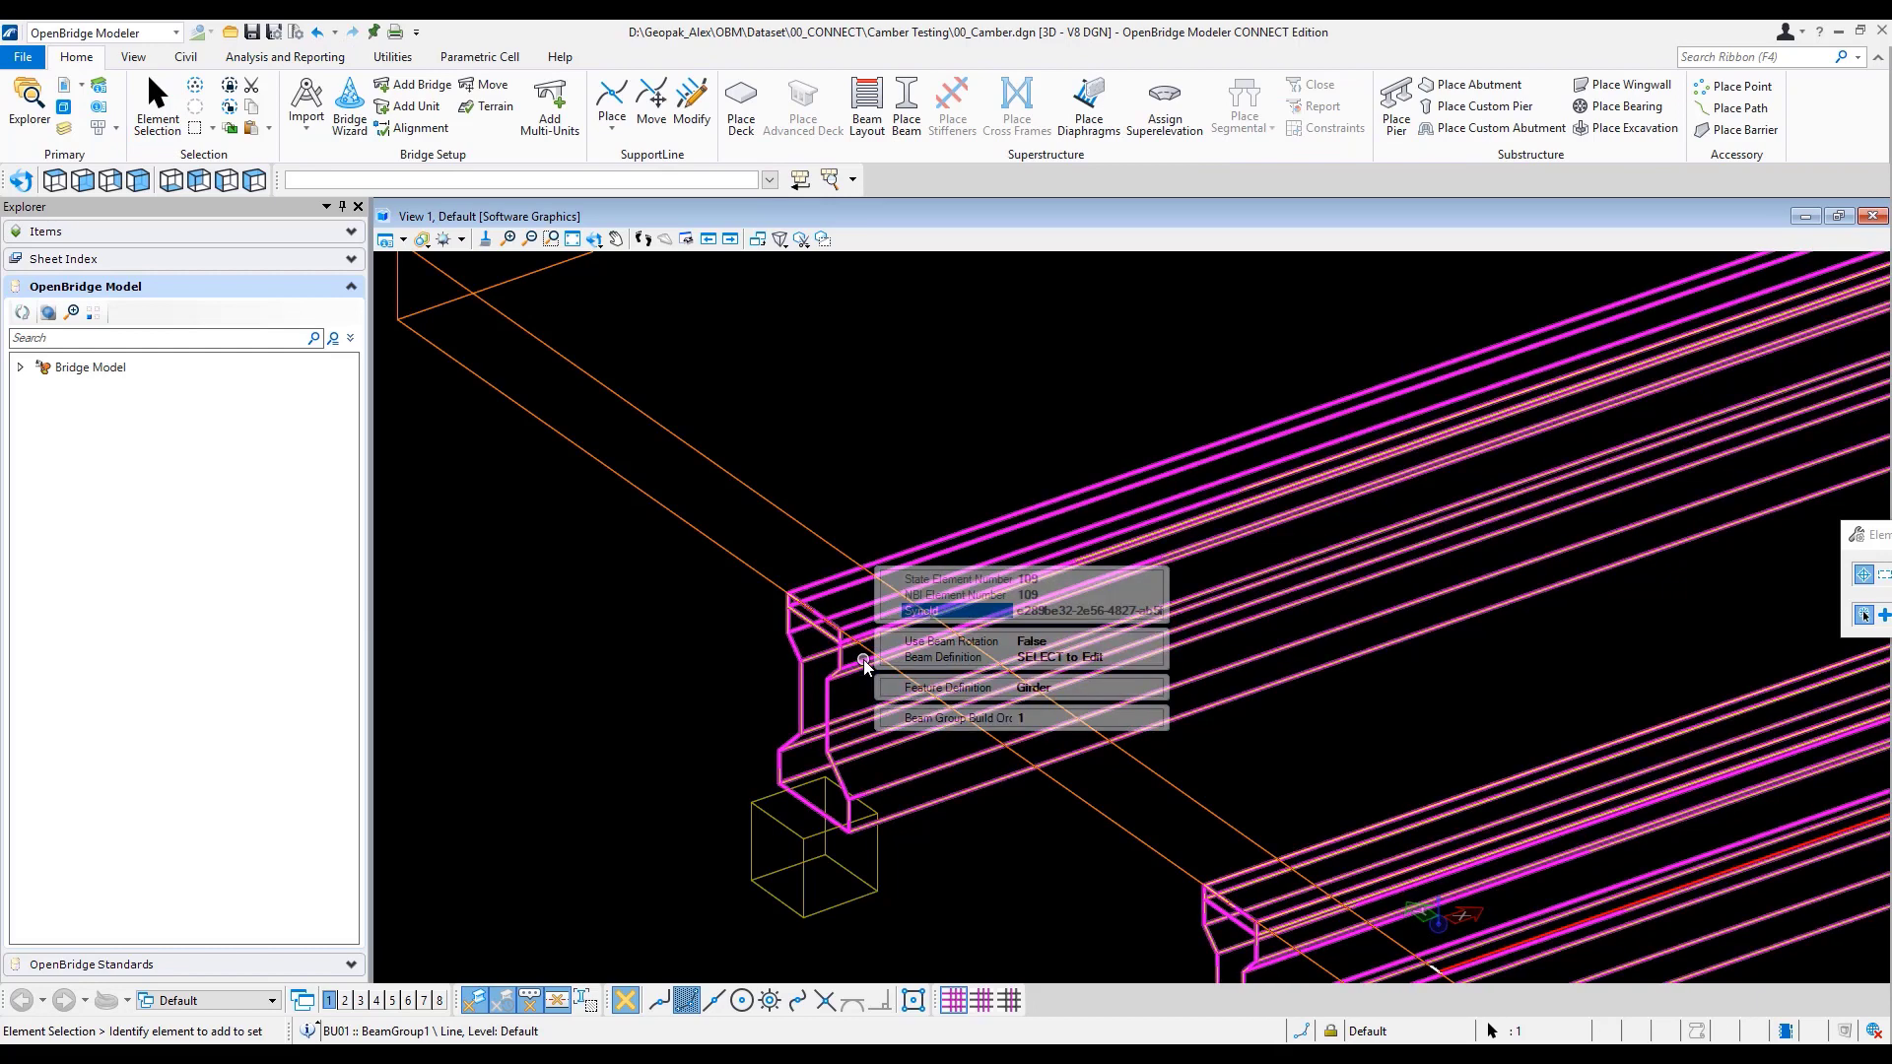
pyautogui.click(1114, 659)
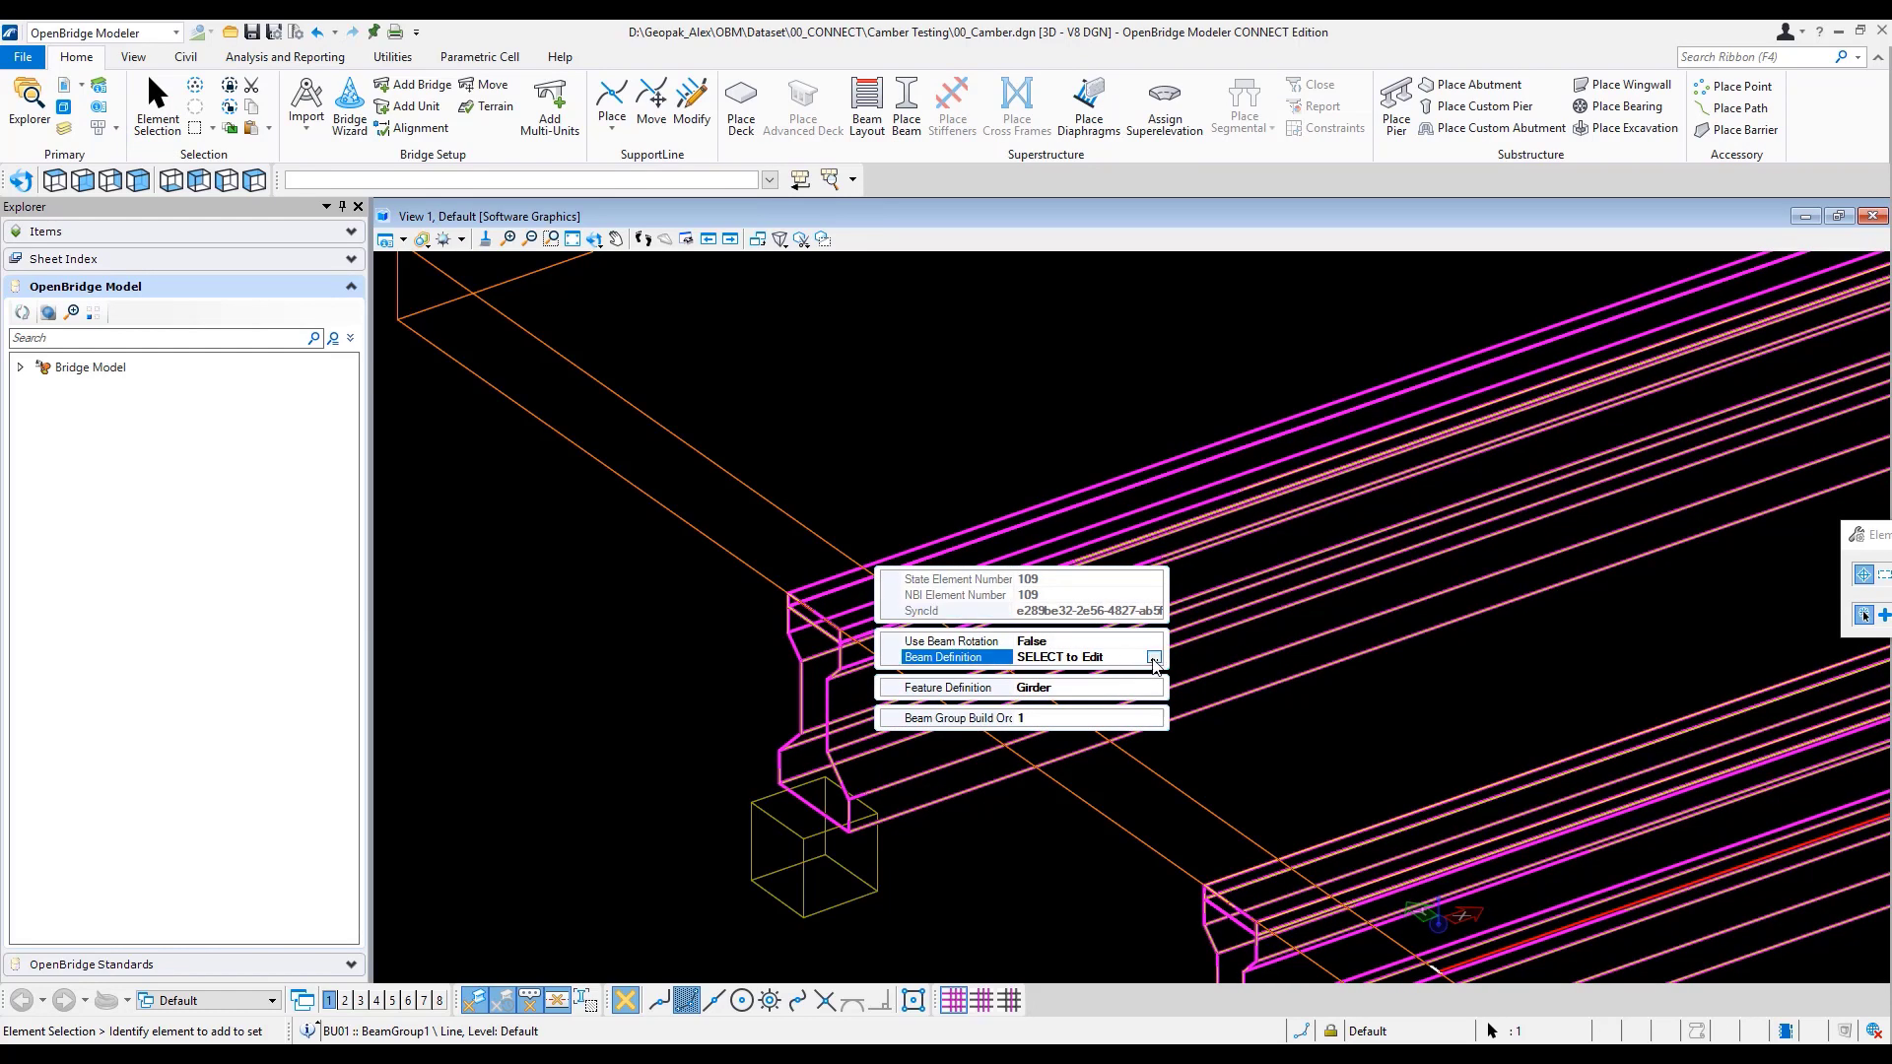
pyautogui.click(1154, 659)
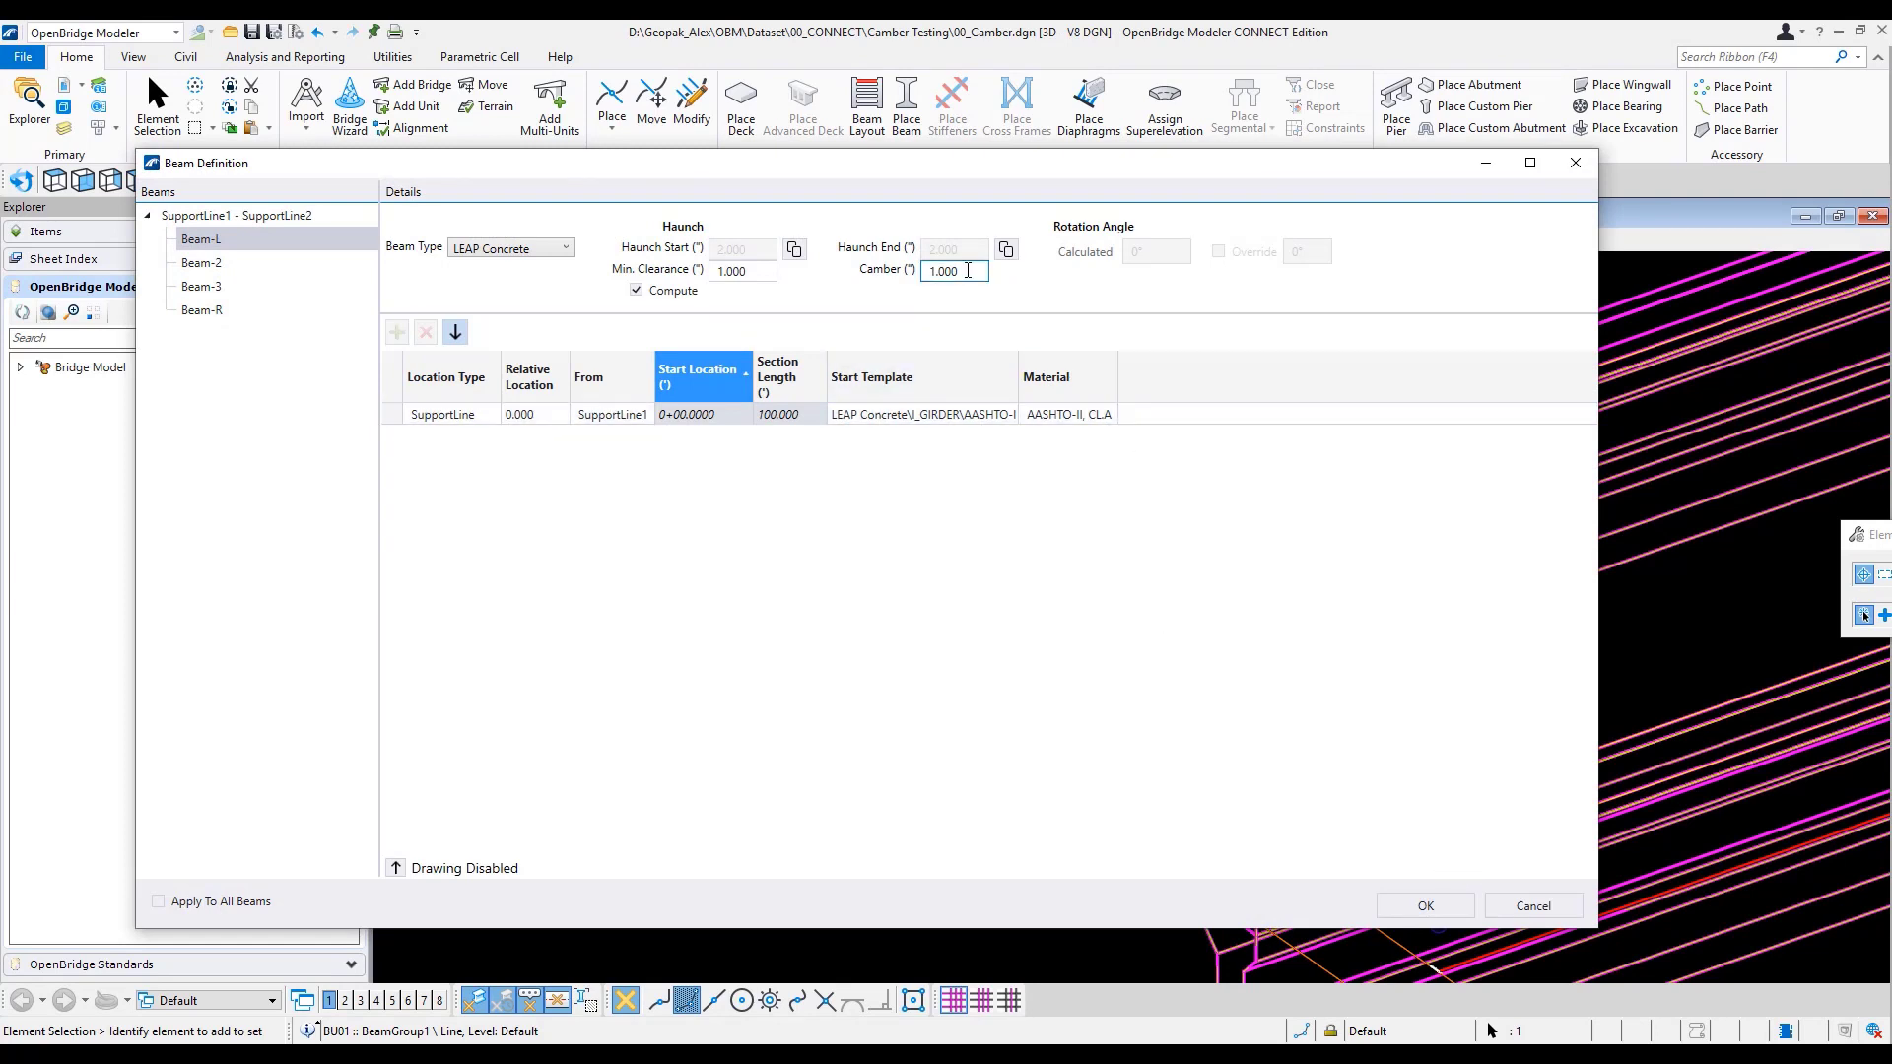
pyautogui.click(1428, 906)
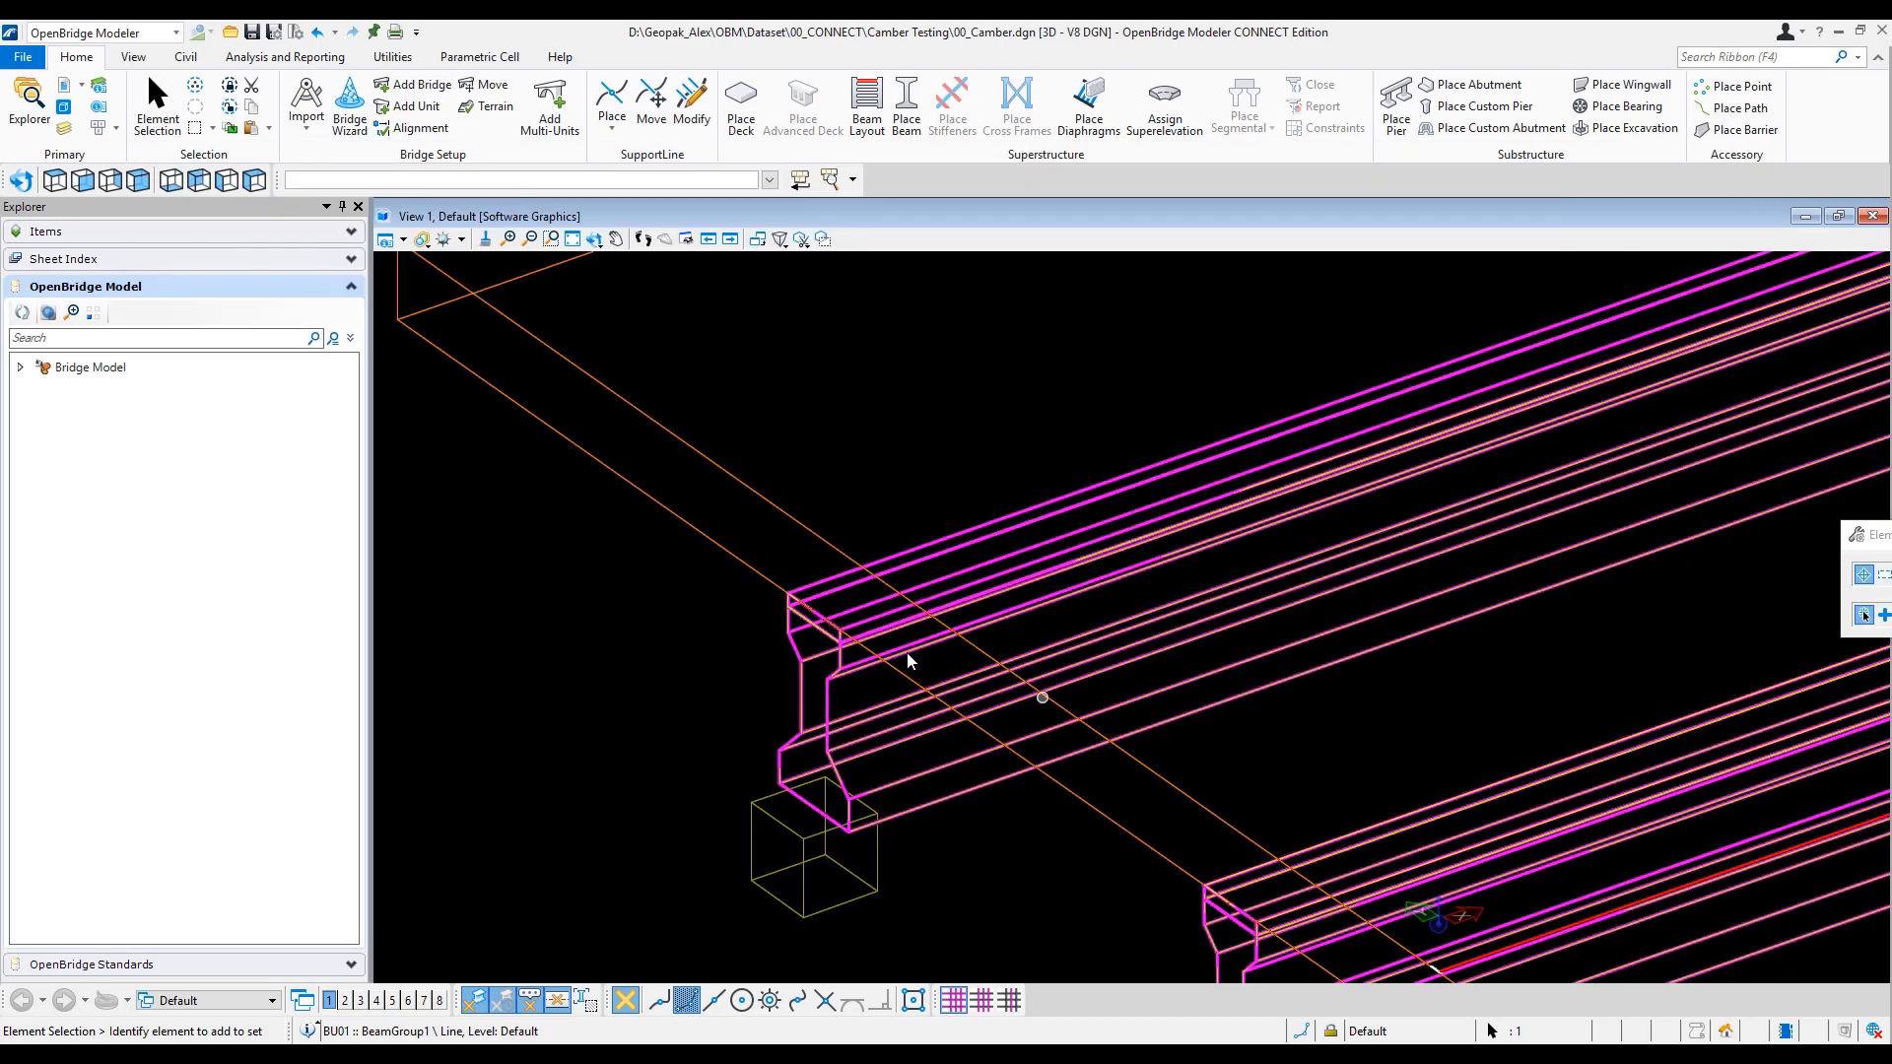
# - Generate the materials quantity report for the active bridge and unit, examine the haunch quantity, and close the report
pyautogui.click(285, 56)
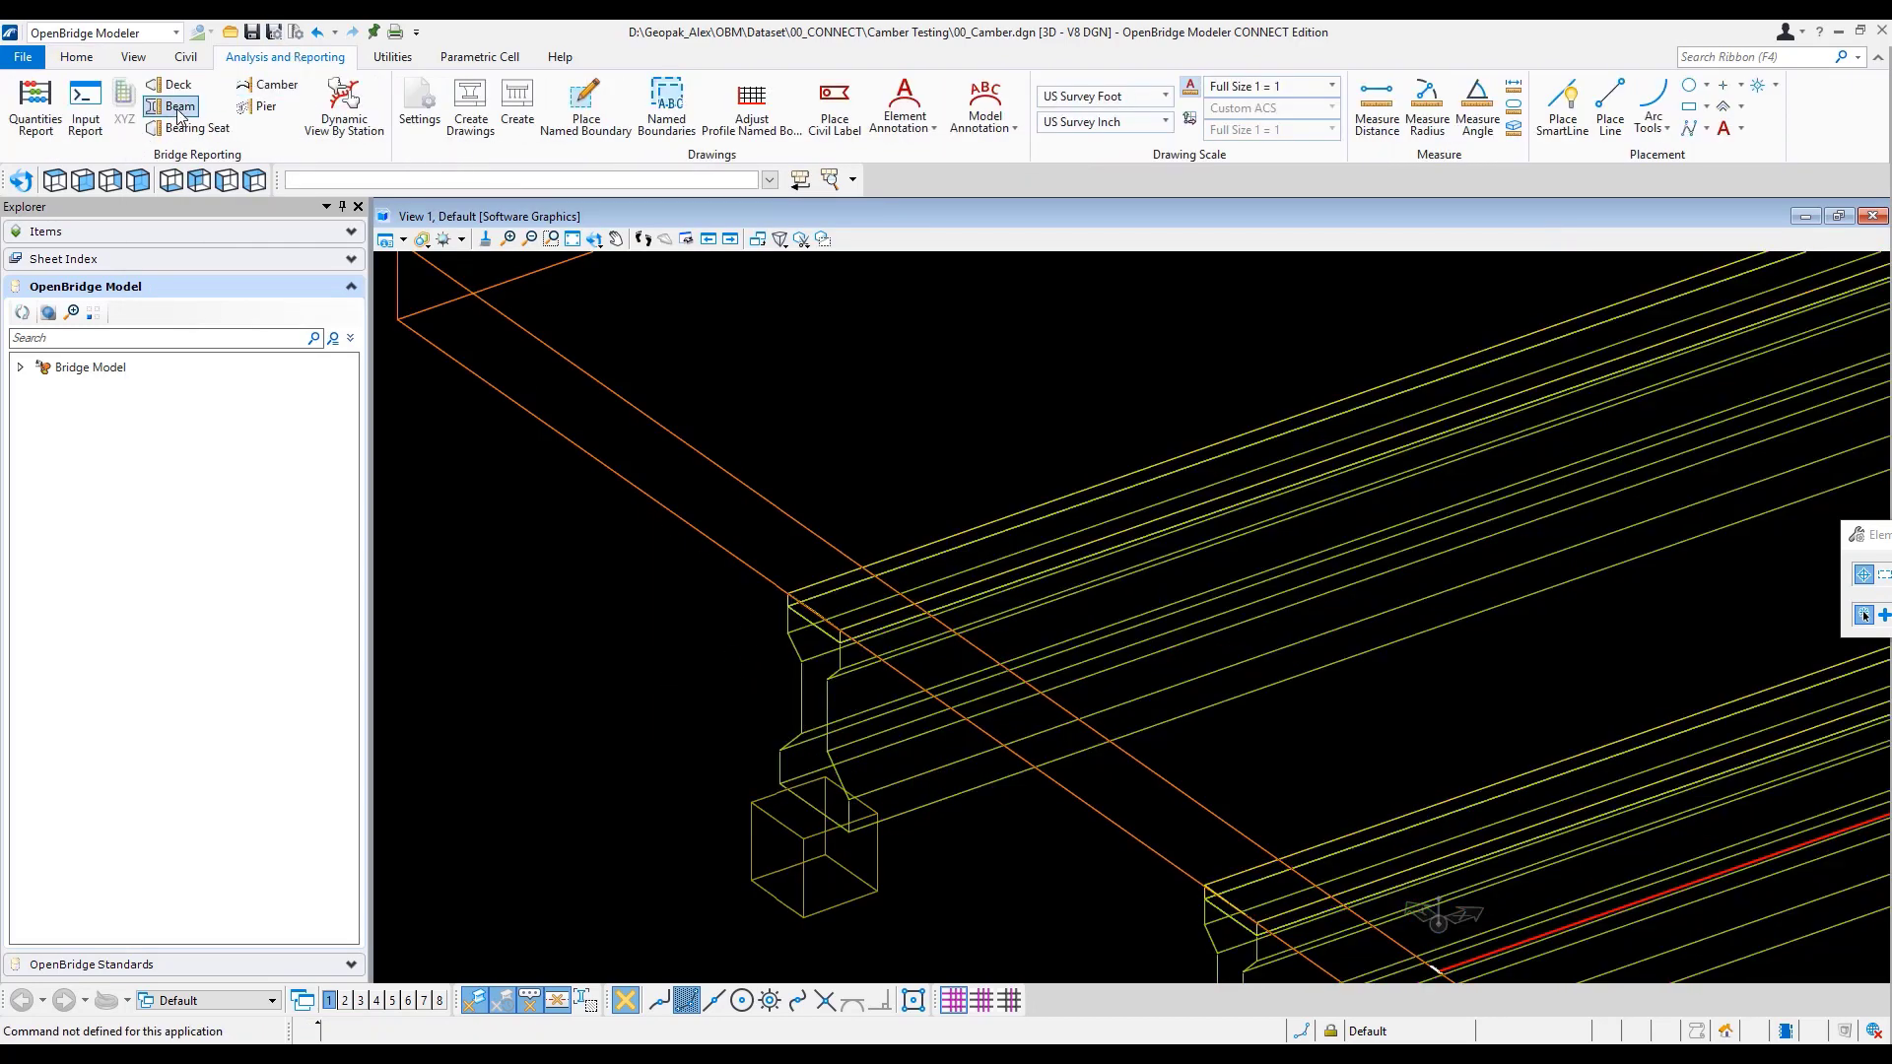
pyautogui.click(39, 109)
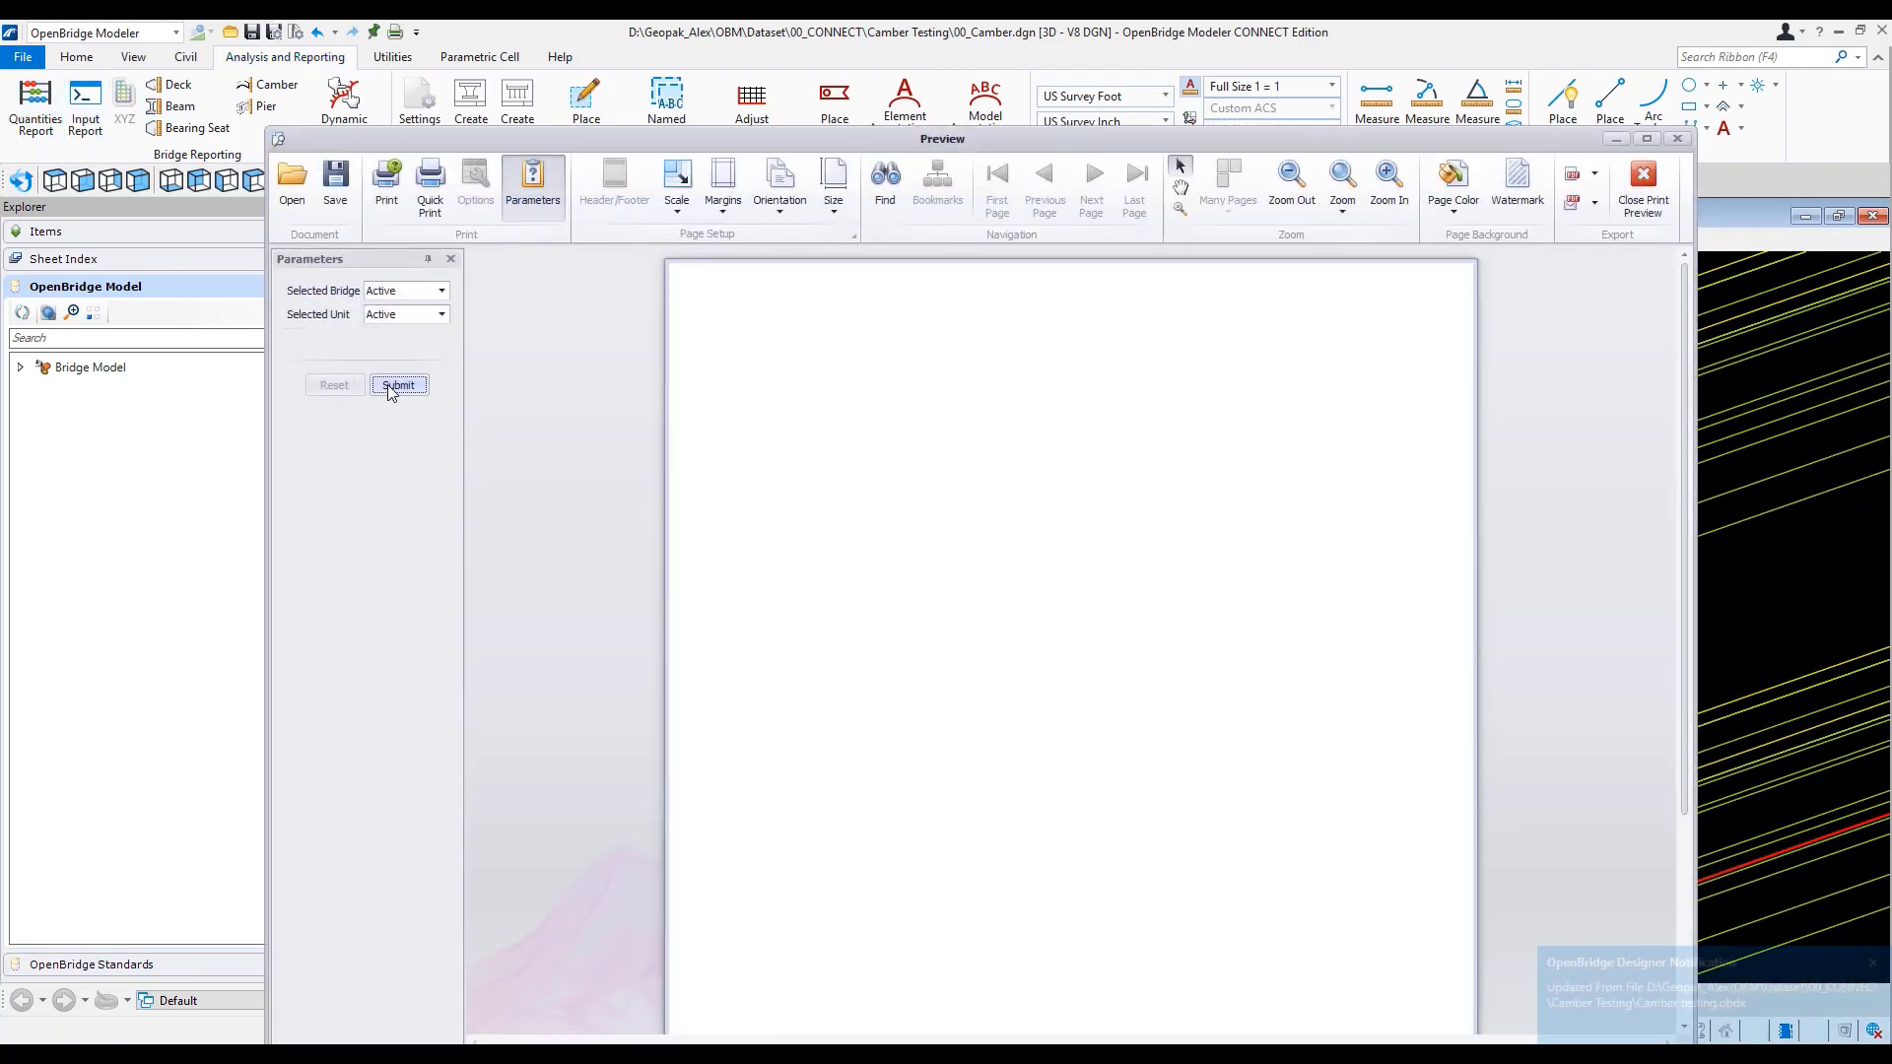
pyautogui.click(396, 386)
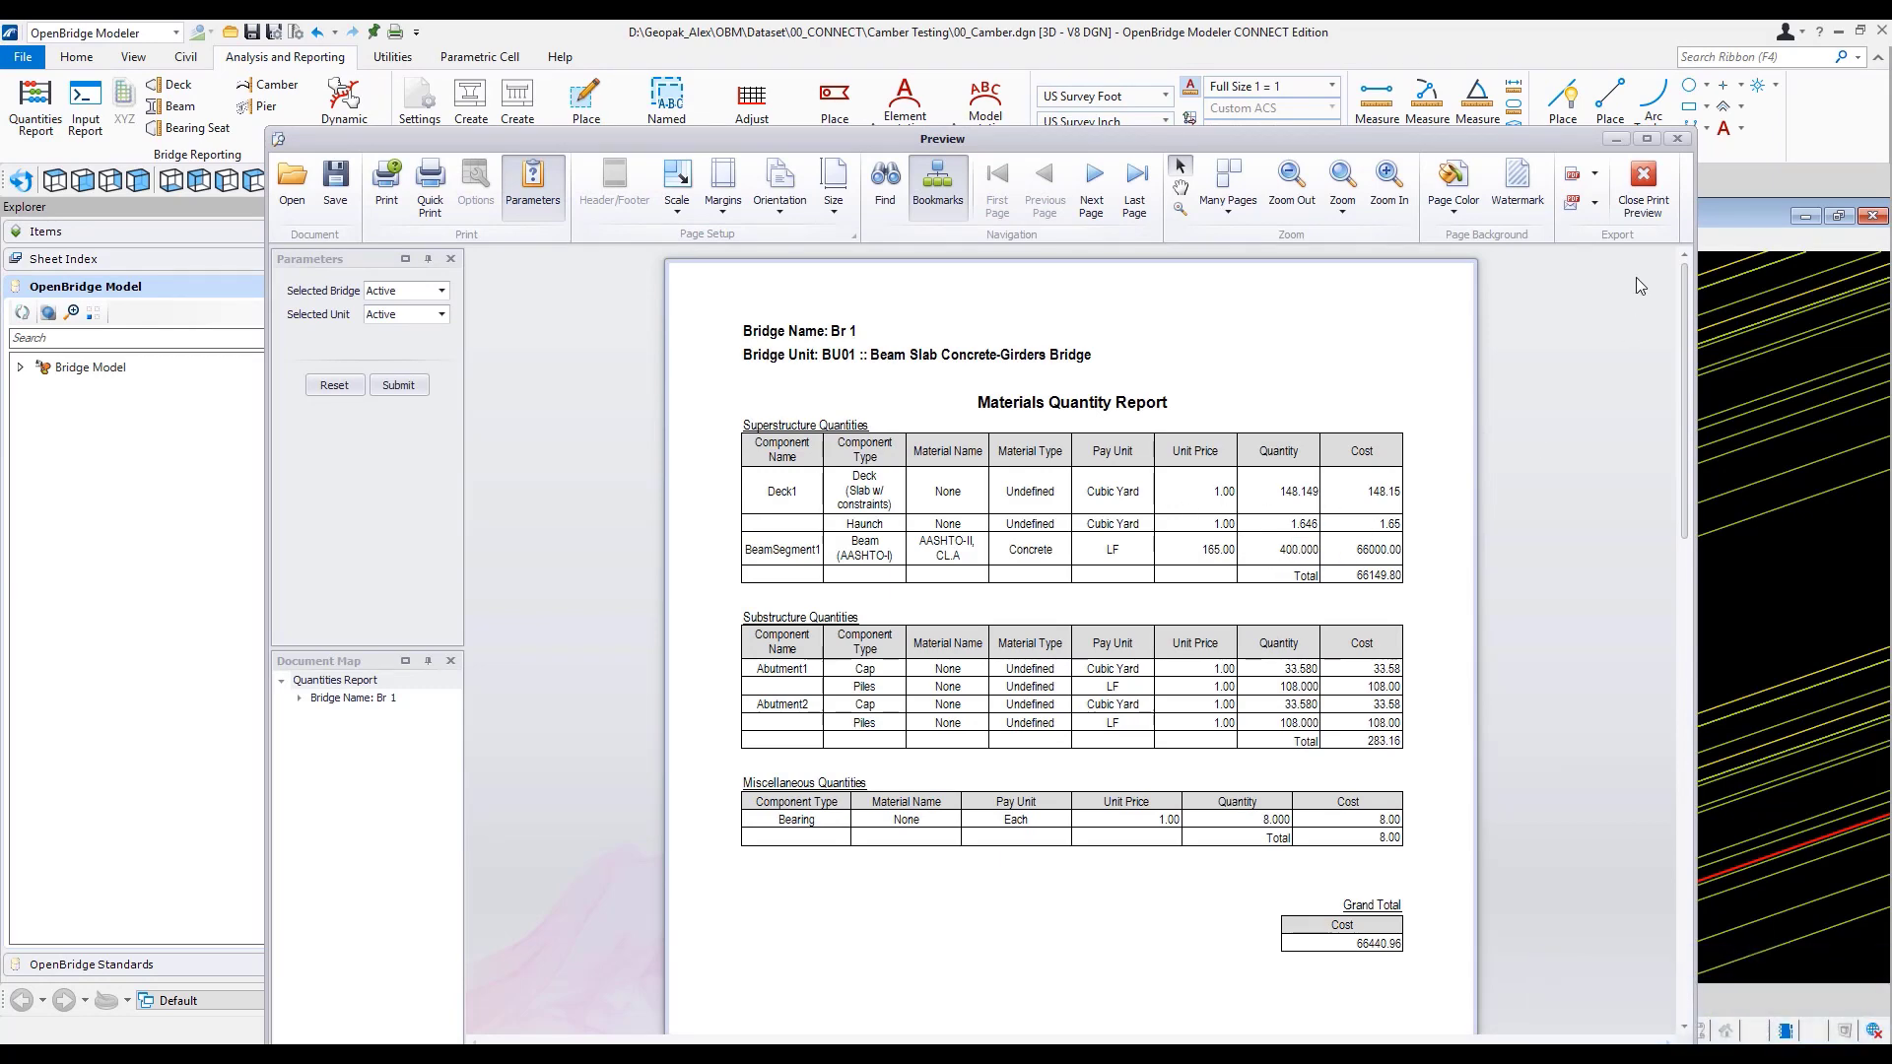
pyautogui.click(1678, 144)
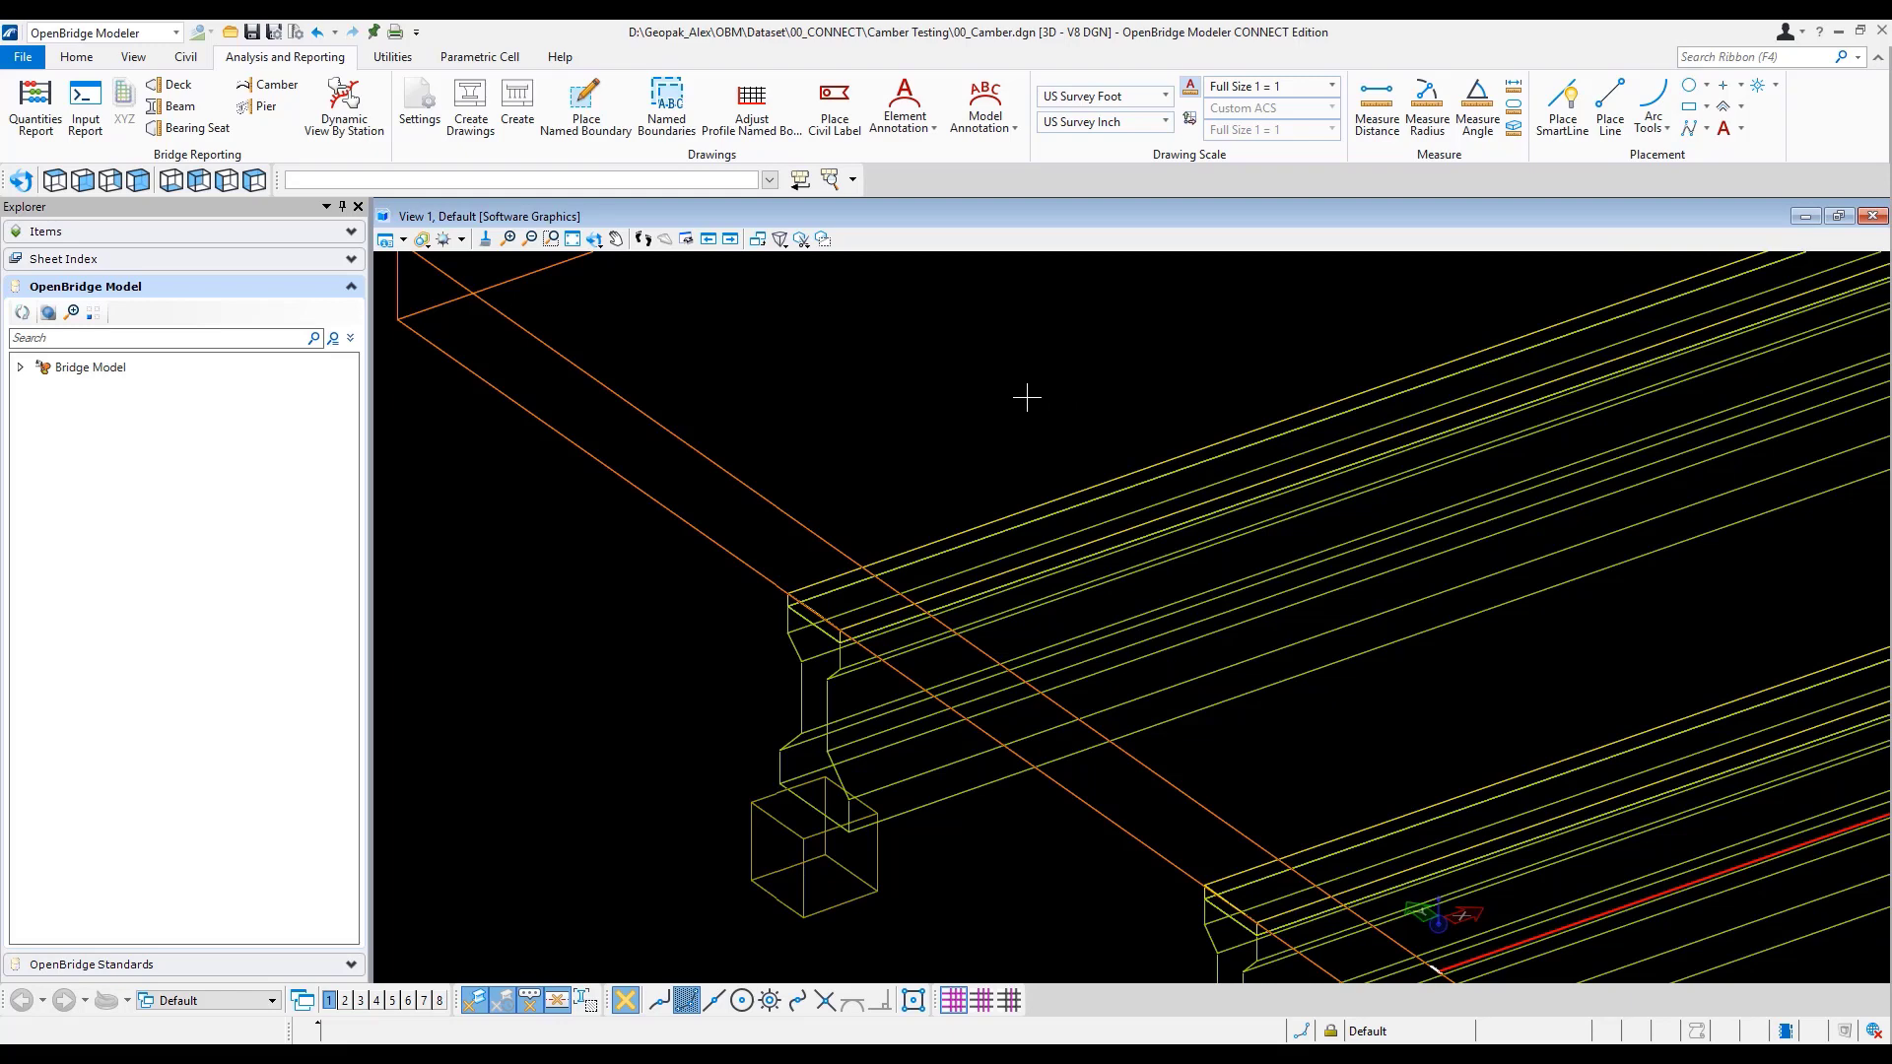
# - Open the beam report, examine its beam elevations, haunch thickness and haunch elevations tables, and close it
pyautogui.click(181, 106)
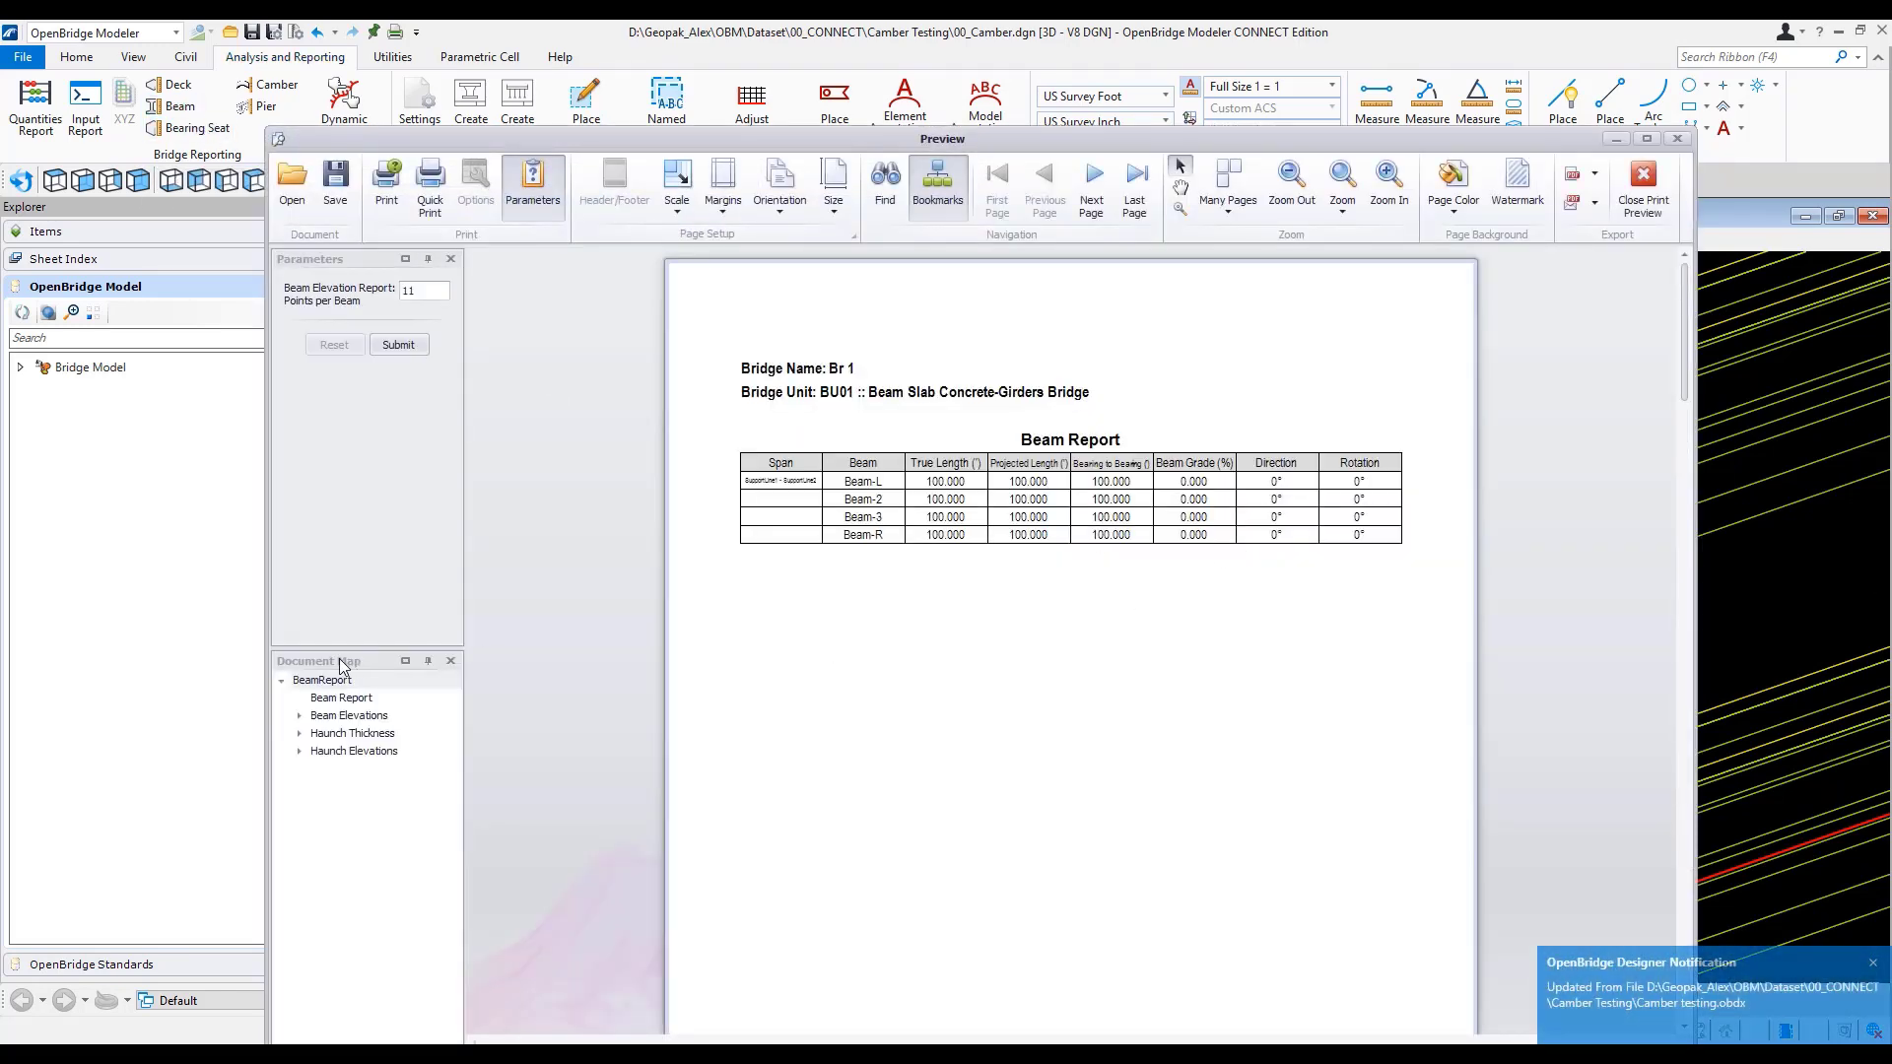
pyautogui.click(332, 716)
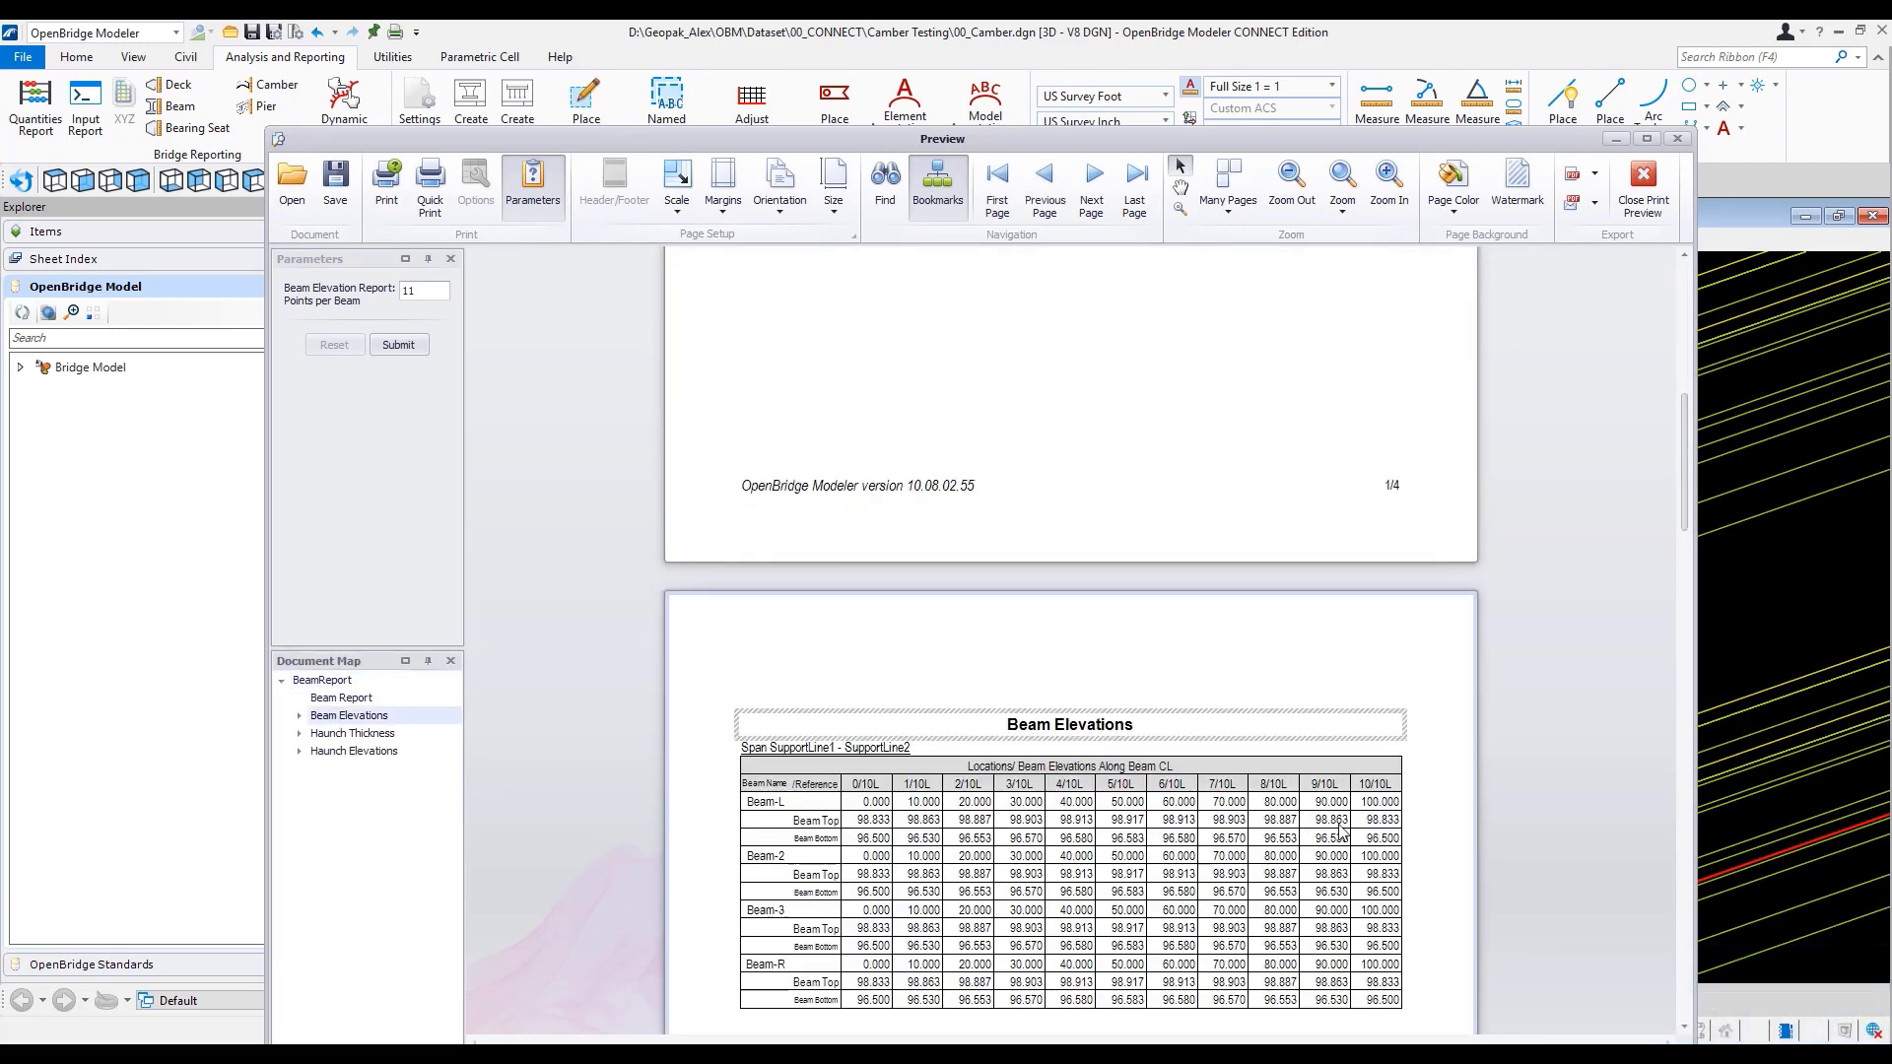
pyautogui.click(352, 734)
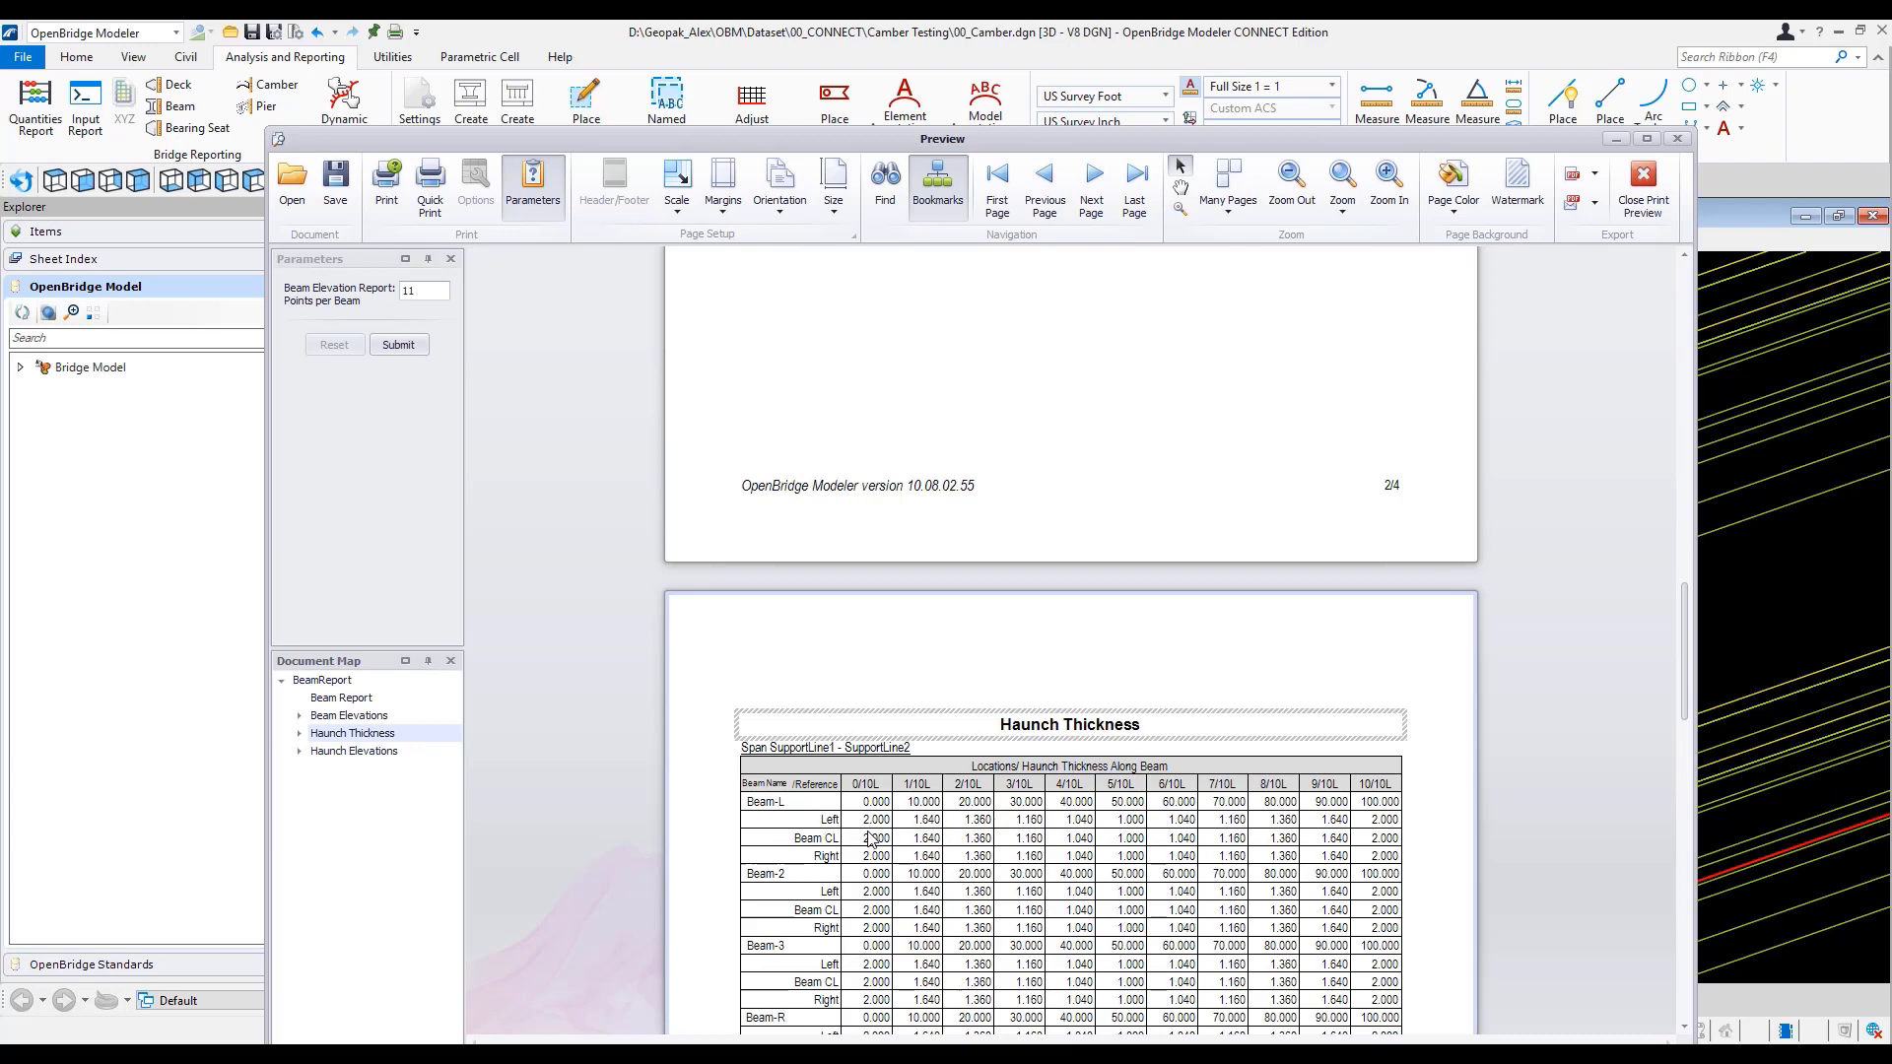
pyautogui.scroll(-3, 872, 839)
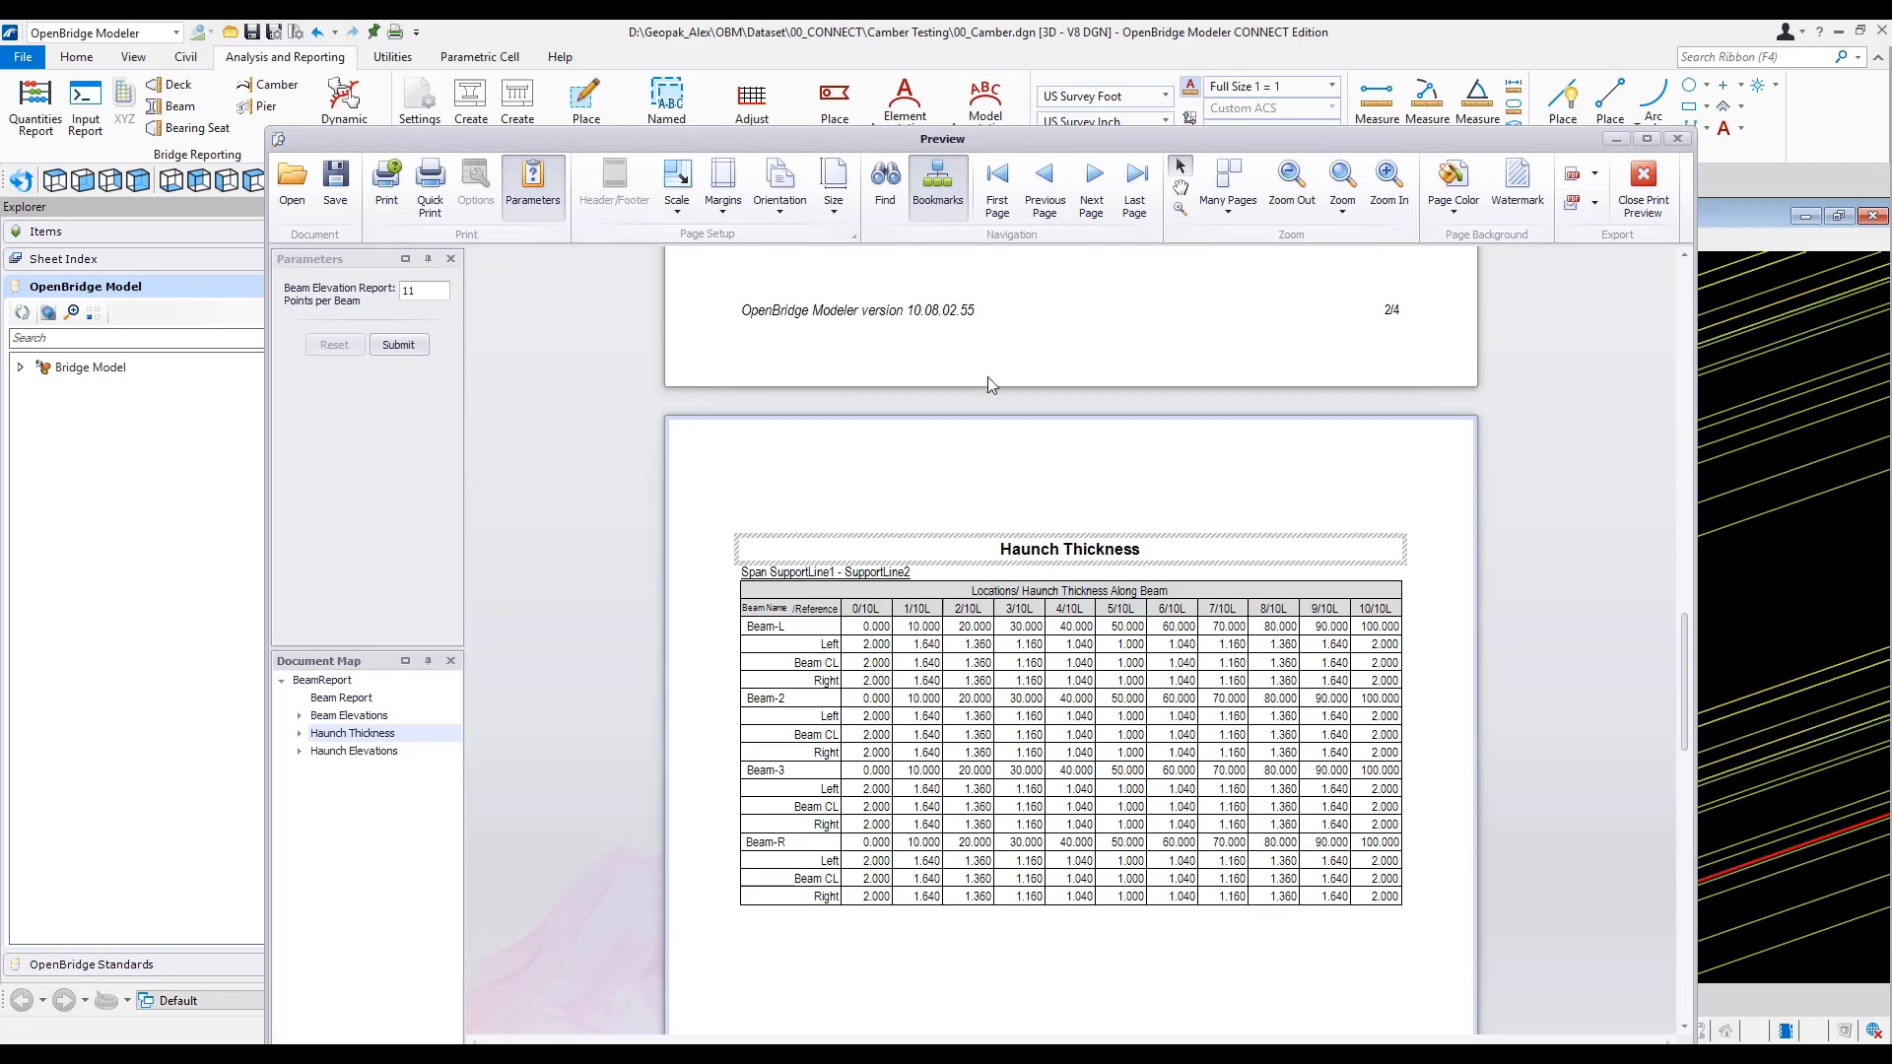
pyautogui.moveTo(1395, 143); pyautogui.dragTo(285, 125)
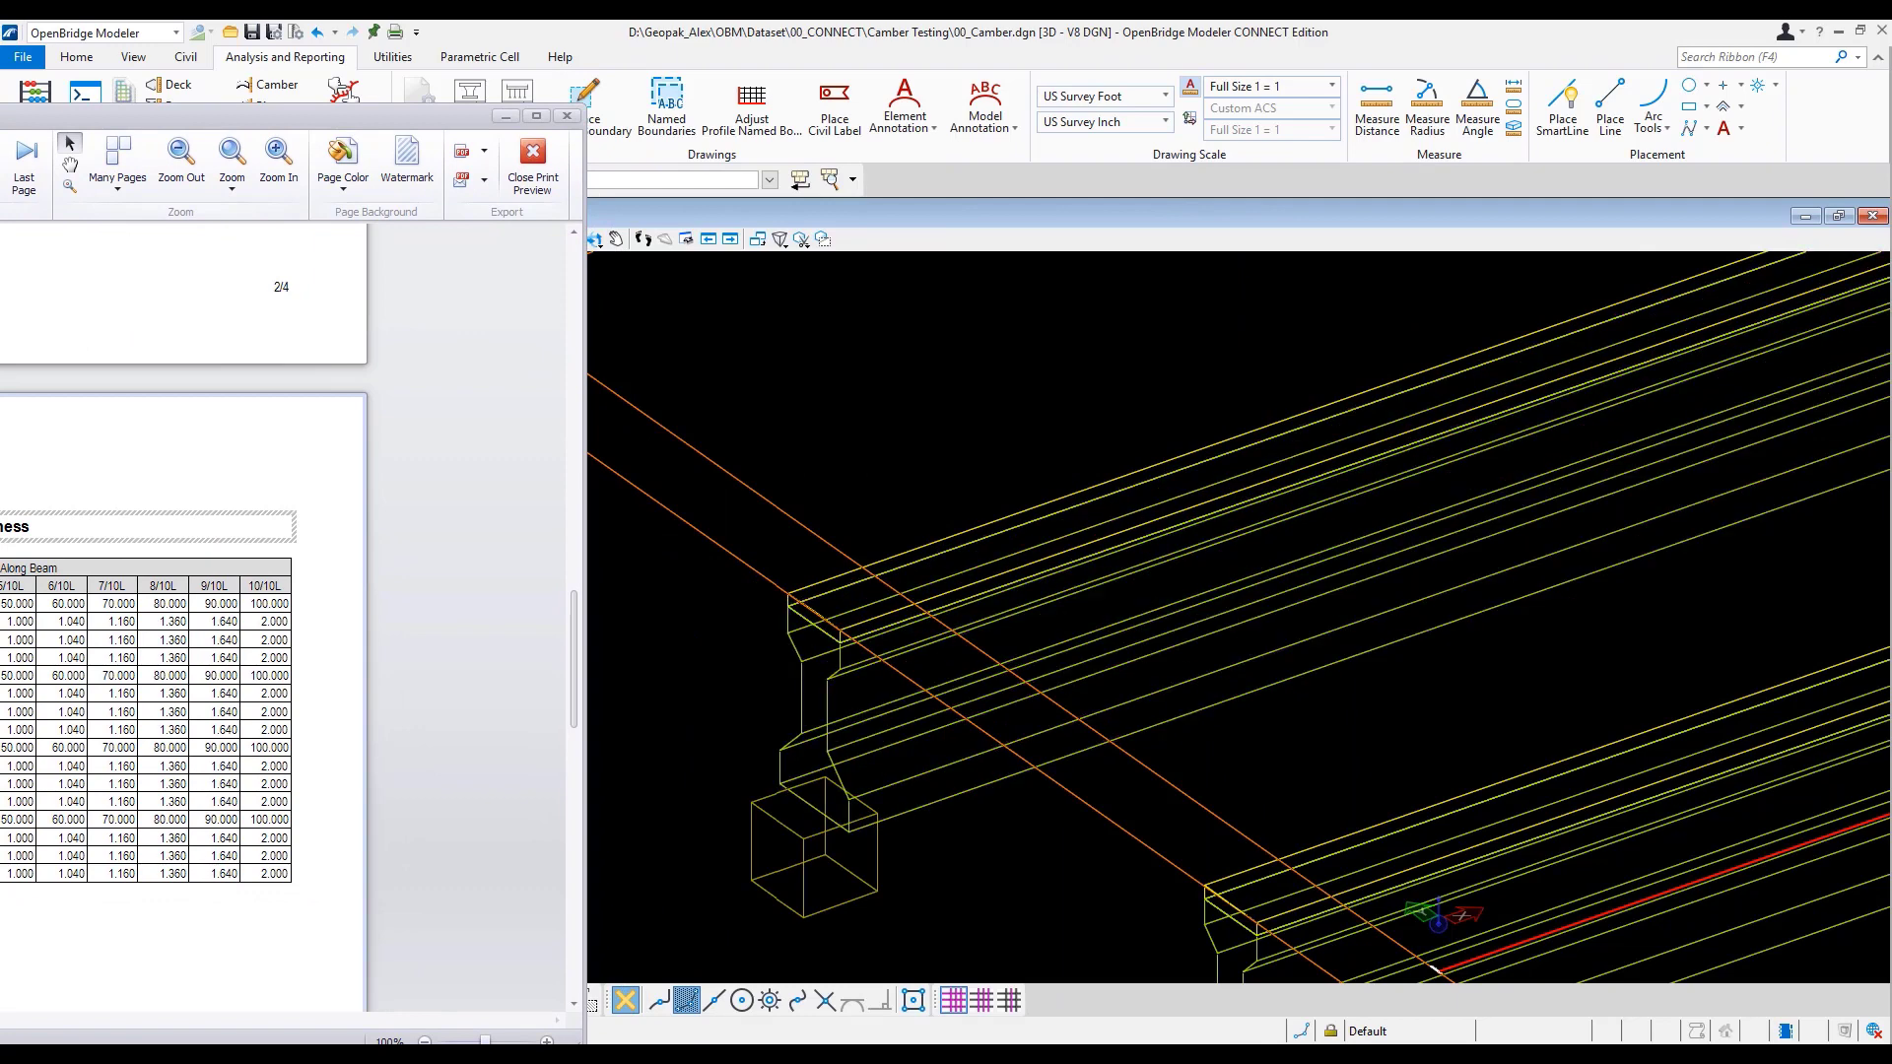
pyautogui.moveTo(246, 116); pyautogui.dragTo(1475, 104)
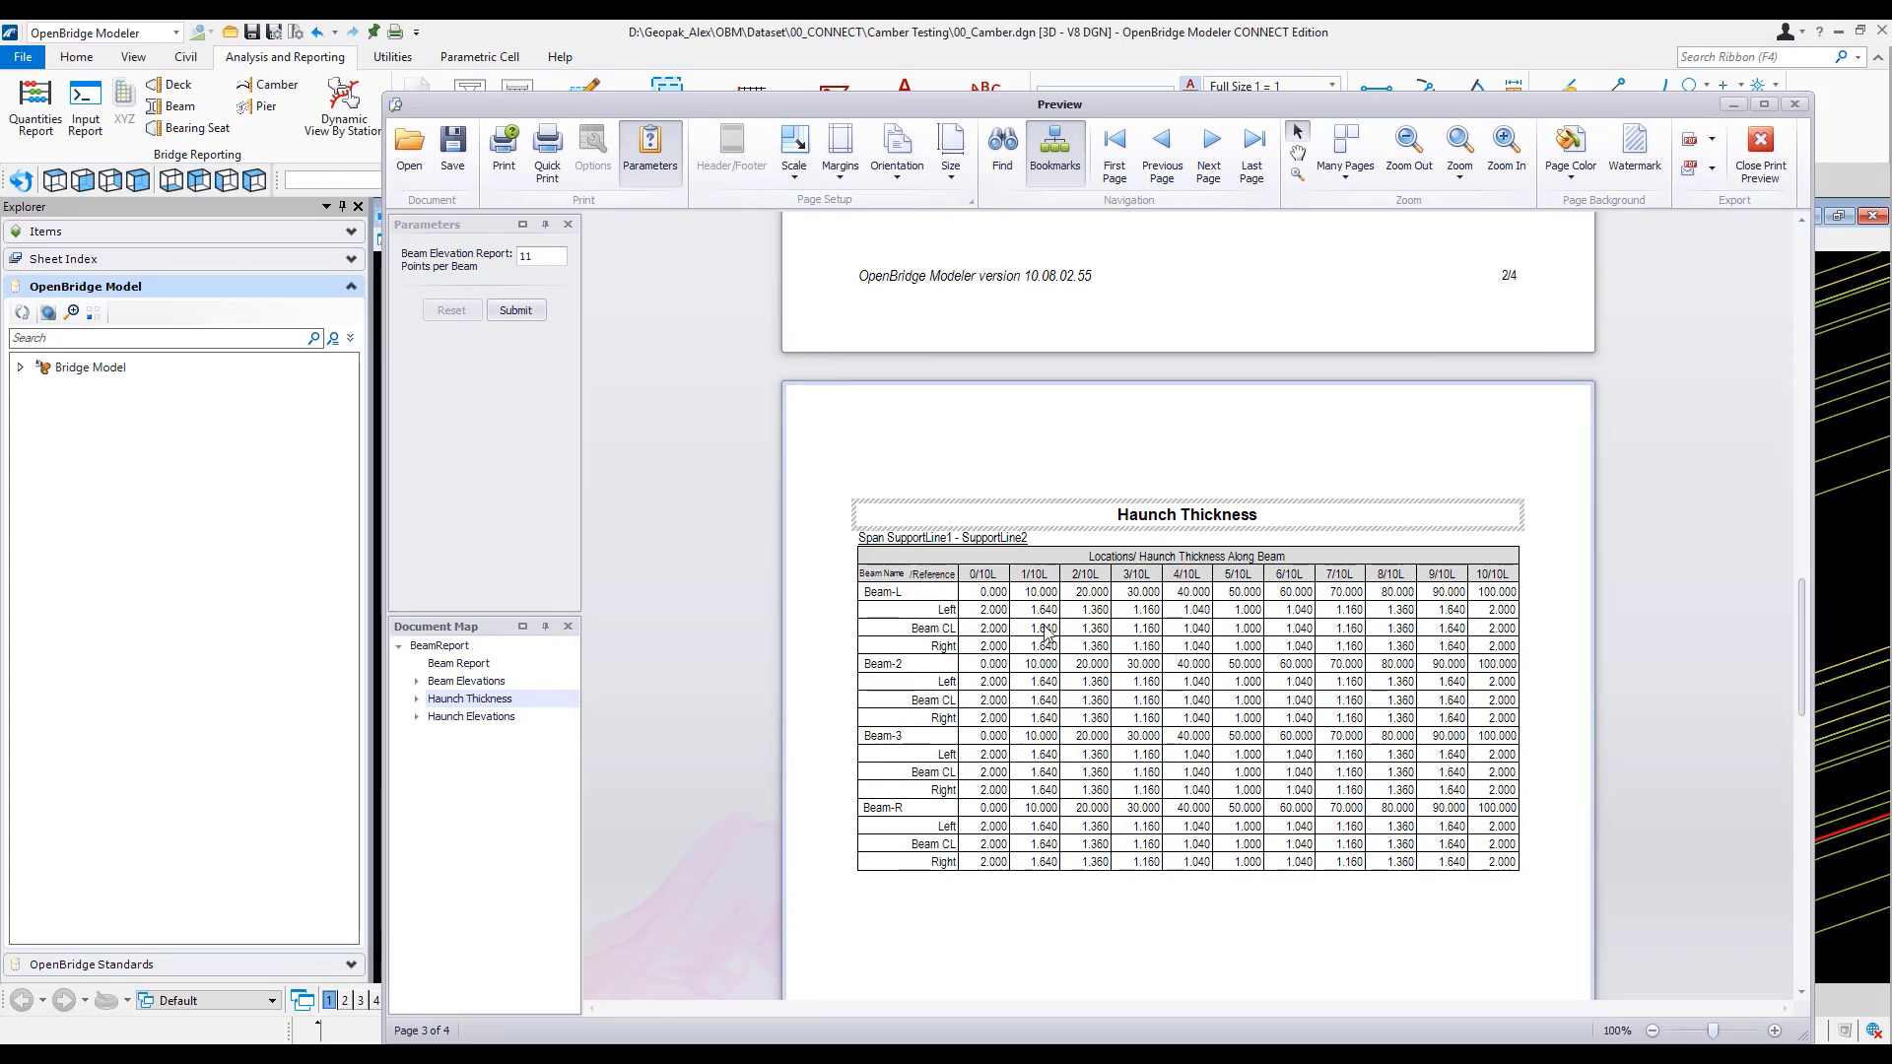
pyautogui.click(470, 718)
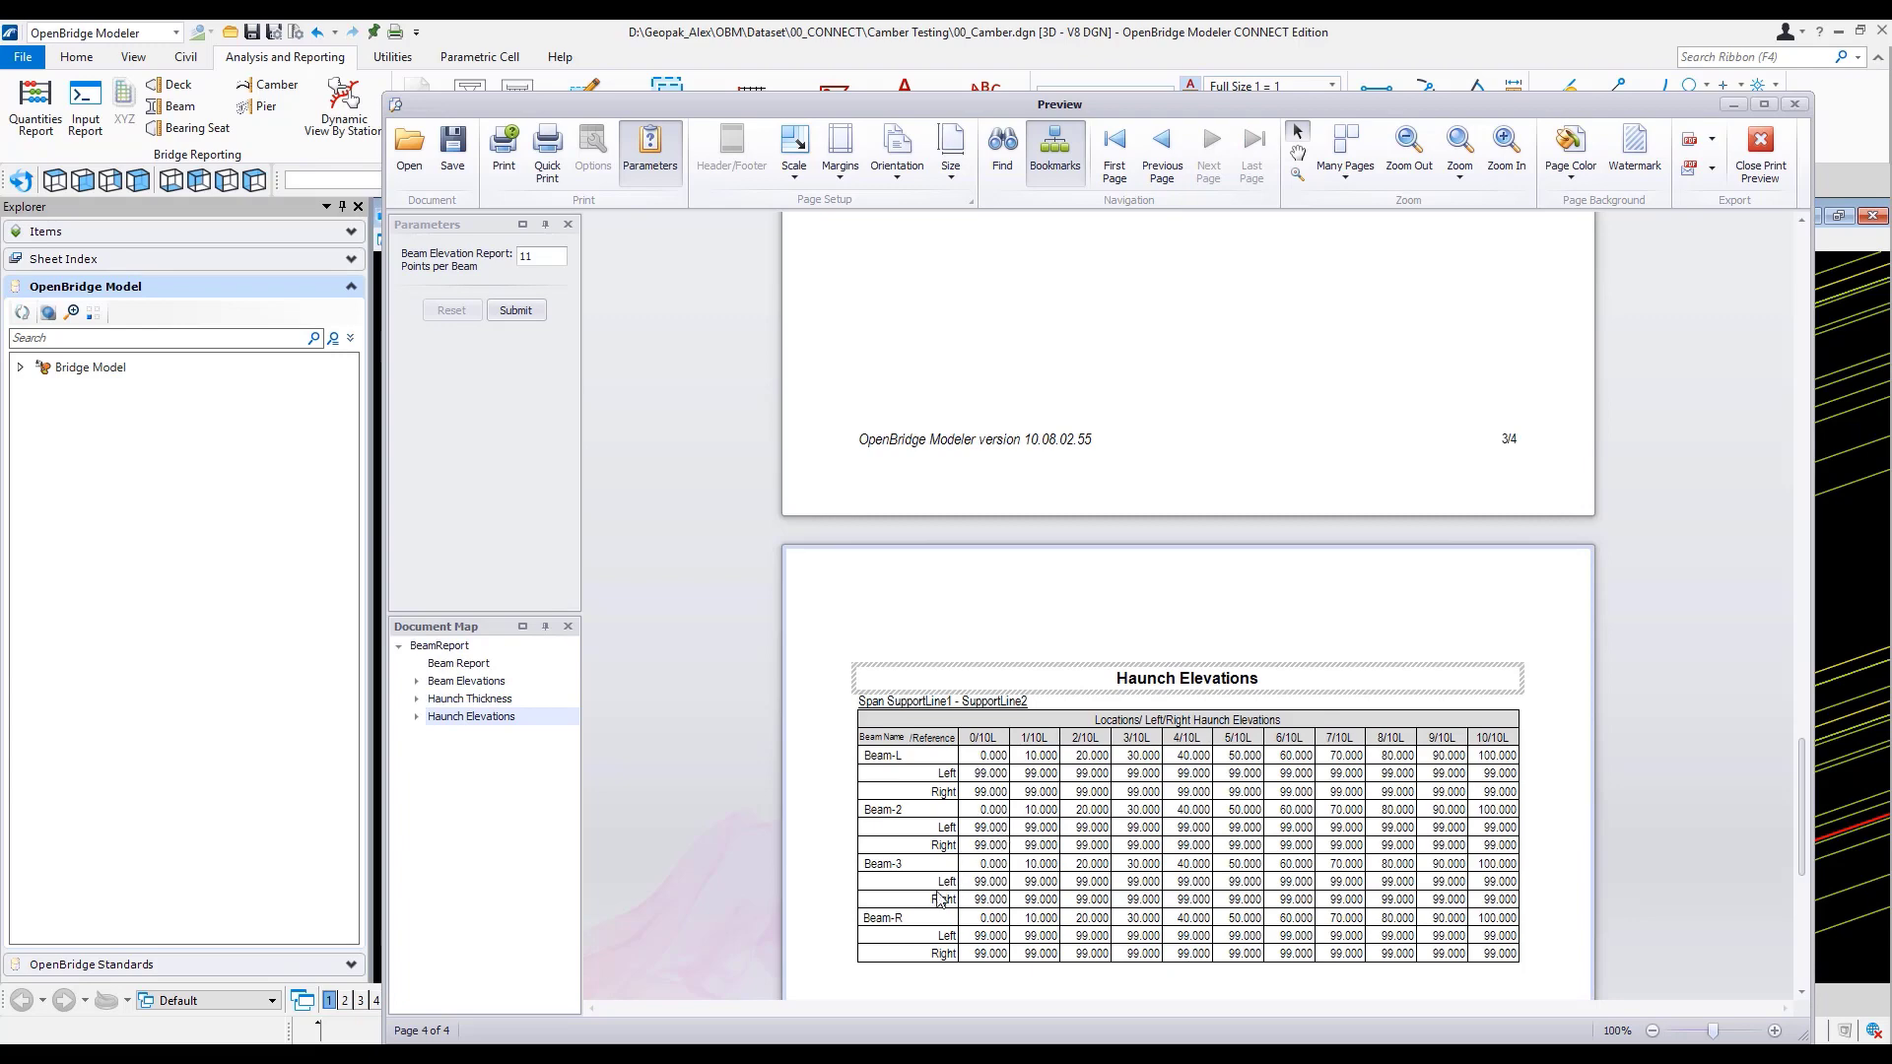
pyautogui.click(1796, 103)
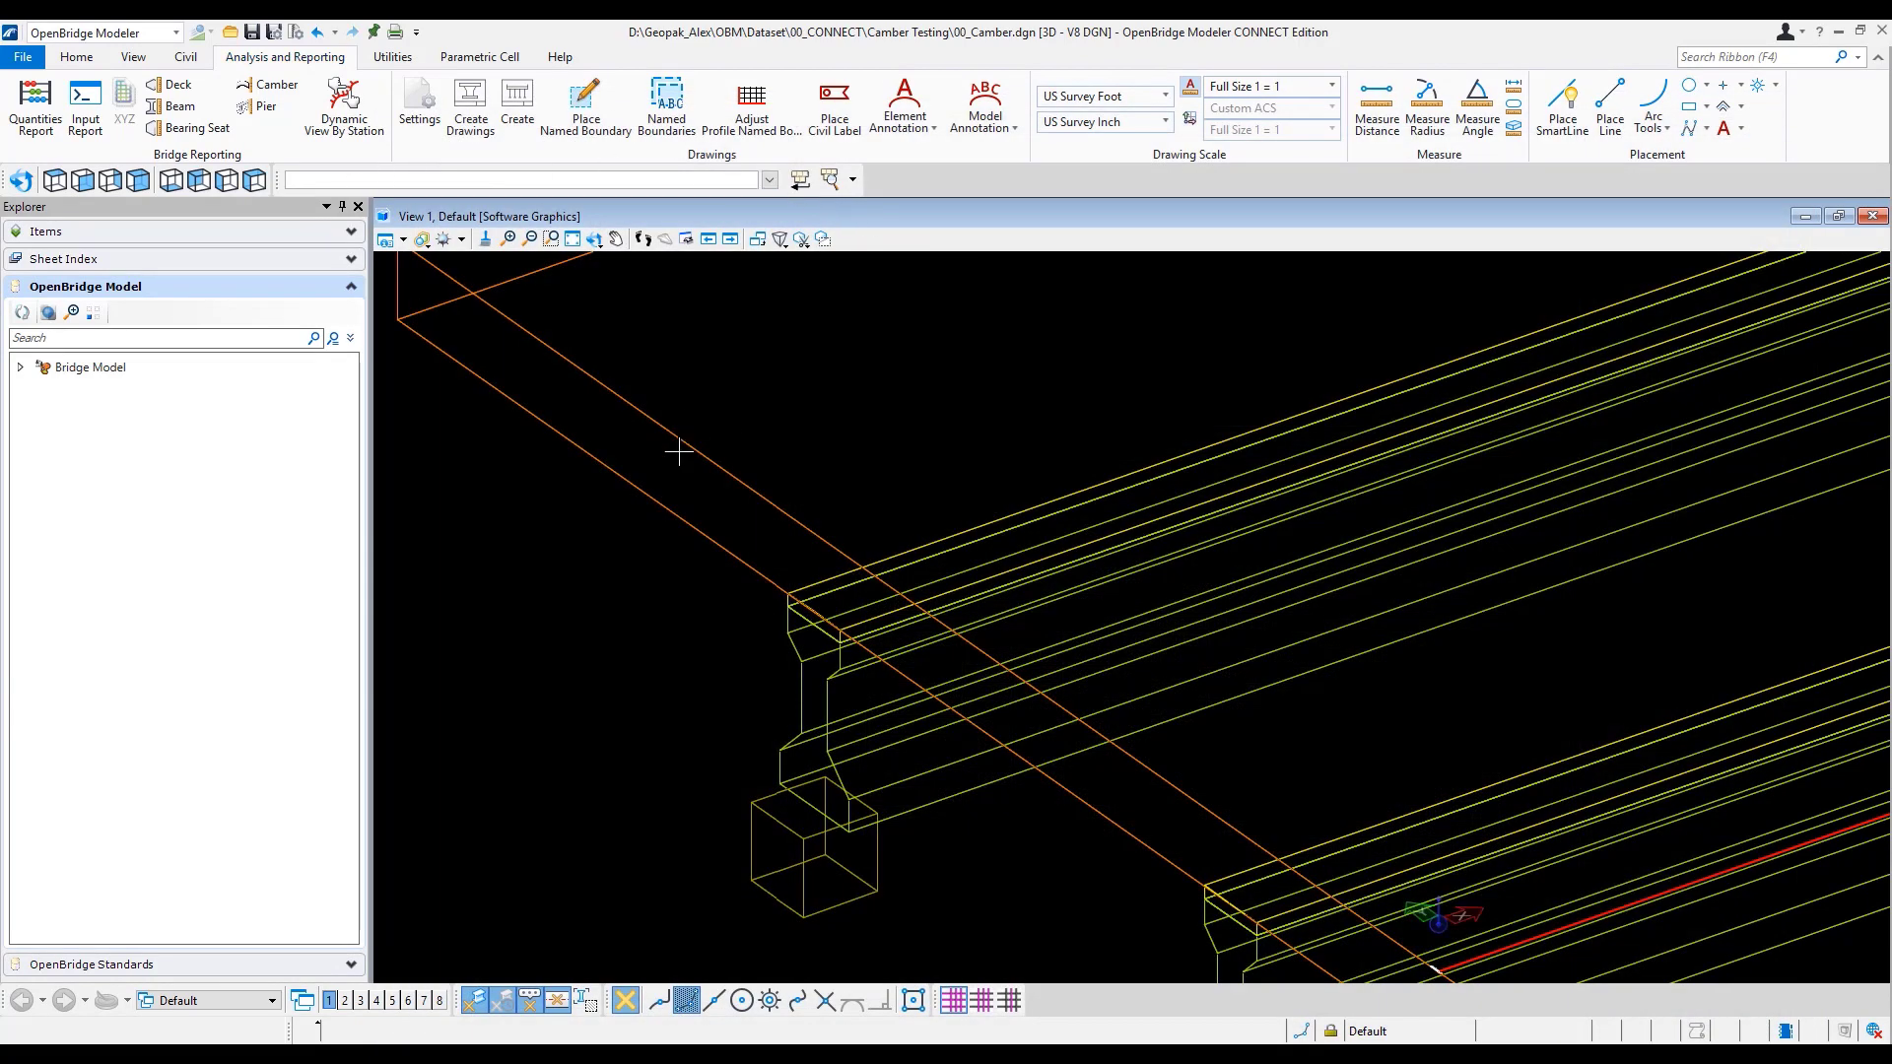
# - Open the girder group's beam definition, examine Beam-L's computed haunch, minimum clearance and camber settings, and close it
pyautogui.click(89, 61)
pyautogui.click(158, 107)
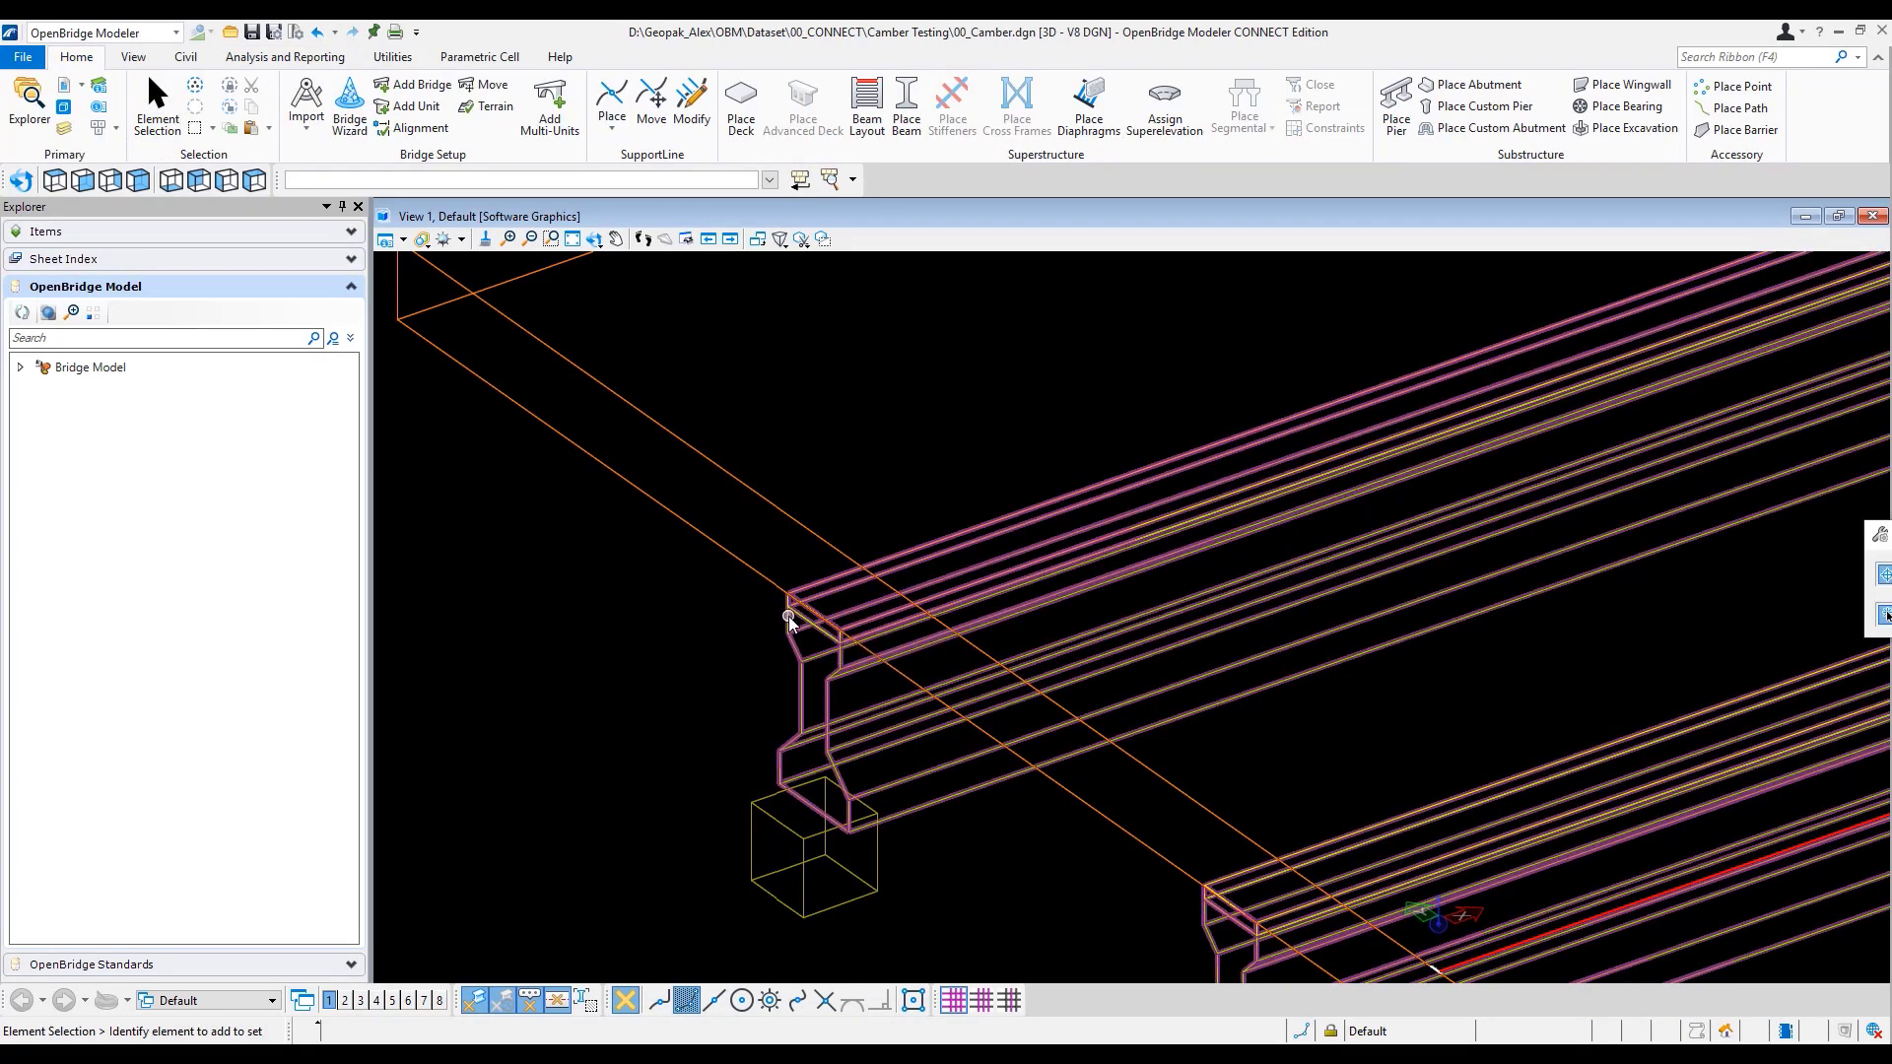
pyautogui.click(789, 617)
pyautogui.click(815, 597)
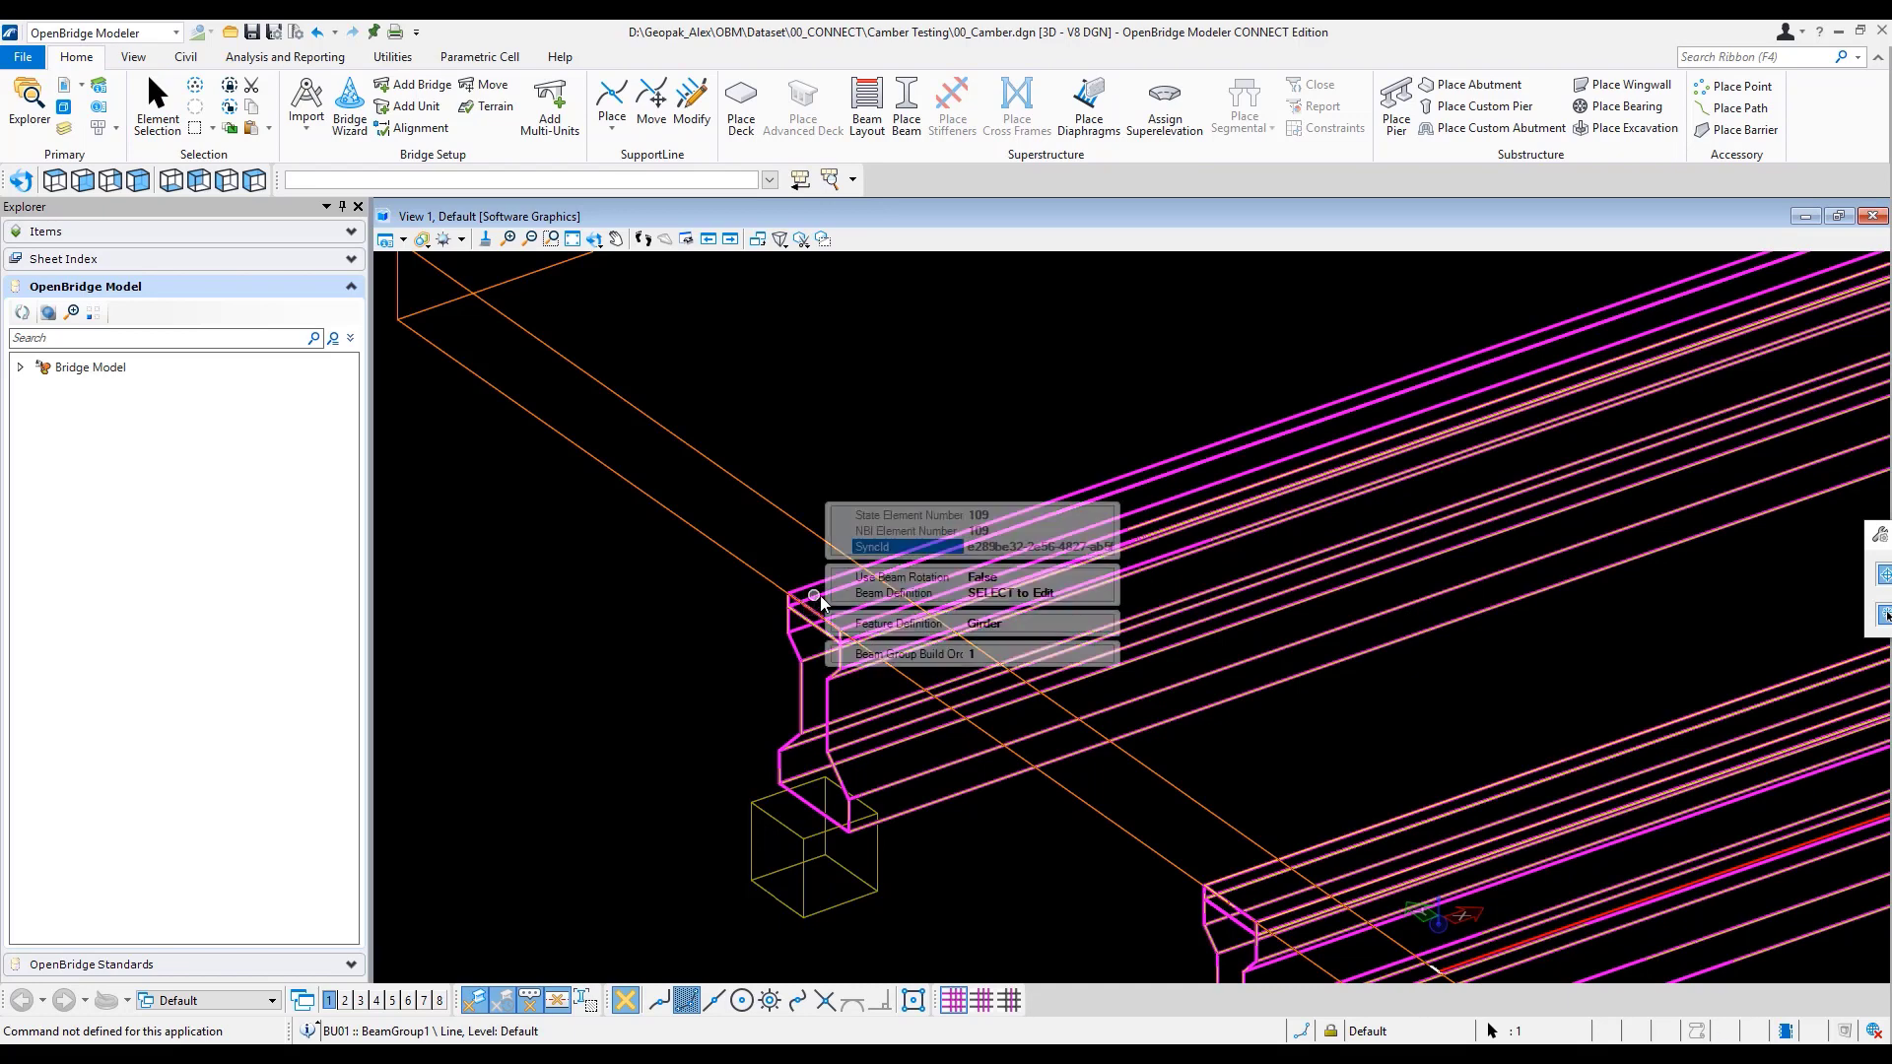
pyautogui.click(1101, 596)
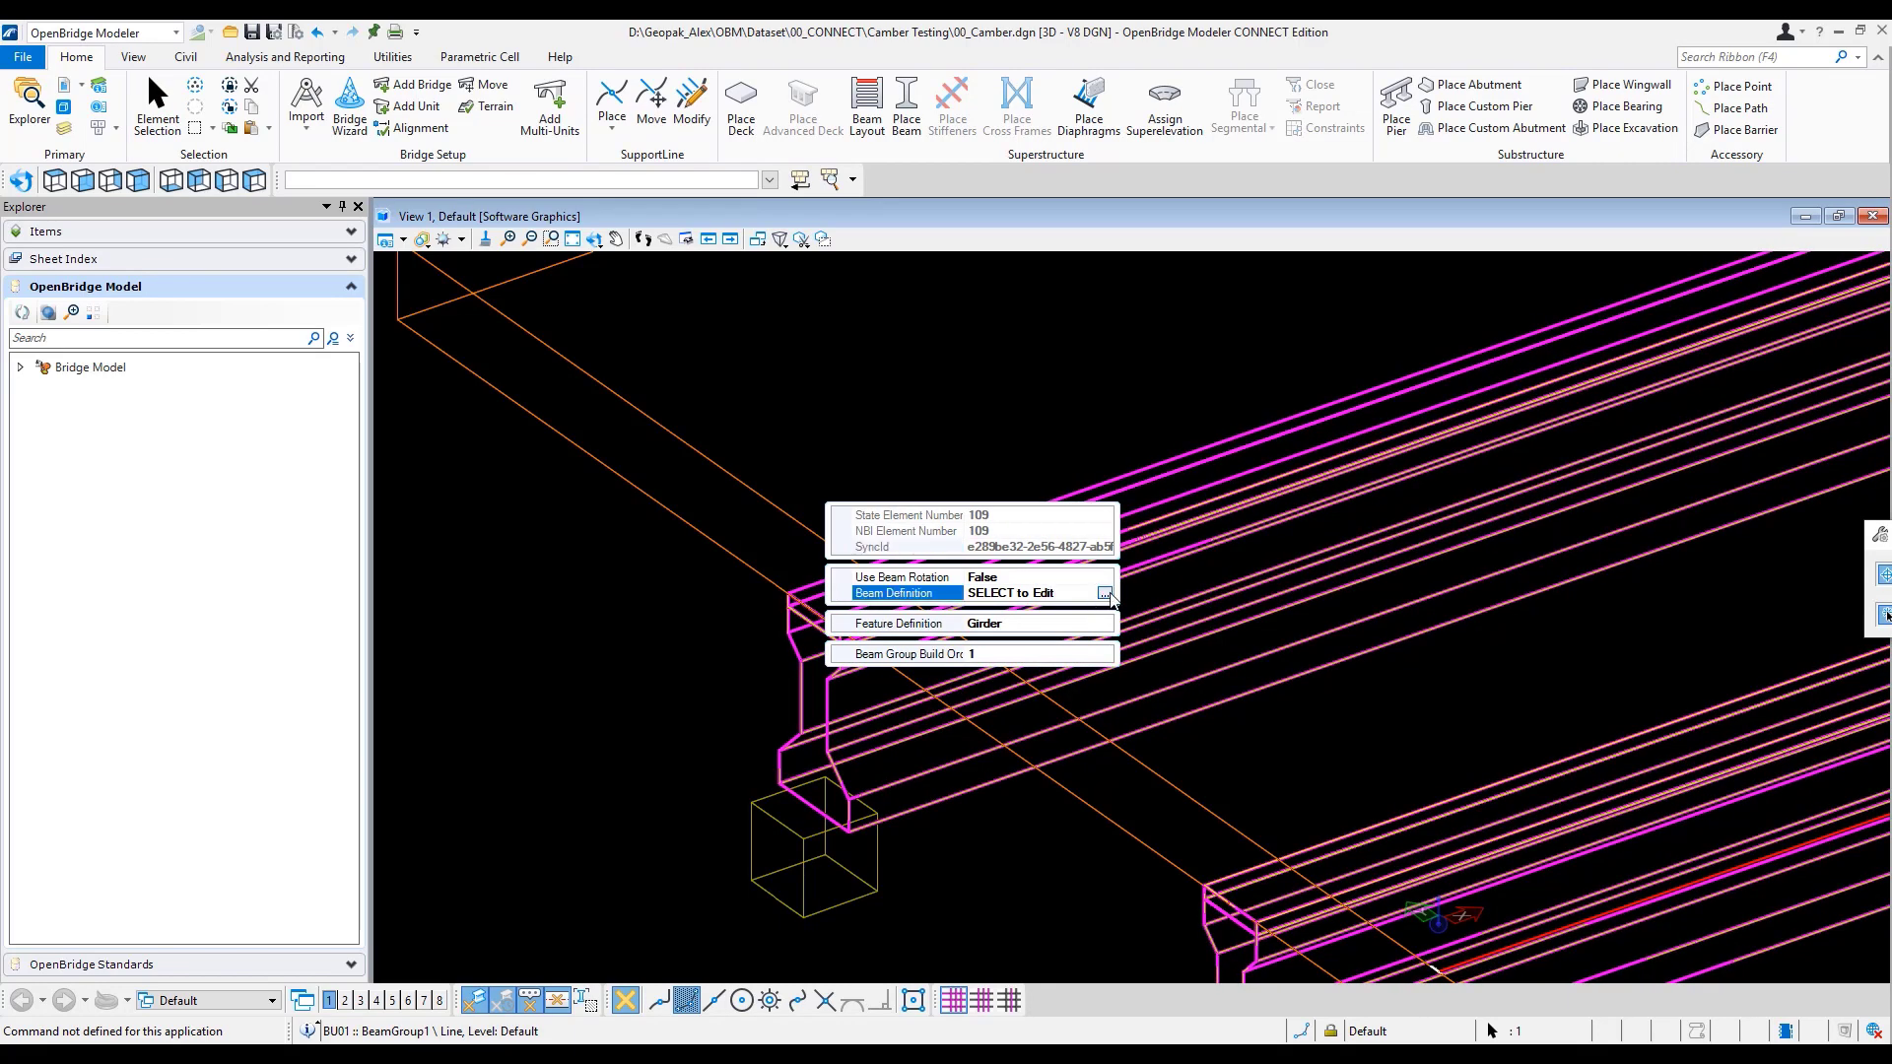
pyautogui.click(1105, 594)
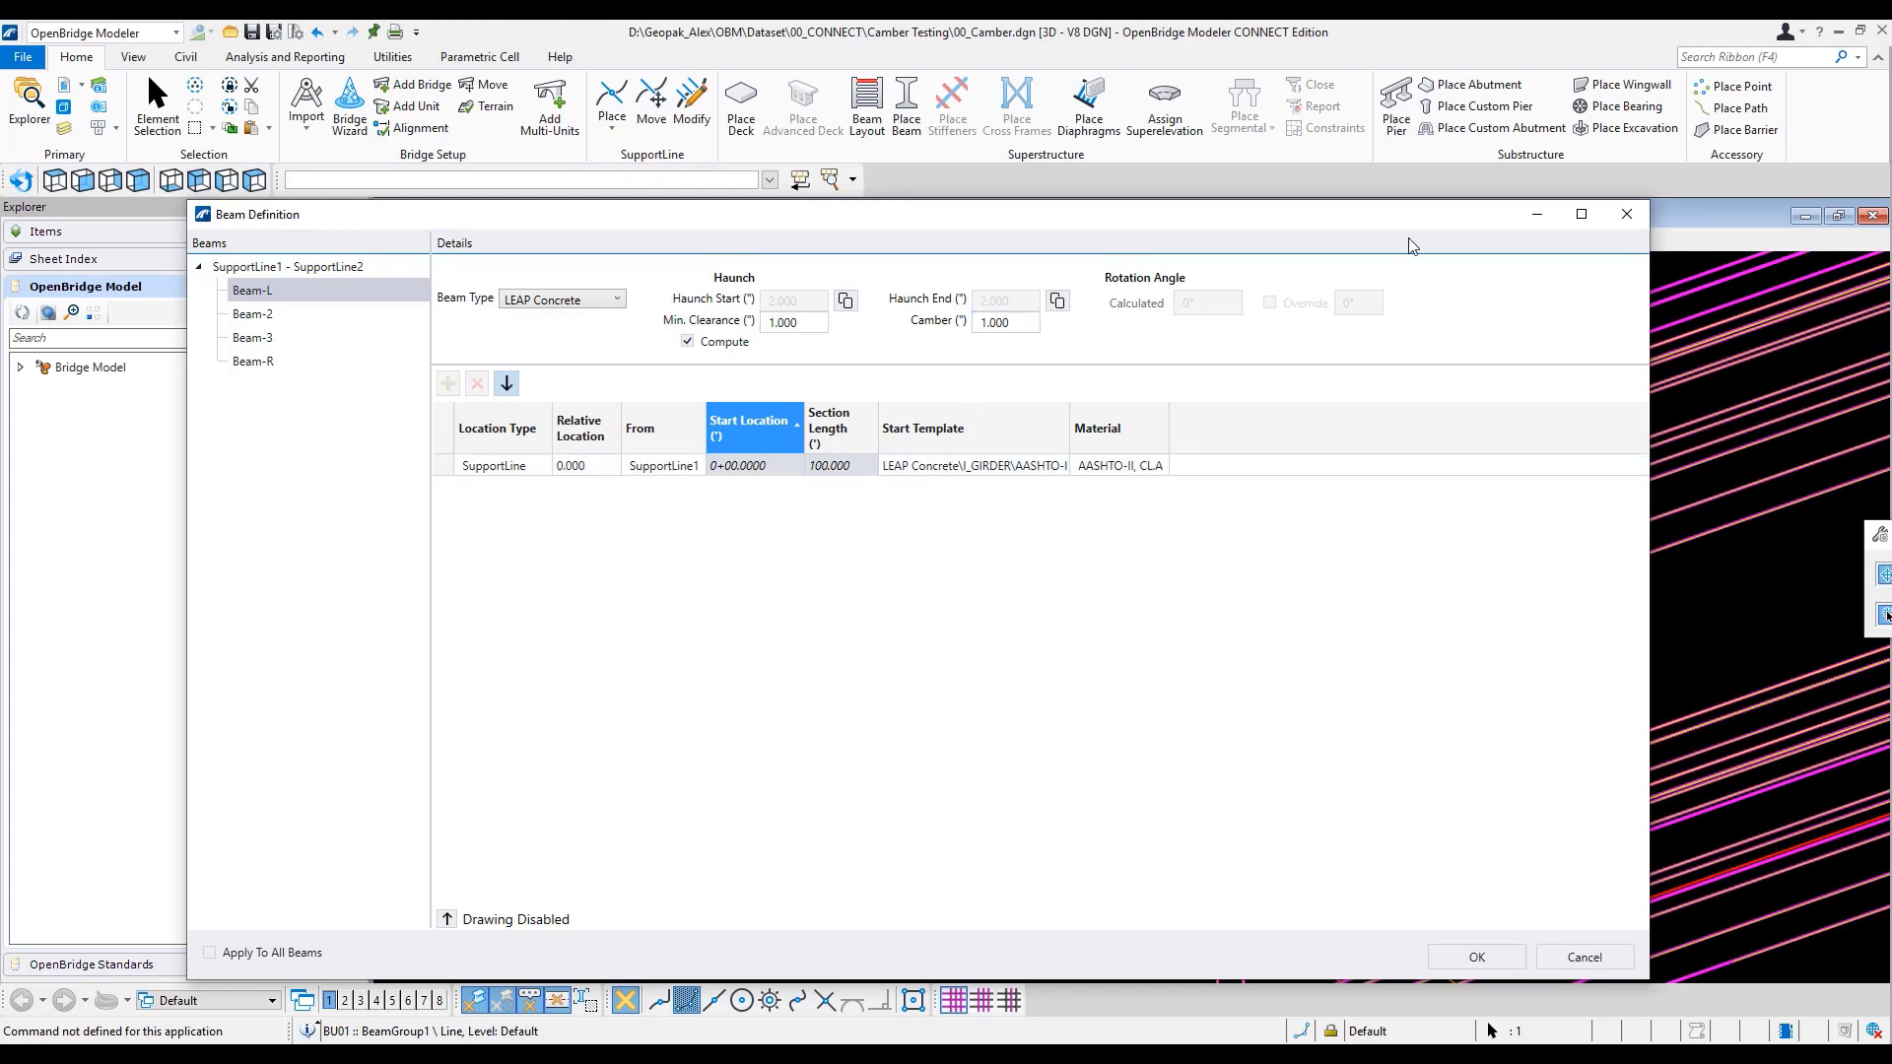
pyautogui.moveTo(1414, 217); pyautogui.dragTo(573, 155)
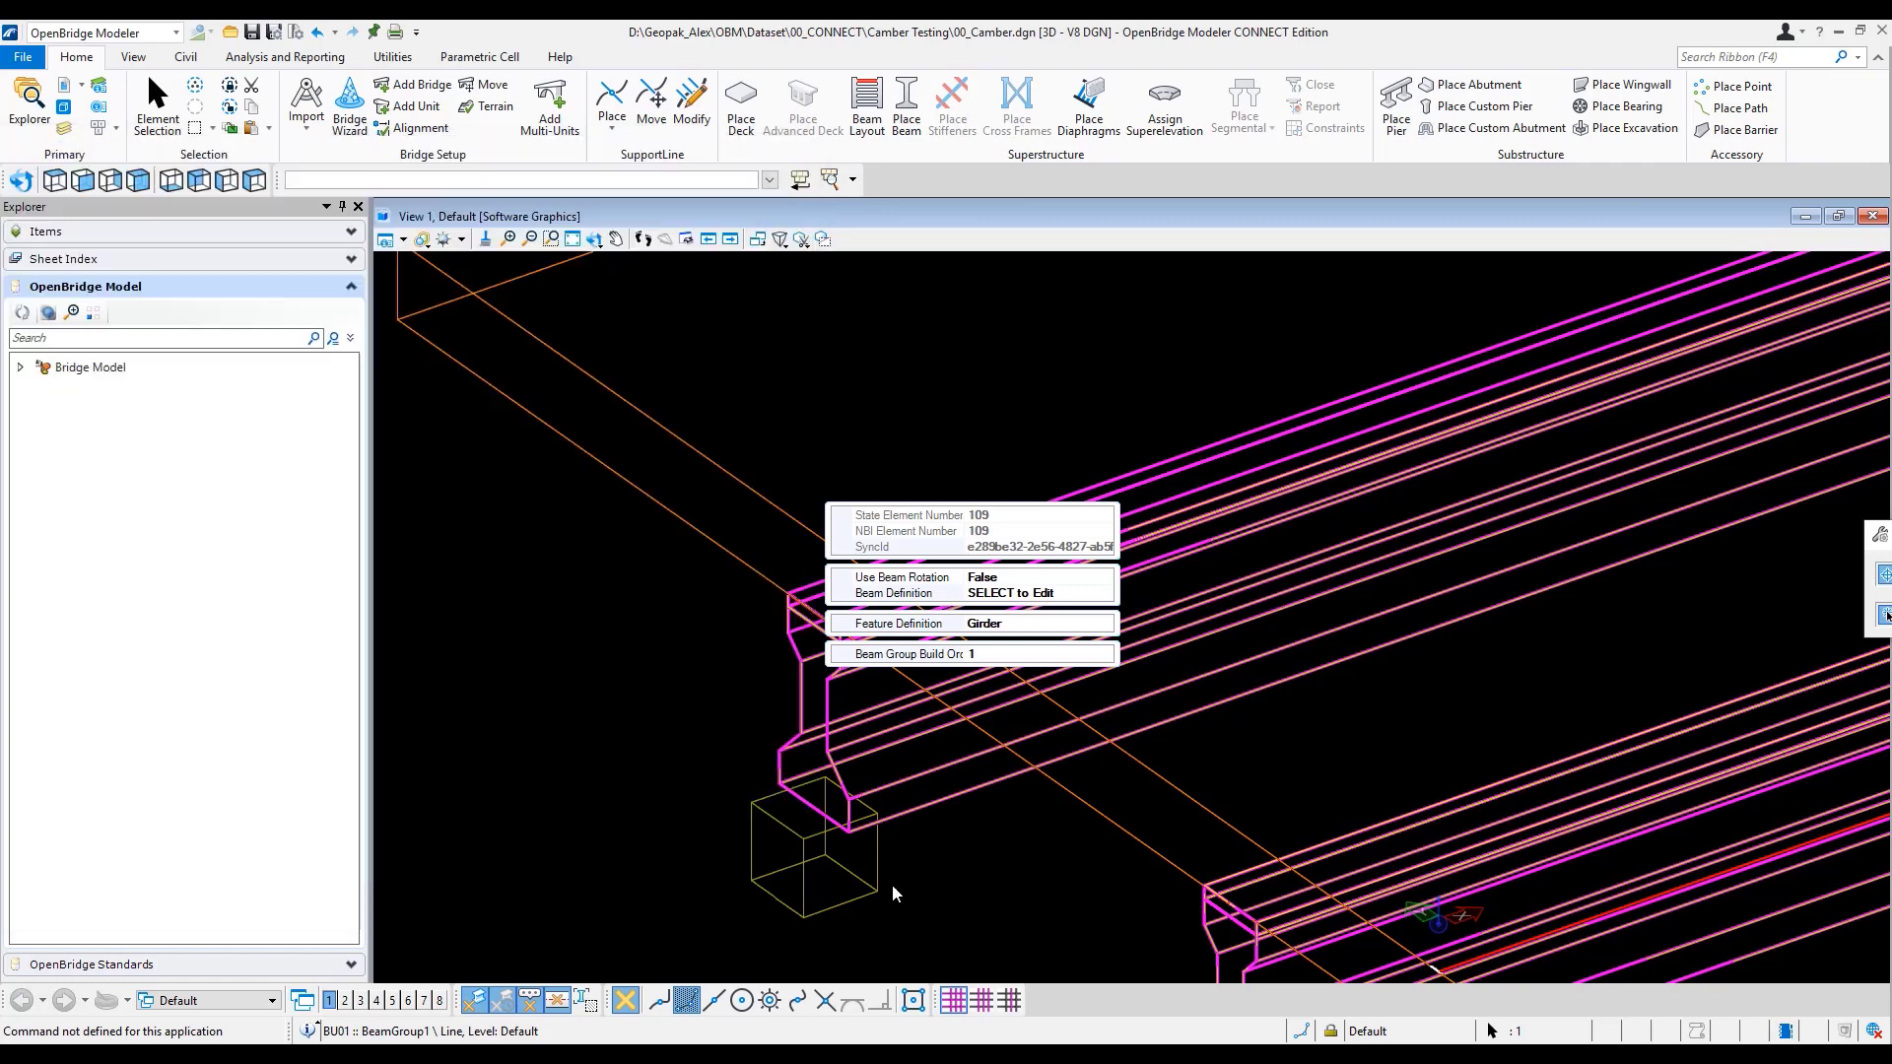
# - Examine the haunch at the start of the outer girder up close, and view the girder ends together beneath the deck
pyautogui.scroll(3, 1242, 936)
pyautogui.scroll(3, 1242, 936)
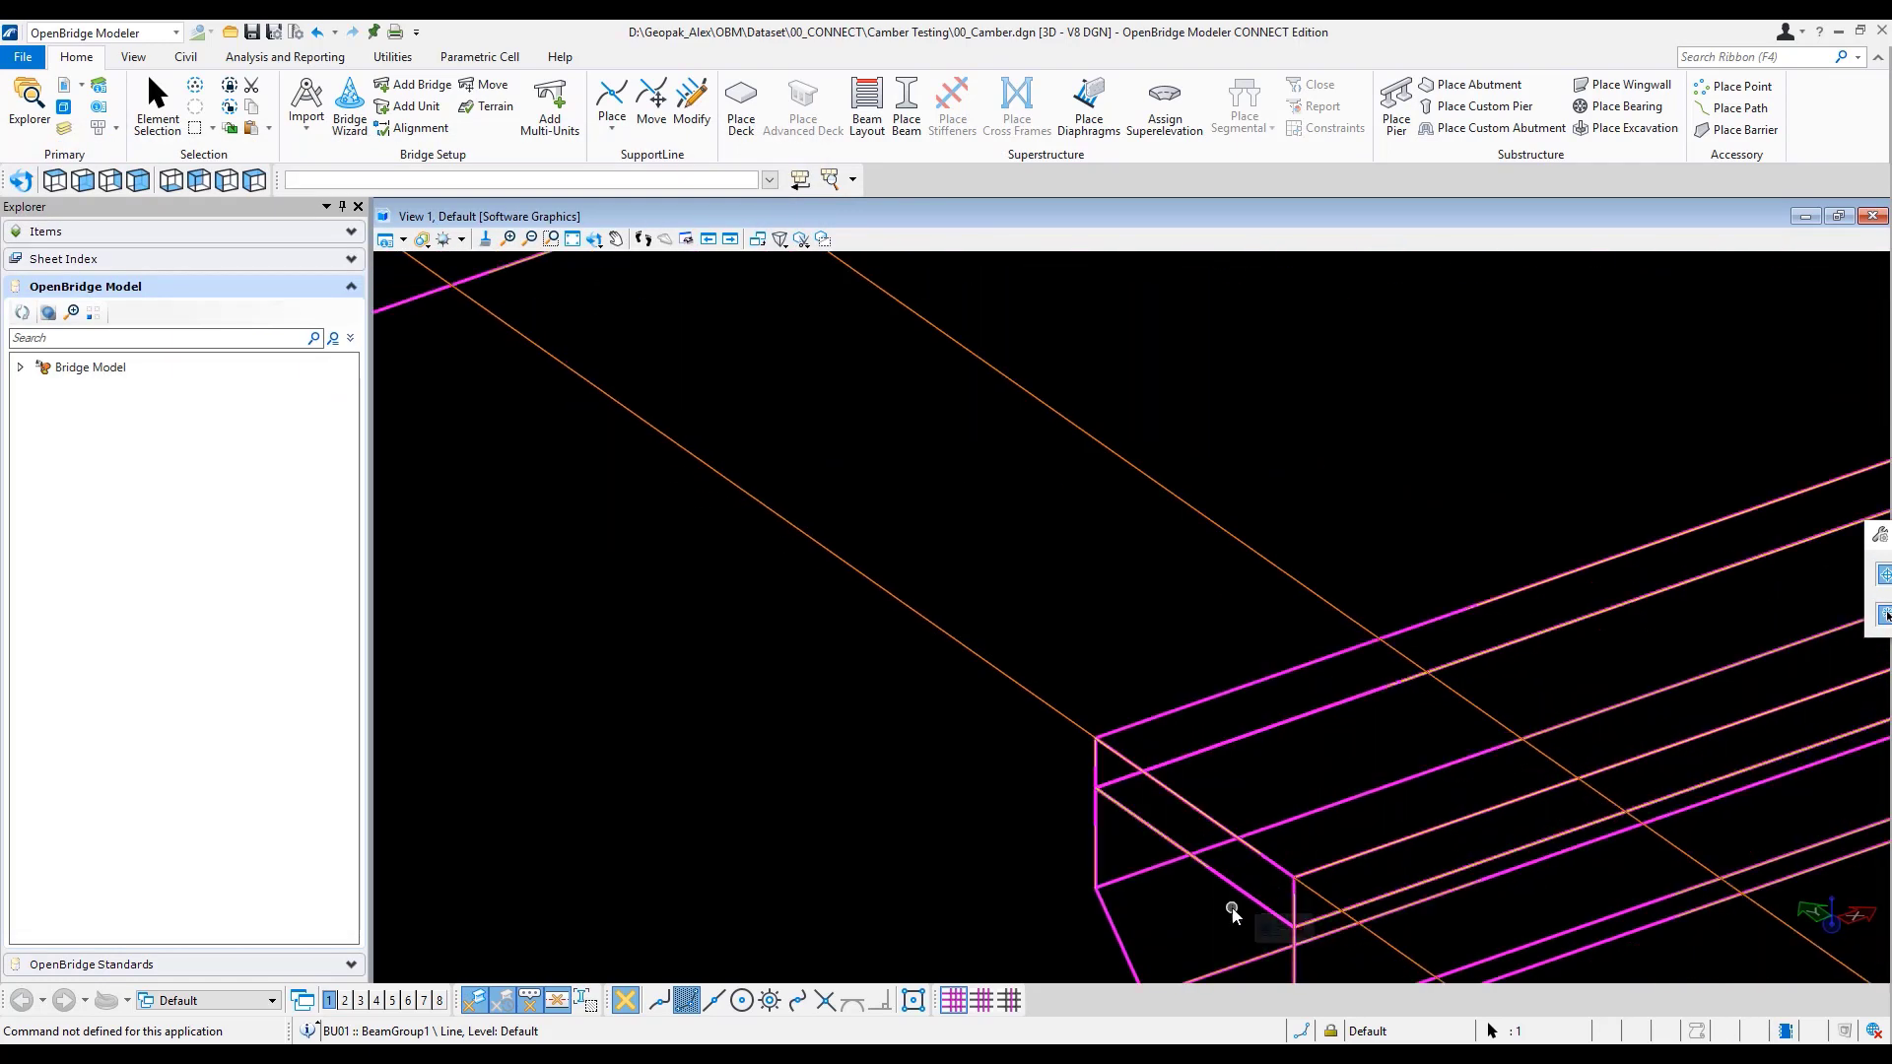
pyautogui.moveTo(1229, 907); pyautogui.dragTo(1066, 753, button='middle')
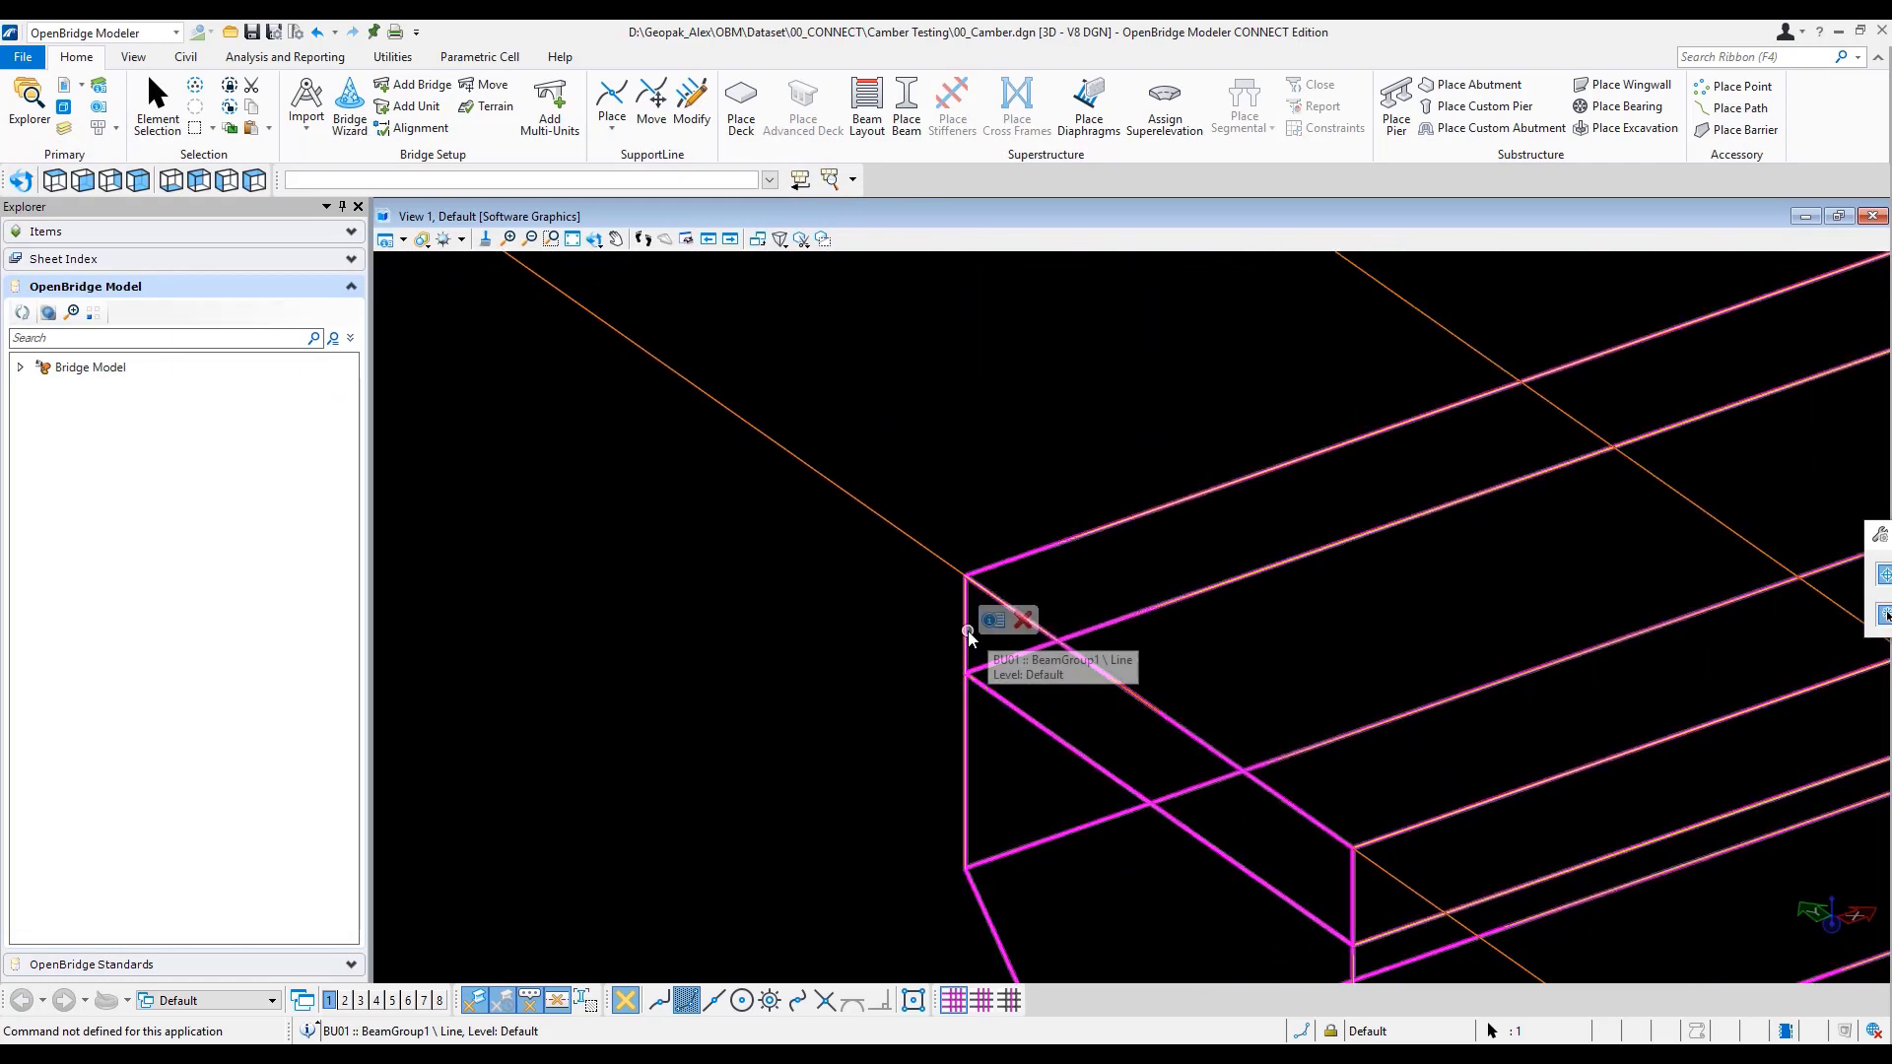
pyautogui.keyDown('shift'); pyautogui.moveTo(773, 646); pyautogui.dragTo(775, 650, button='middle'); pyautogui.keyUp('shift')
pyautogui.scroll(-6, 775, 650)
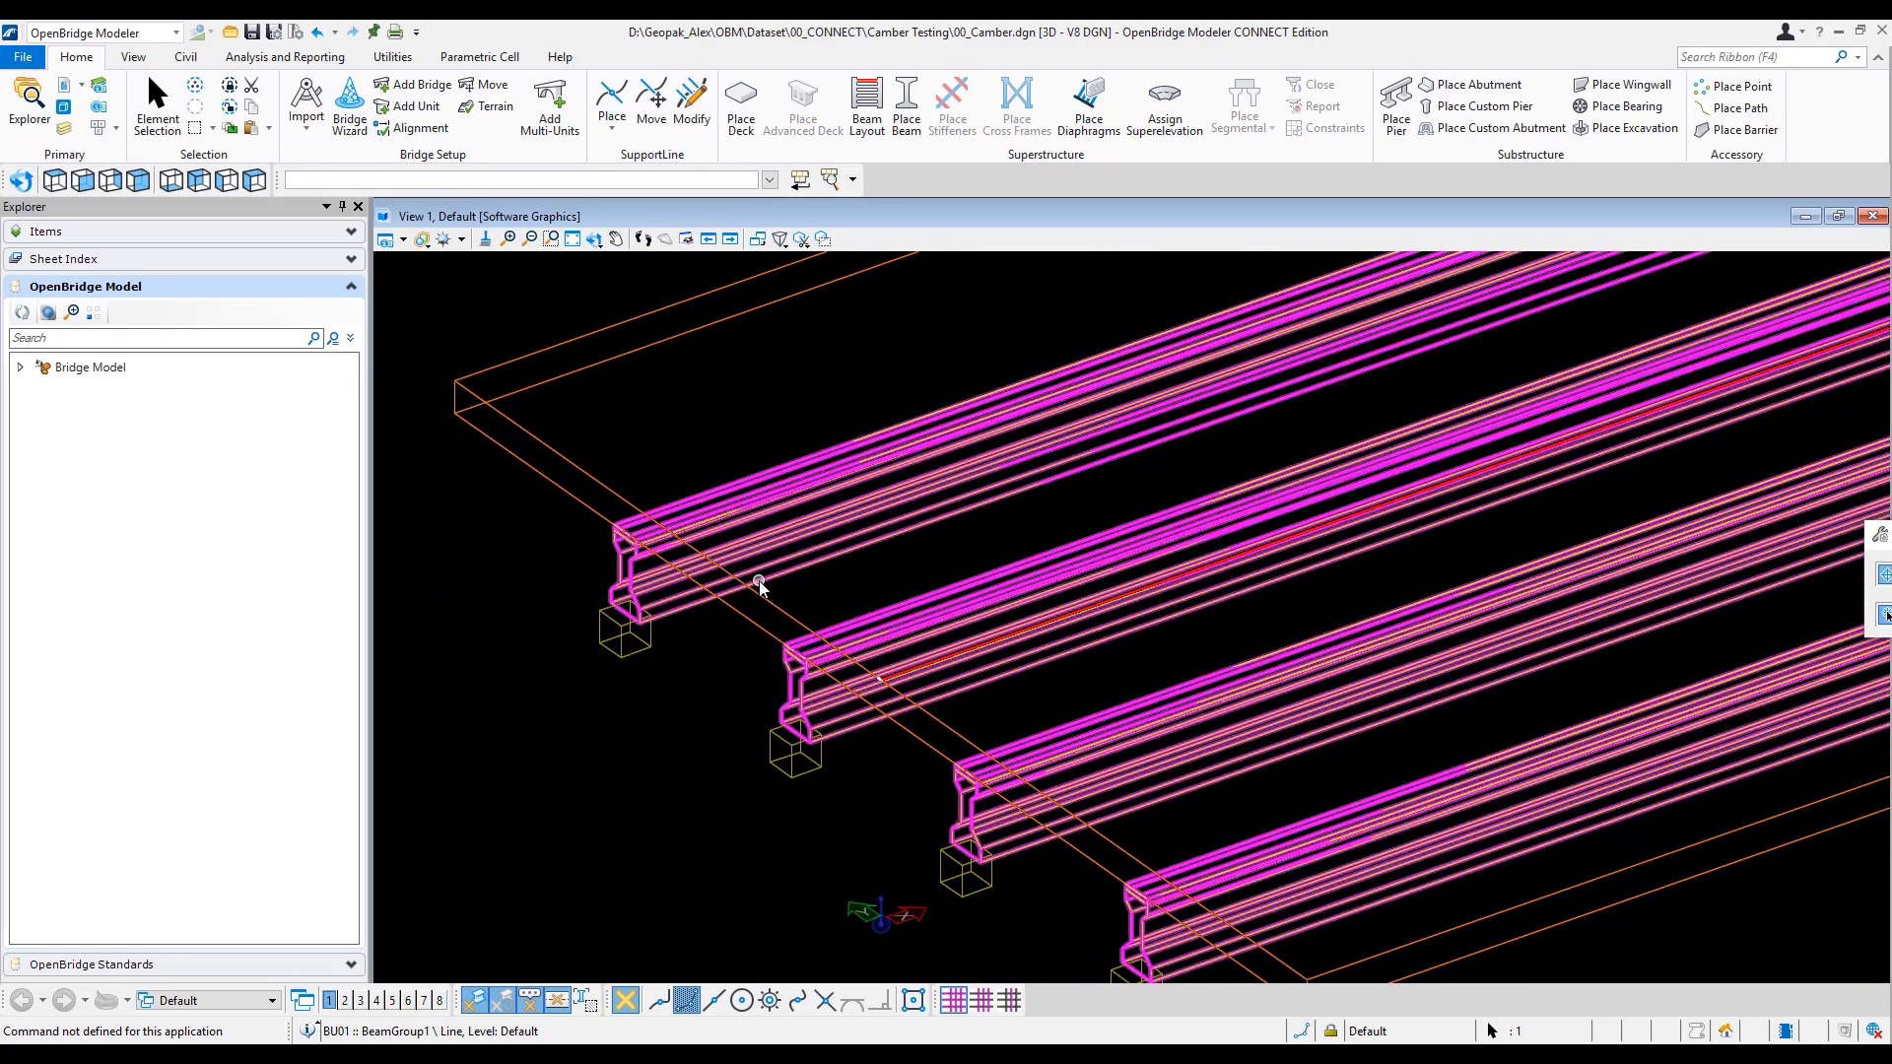
pyautogui.scroll(-2, 761, 637)
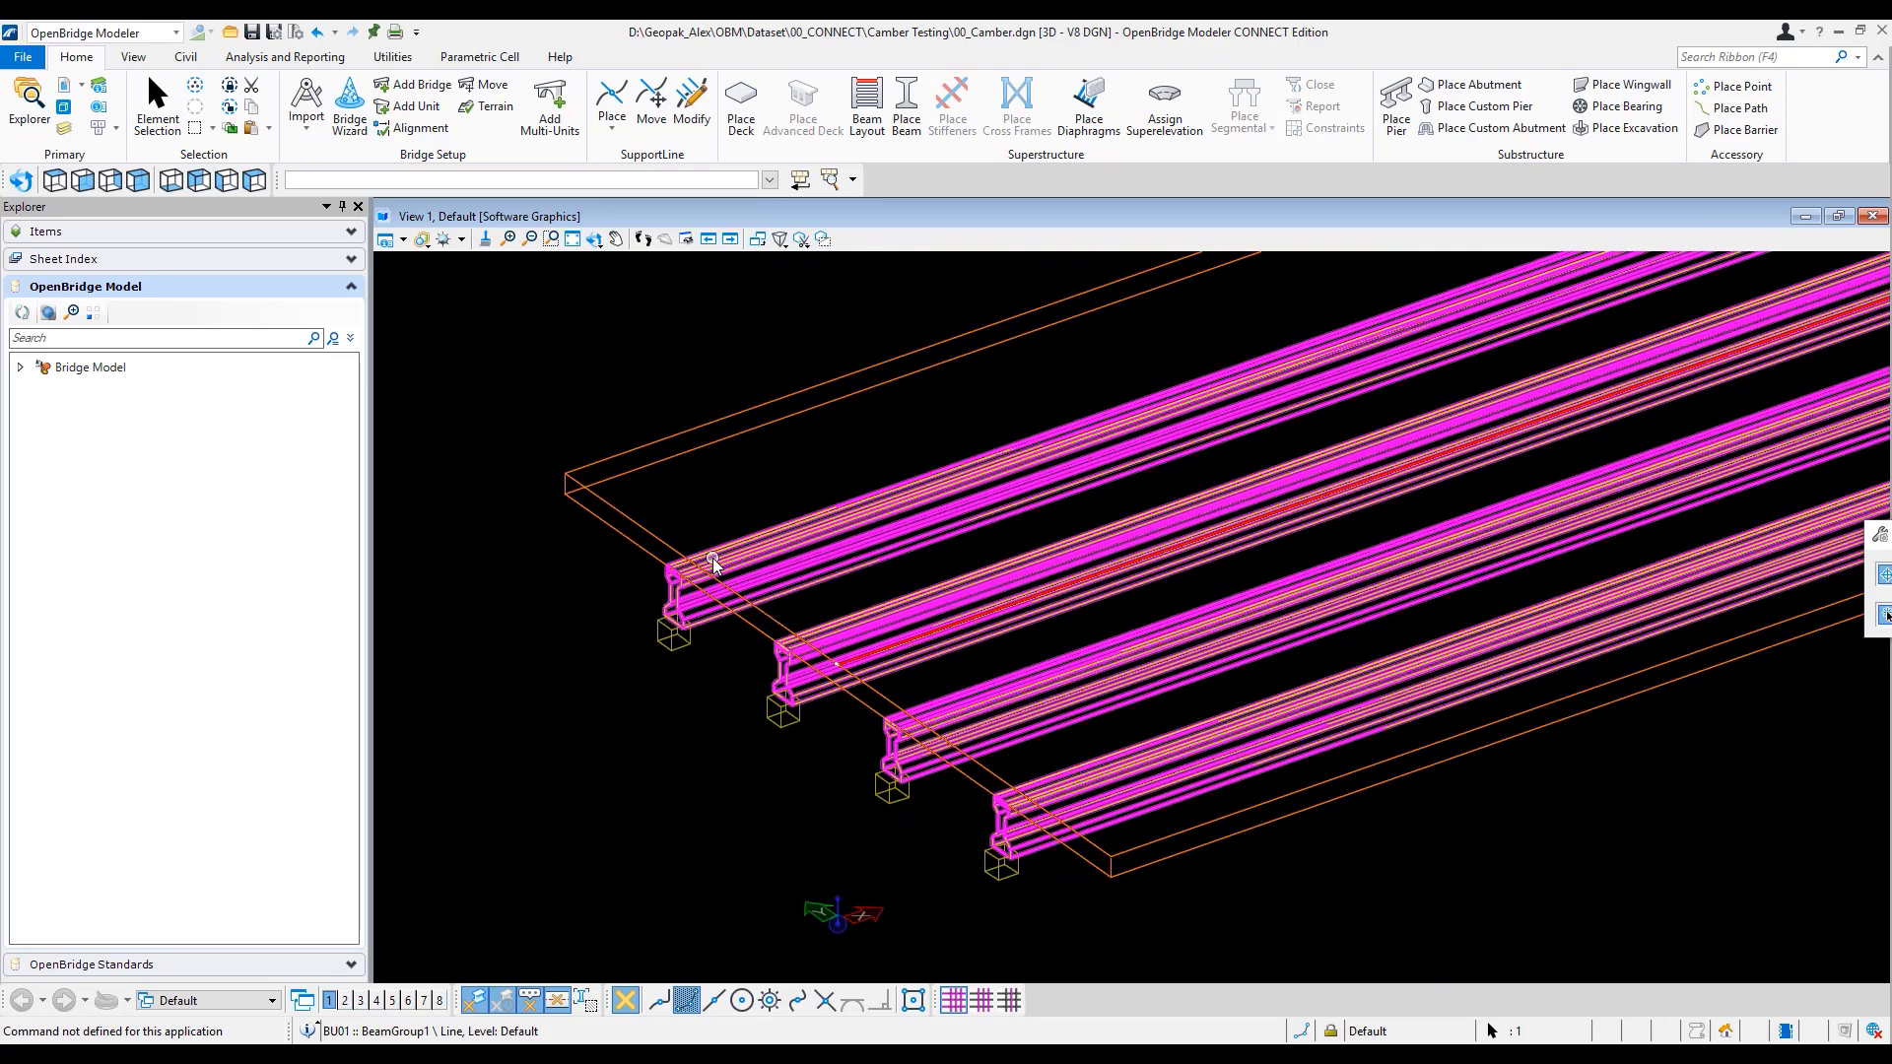
pyautogui.moveTo(734, 548)
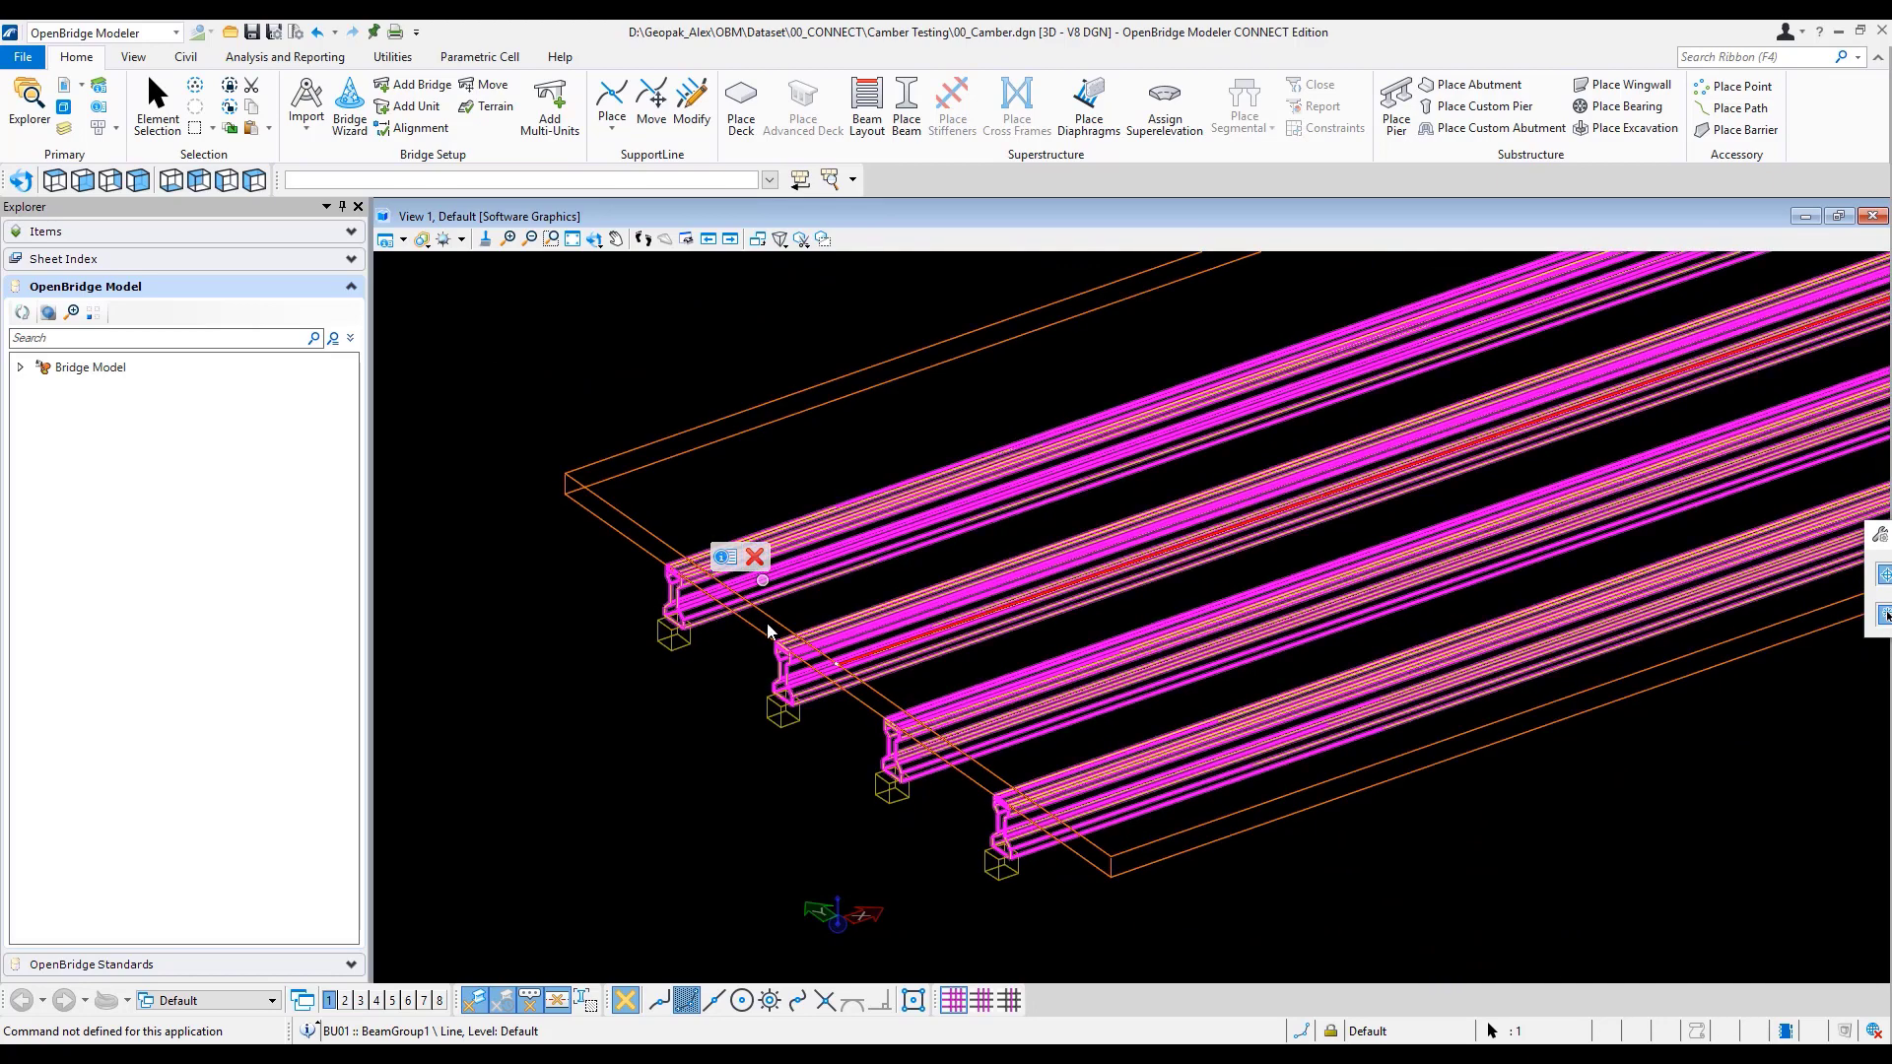